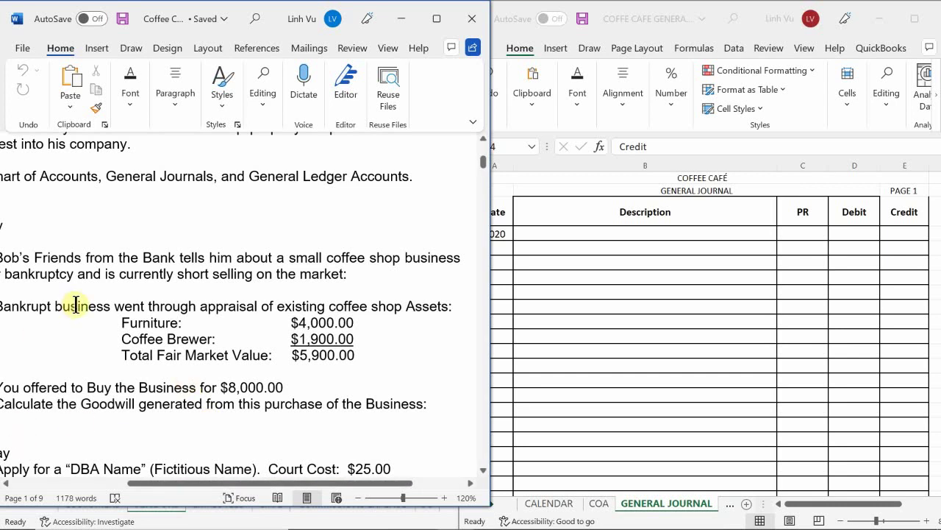
# Read the June transactions on the DBA name application and the Nevada State and City business licenses, including their costs
pyautogui.scroll(-3, 96, 315)
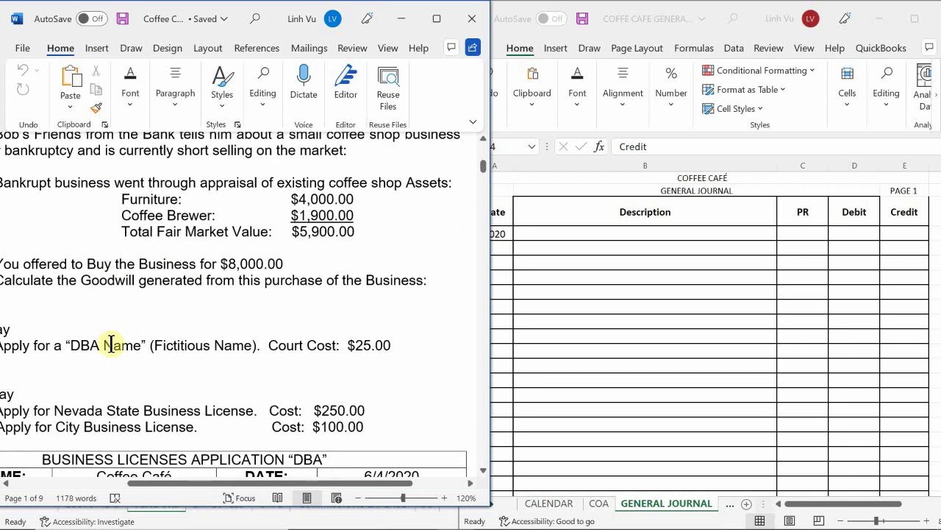
pyautogui.moveTo(196, 482); pyautogui.dragTo(167, 528)
pyautogui.moveTo(159, 523)
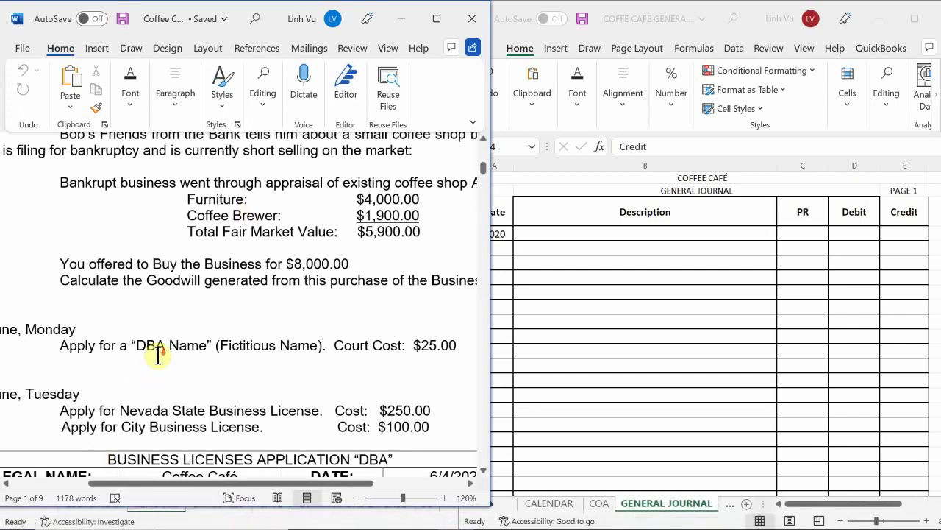
pyautogui.scroll(-2, 158, 356)
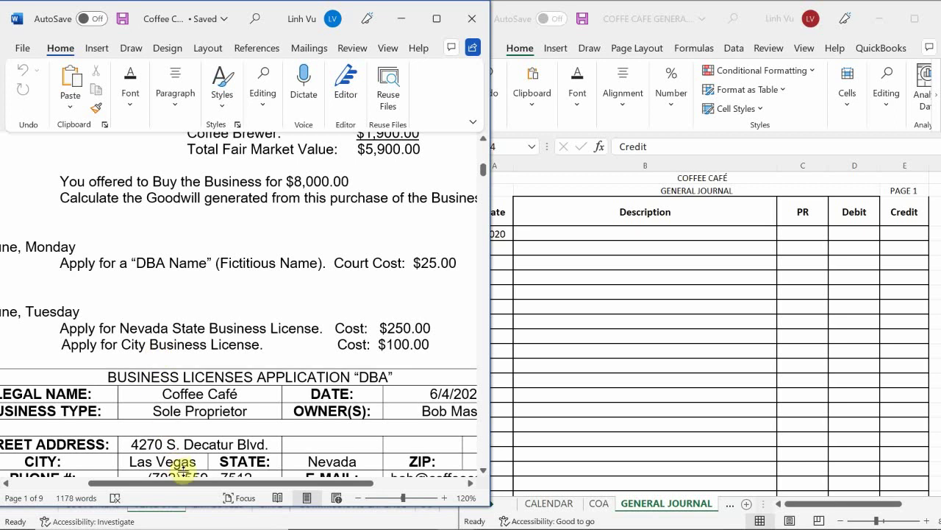
pyautogui.moveTo(206, 482); pyautogui.dragTo(248, 520)
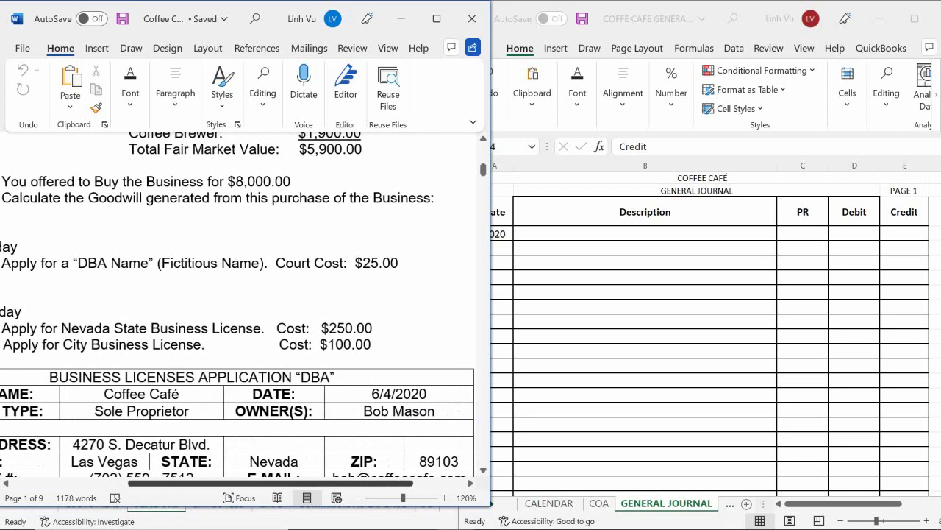
pyautogui.hscroll(5, 435, 465)
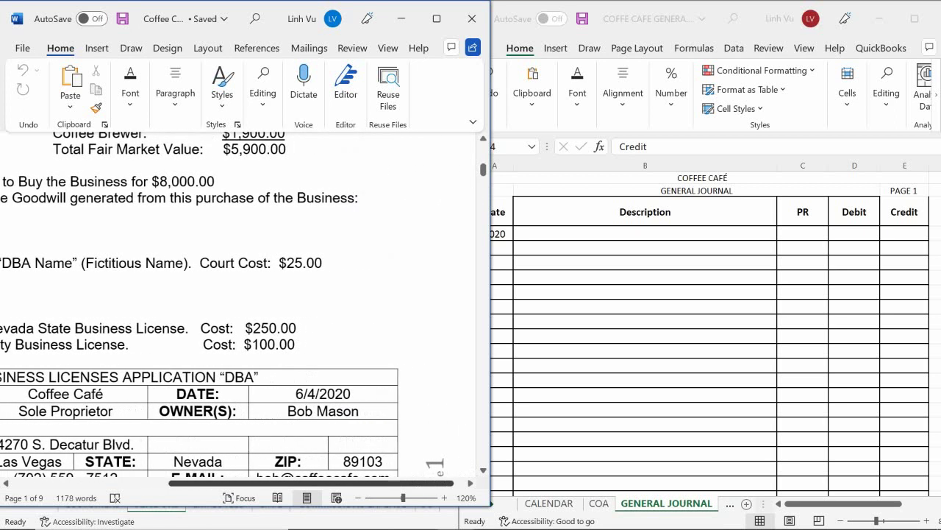
pyautogui.hscroll(-6, 239, 309)
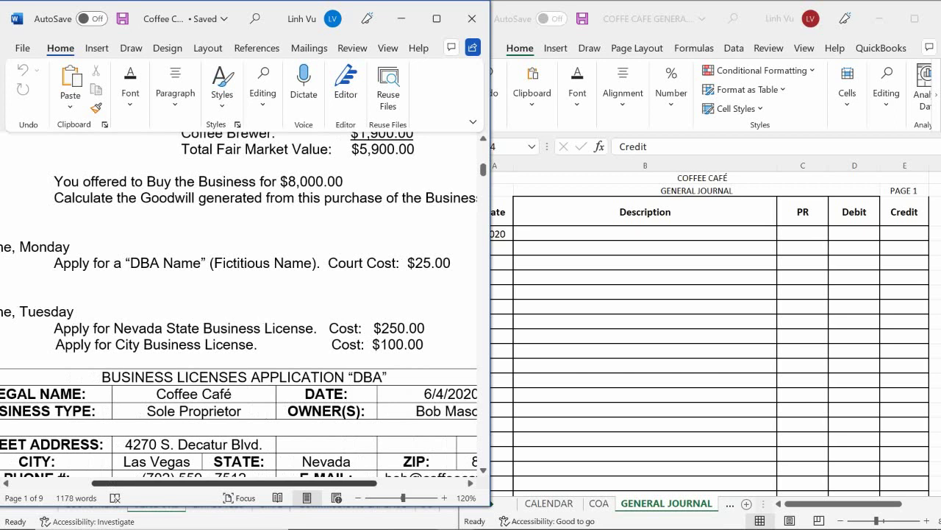
pyautogui.hscroll(1, 239, 309)
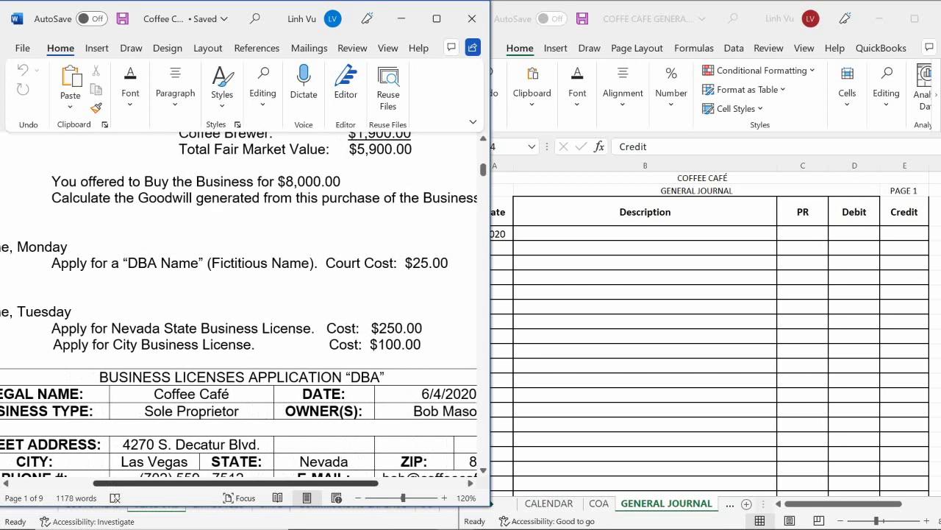
pyautogui.hscroll(5, 239, 309)
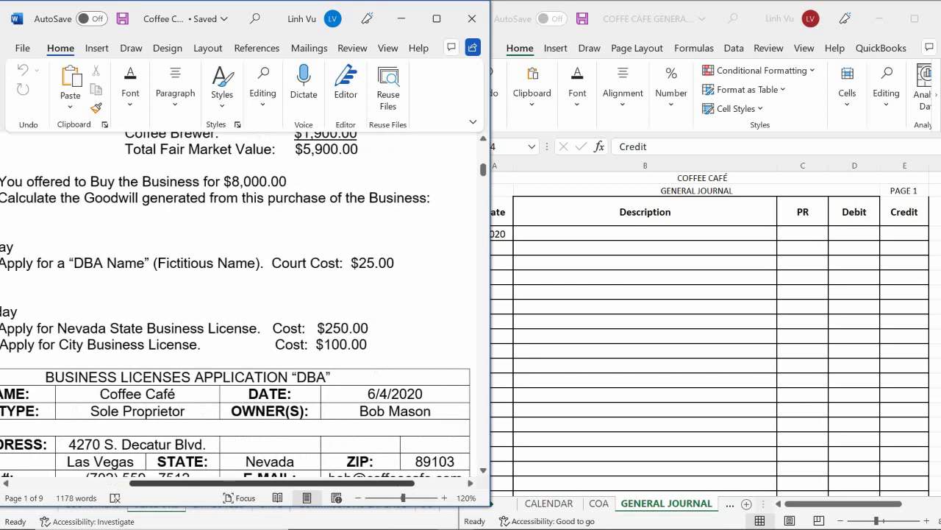
pyautogui.hscroll(2, 239, 309)
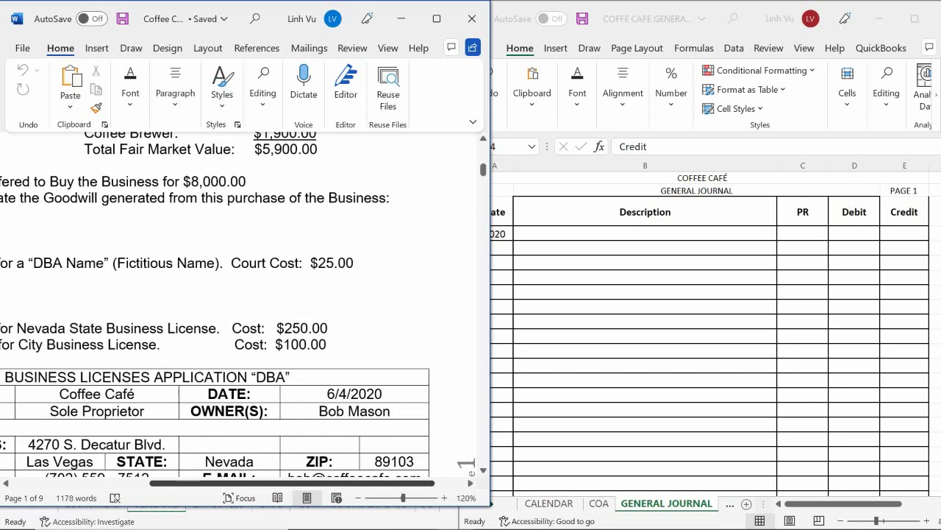
pyautogui.hscroll(-8, 247, 450)
# Examine the complete Business Licenses Application "DBA" table and the Monday and Tuesday transactions above it
pyautogui.scroll(-1, 247, 450)
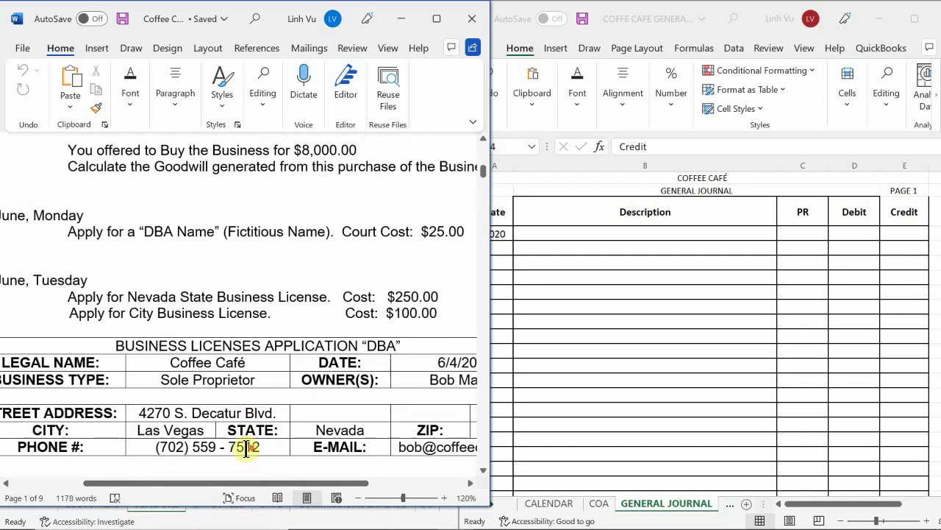
pyautogui.scroll(-3, 246, 450)
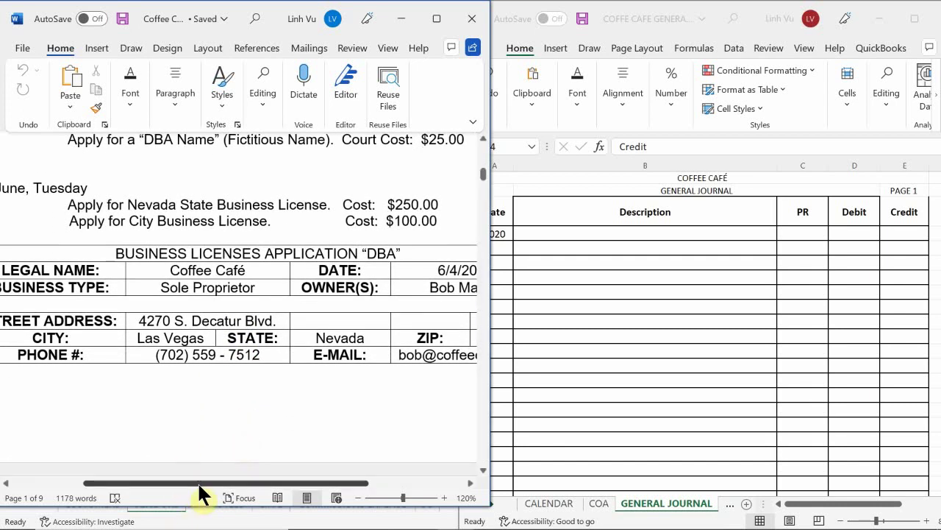
pyautogui.moveTo(197, 481); pyautogui.dragTo(266, 528)
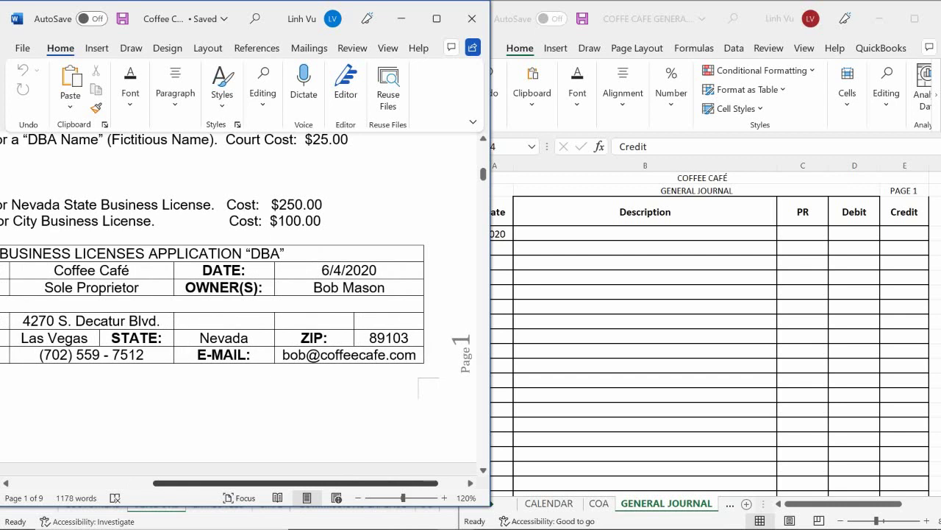
pyautogui.moveTo(266, 528); pyautogui.dragTo(151, 515)
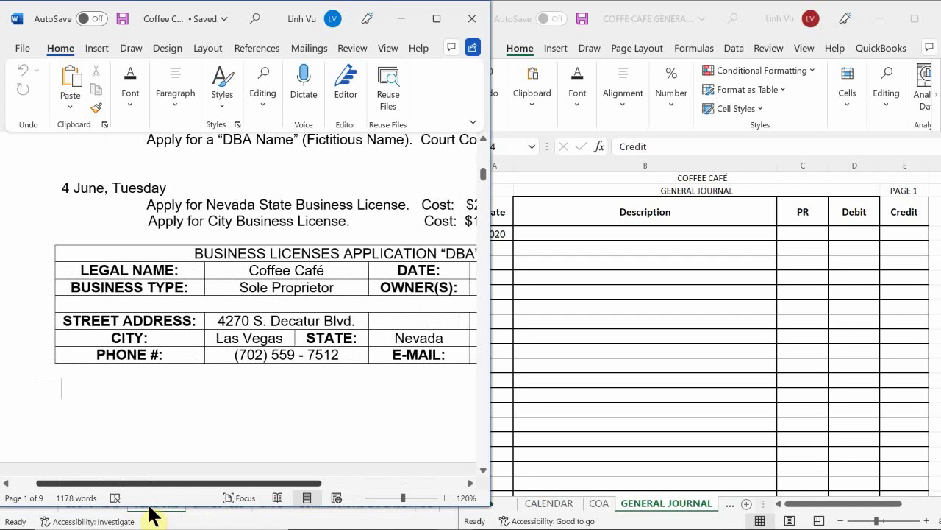
pyautogui.moveTo(151, 515); pyautogui.dragTo(197, 524)
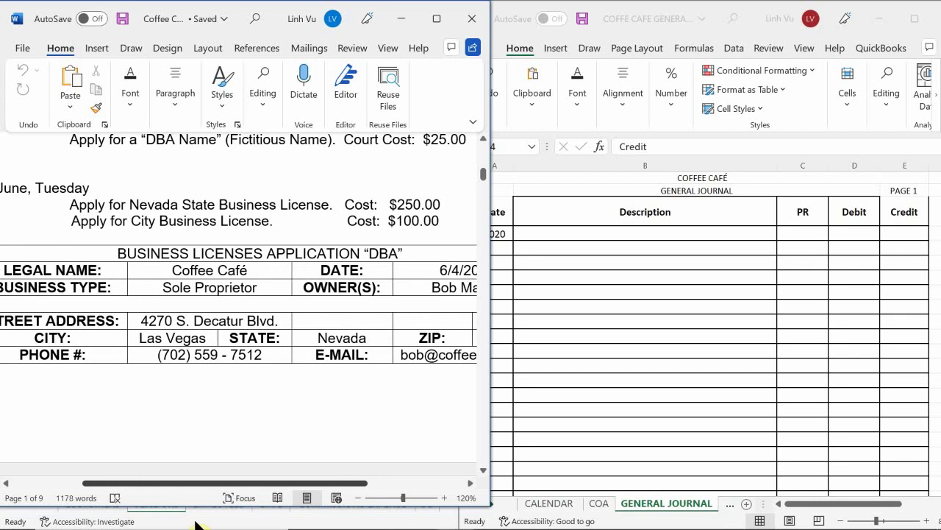
pyautogui.moveTo(196, 523); pyautogui.dragTo(198, 528)
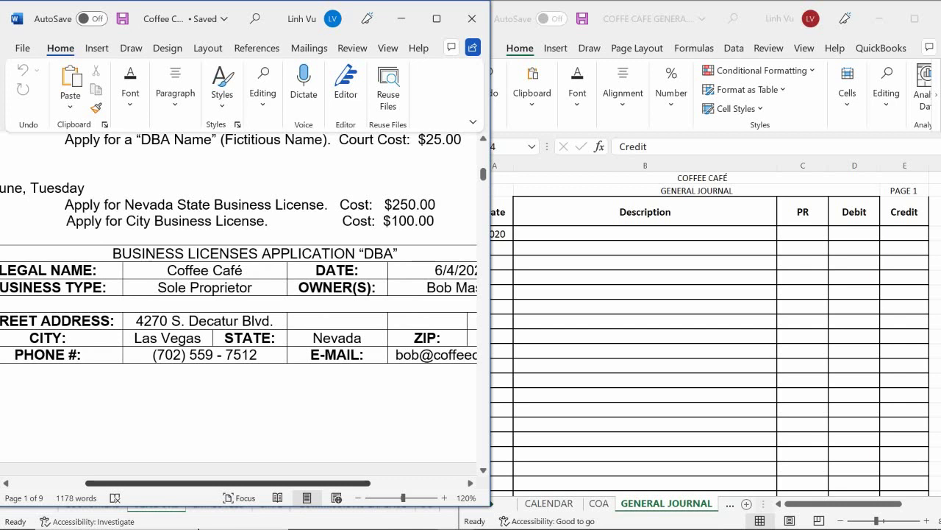
pyautogui.moveTo(198, 528); pyautogui.dragTo(278, 526)
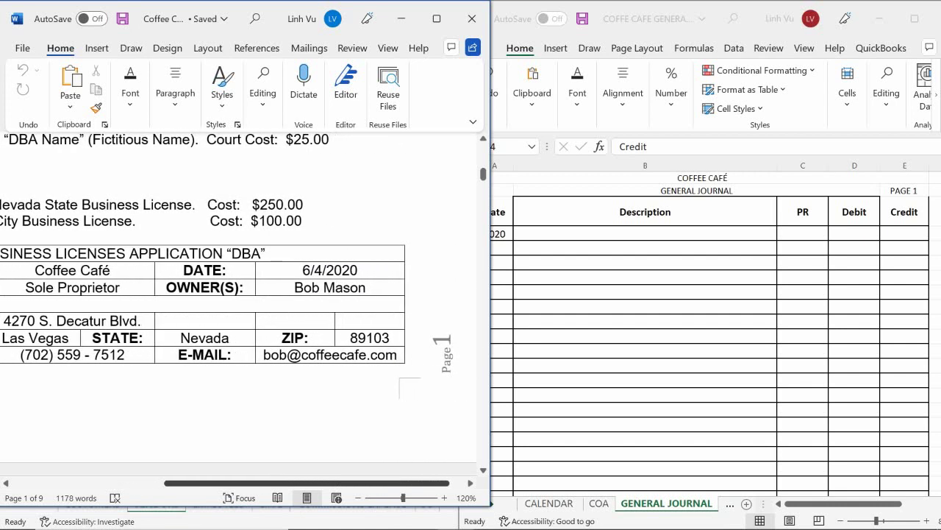
pyautogui.moveTo(284, 482); pyautogui.dragTo(208, 483)
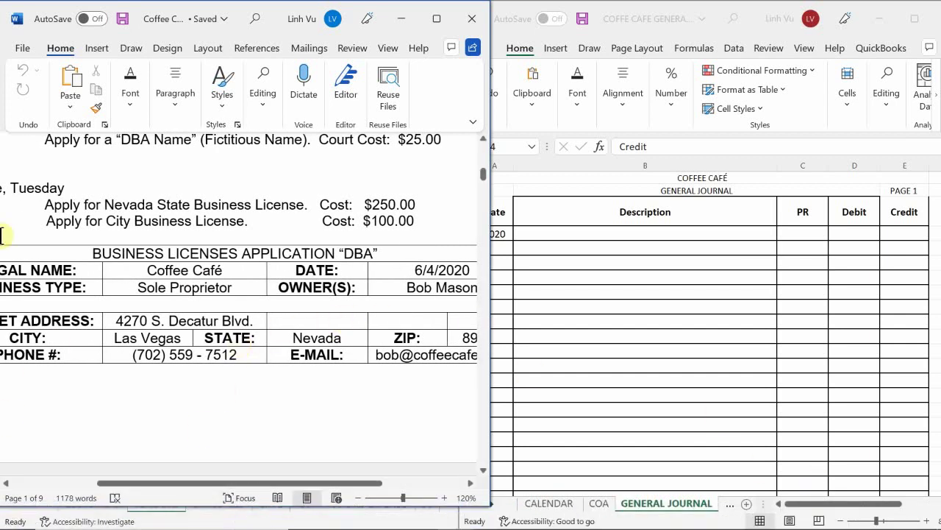
pyautogui.click(244, 221)
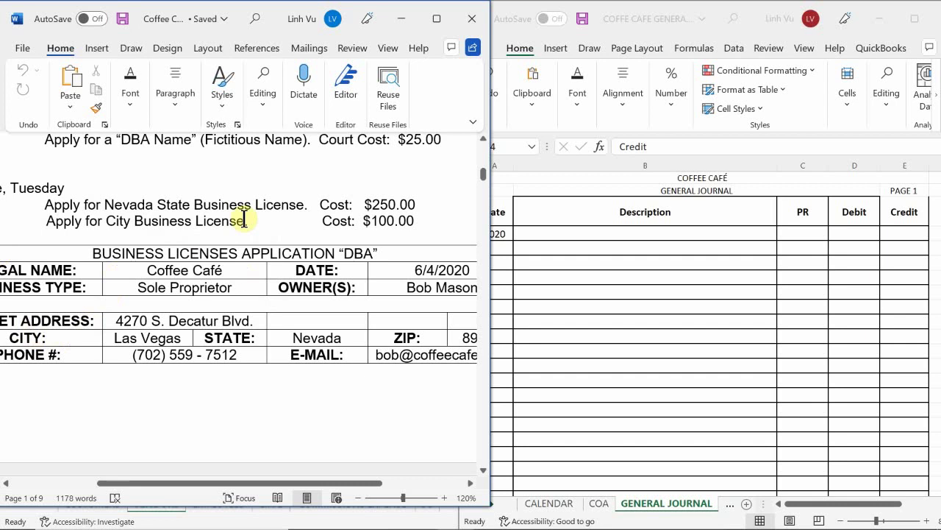
pyautogui.scroll(-2, 278, 258)
pyautogui.scroll(-3, 279, 256)
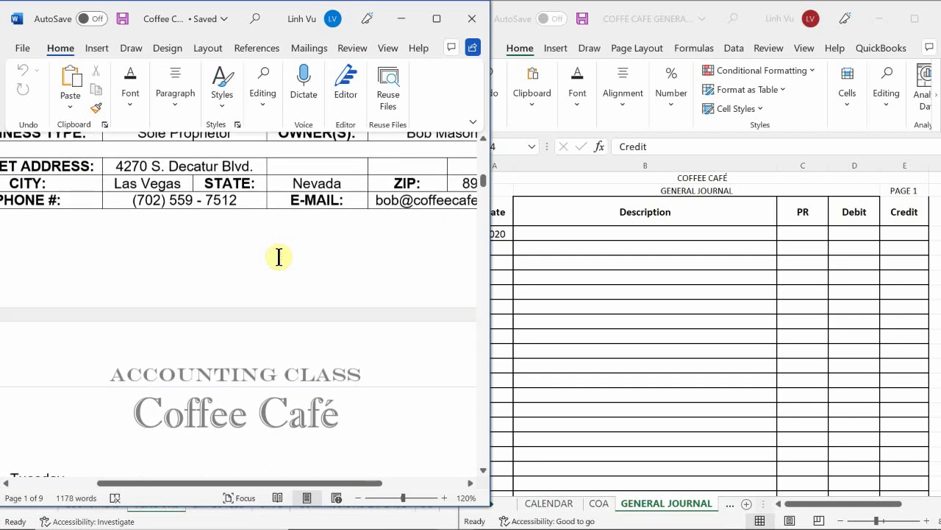
pyautogui.scroll(5, 280, 256)
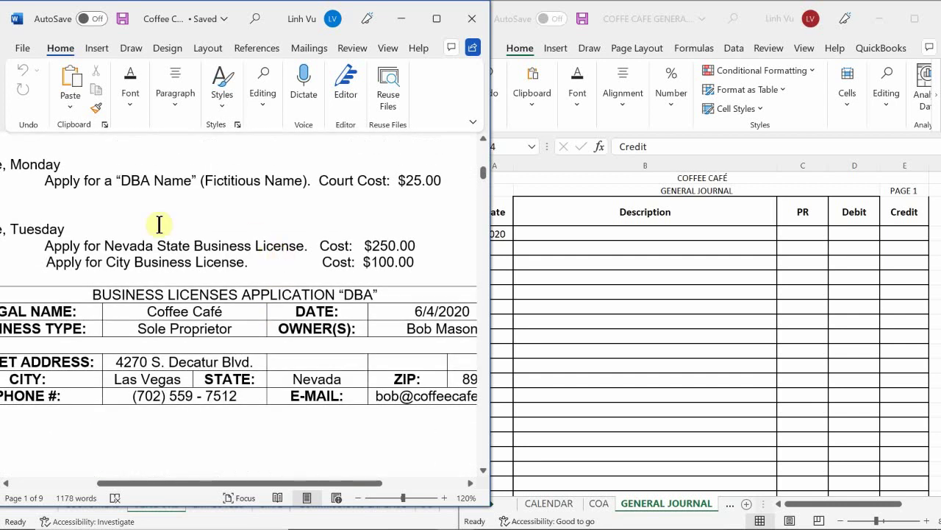
pyautogui.scroll(1, 139, 280)
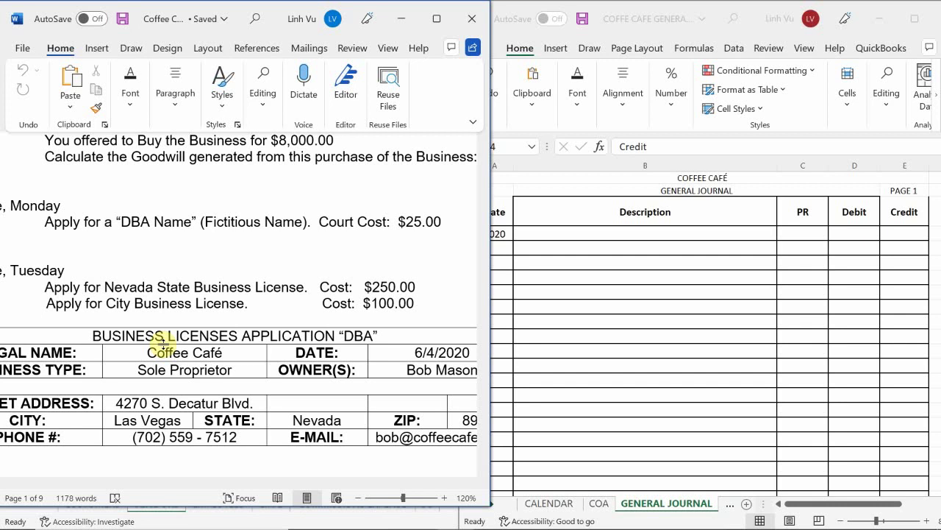
# Examine the Tuesday transaction for opening the business checking account at Main Bank of Nevada and its sample general journal entry
pyautogui.scroll(-2, 120, 336)
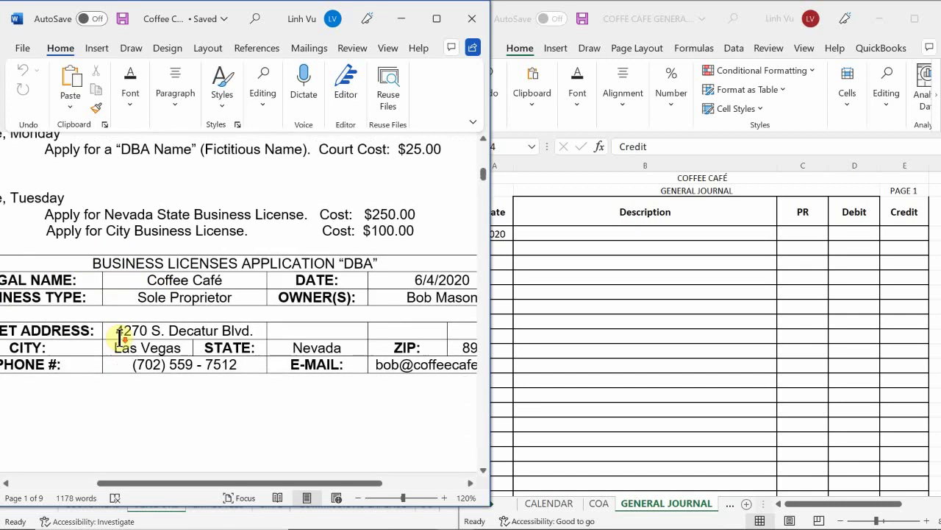
pyautogui.scroll(-6, 120, 336)
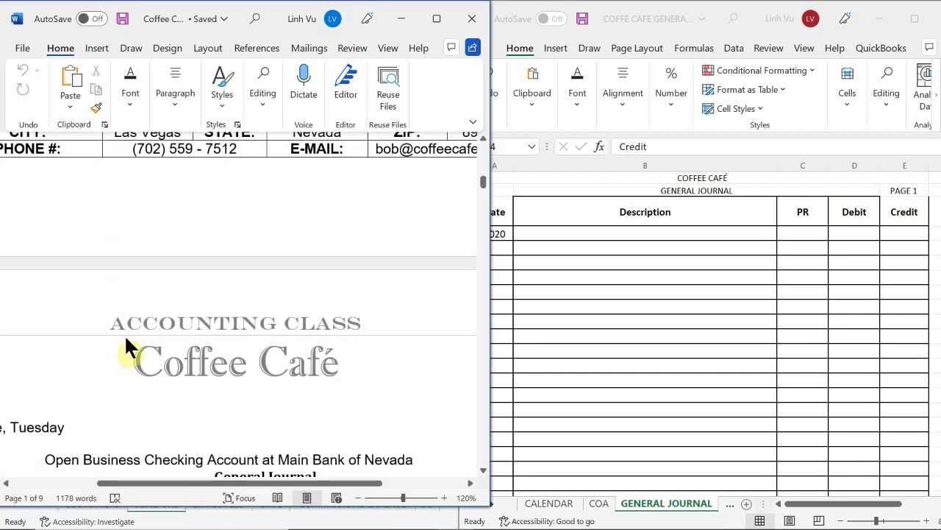
pyautogui.scroll(-2, 124, 334)
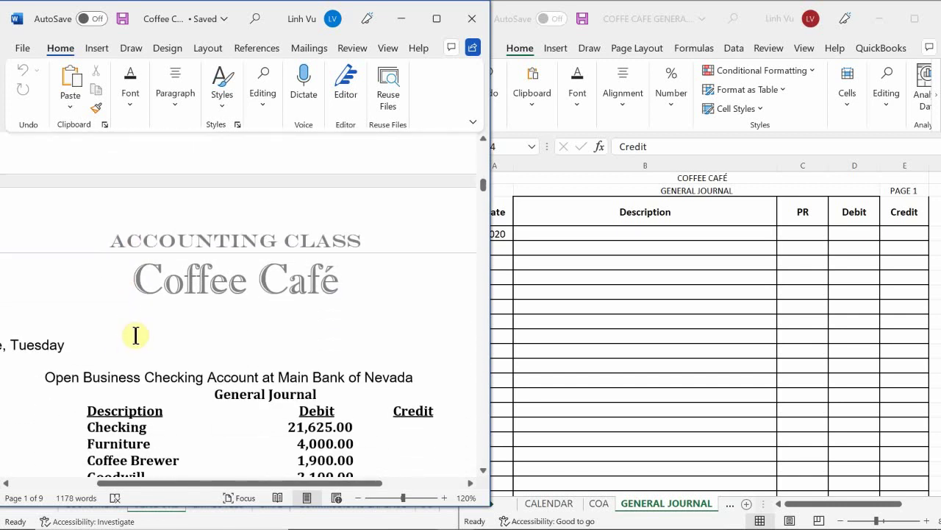
pyautogui.moveTo(139, 484); pyautogui.dragTo(167, 518)
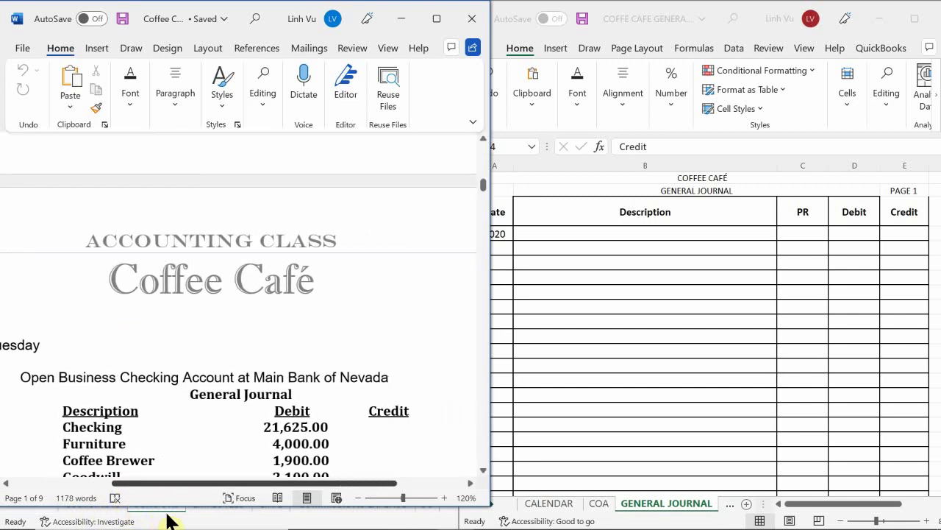
pyautogui.scroll(1, 238, 469)
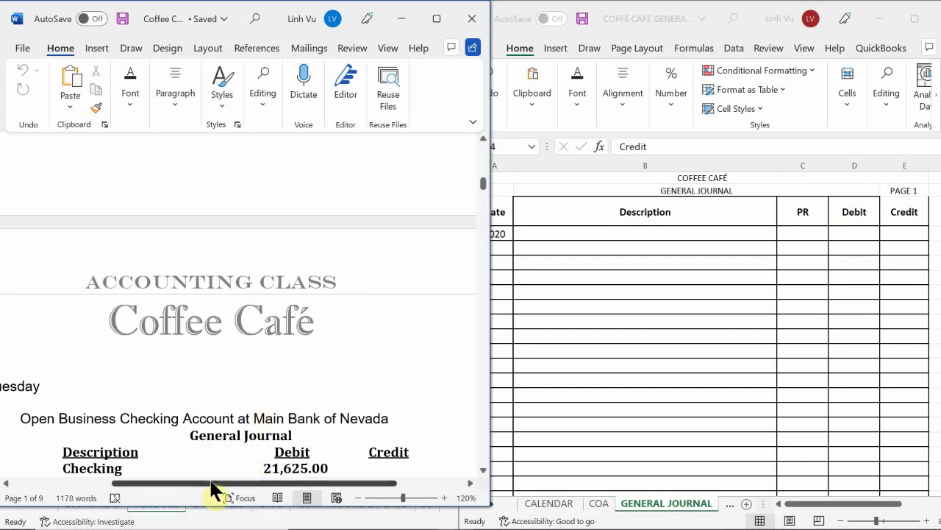
pyautogui.moveTo(213, 489); pyautogui.dragTo(204, 522)
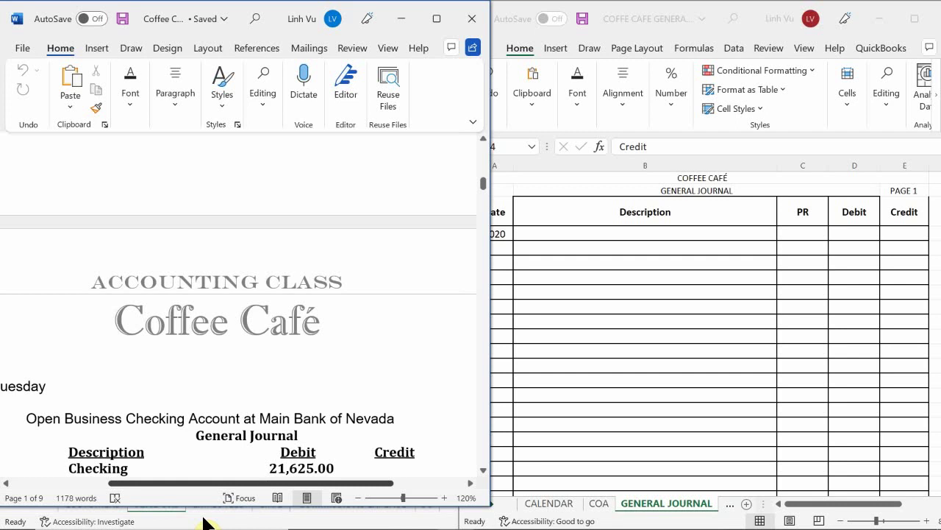
pyautogui.moveTo(204, 522); pyautogui.dragTo(197, 520)
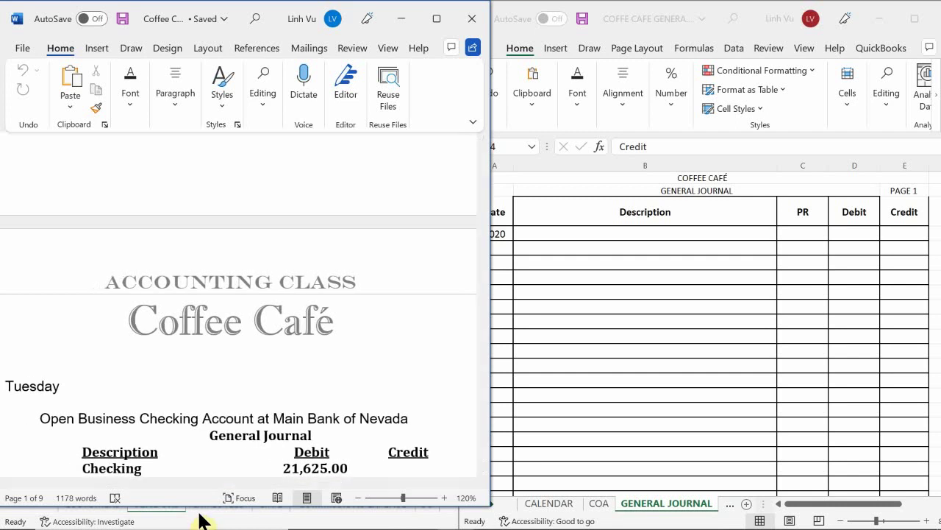
# Switch to the Excel general journal, enter the date 6/4 in cell A5, and select description cell B5
pyautogui.click(524, 189)
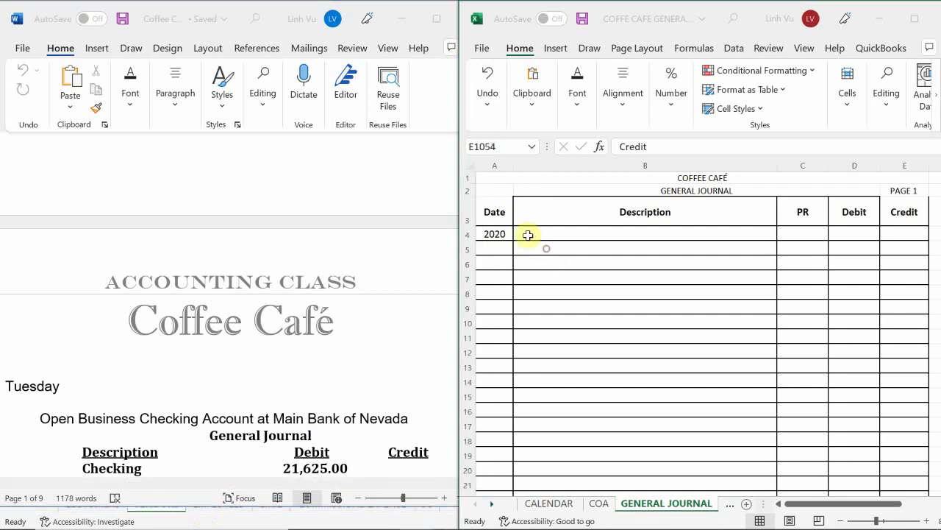
pyautogui.click(488, 243)
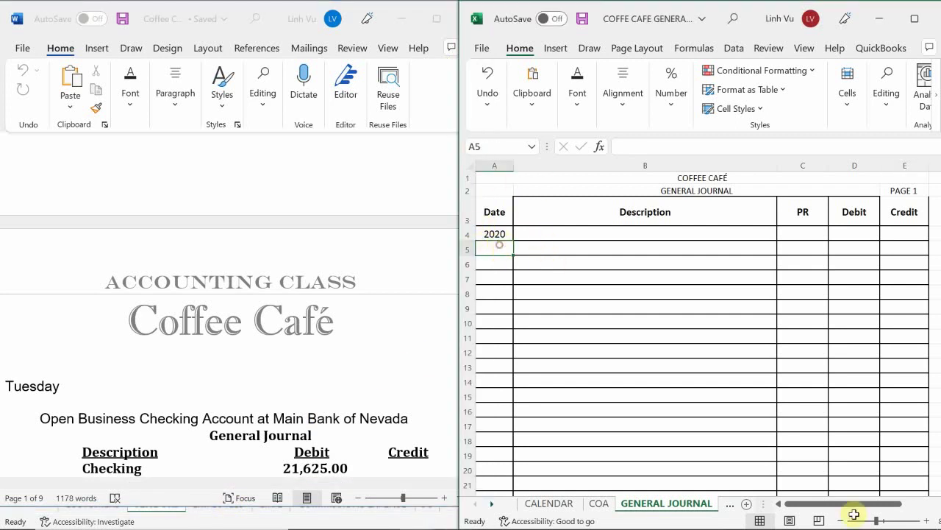
pyautogui.moveTo(917, 519)
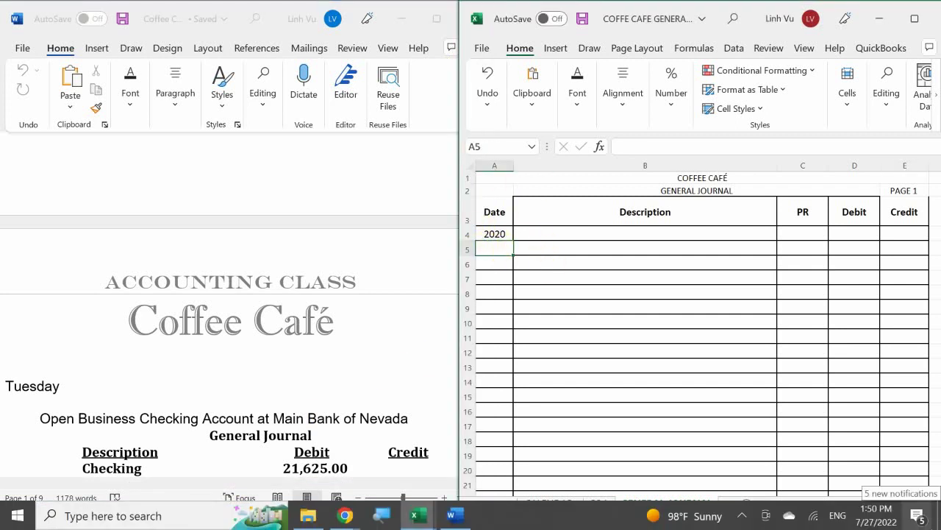
pyautogui.write('6/4')
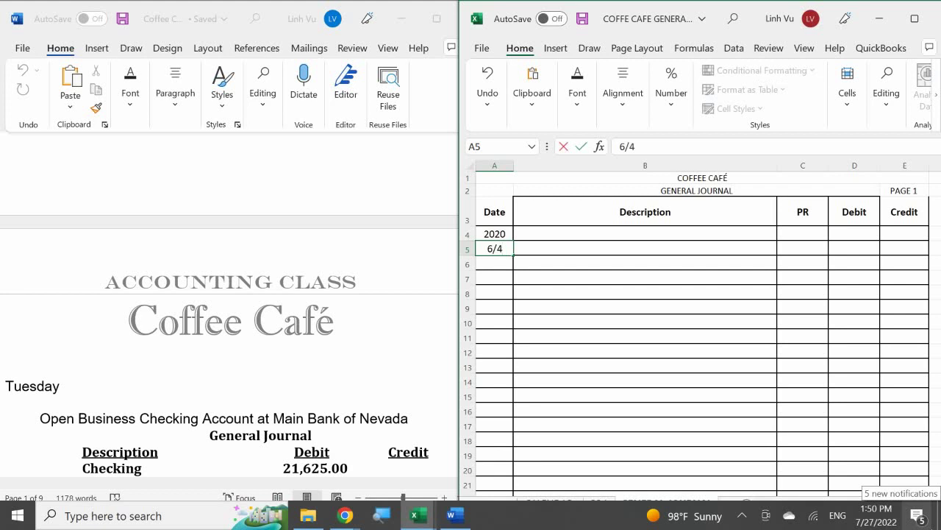
pyautogui.press('Return')
pyautogui.click(668, 263)
pyautogui.press('Up')
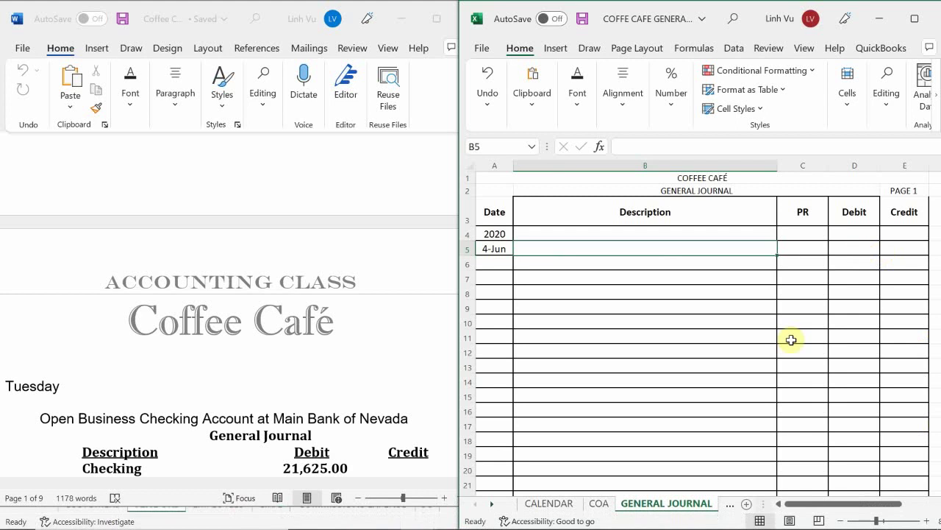
# Examine the Friday coffee shop purchase, the Monday and Tuesday application costs, and the Business Licenses Application in the Word case document
pyautogui.scroll(-10, 210, 237)
pyautogui.scroll(3, 210, 236)
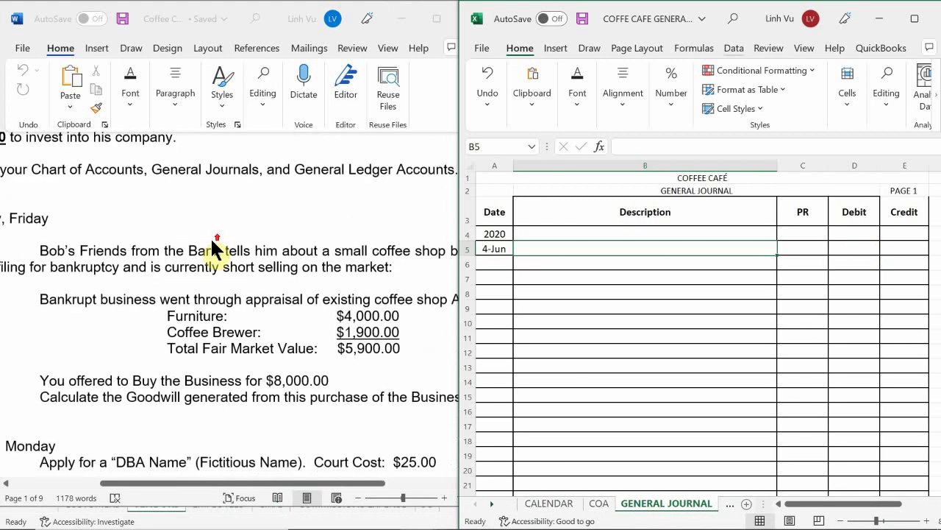
pyautogui.scroll(-2, 211, 239)
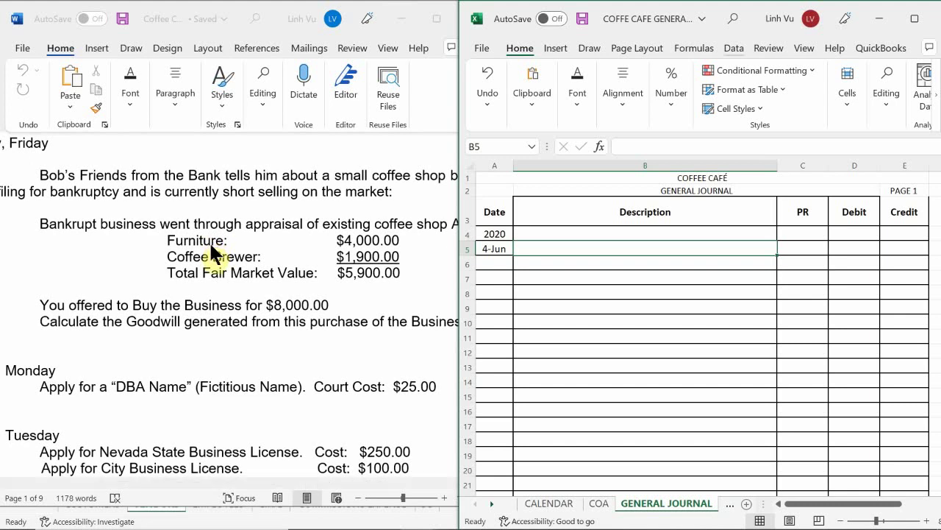
pyautogui.scroll(-2, 243, 281)
pyautogui.scroll(-1, 243, 281)
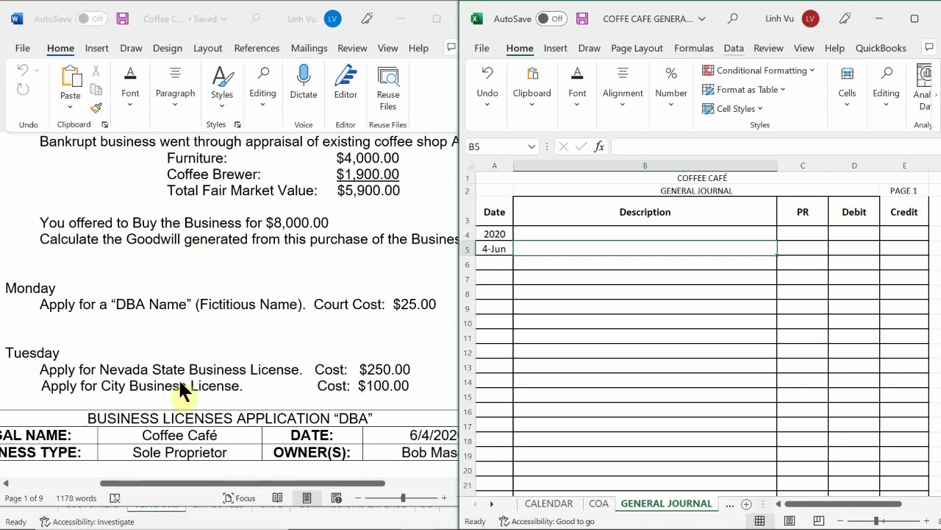
pyautogui.scroll(-2, 179, 383)
pyautogui.scroll(-1, 179, 382)
pyautogui.scroll(-1, 182, 390)
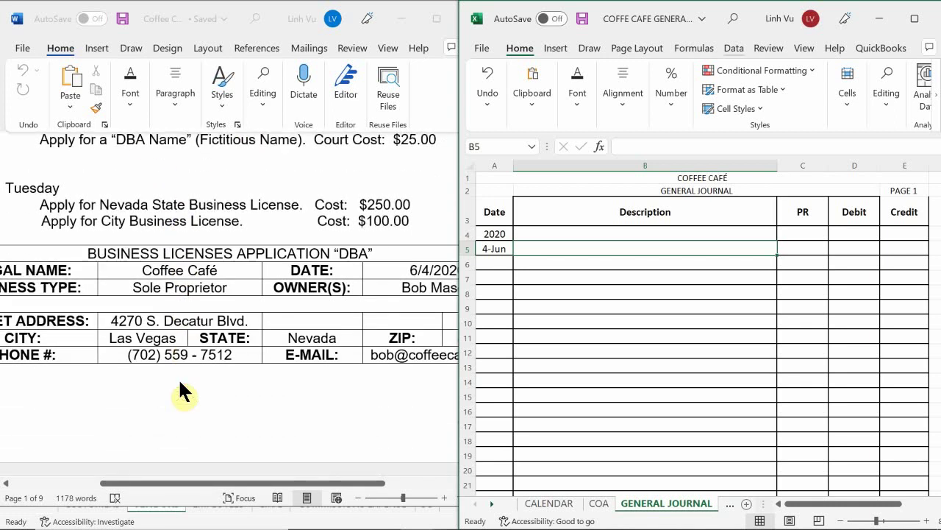
pyautogui.scroll(-1, 182, 389)
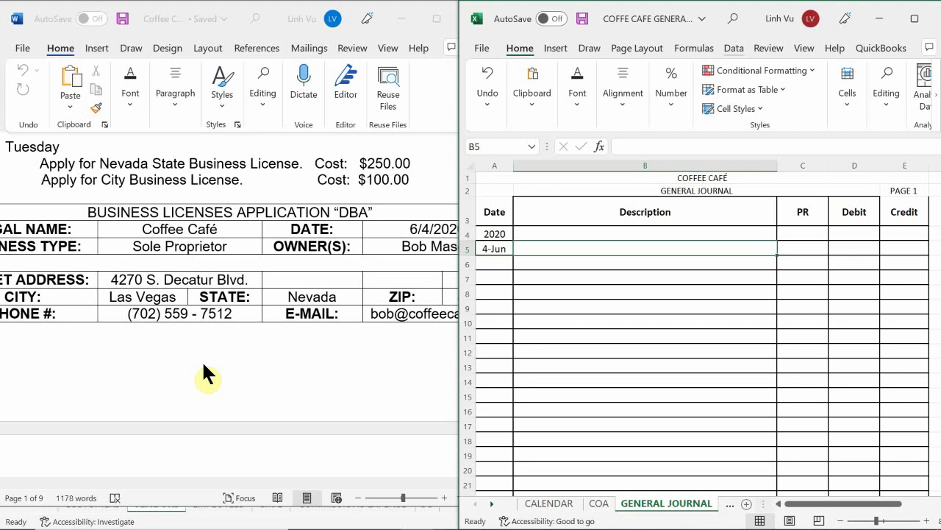
pyautogui.scroll(1, 201, 375)
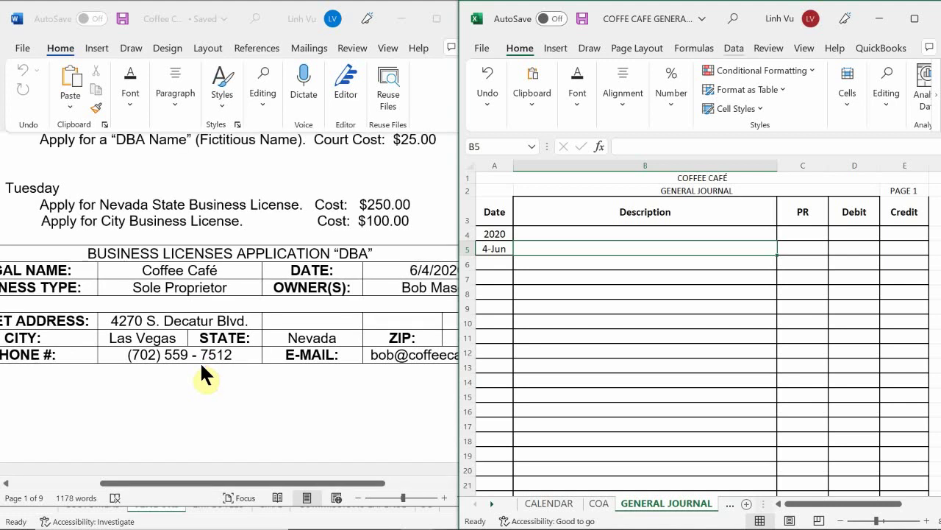
pyautogui.scroll(2, 202, 366)
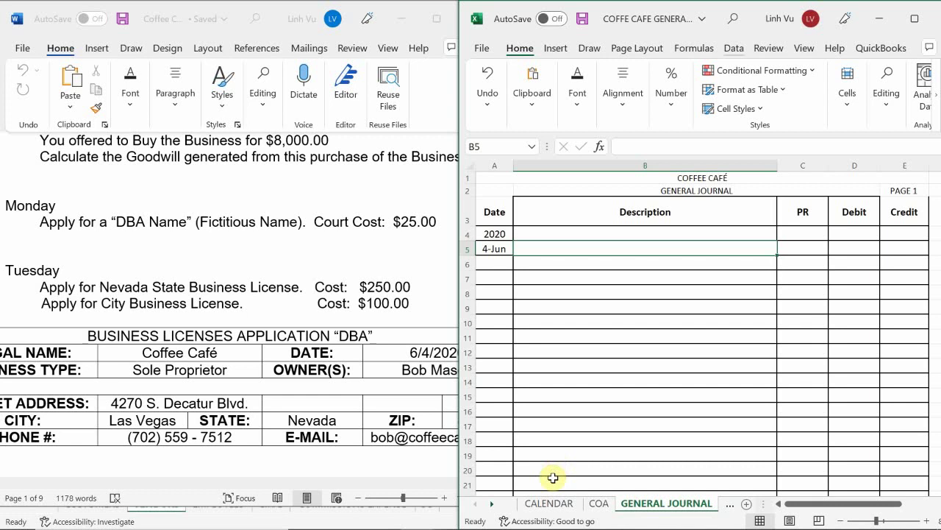
# Open the COA sheet in Excel and examine the asset and revenue accounts in the chart of accounts
pyautogui.click(597, 505)
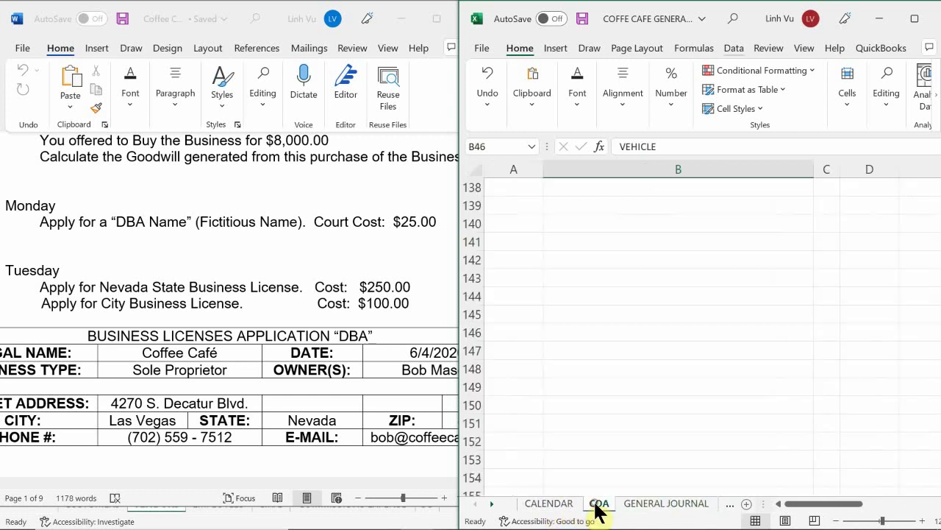
pyautogui.scroll(19, 573, 358)
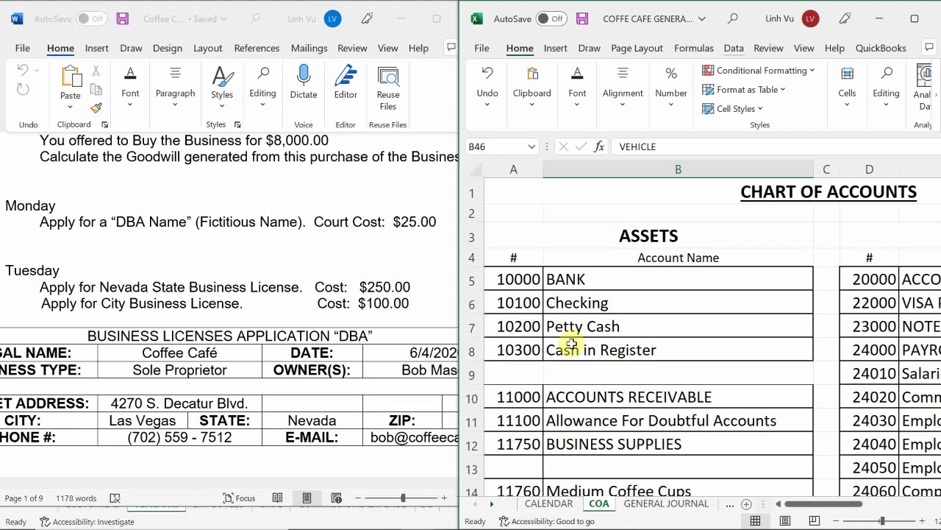
pyautogui.scroll(-3, 572, 344)
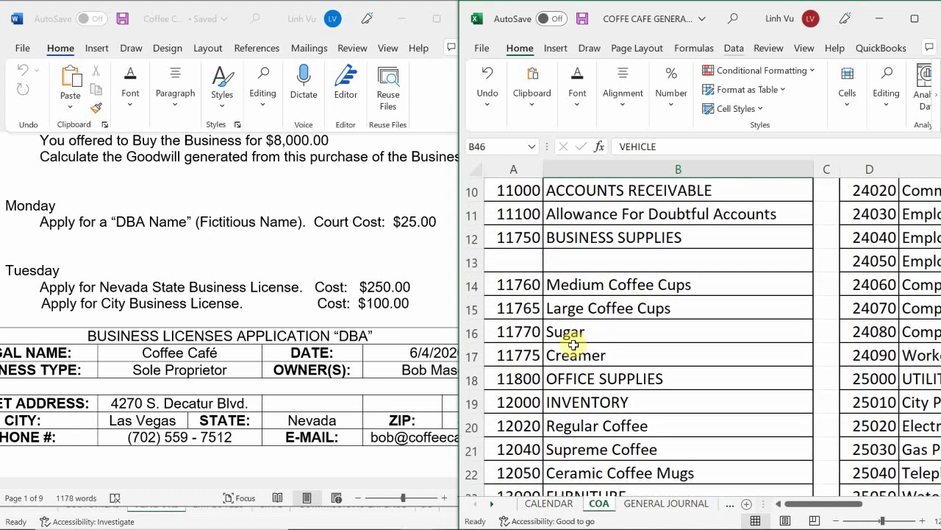
pyautogui.scroll(-2, 575, 345)
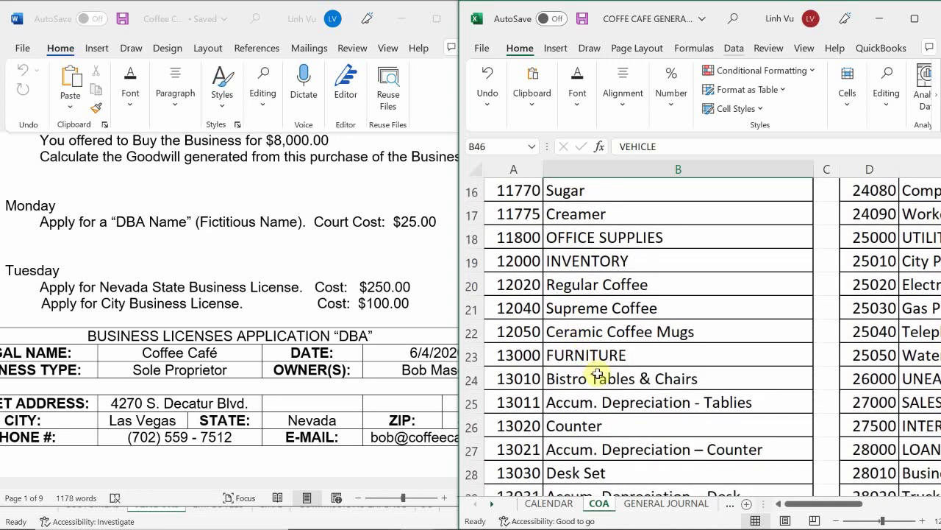
pyautogui.scroll(-1, 605, 386)
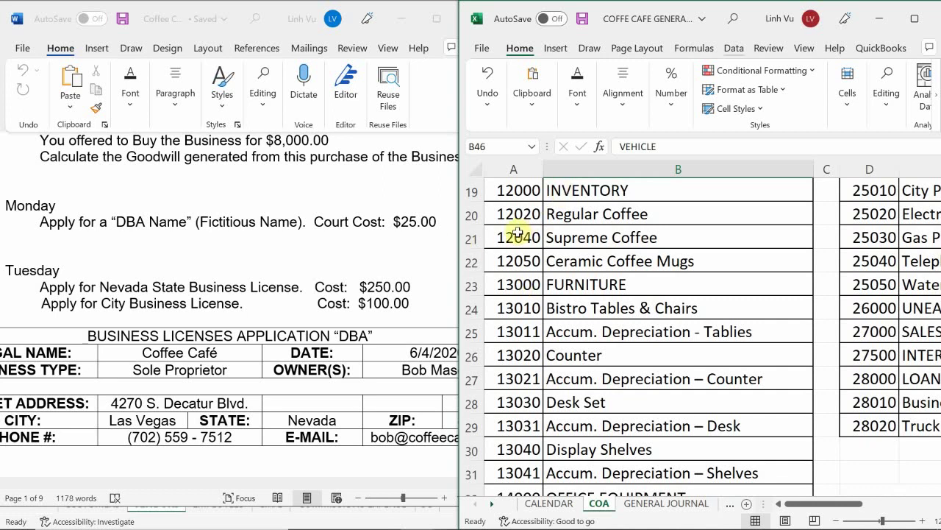
pyautogui.scroll(-1, 518, 233)
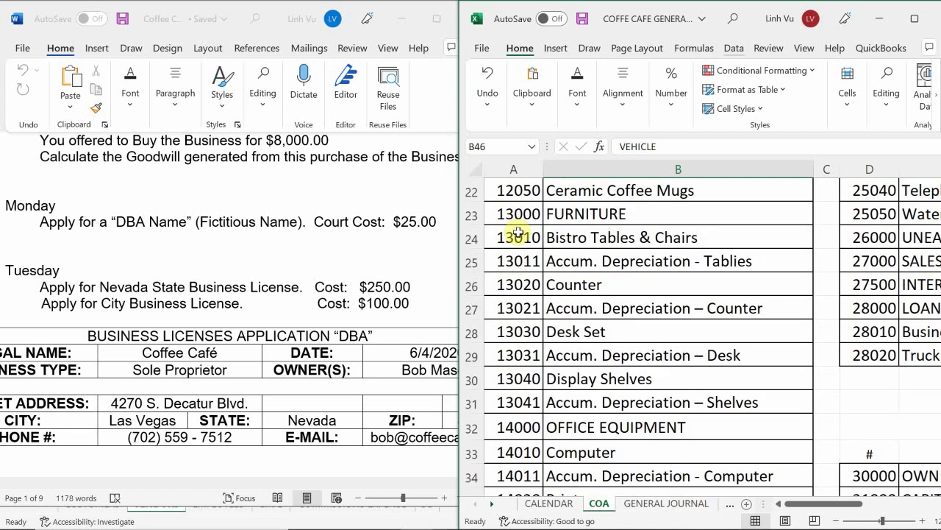
pyautogui.scroll(-1, 519, 233)
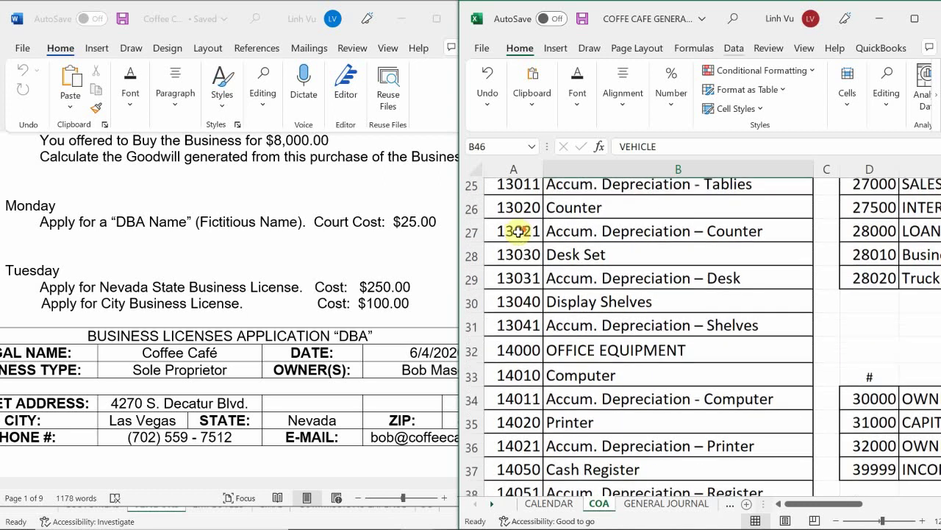
pyautogui.scroll(-1, 519, 233)
pyautogui.scroll(-2, 518, 233)
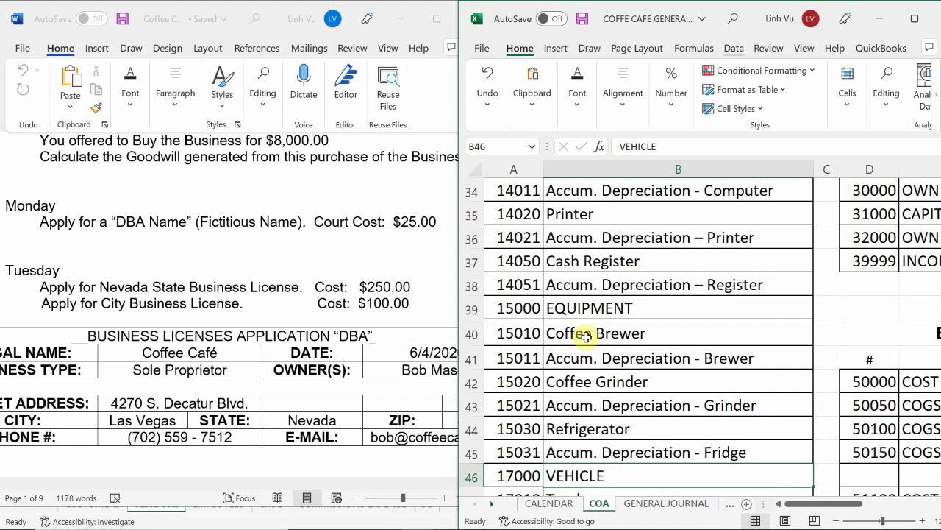
pyautogui.scroll(-10, 592, 333)
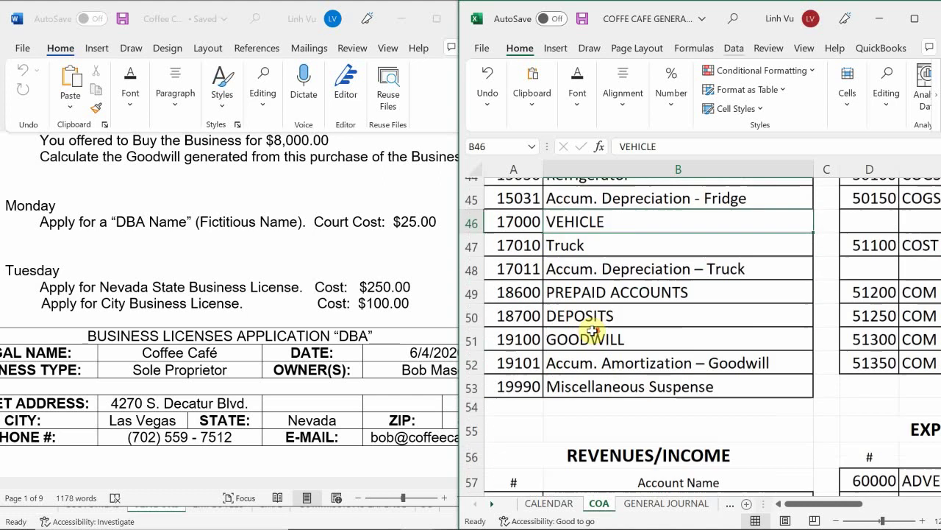
pyautogui.scroll(-4, 607, 333)
pyautogui.scroll(4, 609, 336)
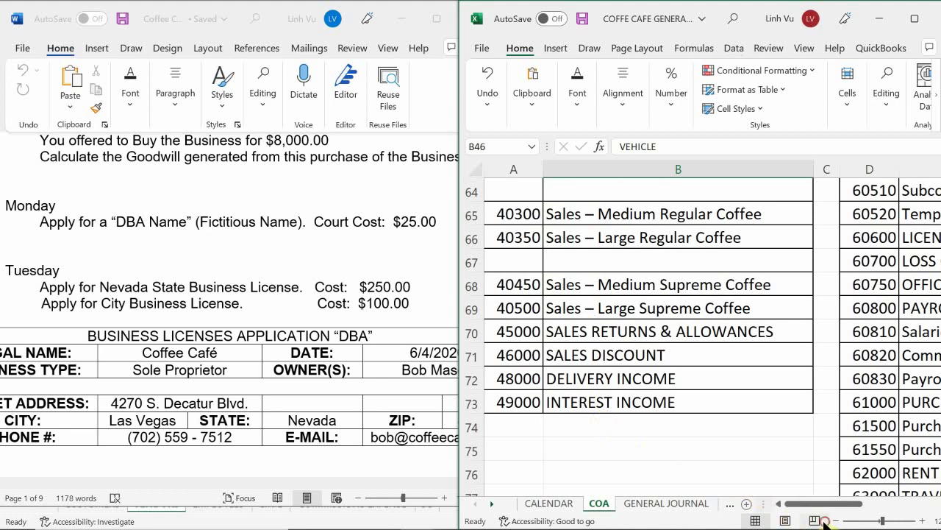
# Examine the operating expense, cost of goods sold, equity and liability accounts in columns D and E of the chart of accounts
pyautogui.moveTo(803, 505); pyautogui.dragTo(847, 517)
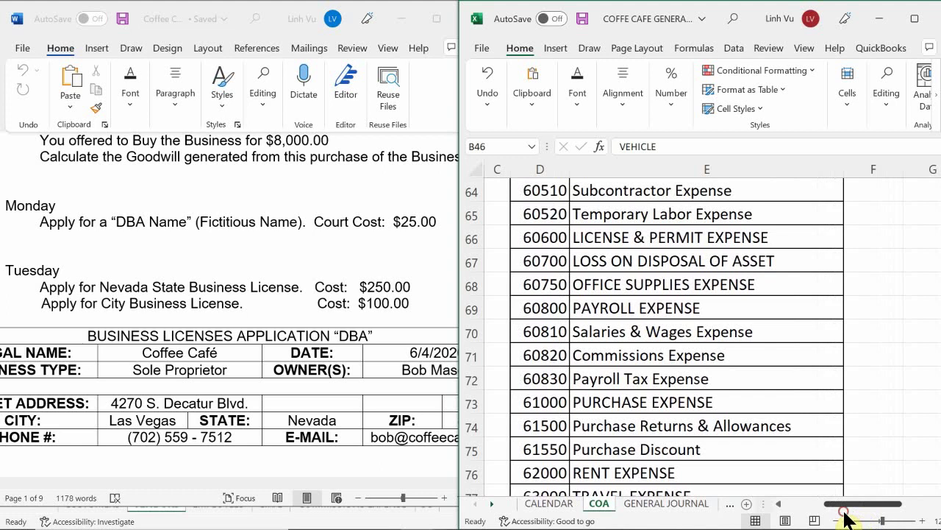
pyautogui.scroll(2, 806, 450)
pyautogui.scroll(2, 806, 450)
pyautogui.scroll(-1, 806, 451)
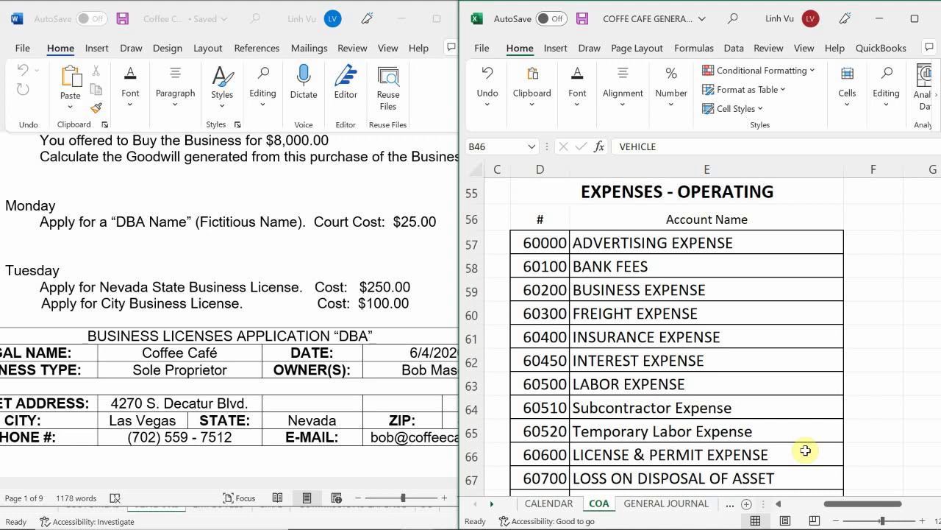
pyautogui.scroll(-1, 805, 450)
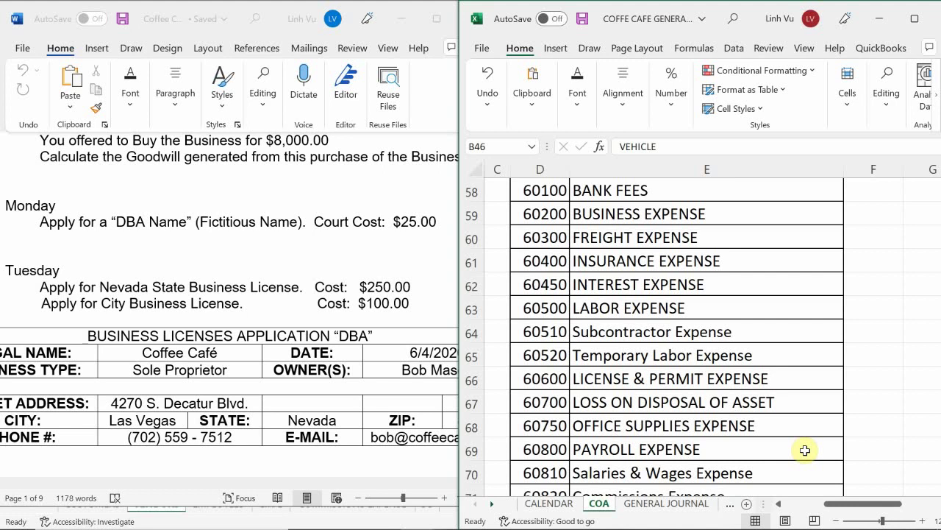
pyautogui.scroll(5, 805, 449)
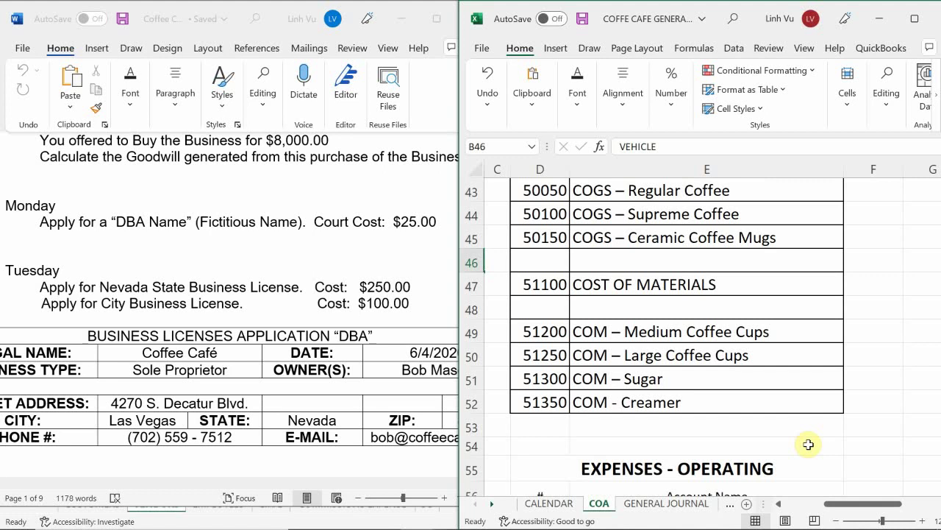
pyautogui.scroll(4, 808, 444)
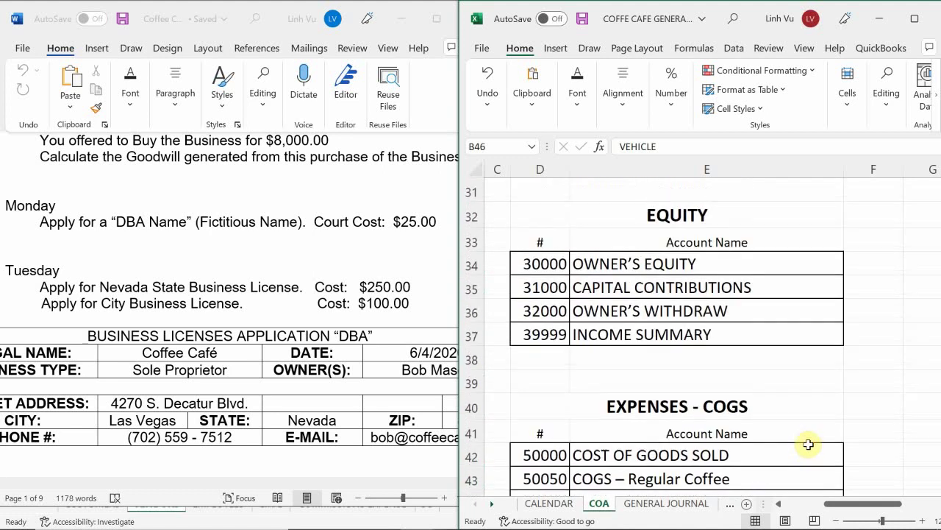
pyautogui.scroll(5, 808, 444)
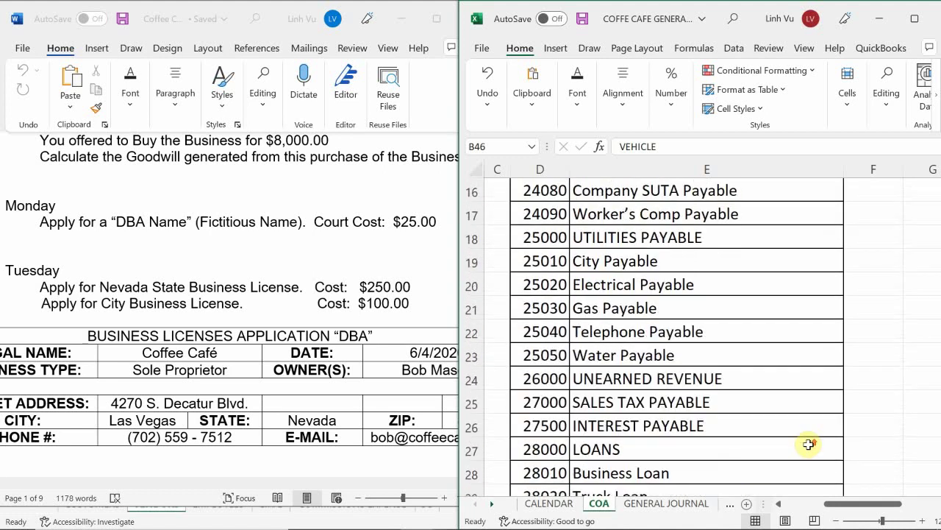
pyautogui.scroll(-4, 808, 444)
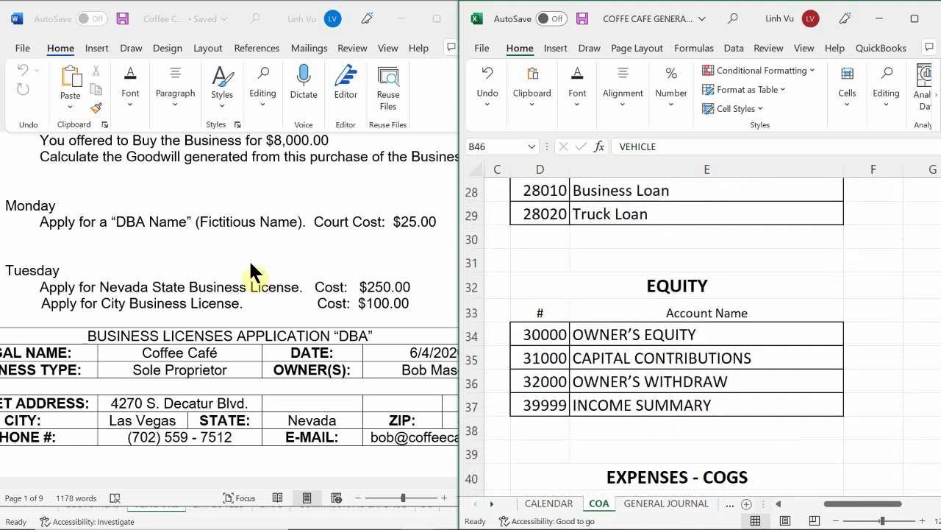
# Return to the GENERAL JOURNAL sheet and enter Checking as the description in B5 with PR number 10100 in C5
pyautogui.click(295, 460)
pyautogui.scroll(-3, 295, 460)
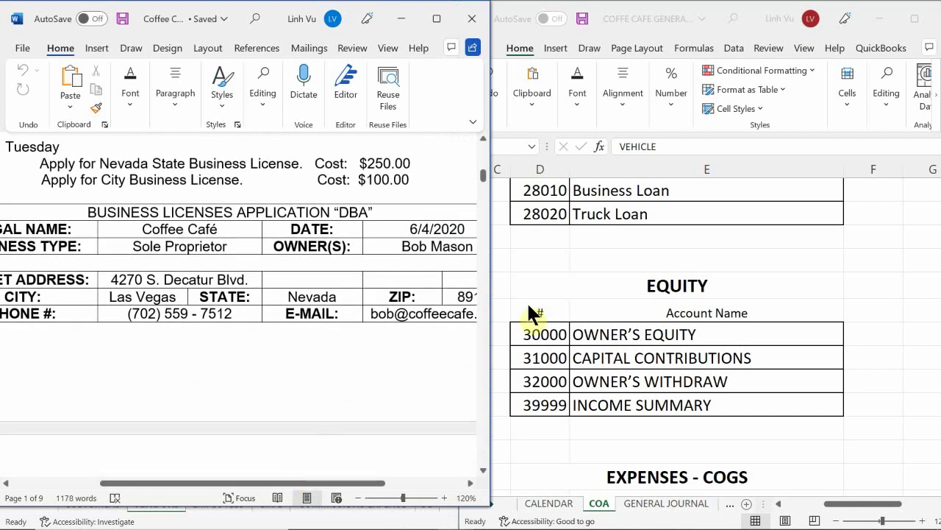
pyautogui.click(634, 507)
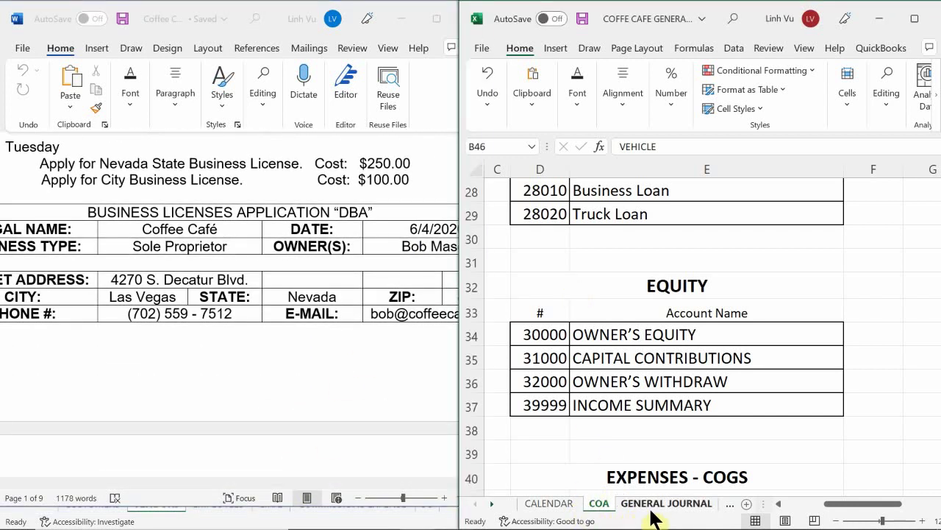
pyautogui.click(664, 507)
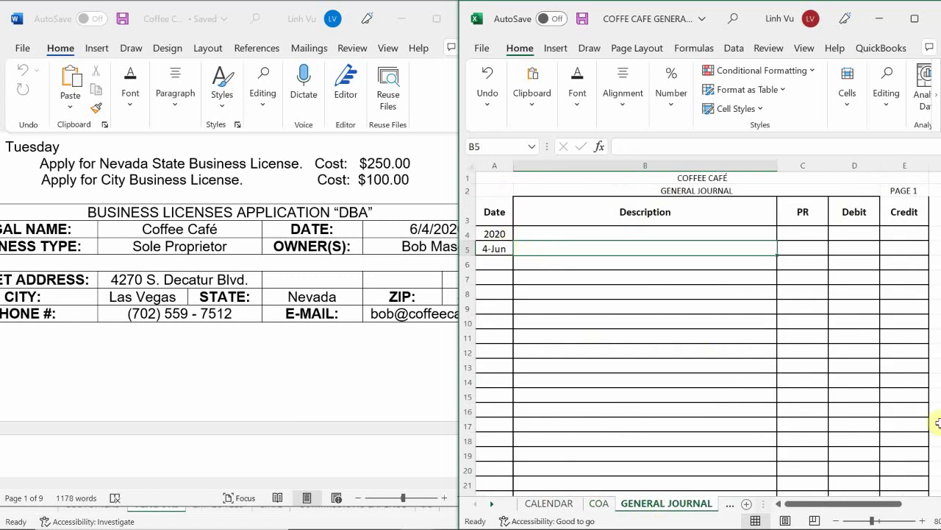
pyautogui.write('C')
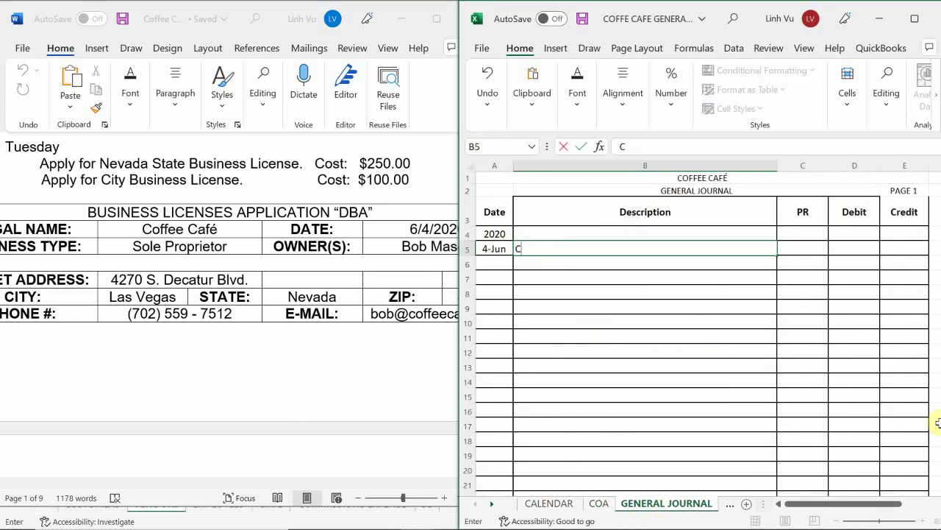
pyautogui.write('hecking')
pyautogui.press('Tab')
pyautogui.write('10100')
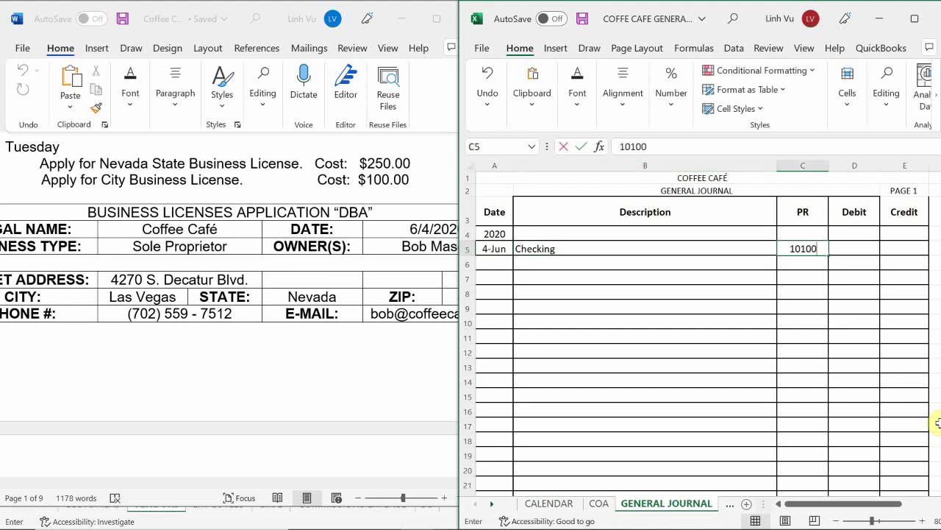
pyautogui.press('Return')
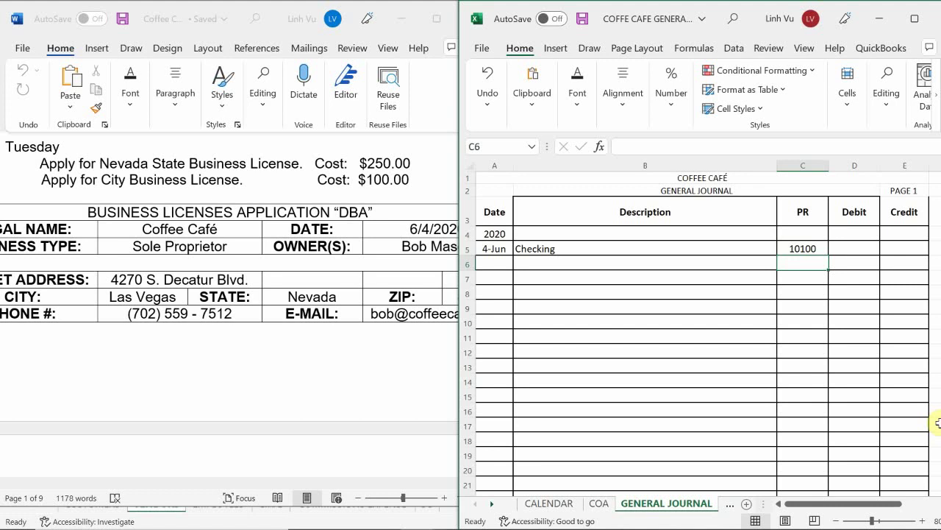
# Review the introduction and Friday business purchase in the Word case document, and select description cell B6 in the Excel general journal
pyautogui.click(206, 373)
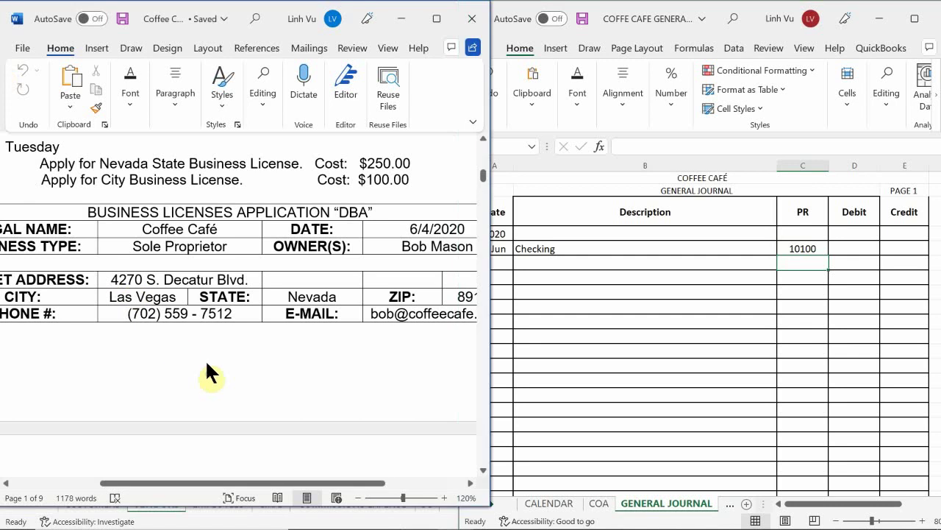
pyautogui.scroll(5, 187, 318)
pyautogui.scroll(5, 187, 318)
pyautogui.scroll(-3, 188, 318)
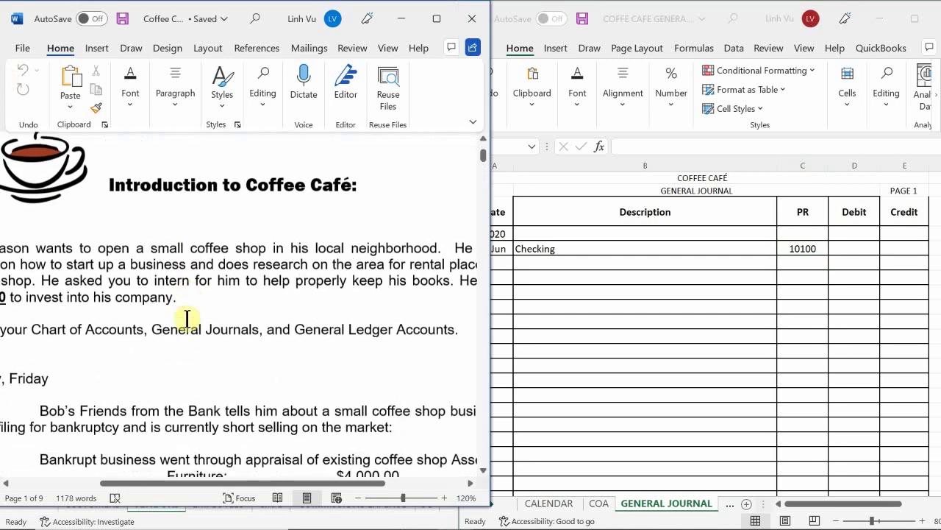
pyautogui.scroll(-3, 187, 318)
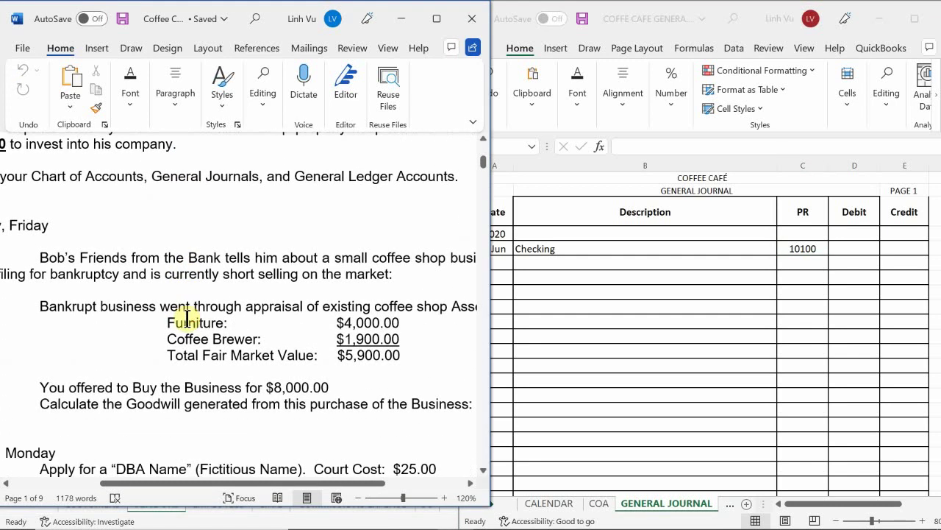
pyautogui.click(537, 261)
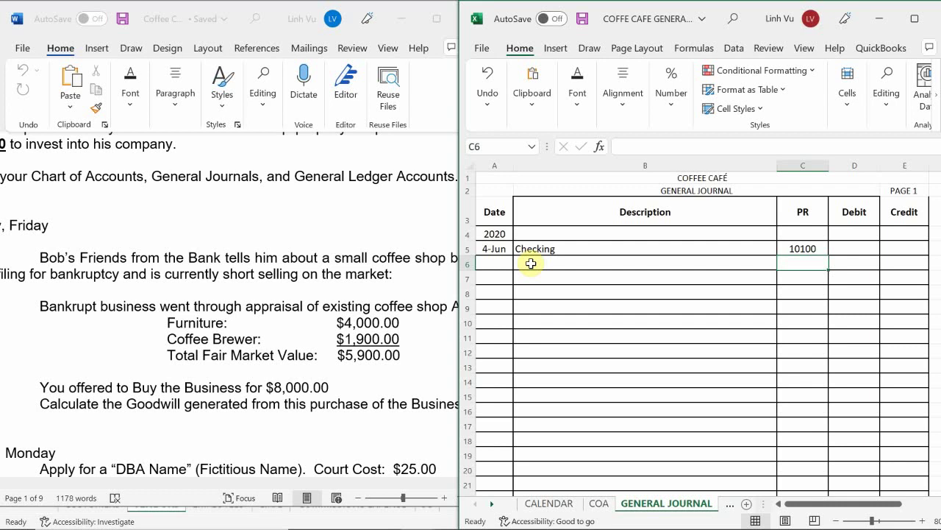
pyautogui.click(531, 263)
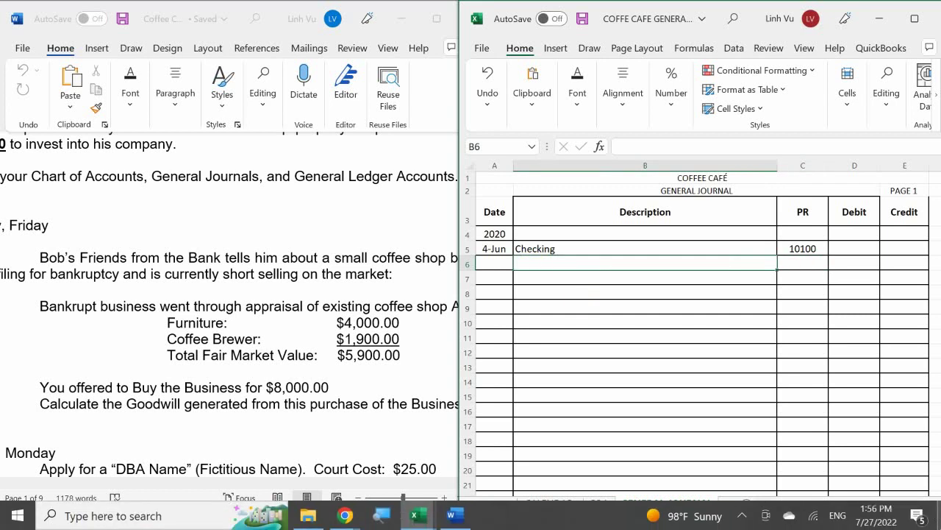
# Enter Furniture as the description in B6 of the general journal with PR number 13000 in C6
pyautogui.write('Fut')
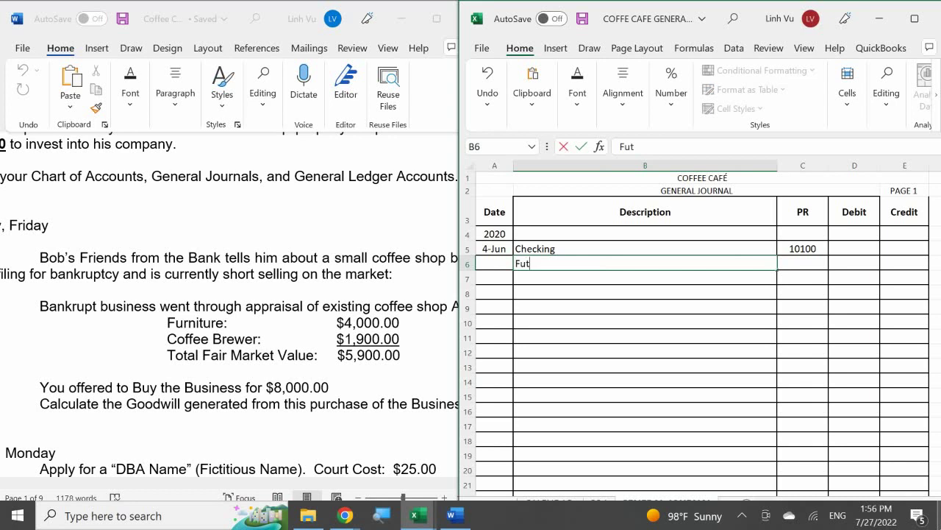
pyautogui.press('BackSpace')
pyautogui.write('rniture')
pyautogui.press('Tab')
pyautogui.write('13000')
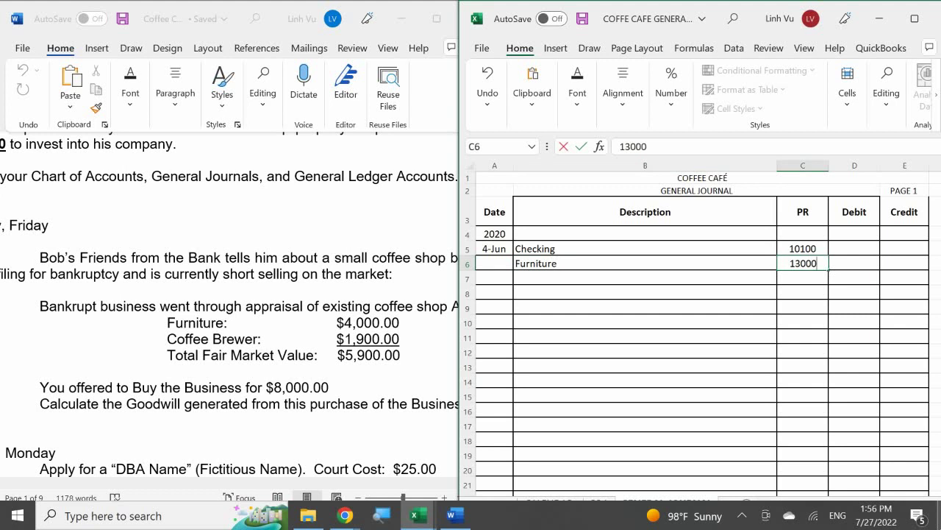
pyautogui.press('Return')
# Enter Coffee Brewer as the description in B7 of the general journal
pyautogui.click(645, 277)
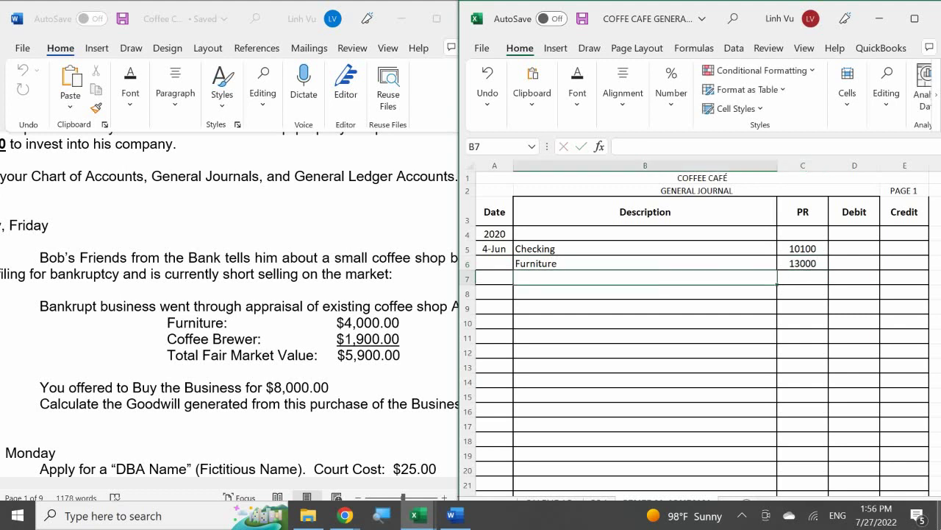
pyautogui.write('Coffe')
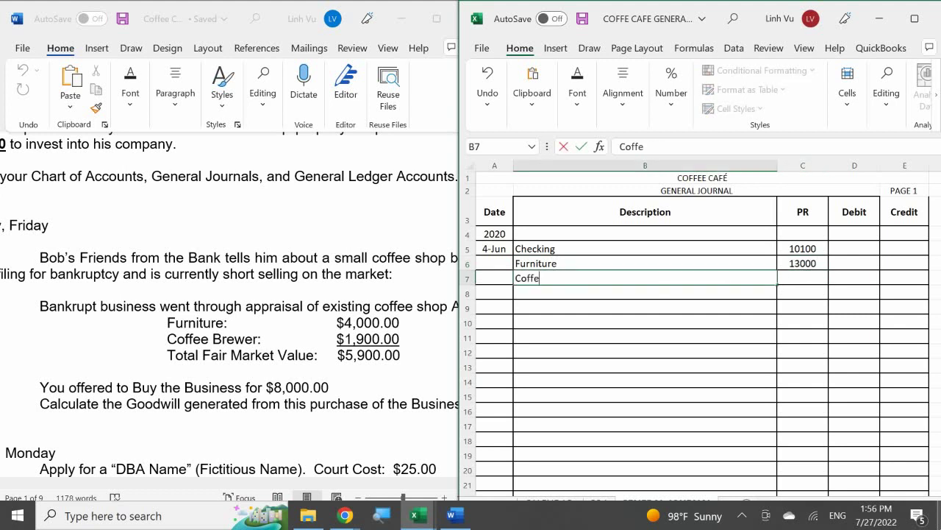
pyautogui.write('e Brewer')
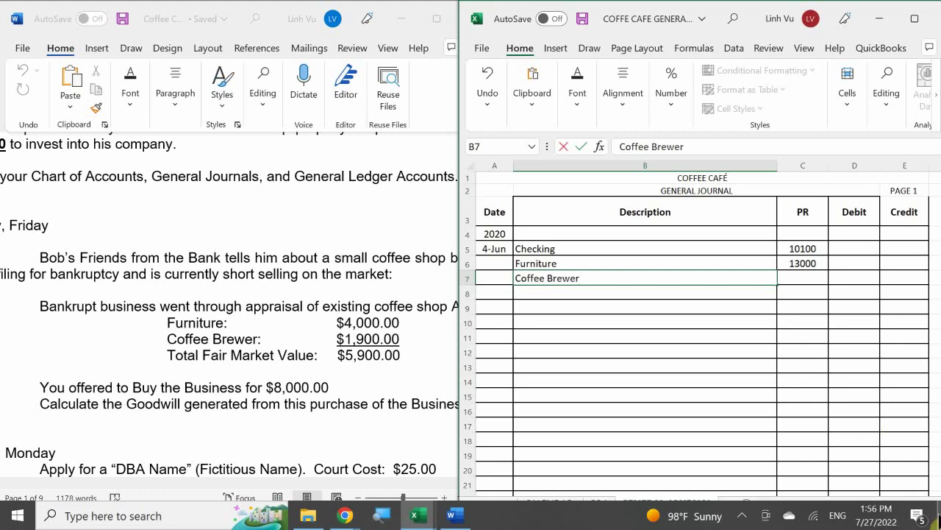
# Look up the Coffee Brewer account on the COA sheet and enter its number 15010 in C7 of the GENERAL JOURNAL sheet
pyautogui.click(600, 506)
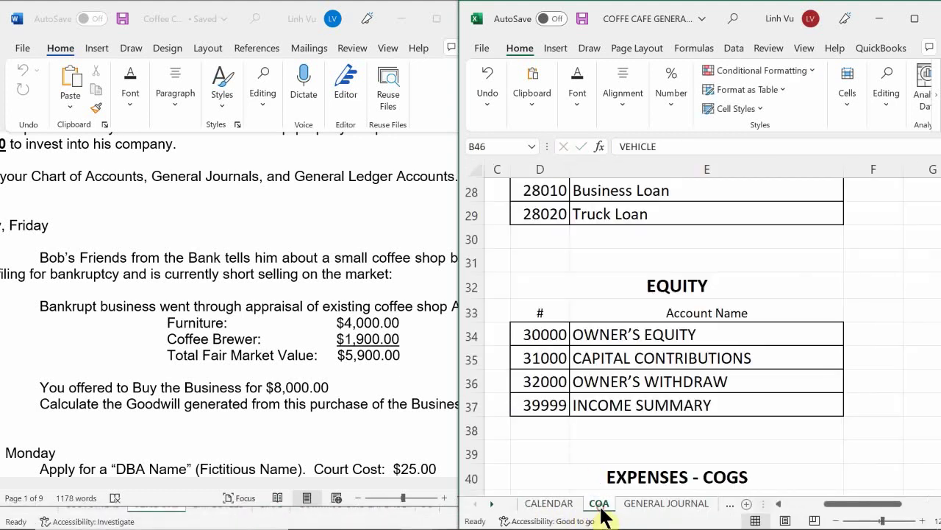
pyautogui.scroll(9, 582, 430)
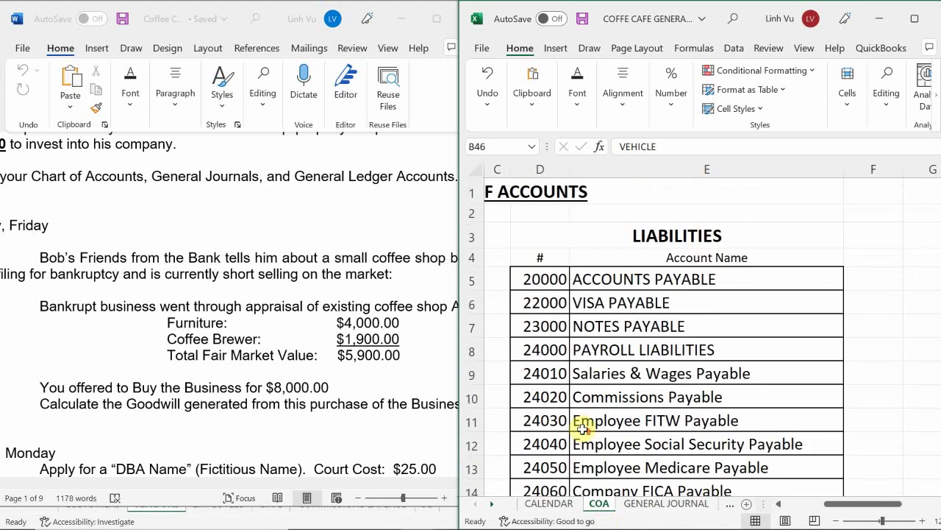
pyautogui.click(610, 397)
pyautogui.press('Left')
pyautogui.press('Left')
pyautogui.press('Left')
pyautogui.press('Left')
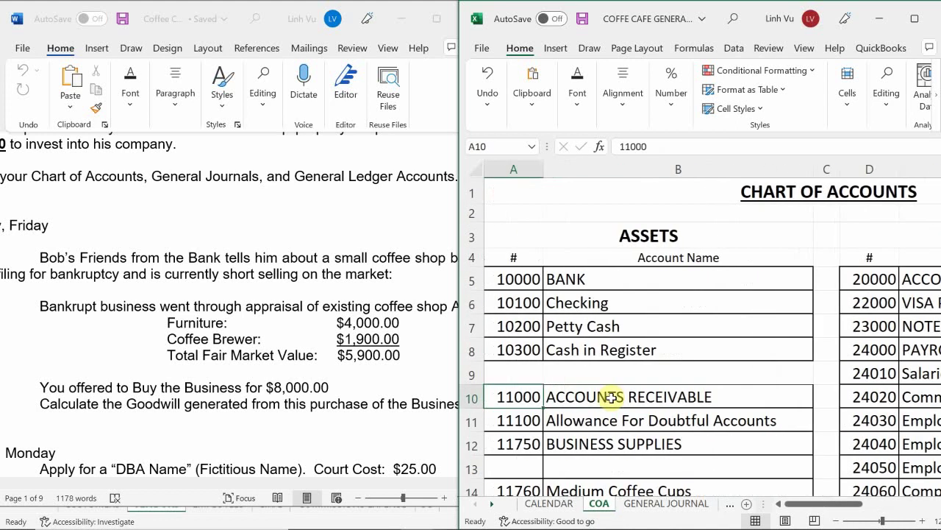
pyautogui.scroll(-6, 610, 393)
pyautogui.scroll(-5, 610, 382)
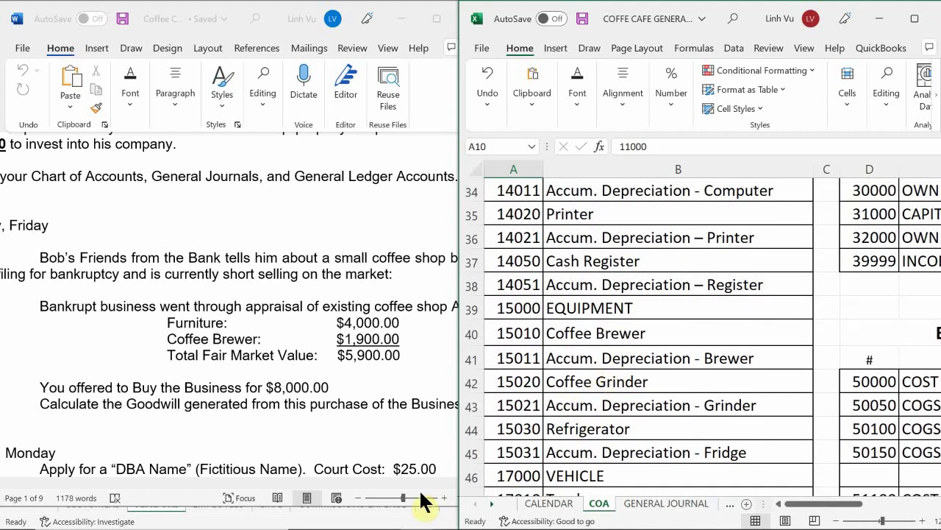
pyautogui.click(628, 505)
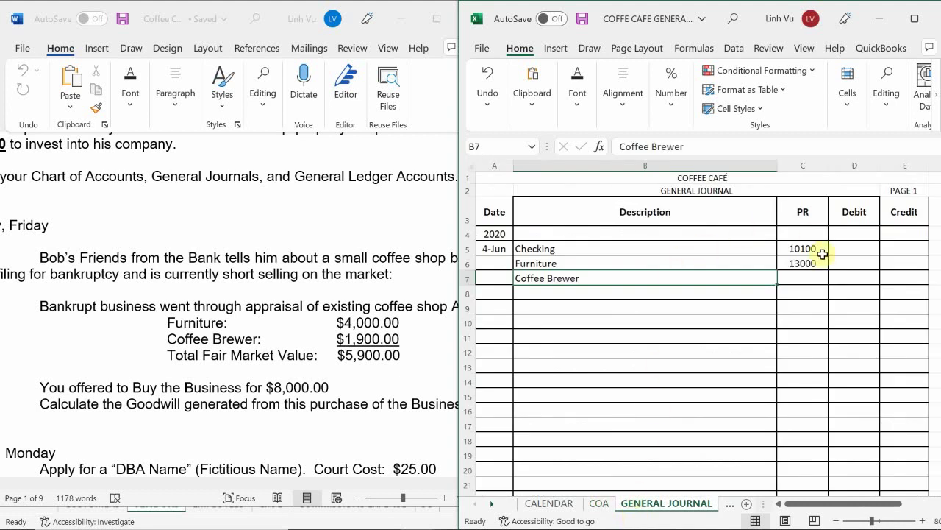
pyautogui.click(811, 280)
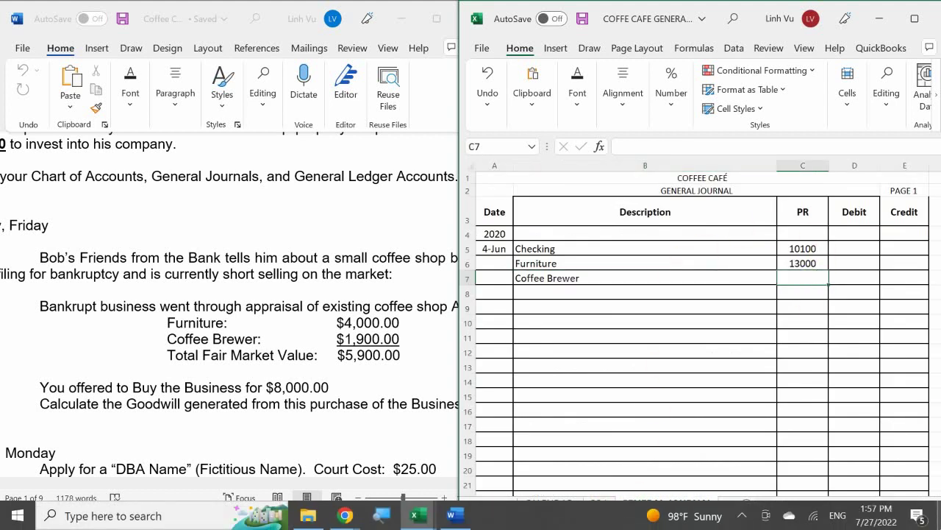
pyautogui.write('15010')
pyautogui.press('Return')
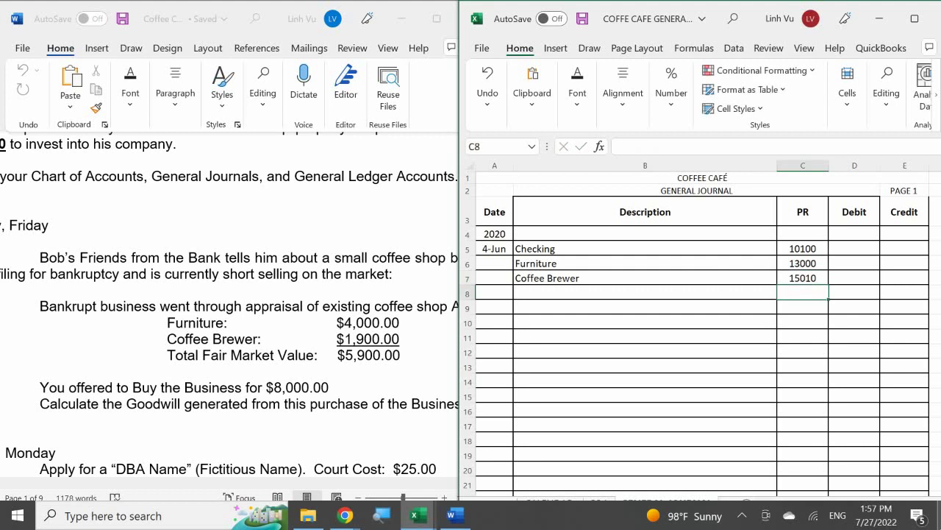
# Enter Goodwill as the description in B8 of the general journal
pyautogui.click(645, 292)
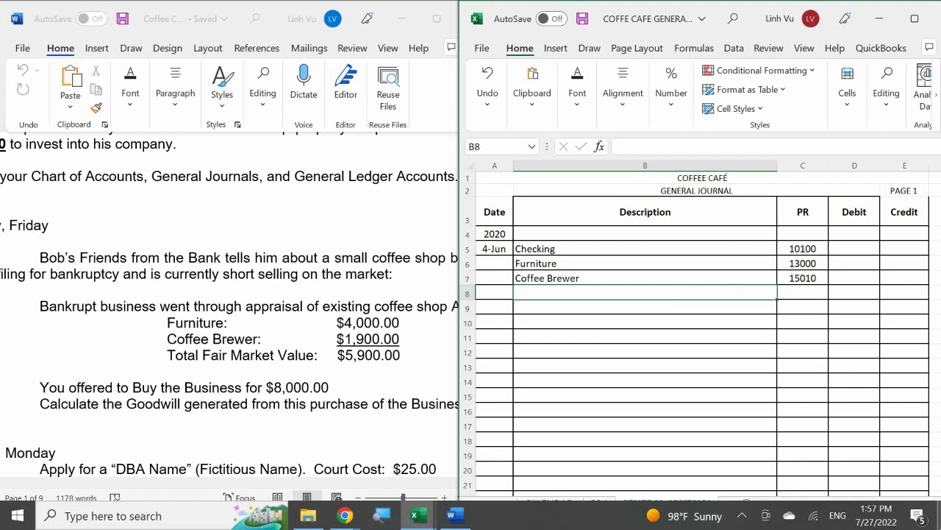
pyautogui.write('G')
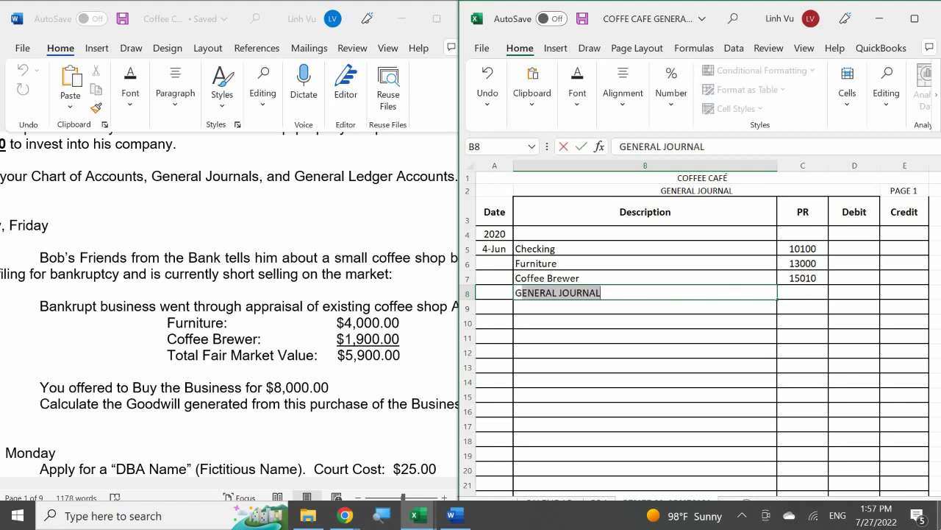
pyautogui.press('BackSpace')
pyautogui.press('BackSpace')
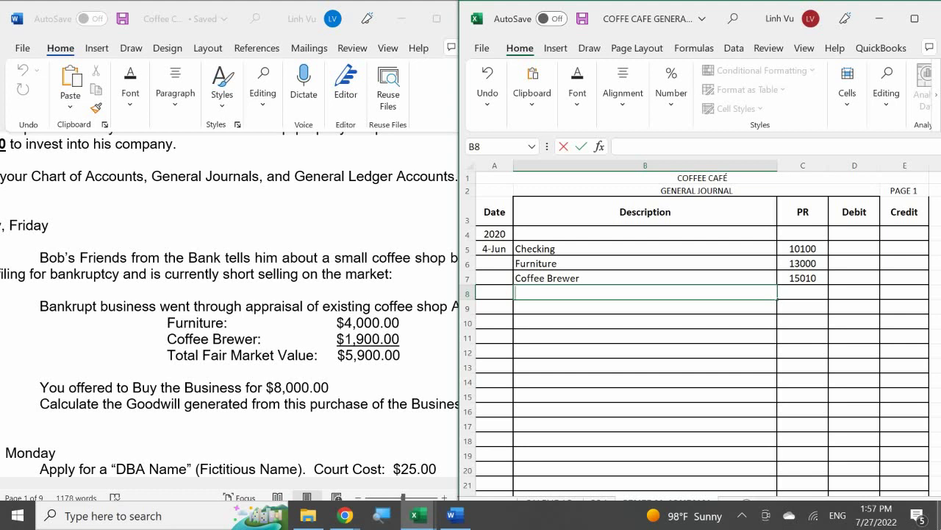
pyautogui.write('G')
pyautogui.press('BackSpace')
pyautogui.write('oodwill')
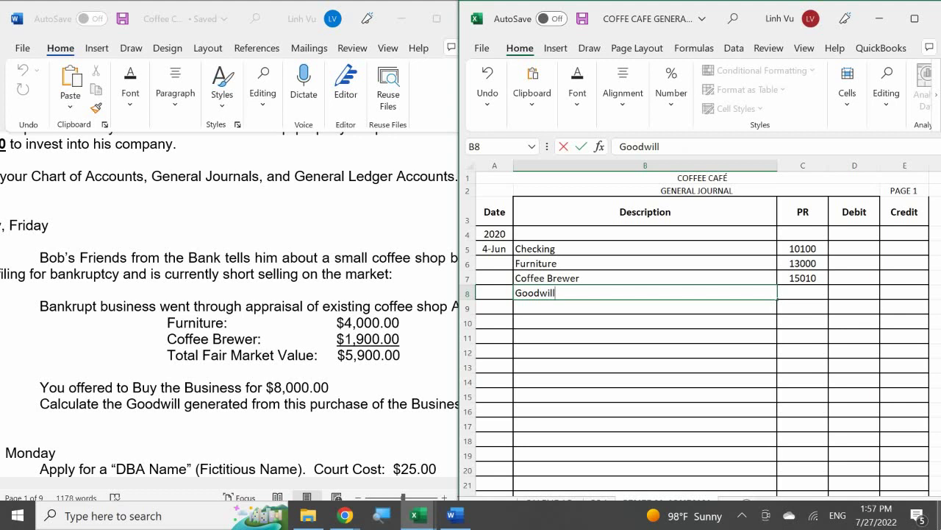
pyautogui.press('Tab')
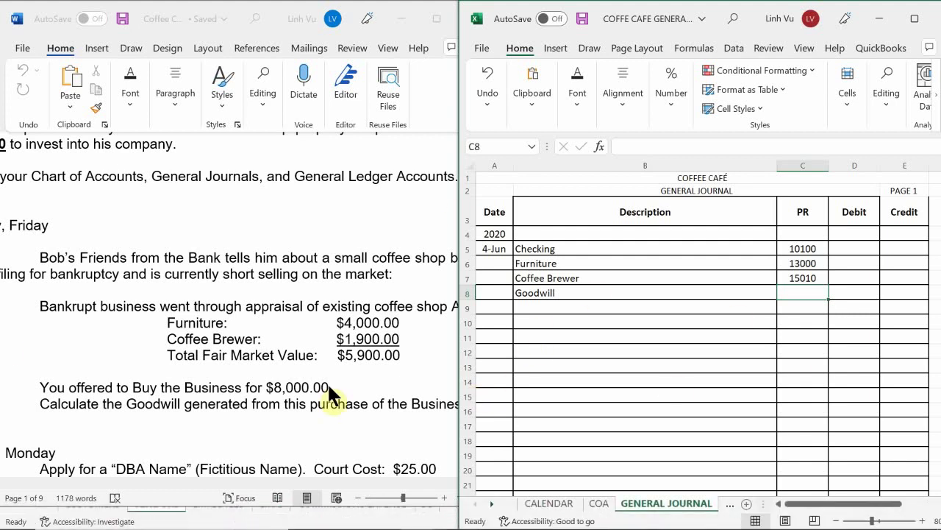
# Look up the Goodwill account on the COA sheet and enter its number 19100 in C8 of the GENERAL JOURNAL sheet
pyautogui.click(599, 503)
pyautogui.scroll(3, 591, 418)
pyautogui.scroll(-2, 590, 418)
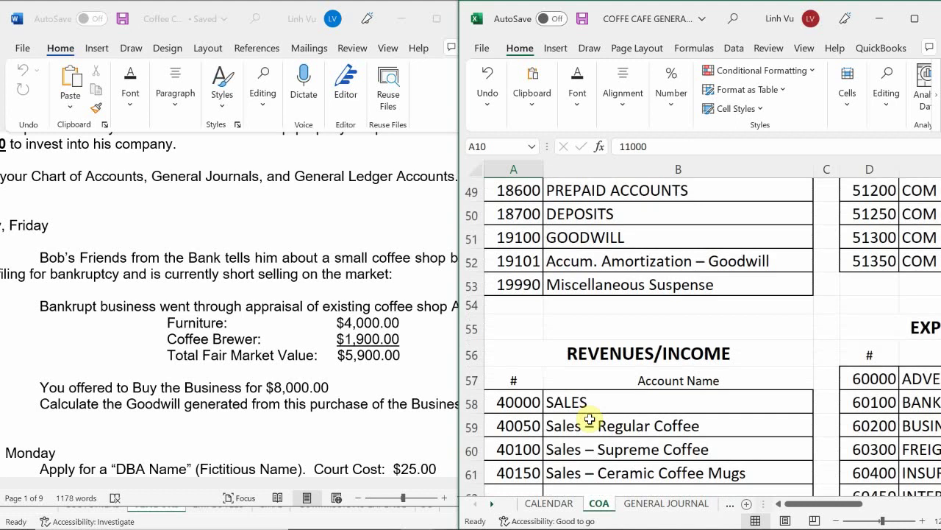
pyautogui.scroll(1, 591, 419)
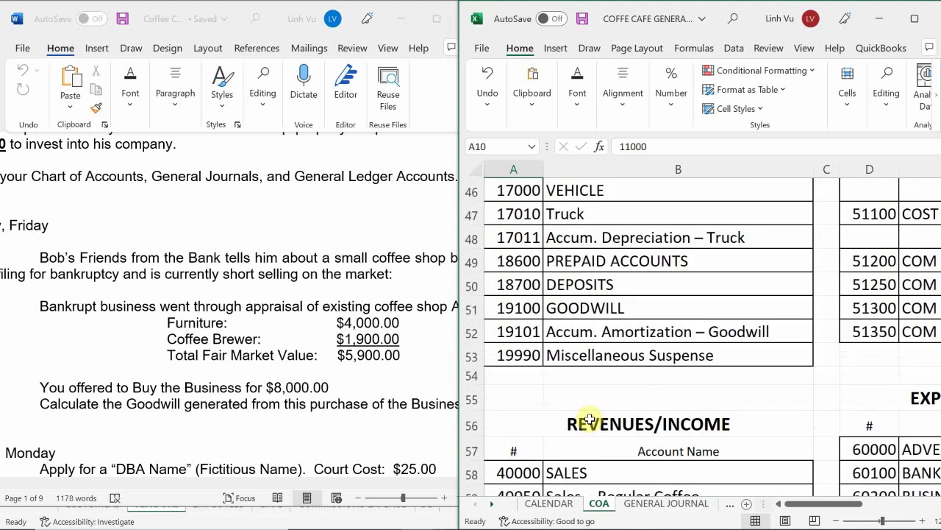
pyautogui.click(636, 508)
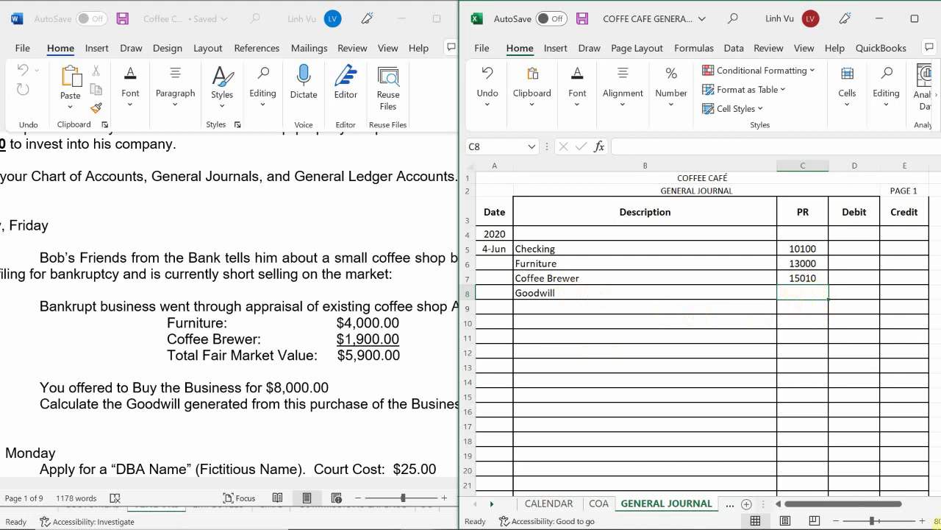
pyautogui.write('196')
pyautogui.press('BackSpace')
pyautogui.press('BackSpace')
pyautogui.press('BackSpace')
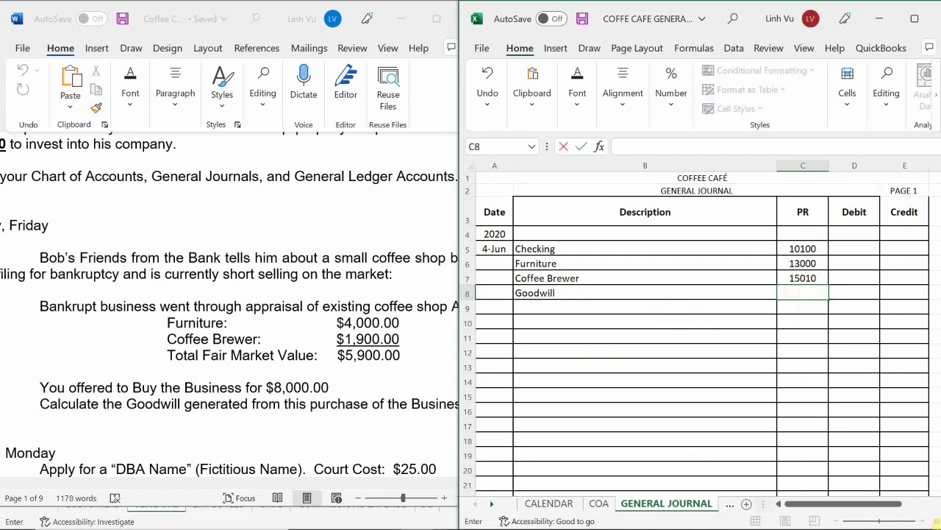
pyautogui.write('19100')
pyautogui.press('Return')
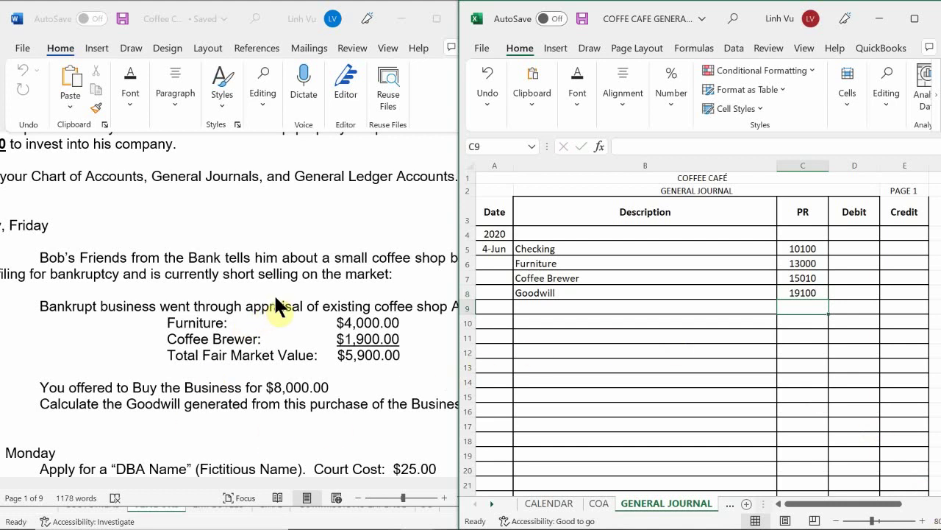
# Review the Monday and Tuesday license costs in the Word case document and enter License & Permit Expense as the journal description in B9
pyautogui.scroll(-3, 278, 303)
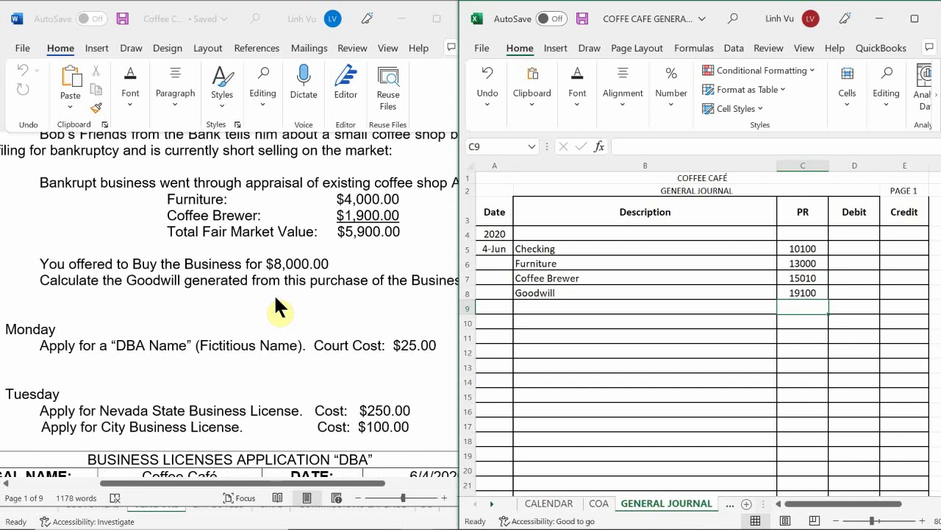
pyautogui.scroll(-2, 277, 301)
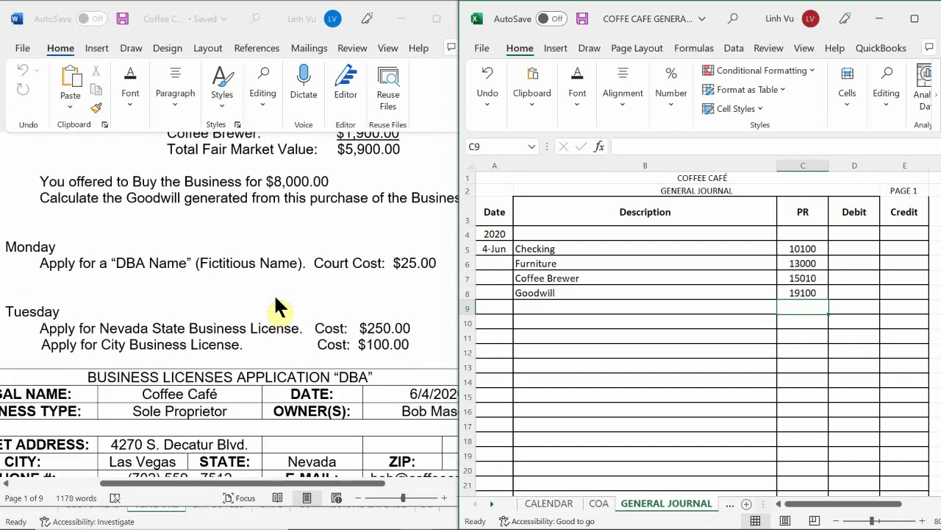
pyautogui.click(562, 309)
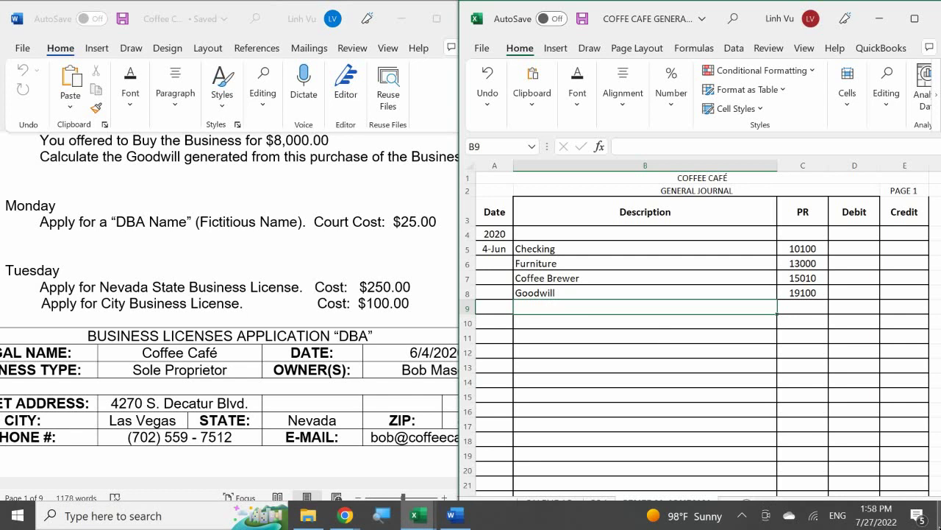
pyautogui.write('License')
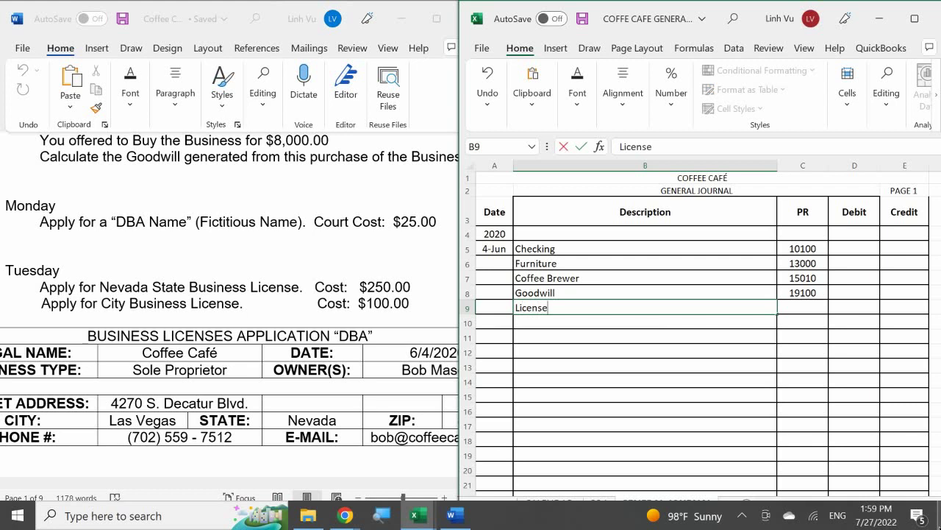
pyautogui.press('BackSpace')
pyautogui.press('BackSpace')
pyautogui.write('se')
pyautogui.press('BackSpace')
pyautogui.press('BackSpace')
pyautogui.write('se & Permit Ex')
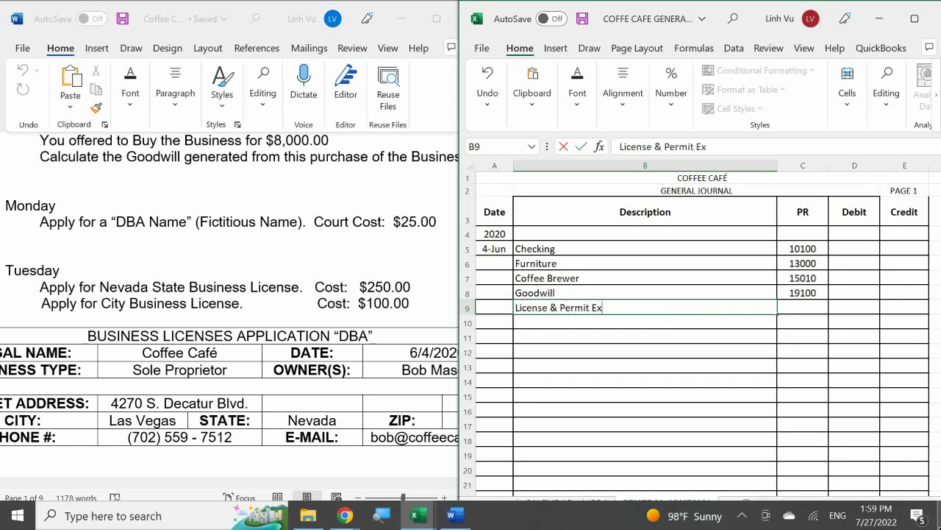
pyautogui.write('pense')
pyautogui.press('Tab')
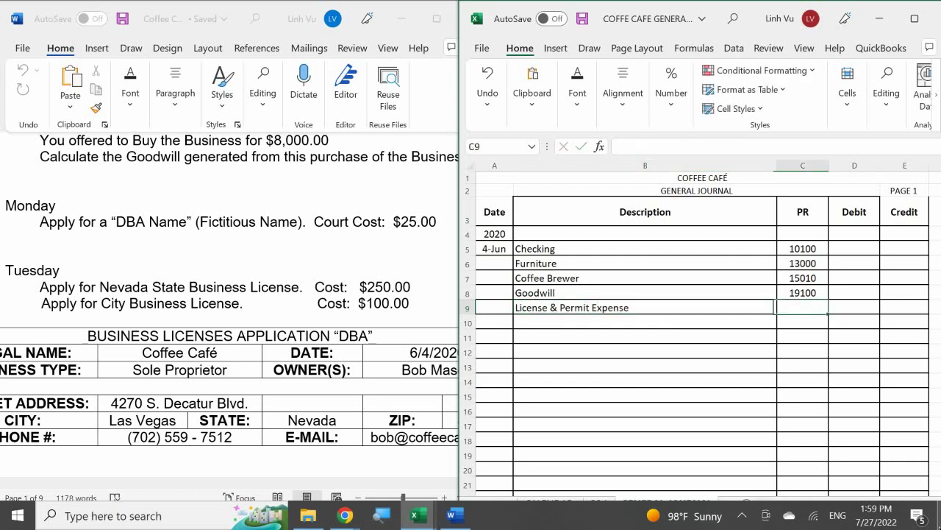
# Enter 60200 as the PR number for License & Permit Expense in C9
pyautogui.write('60')
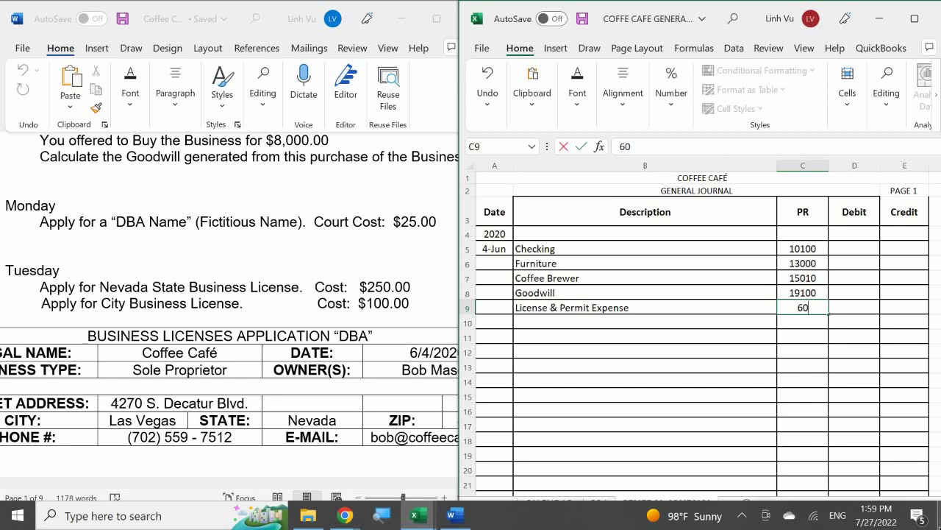
pyautogui.write('200')
pyautogui.press('Return')
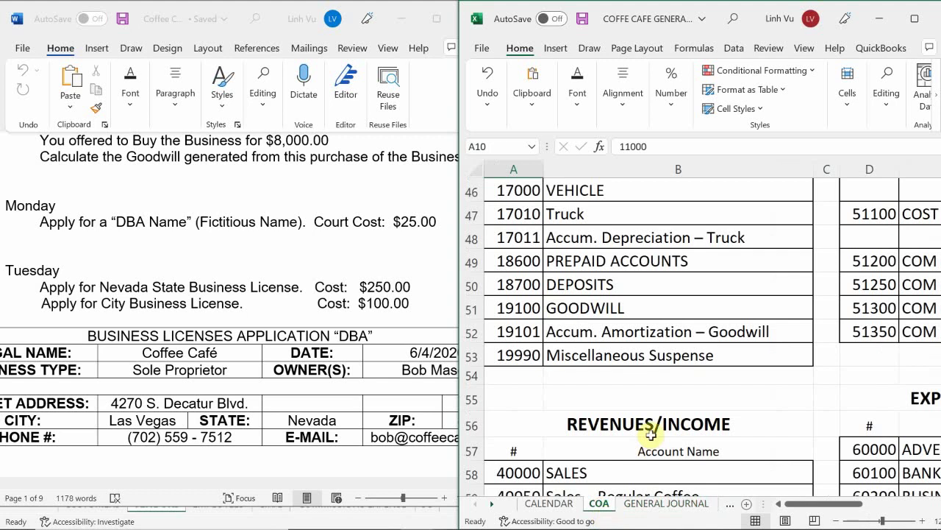
# Check the license expense account on the COA sheet and set the PR number in C9 of the GENERAL JOURNAL sheet to 60600
pyautogui.scroll(-12, 830, 385)
pyautogui.scroll(4, 823, 431)
pyautogui.scroll(4, 829, 435)
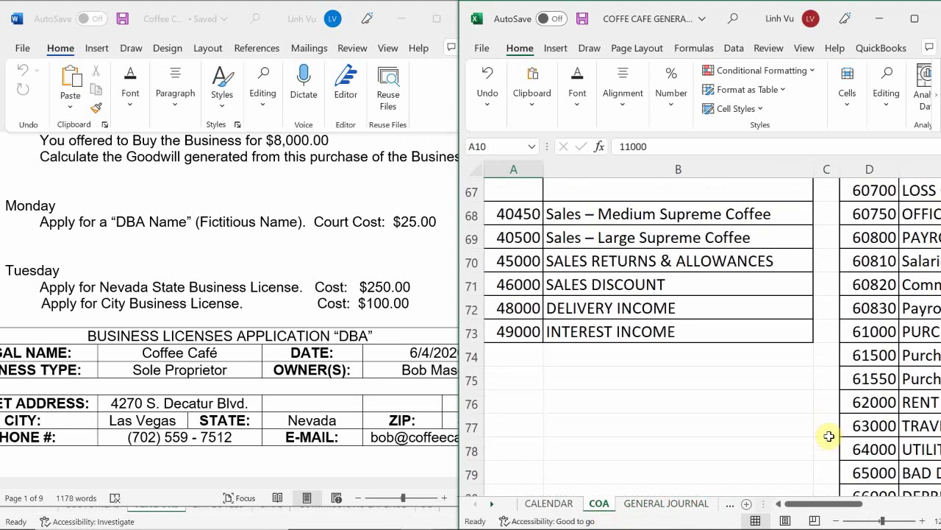
pyautogui.scroll(1, 830, 435)
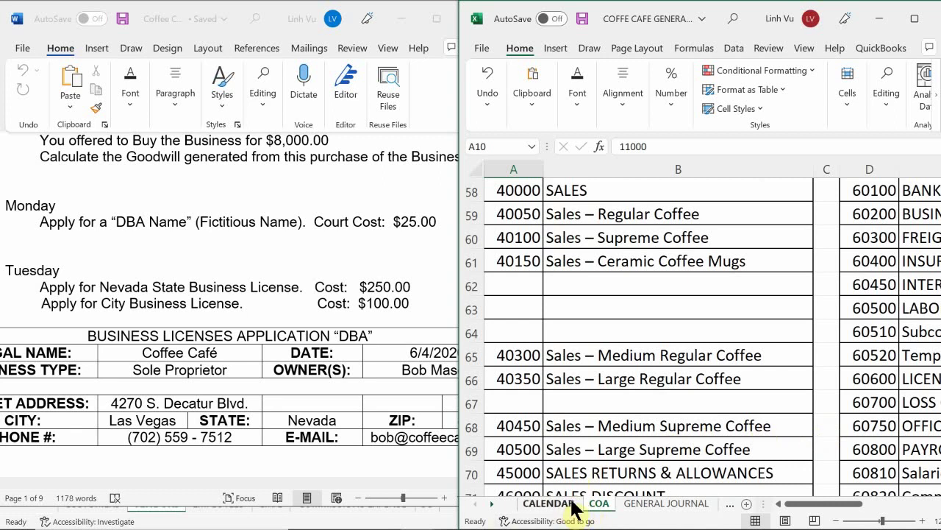
pyautogui.click(690, 502)
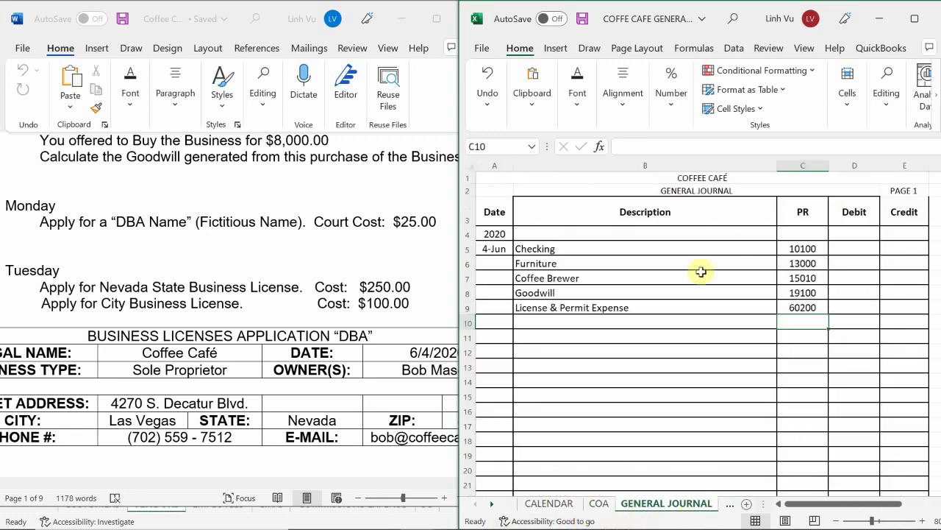
pyautogui.click(801, 307)
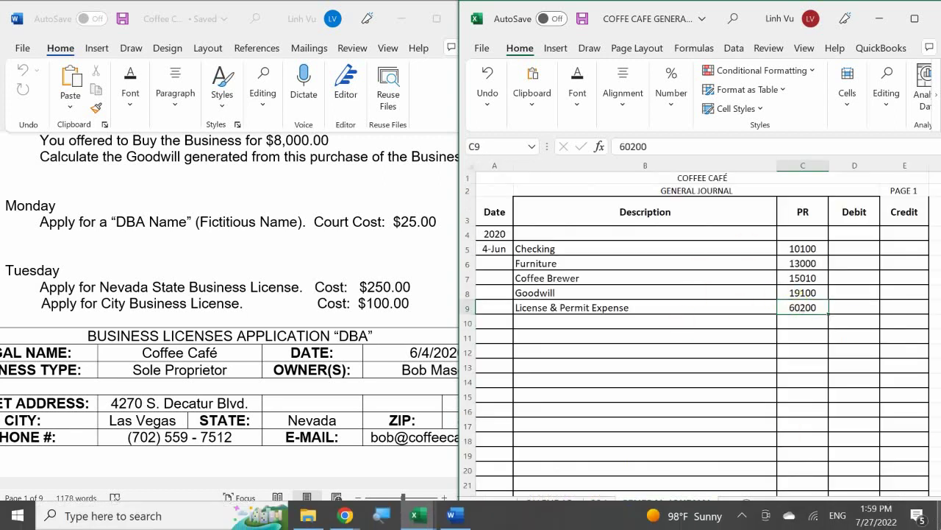
pyautogui.write('60600')
pyautogui.press('Return')
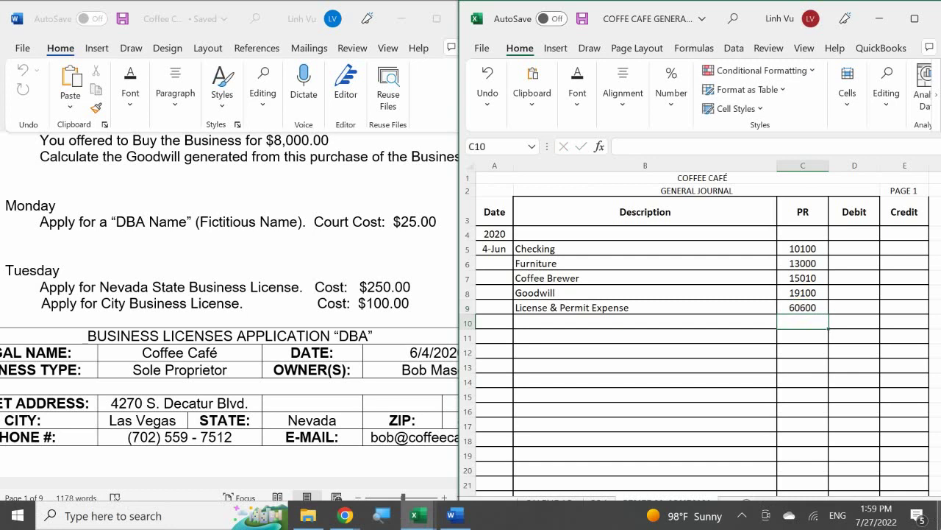
# Enter an indented Owner's Equity description in B10 of the GENERAL JOURNAL sheet with PR number 30000 in C10
pyautogui.doubleClick(581, 321)
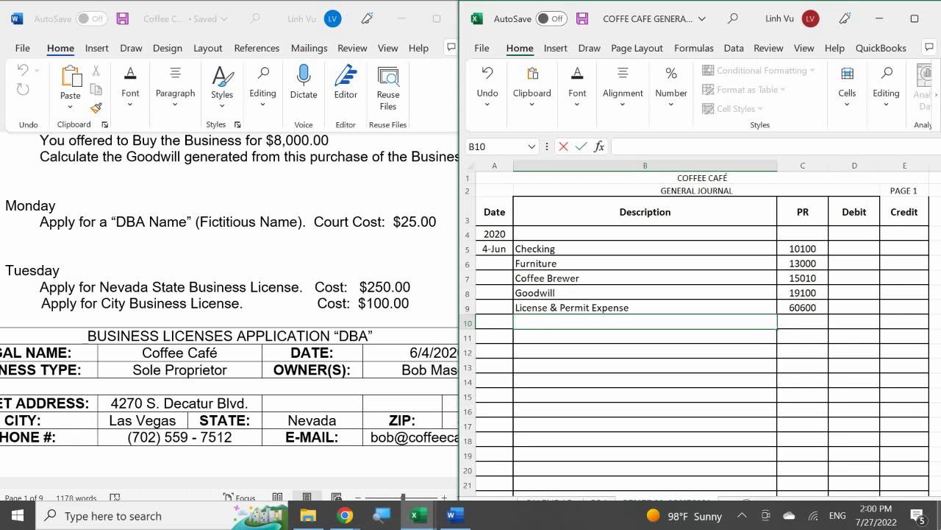
pyautogui.write("Owner's Equity")
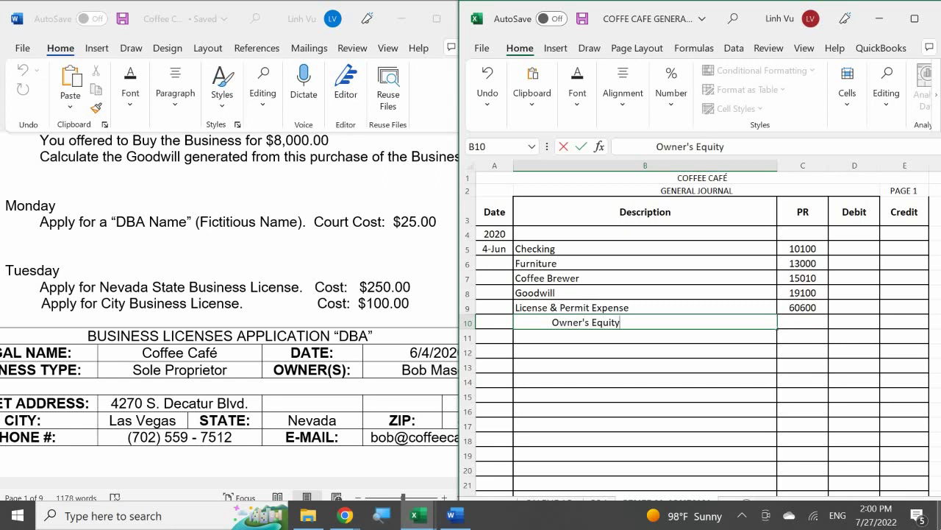
pyautogui.press('Tab')
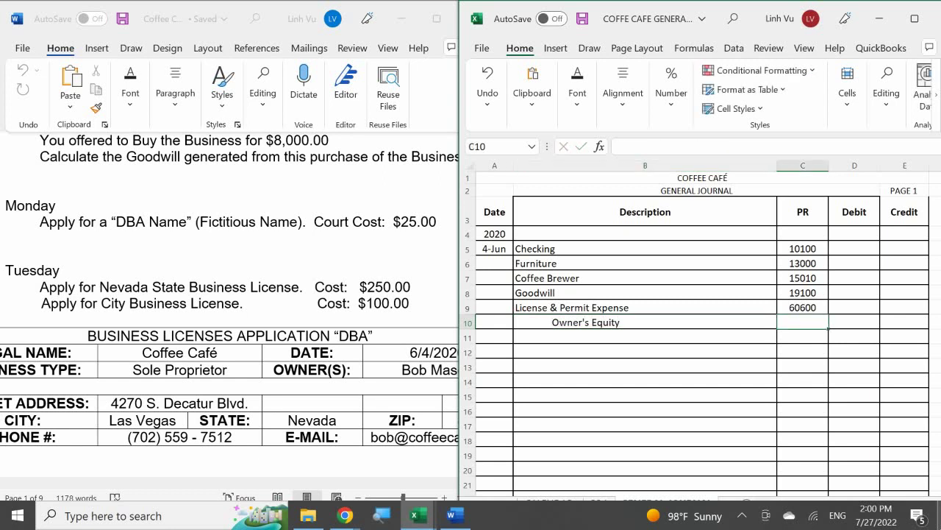
pyautogui.write('30000')
pyautogui.press('Return')
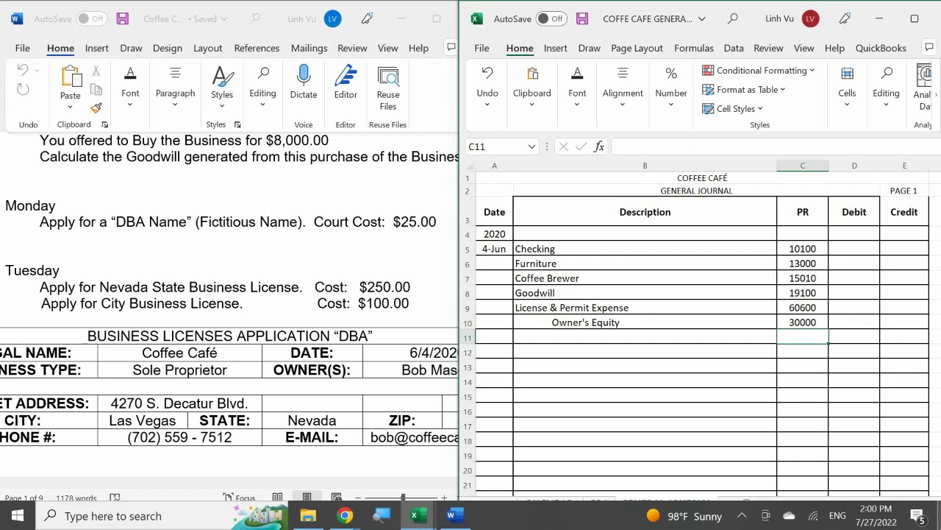
# Enter 30000 as the Owner's Equity credit in E10
pyautogui.press('Right')
pyautogui.press('Up')
pyautogui.press('Right')
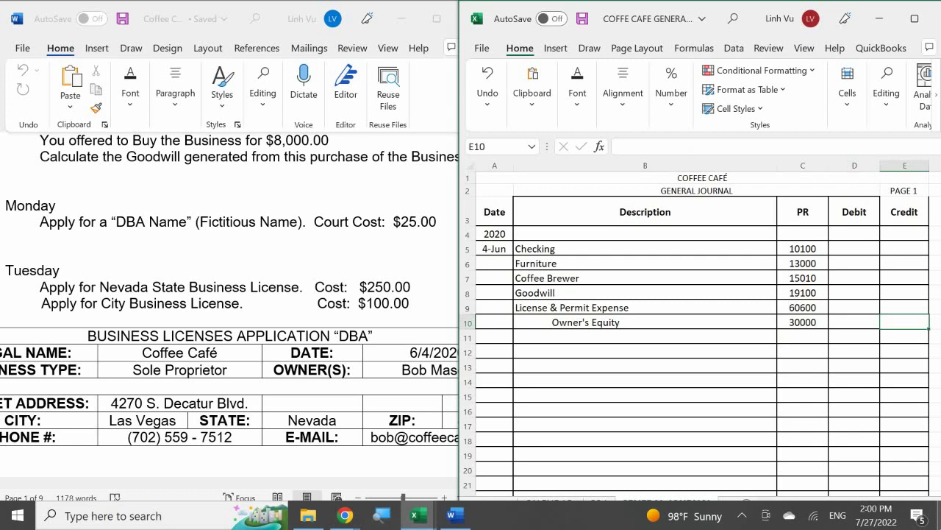
pyautogui.write('30000')
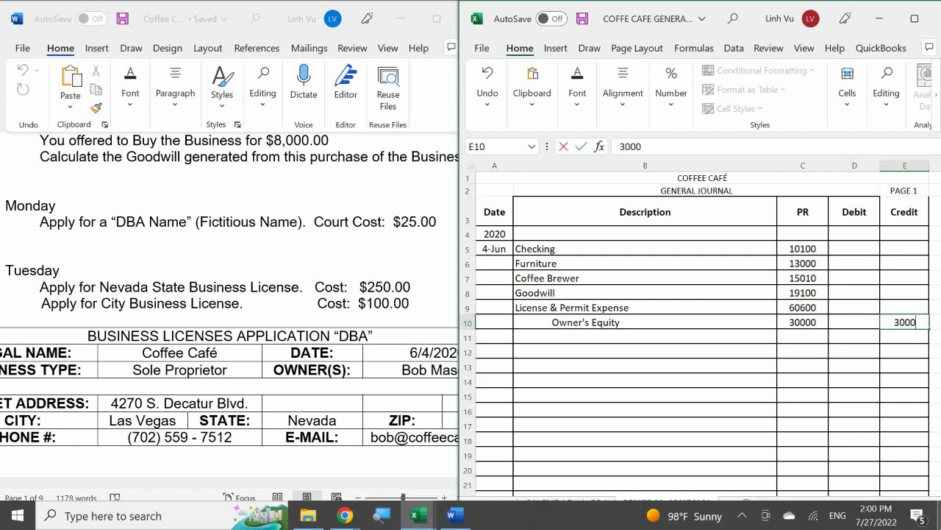
pyautogui.press('Return')
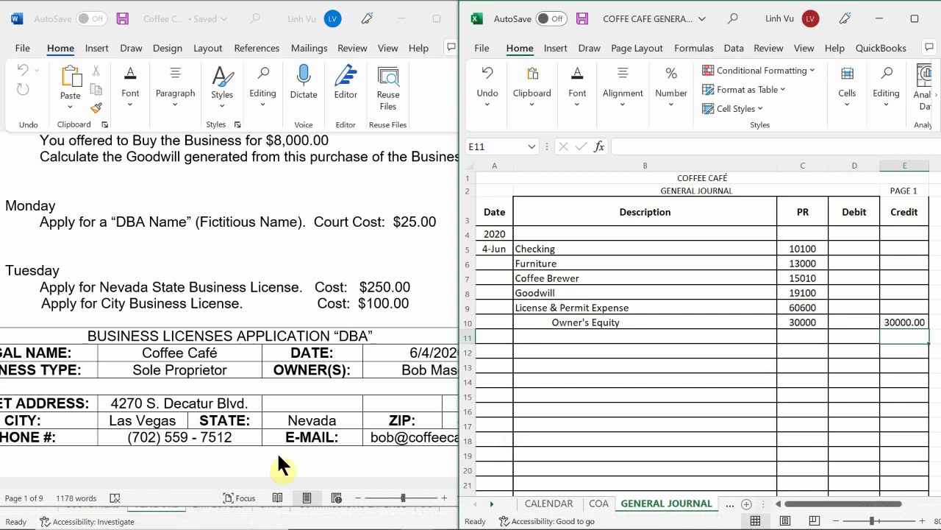
# Using the asset values and purchase price in the Word case document, enter debits of 4000 for Furniture, 1900 for Coffee Brewer and 2100 for Goodwill in D6:D8
pyautogui.click(281, 303)
pyautogui.scroll(5, 281, 302)
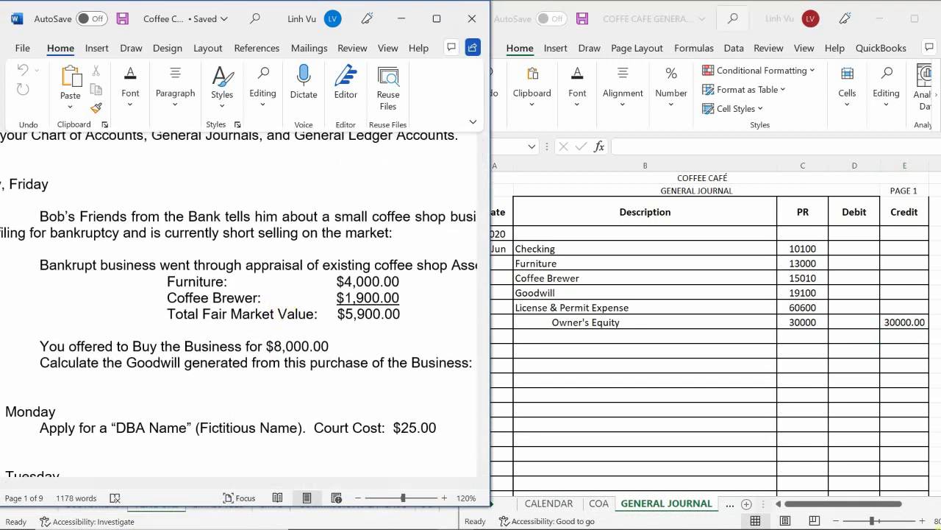
pyautogui.click(846, 278)
pyautogui.click(841, 263)
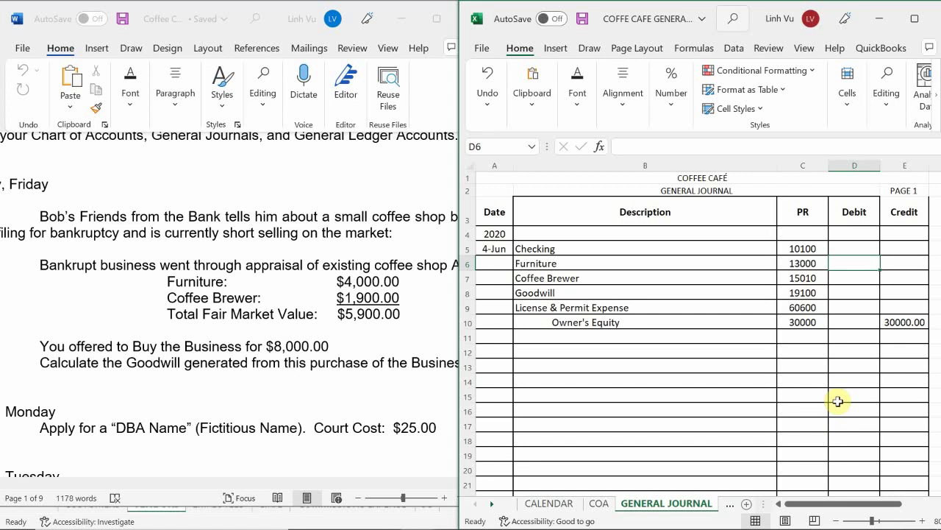
pyautogui.write('4000')
pyautogui.press('Return')
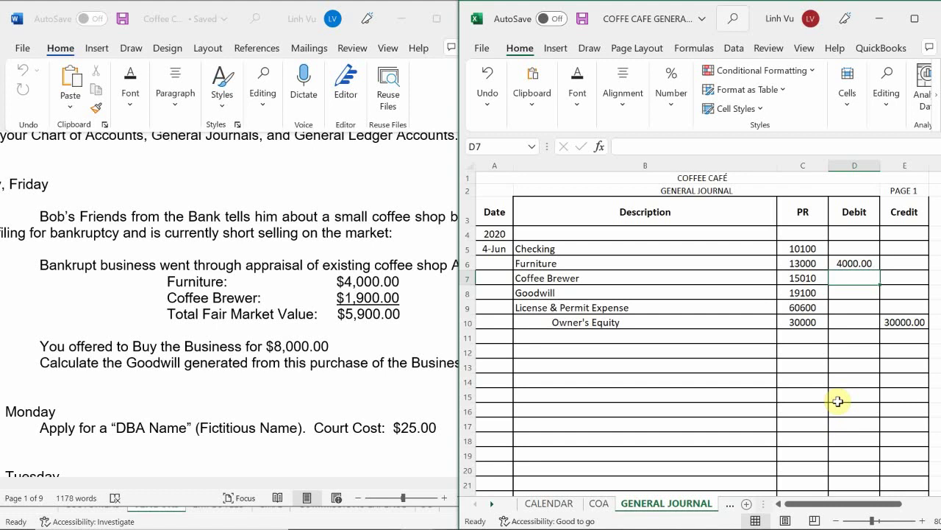
pyautogui.write('1900')
pyautogui.press('Return')
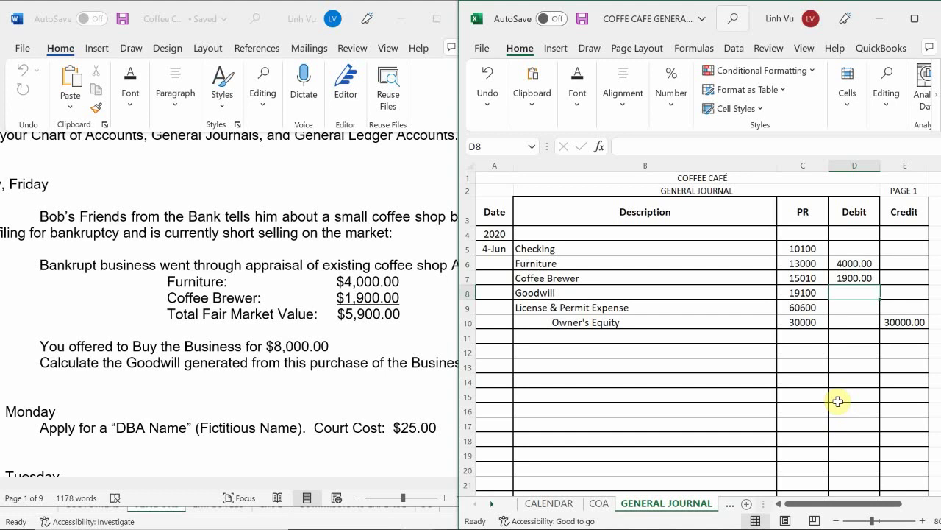
pyautogui.write('2100')
pyautogui.press('Return')
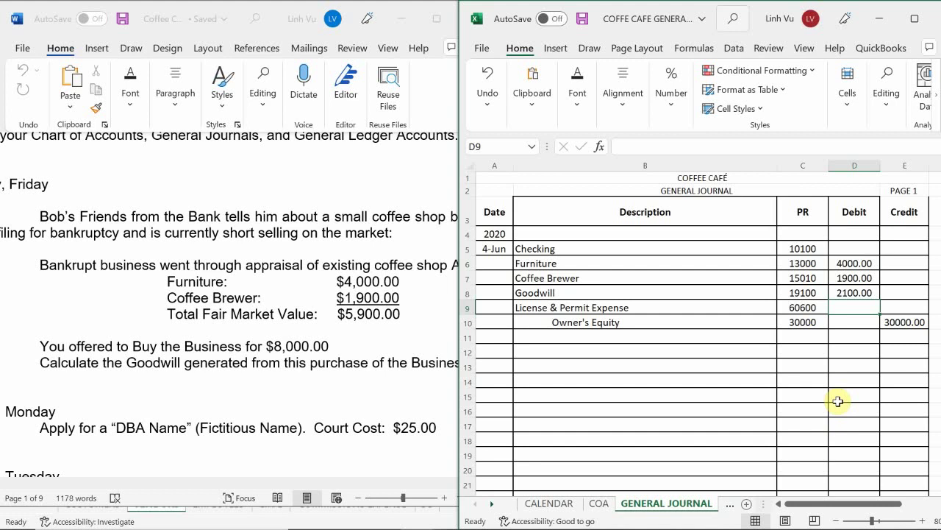
# Review the Monday and Tuesday license costs in the Word case document and enter =250+100+25 as the License & Permit Expense debit in D9
pyautogui.scroll(-2, 414, 309)
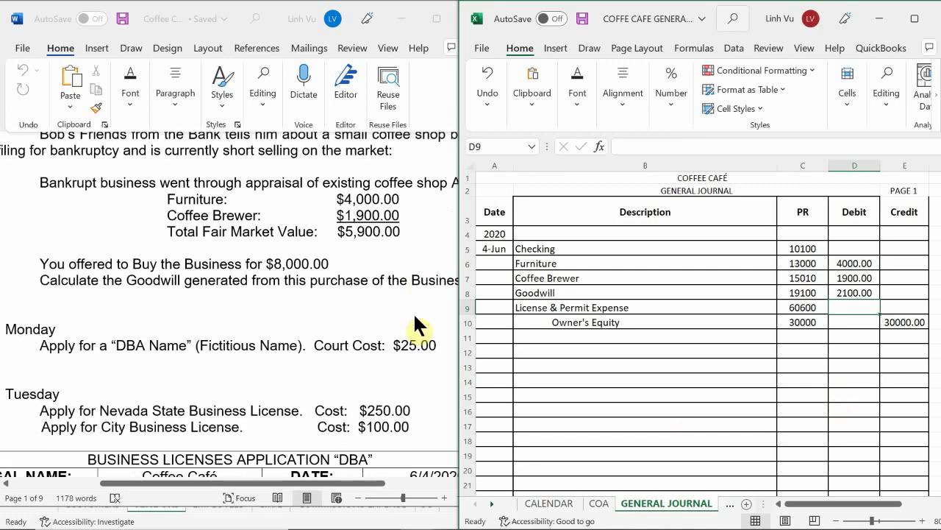
pyautogui.scroll(-1, 415, 322)
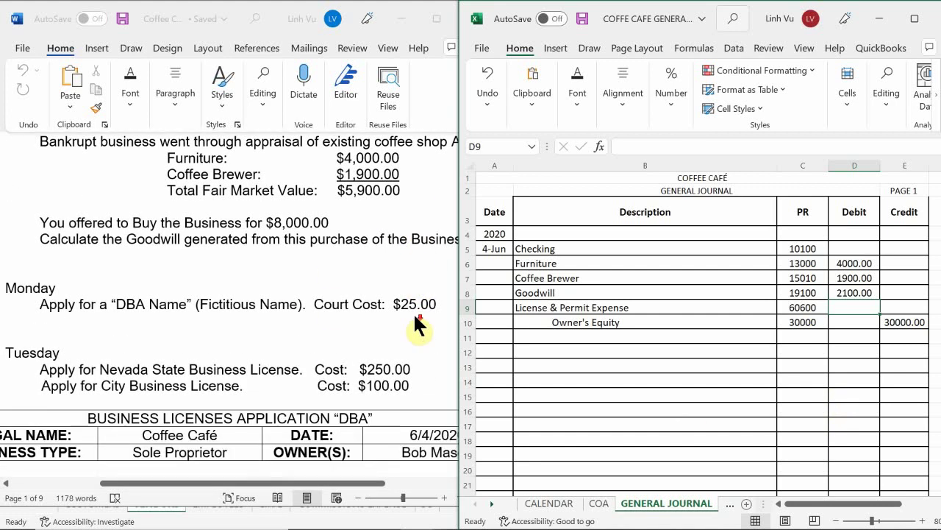
pyautogui.scroll(-1, 415, 322)
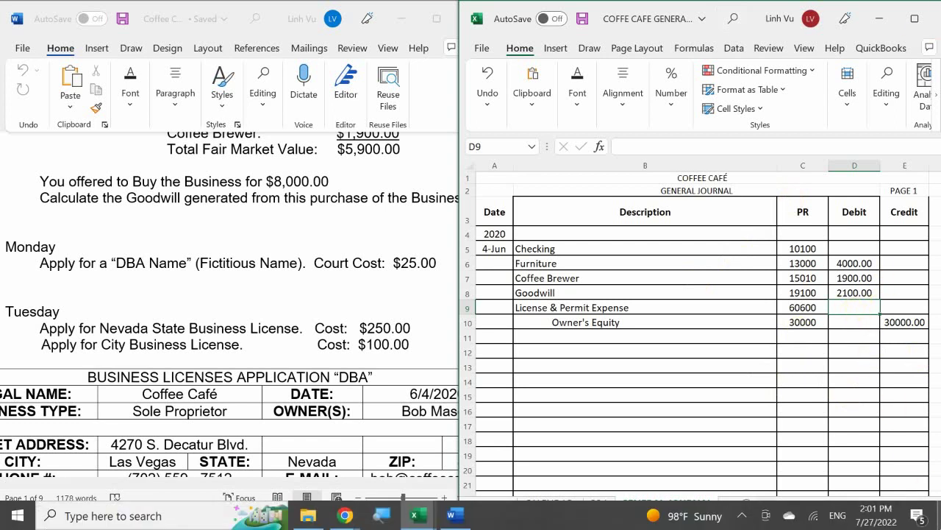
pyautogui.write('=')
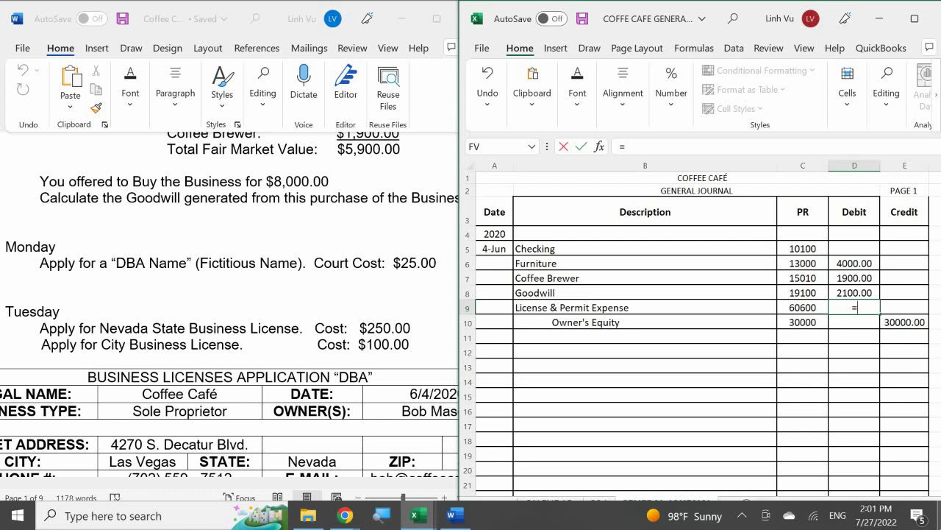
pyautogui.write('250+100')
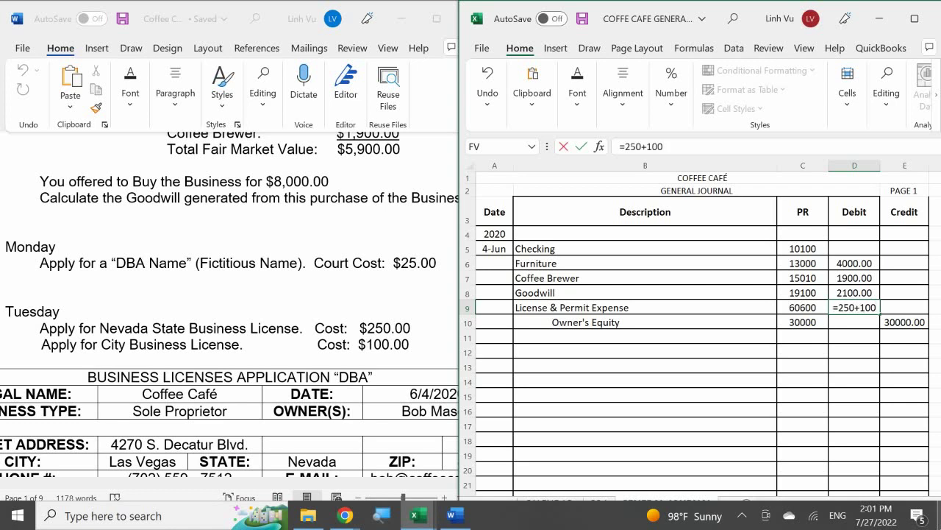
pyautogui.write('+')
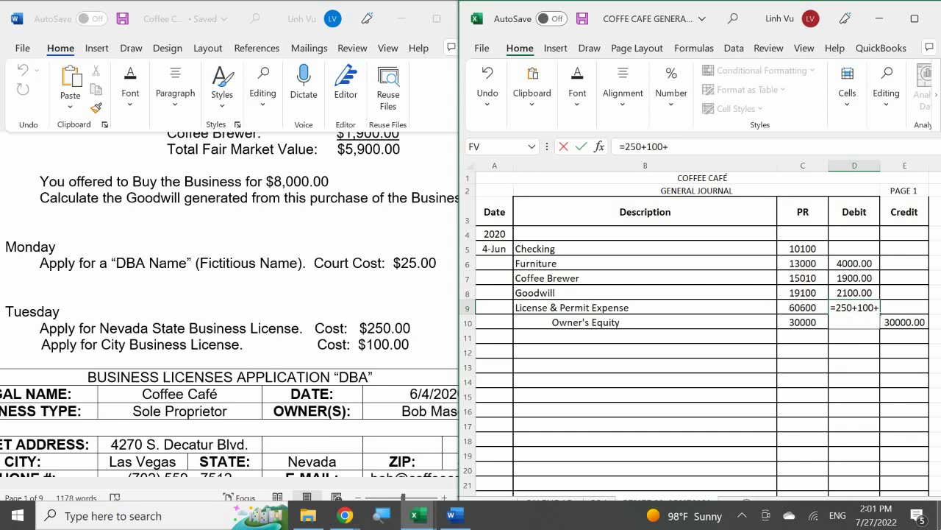
pyautogui.write('25')
pyautogui.press('Return')
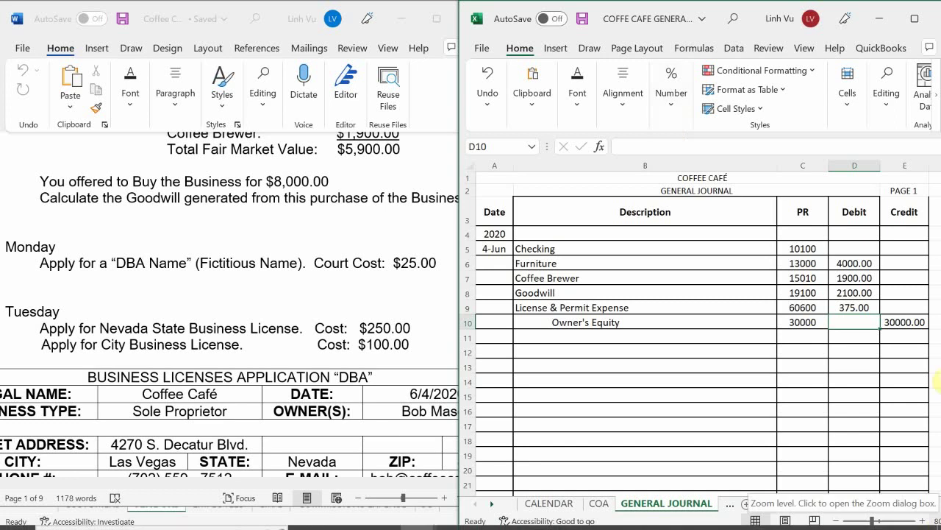
# Total the Debit column in D11 with a SUM formula over D5:D10
pyautogui.click(860, 248)
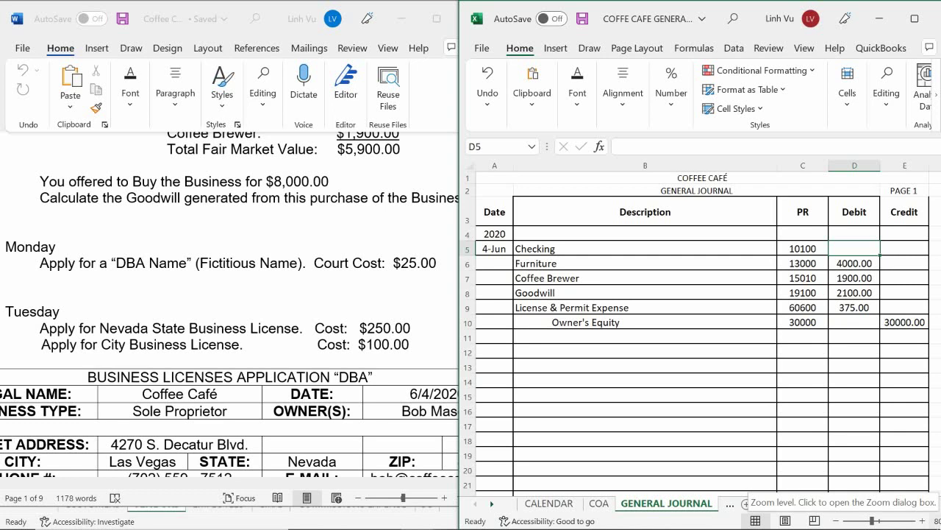
pyautogui.press('Down')
pyautogui.press('Down')
pyautogui.press('Down')
pyautogui.press('Down')
pyautogui.press('Down')
pyautogui.press('Down')
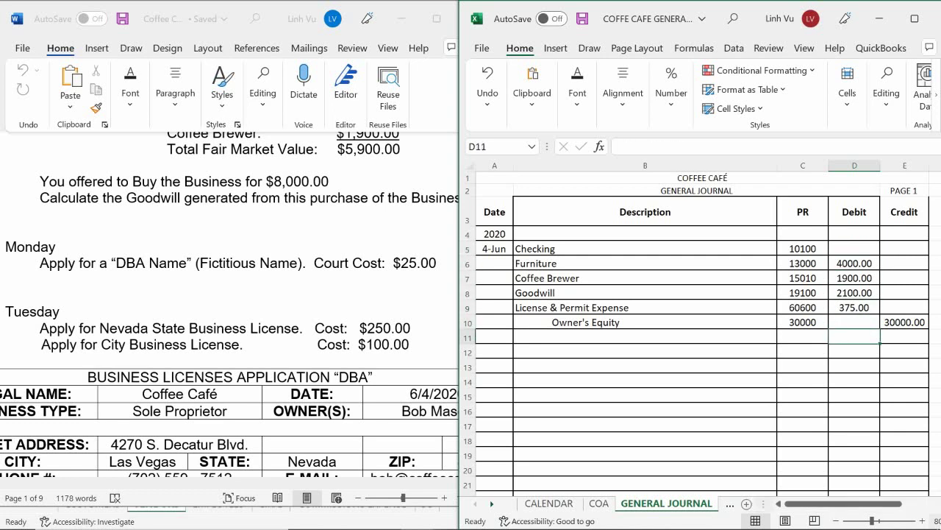
pyautogui.write('=su')
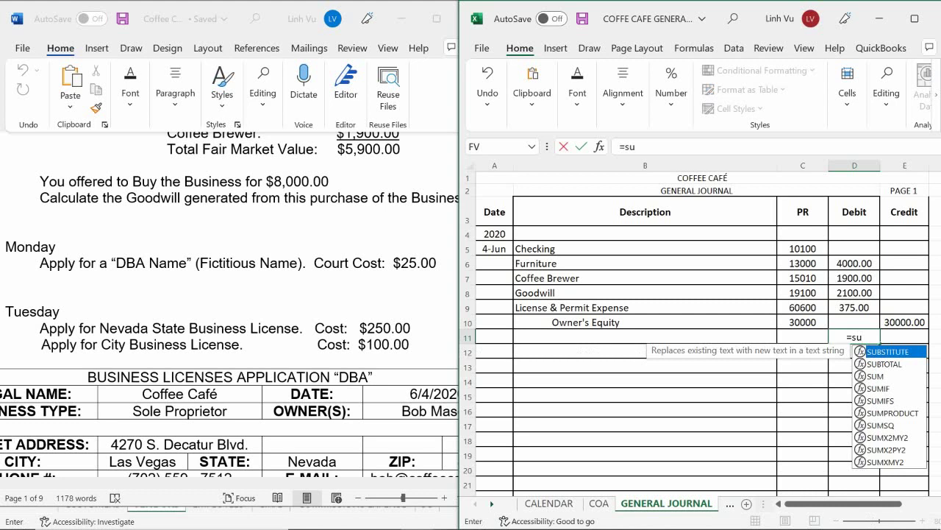
pyautogui.write('m*')
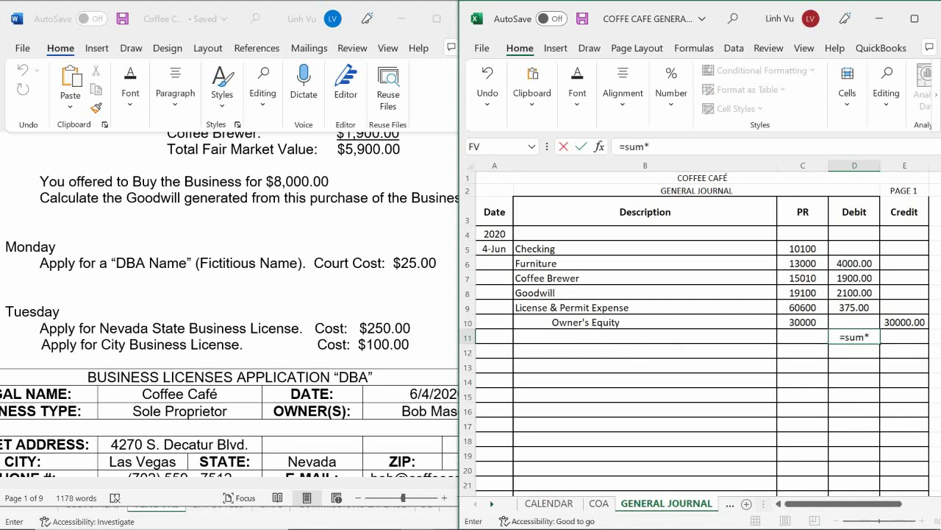
pyautogui.press('BackSpace')
pyautogui.write('(')
pyautogui.moveTo(854, 322); pyautogui.dragTo(859, 249)
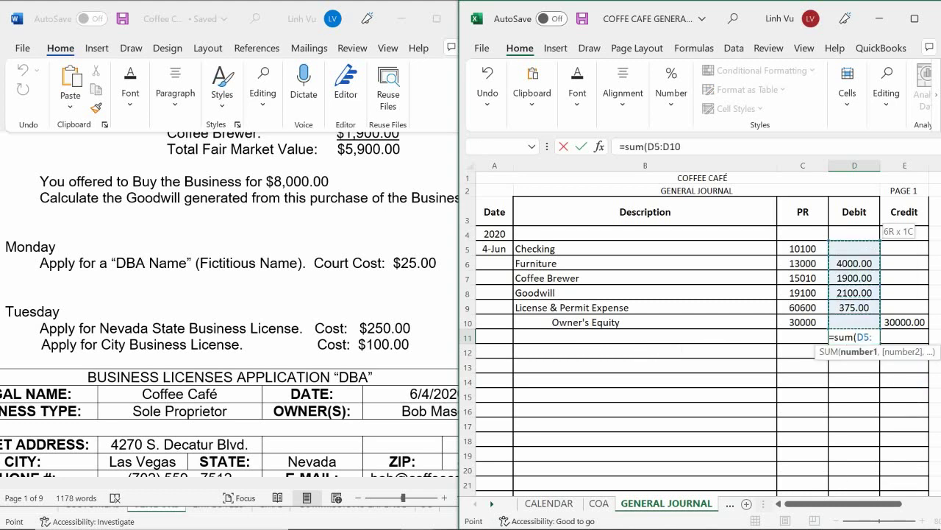
pyautogui.press('Return')
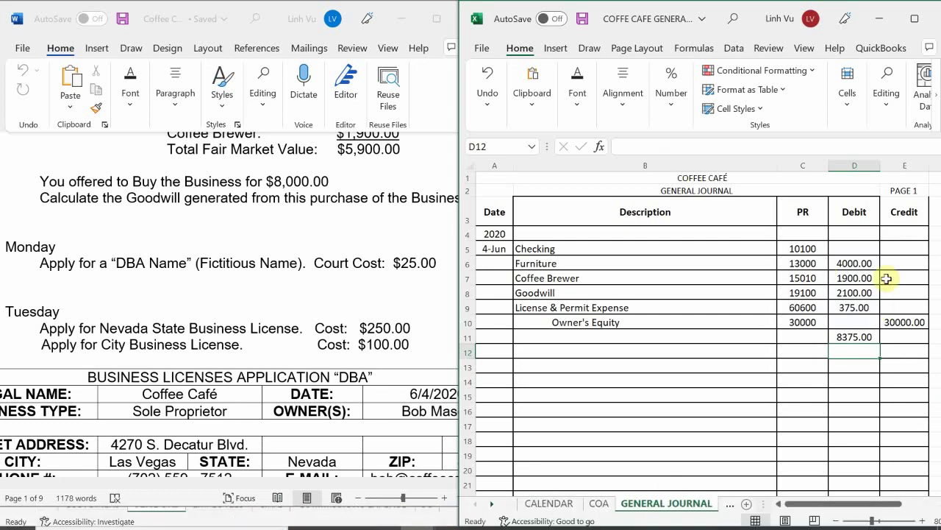
# Enter 21625 as the Checking debit in D5
pyautogui.click(859, 249)
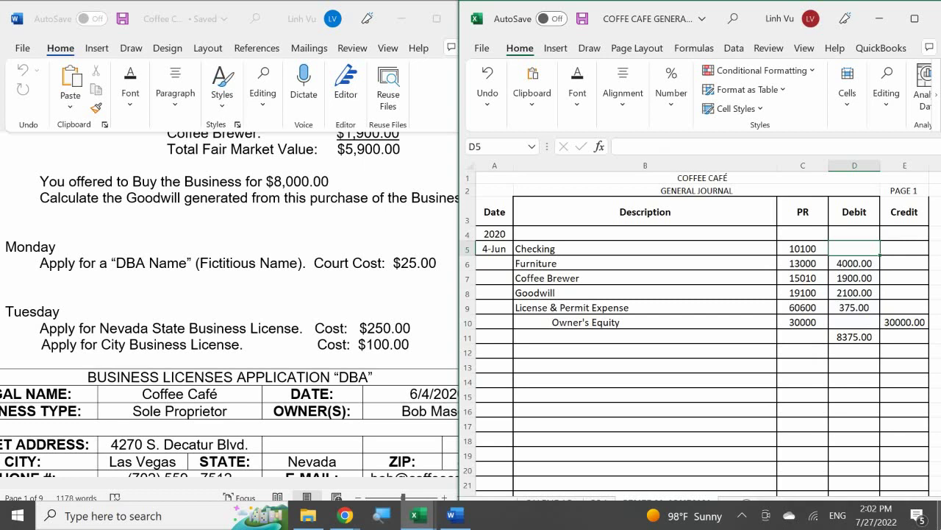
pyautogui.write('216')
pyautogui.press('BackSpace')
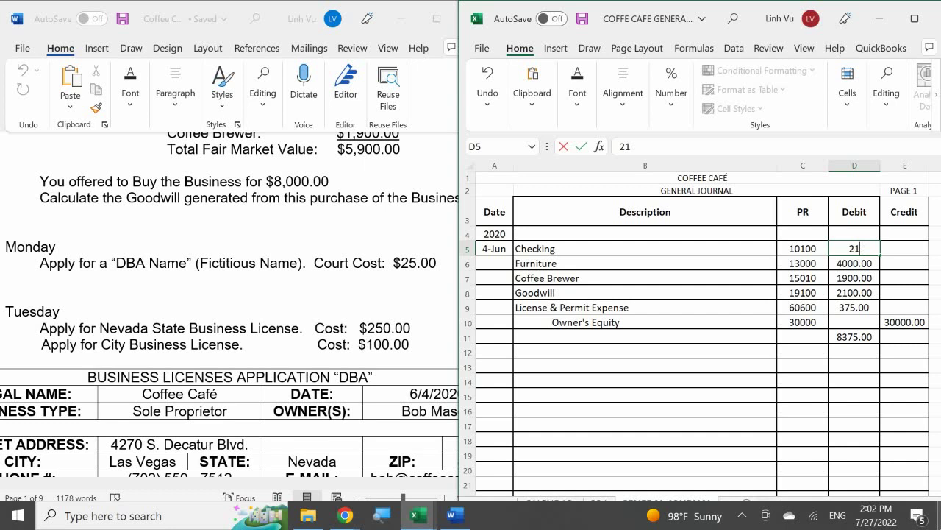
pyautogui.write('625')
pyautogui.press('Return')
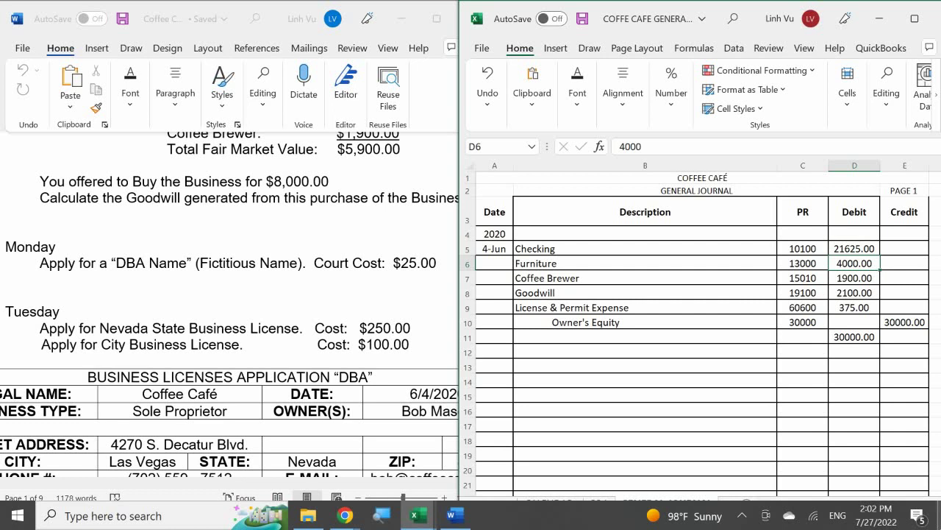
# Delete the temporary debit total from D11
pyautogui.click(855, 293)
pyautogui.click(853, 336)
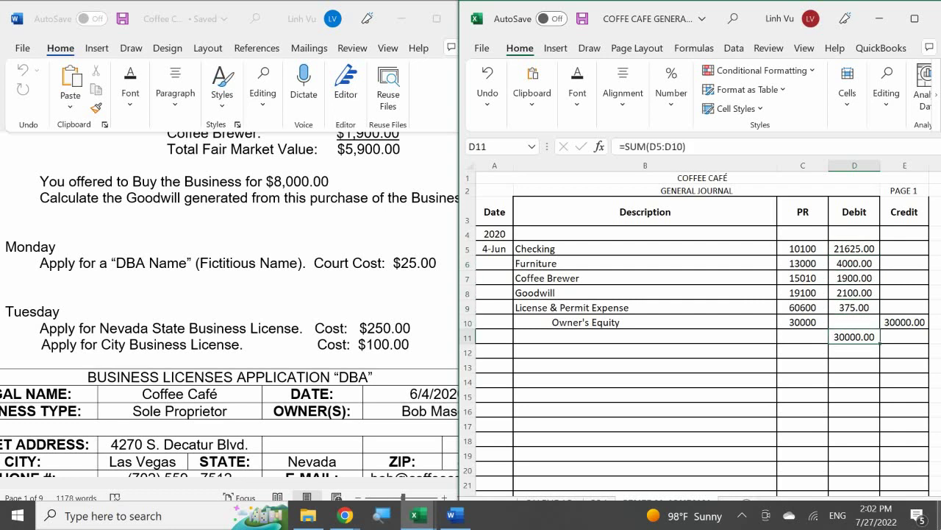
pyautogui.press('BackSpace')
pyautogui.press('Return')
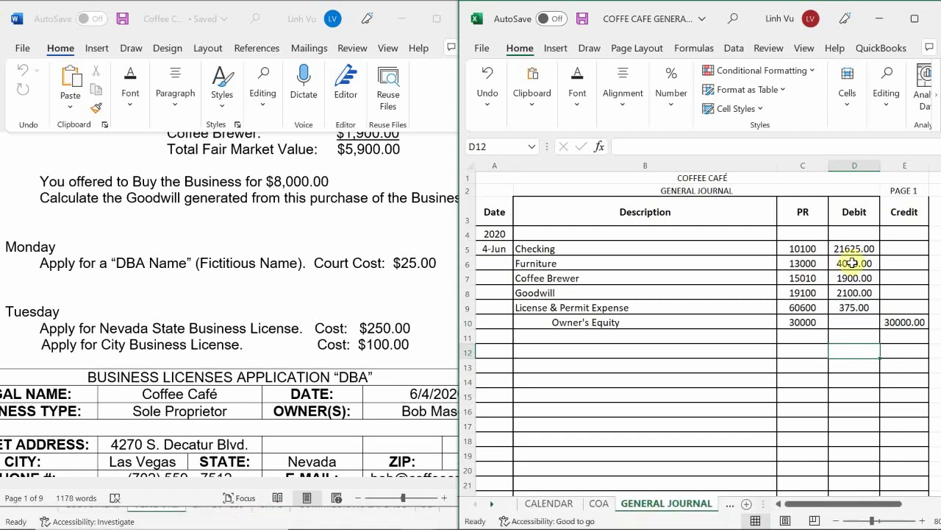
# Replace the Owner's Equity credit in E10 with a SUM formula over the debits in D5:D9
pyautogui.click(911, 327)
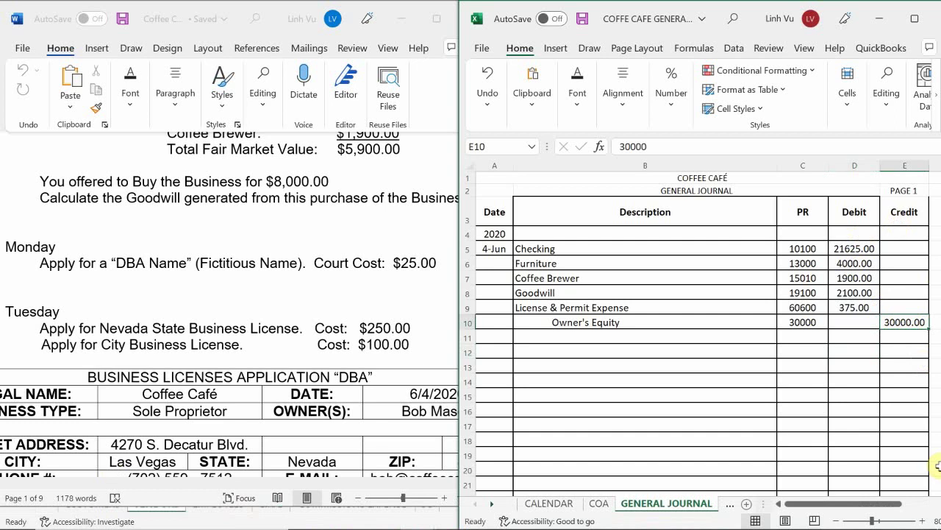
pyautogui.press('Delete')
pyautogui.write('=su')
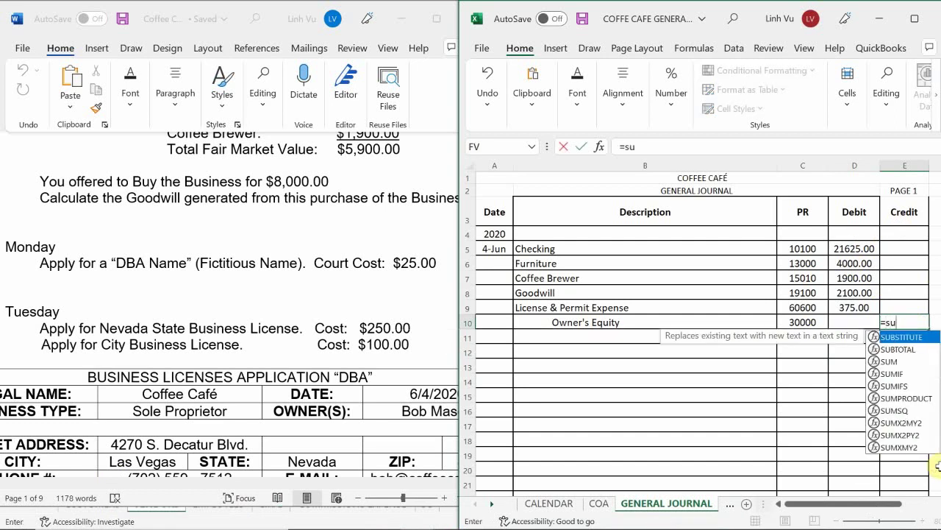
pyautogui.write('m*')
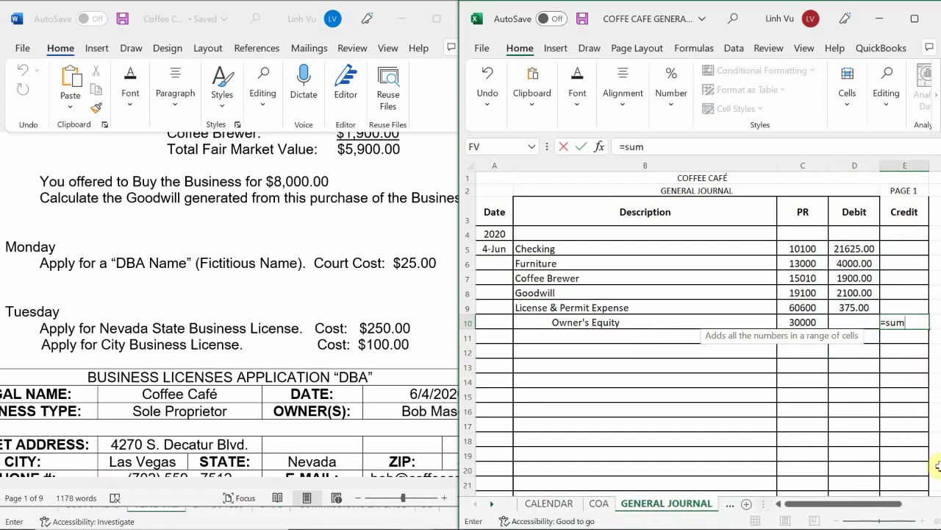
pyautogui.press('BackSpace')
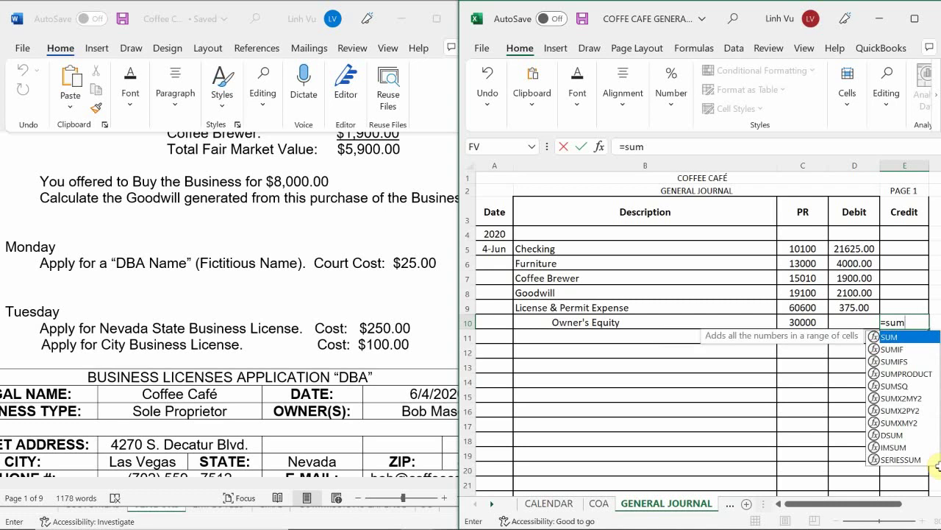
pyautogui.write(')')
pyautogui.press('BackSpace')
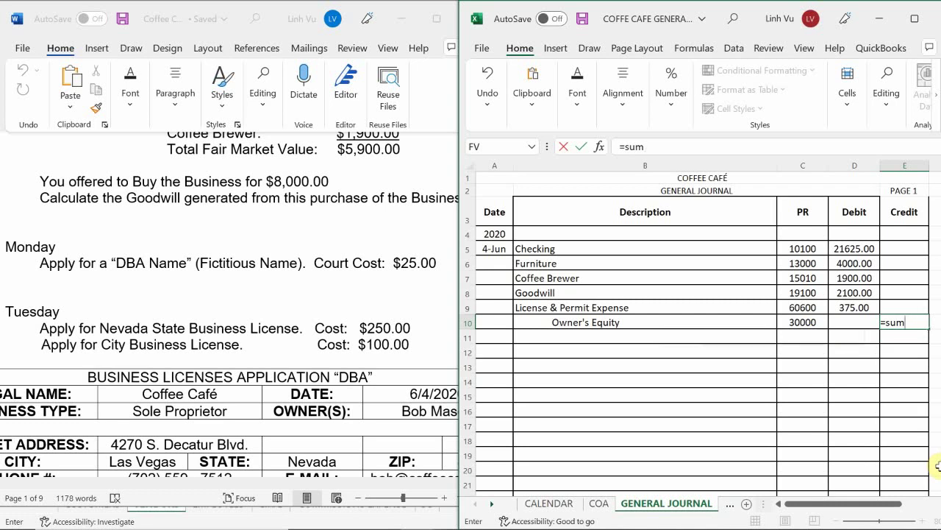
pyautogui.write('(')
pyautogui.press('Left')
pyautogui.press('Up')
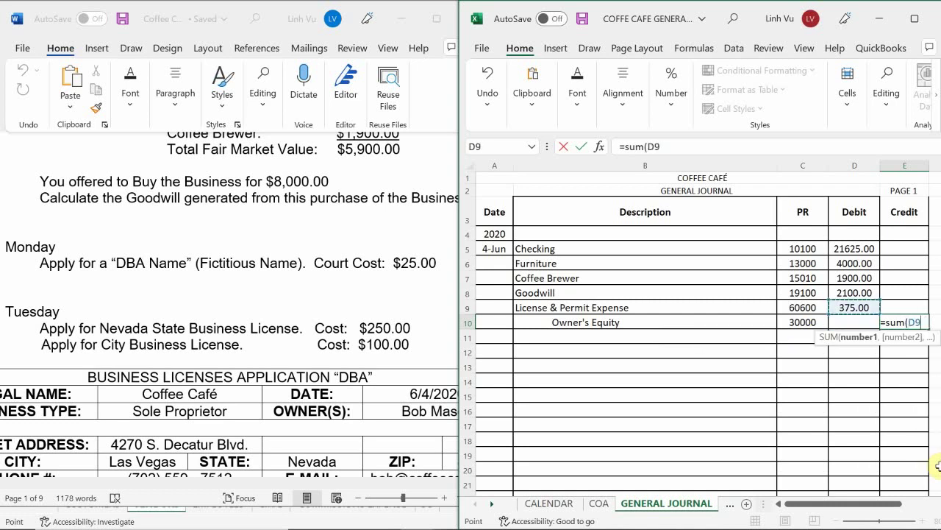
pyautogui.hotkey('shift', 'Up')
pyautogui.hotkey('shift', 'Up')
pyautogui.hotkey('shift', 'Up')
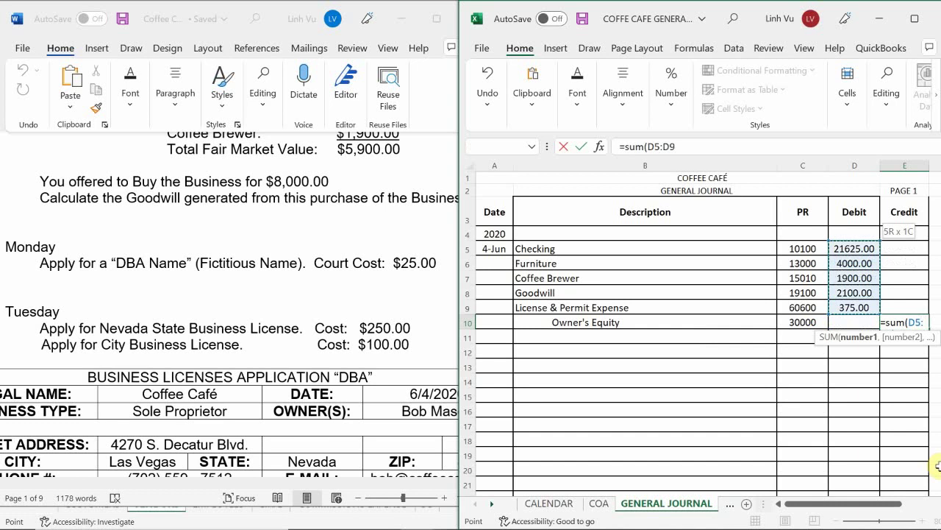
pyautogui.press('Return')
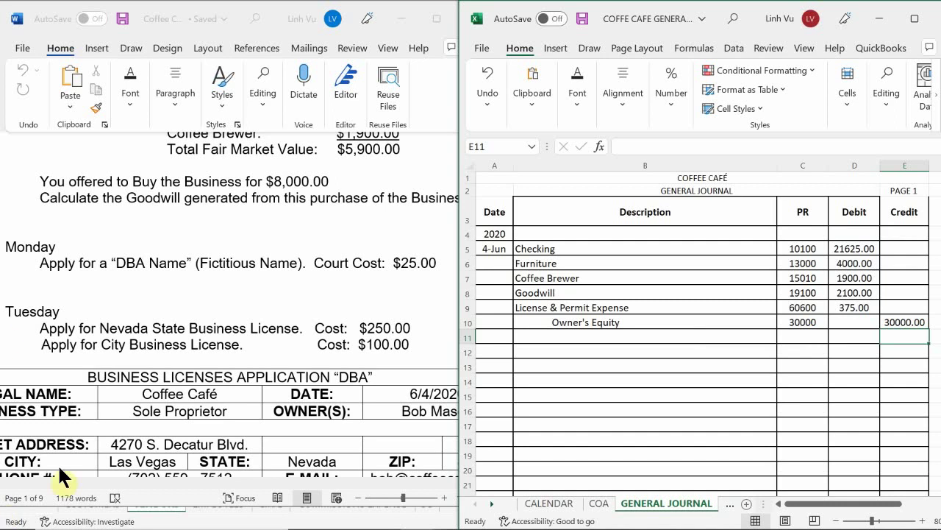
# Consult the Tuesday general journal entry in the Word document and begin the explanation in B11 with an opening parenthesis
pyautogui.click(155, 359)
pyautogui.scroll(-2, 157, 362)
pyautogui.scroll(-8, 157, 363)
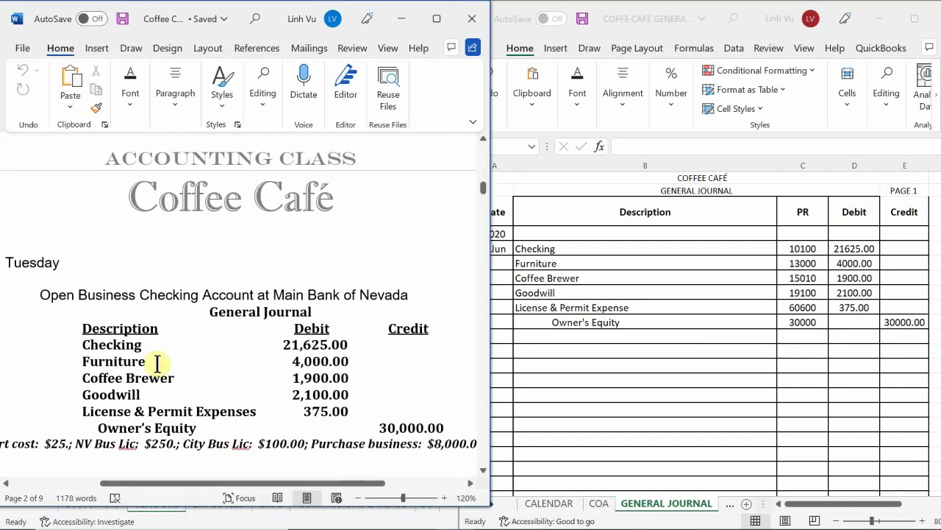
pyautogui.click(533, 334)
pyautogui.click(533, 335)
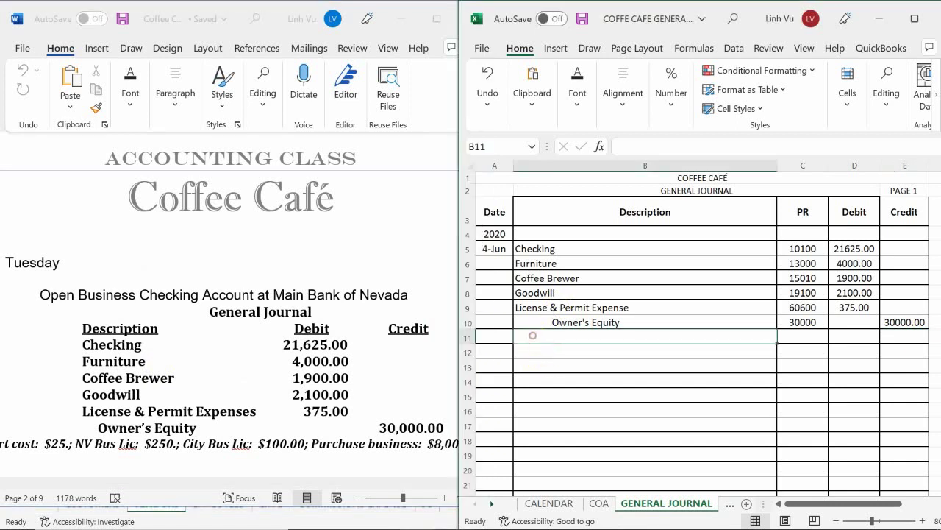
pyautogui.write('(')
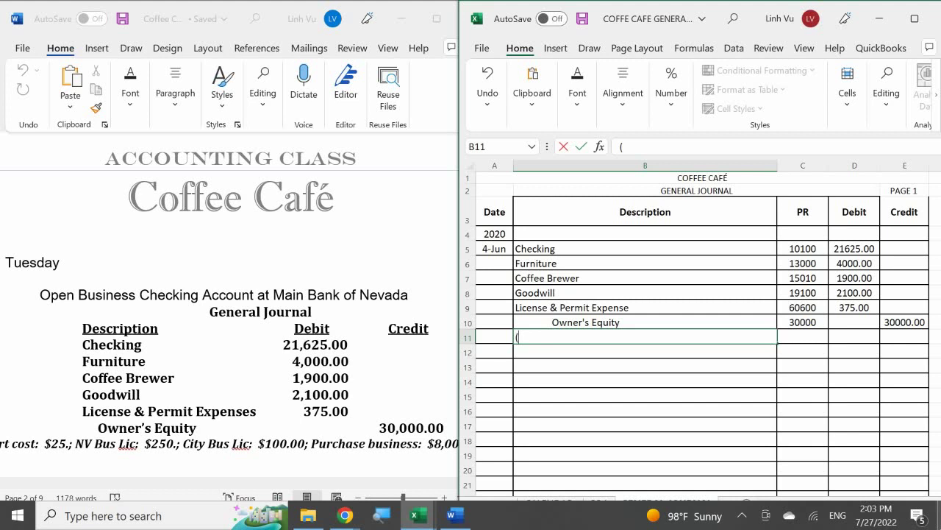
pyautogui.write('Main Bank')
pyautogui.press('BackSpace')
pyautogui.press('BackSpace')
pyautogui.press('BackSpace')
pyautogui.press('BackSpace')
pyautogui.press('BackSpace')
pyautogui.press('BackSpace')
pyautogui.press('BackSpace')
pyautogui.press('BackSpace')
pyautogui.press('BackSpace')
pyautogui.write('Plan')
pyautogui.press('BackSpace')
pyautogui.press('BackSpace')
pyautogui.press('BackSpace')
pyautogui.press('BackSpace')
pyautogui.write('P')
pyautogui.press('BackSpace')
# Complete the B11 explanation to read "(Open Bank Account, Purchased a Business $8000.00 State Lic $250 City Lic $100 Court Cost $25)"
pyautogui.write('Open Bank')
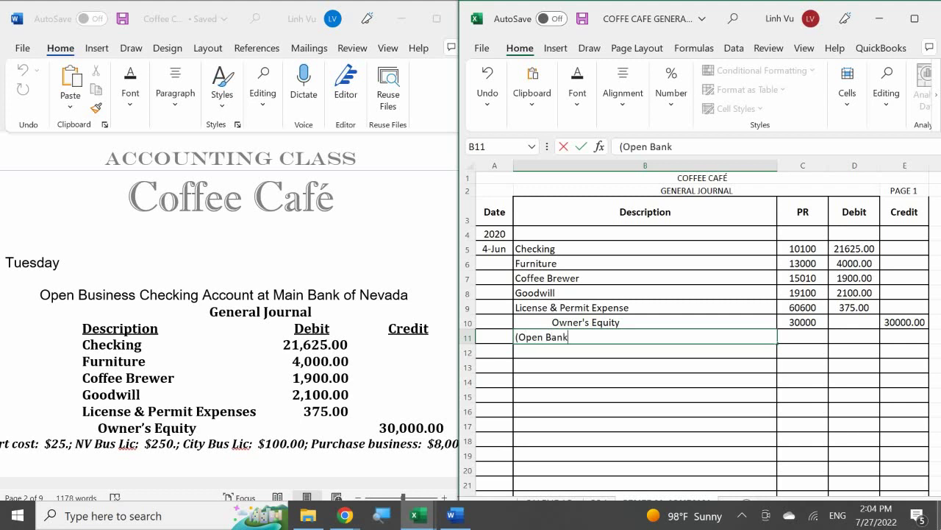
pyautogui.write(' Accouu')
pyautogui.press('BackSpace')
pyautogui.write('nt, Purchased')
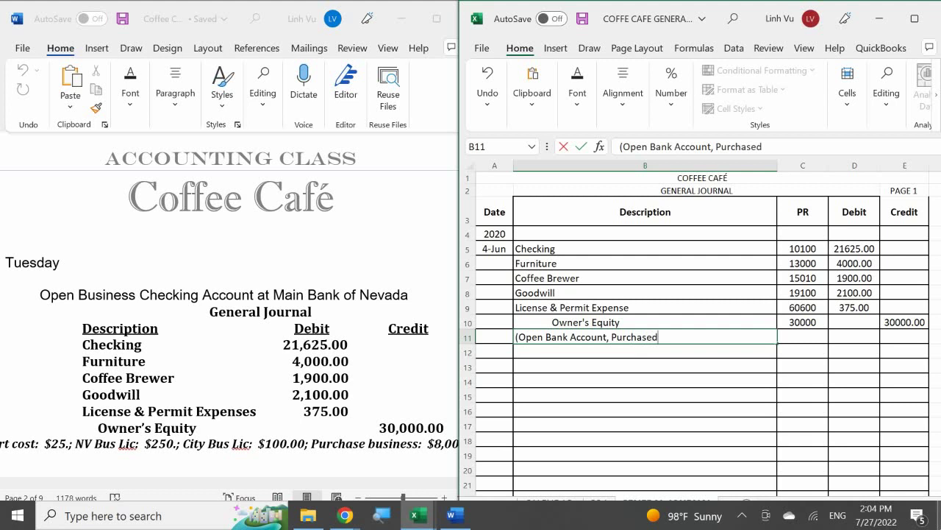
pyautogui.write(' a Business $')
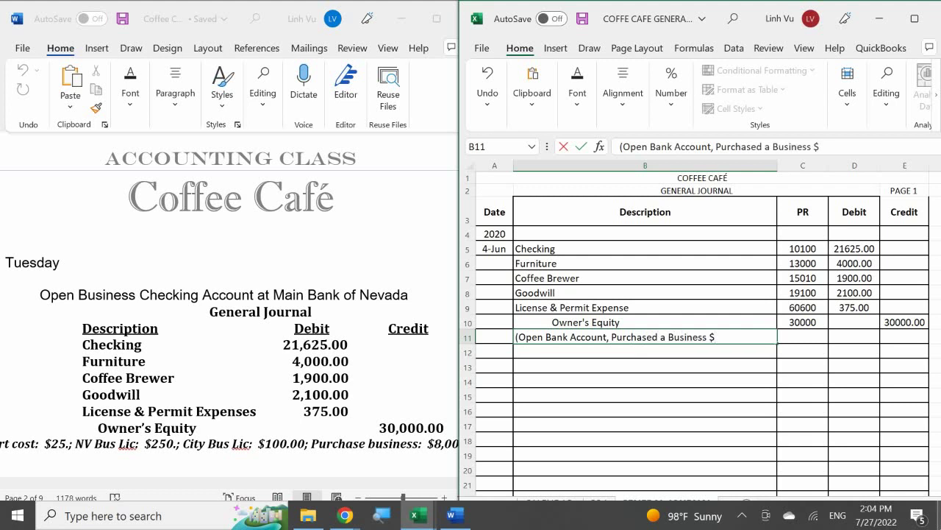
pyautogui.write('8000.00 State')
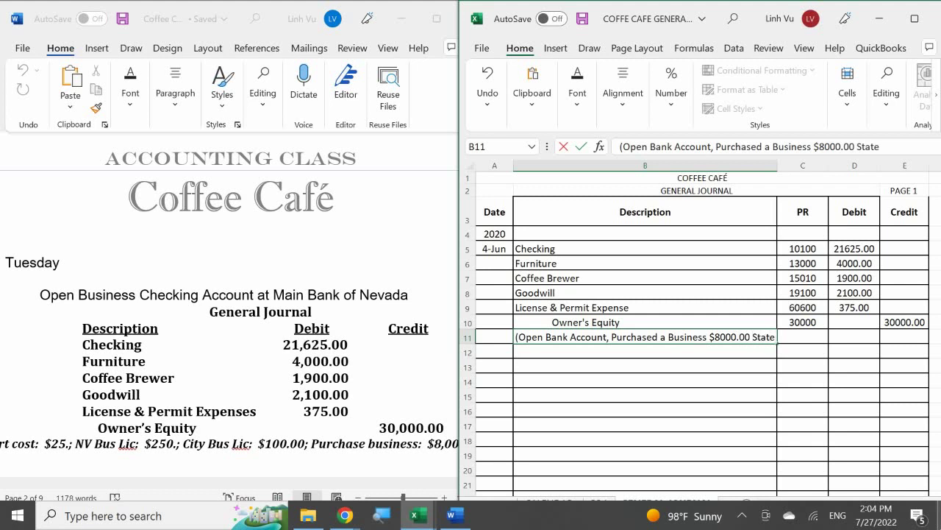
pyautogui.write(' Li')
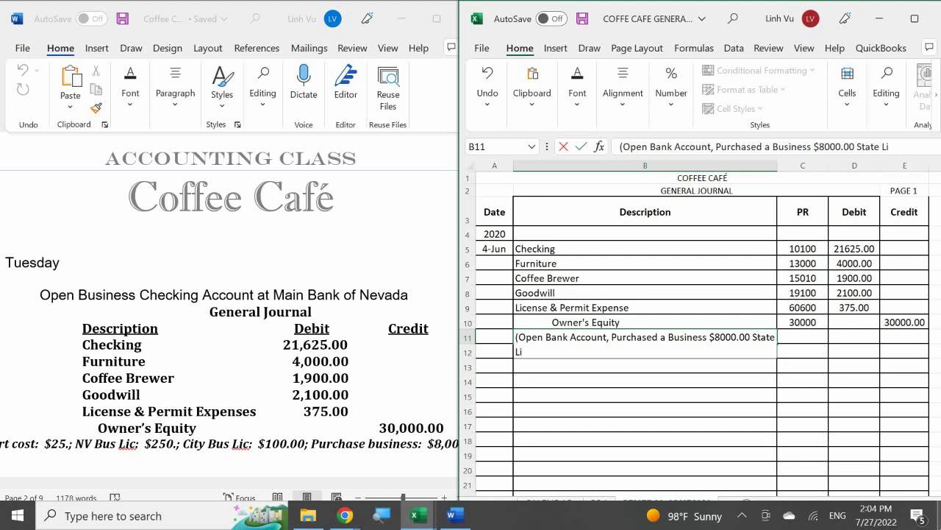
pyautogui.write('c')
pyautogui.write(' $250 City :')
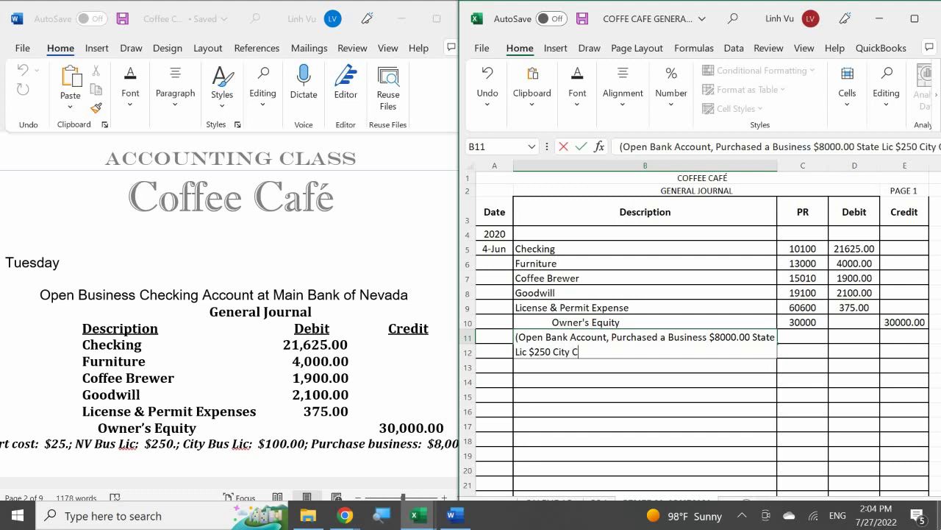
pyautogui.press('BackSpace')
pyautogui.press('BackSpace')
pyautogui.write('Lic')
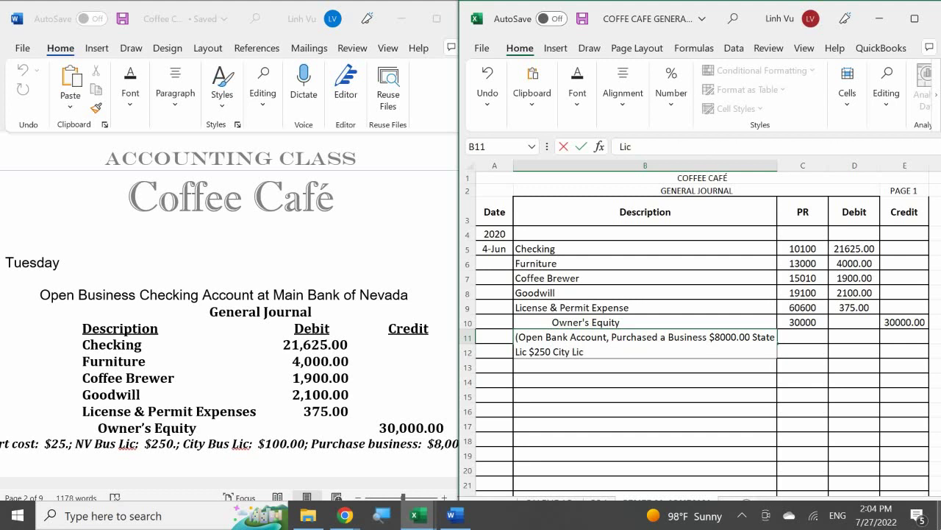
pyautogui.write(' $100')
pyautogui.write(' +')
pyautogui.write('C')
pyautogui.write('ou')
pyautogui.press('BackSpace')
pyautogui.write('urt Ca')
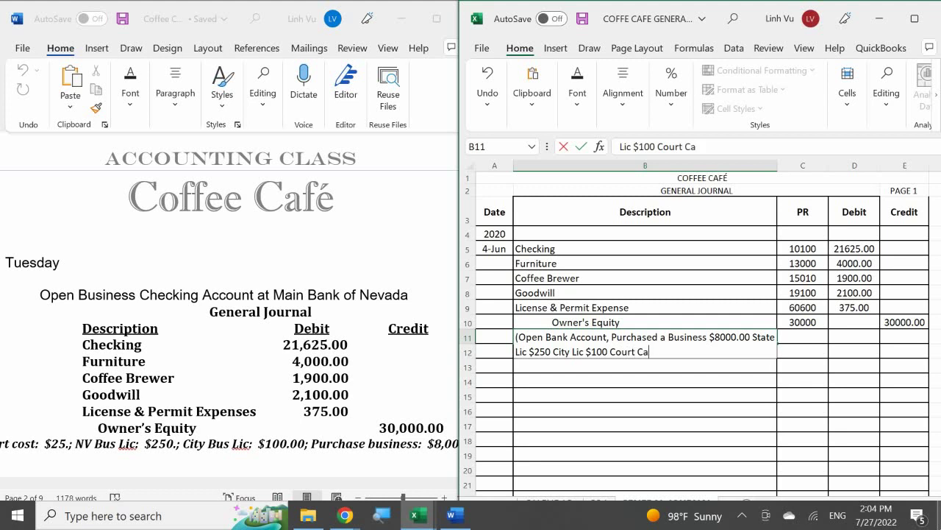
pyautogui.press('BackSpace')
pyautogui.write('ost $25)')
pyautogui.press('Return')
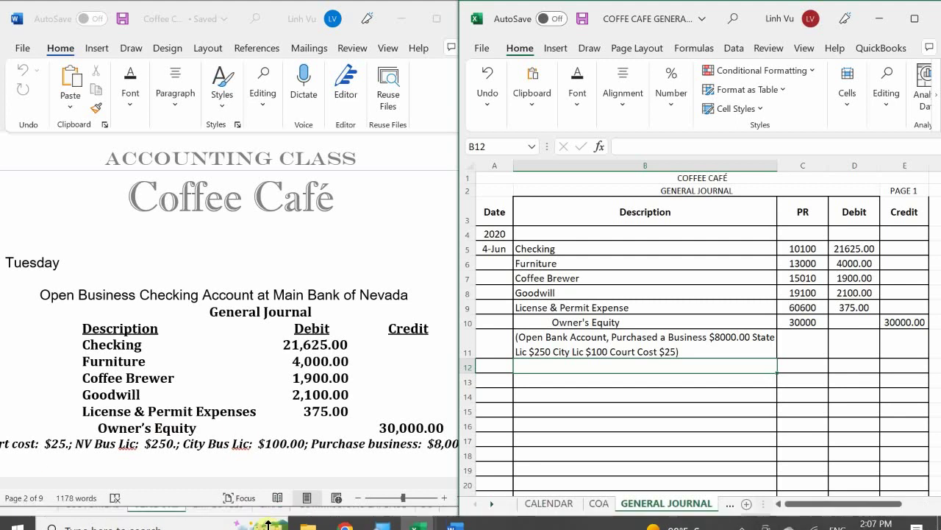
# Bring the Coffee Café general ledger workbook into view beside the general journal
pyautogui.click(420, 515)
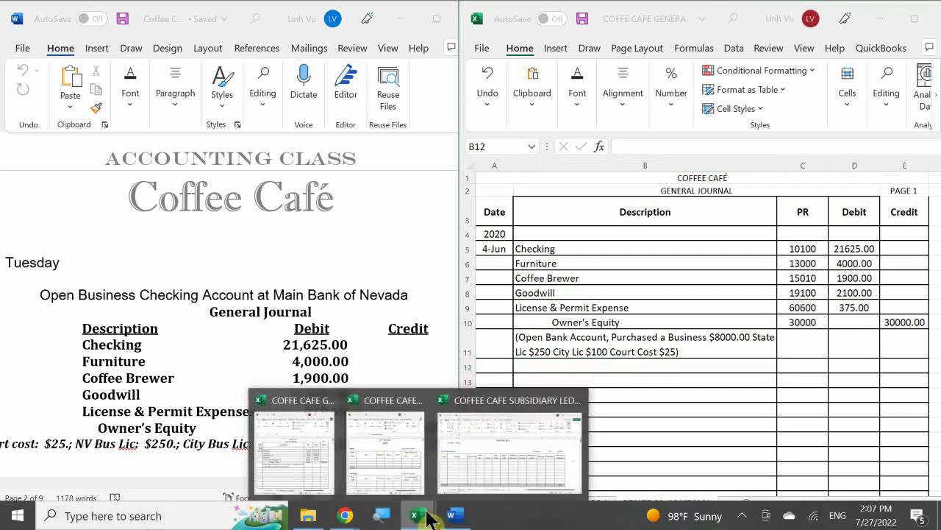
pyautogui.moveTo(372, 445)
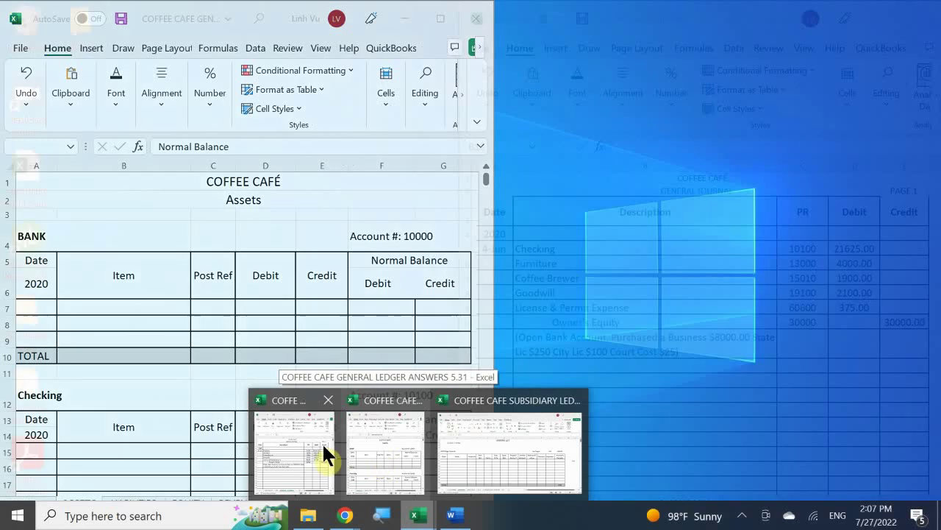
pyautogui.click(362, 448)
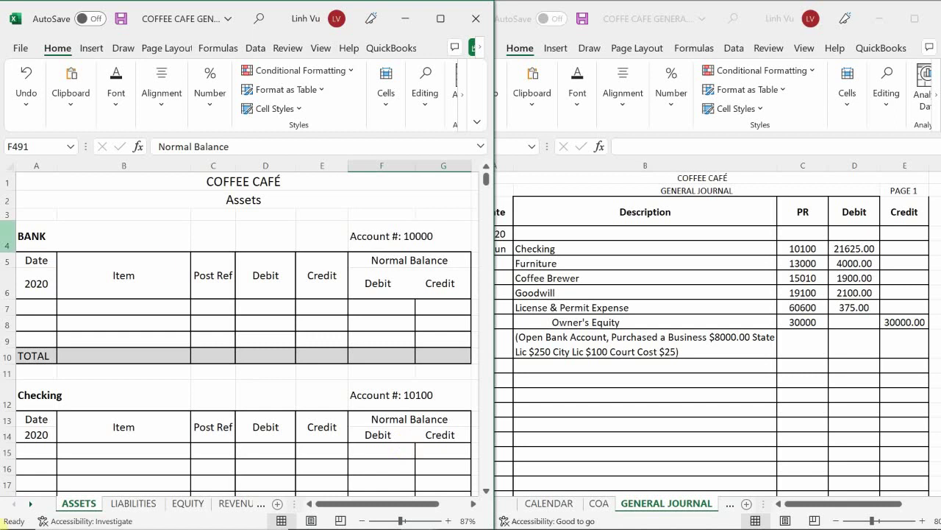
# Admit the waiting participant to the Google Meet call in Chrome and return to the general ledger
pyautogui.moveTo(230, 510)
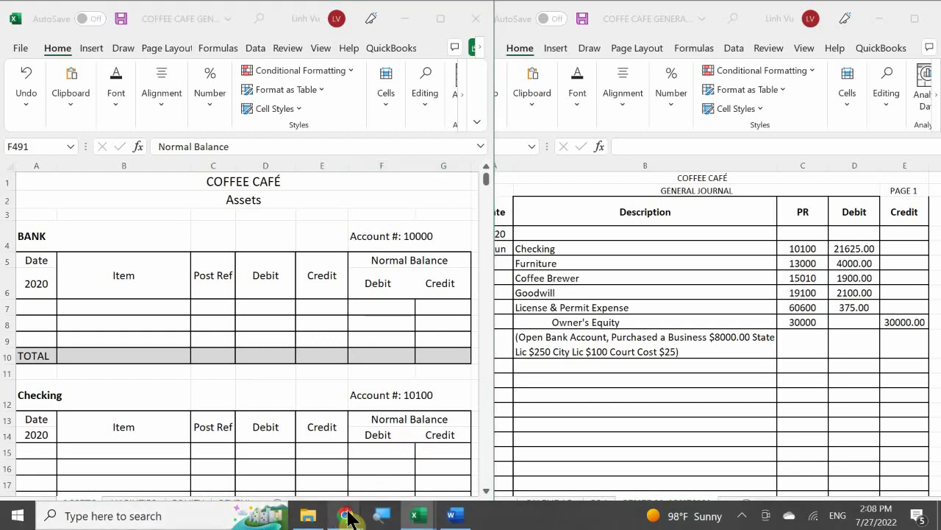
pyautogui.click(309, 475)
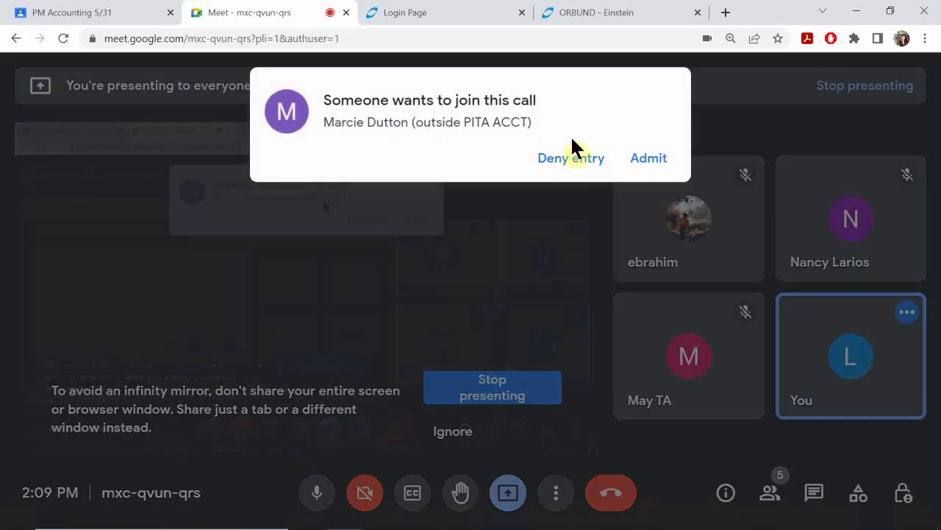
pyautogui.click(644, 160)
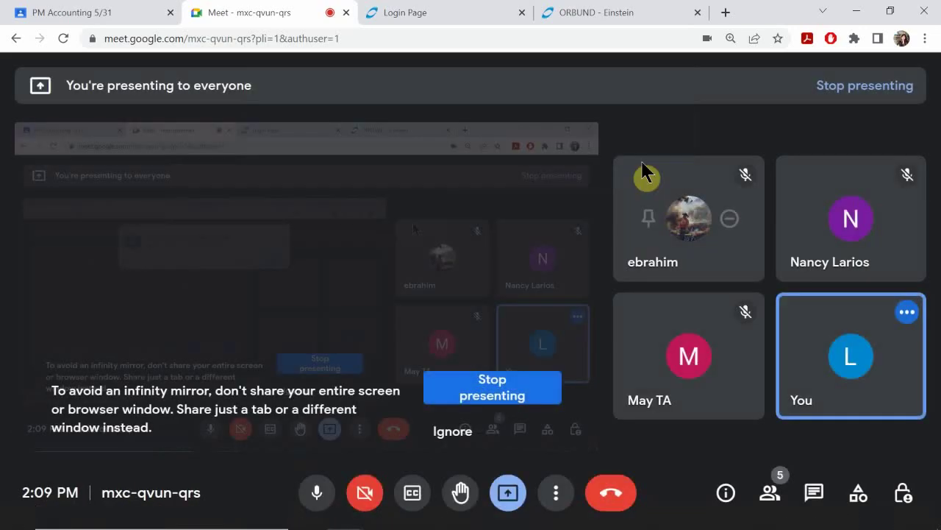
pyautogui.click(856, 11)
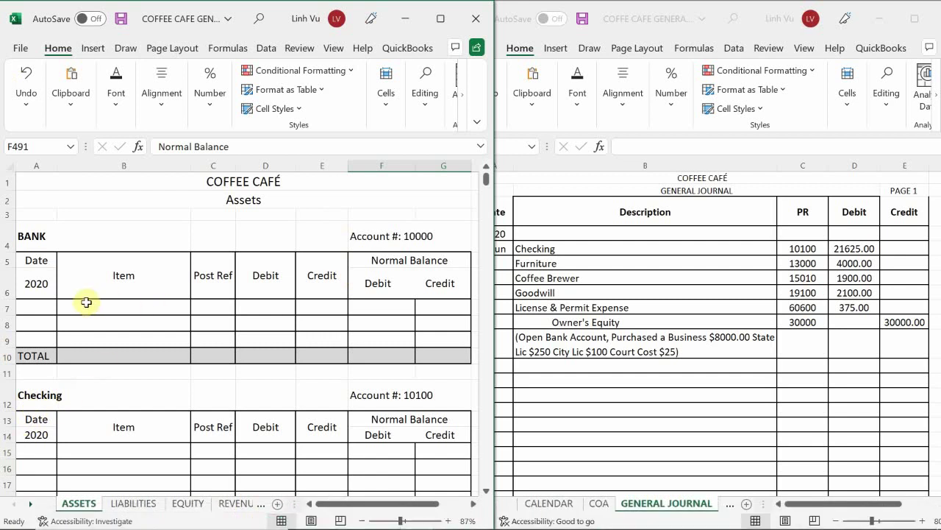
# Enter the date 6/4 in A15, the first row of the Checking account on the ASSETS sheet
pyautogui.click(101, 327)
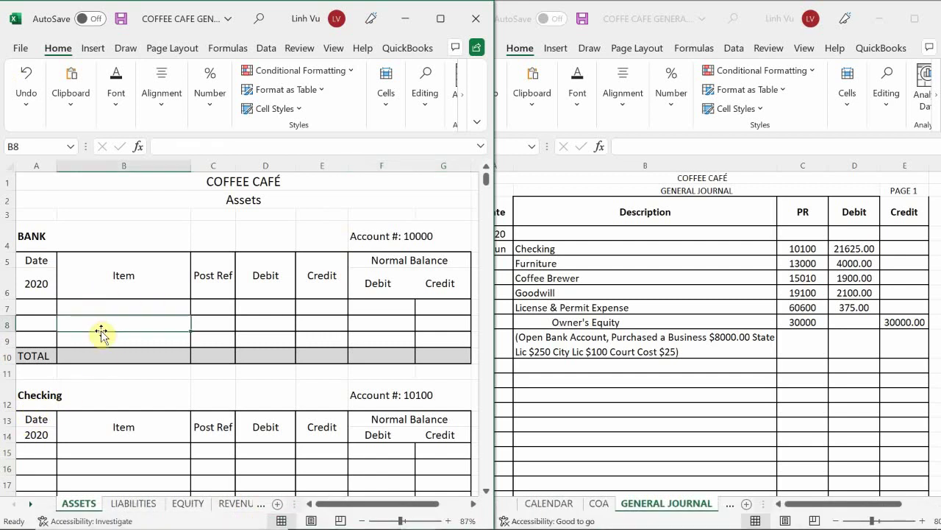
pyautogui.scroll(-1, 101, 333)
pyautogui.scroll(-1, 99, 329)
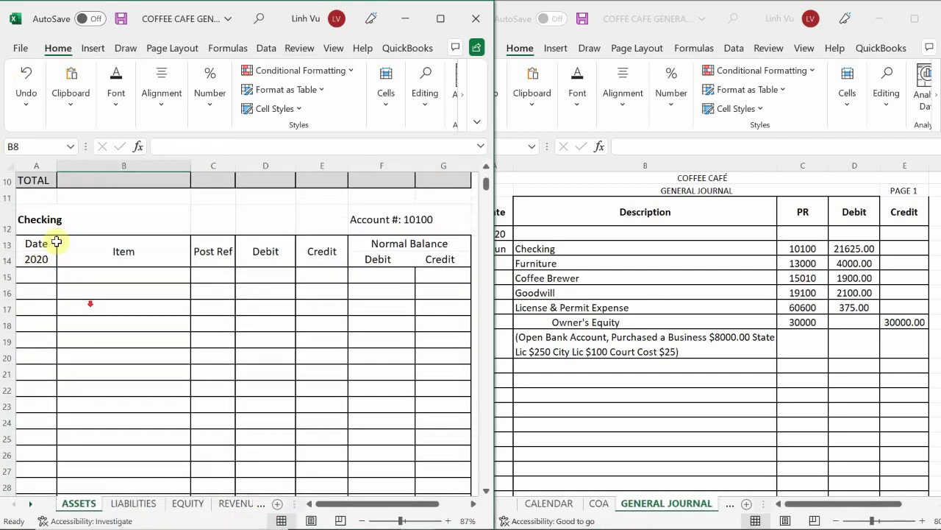
pyautogui.scroll(1, 47, 331)
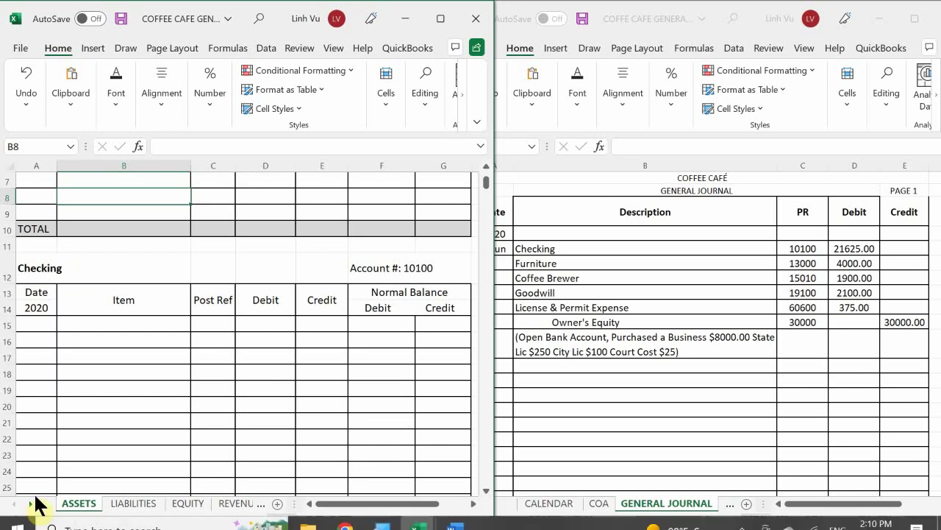
pyautogui.click(43, 328)
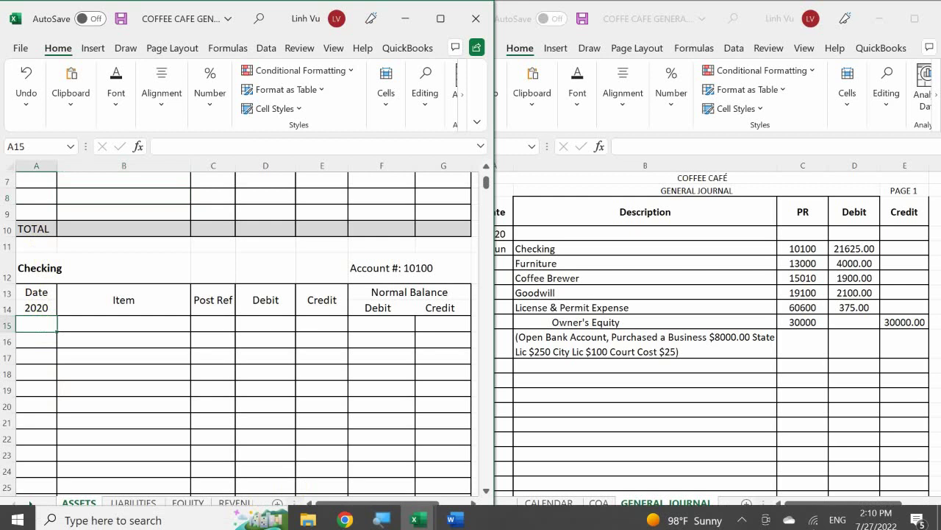
pyautogui.write('6/4')
pyautogui.press('Return')
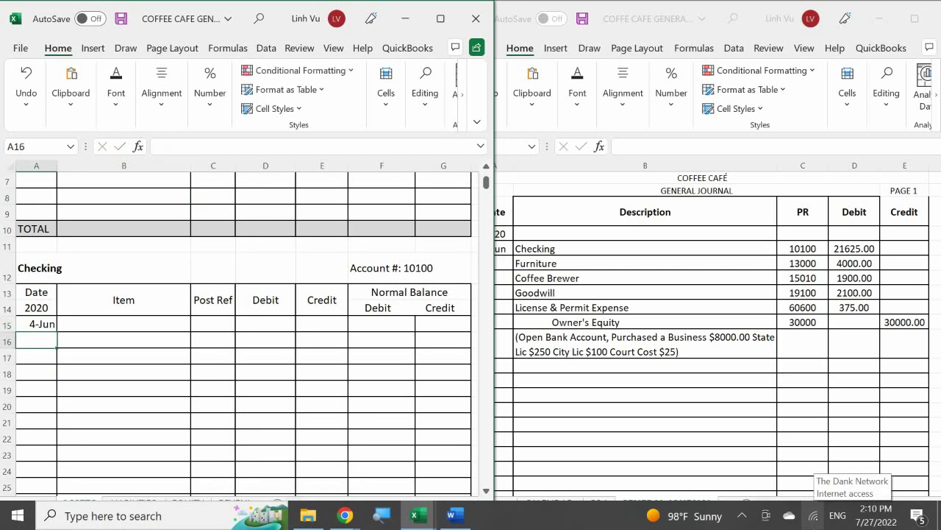
# Enter "Open Bank Account" as the item in B15, the June 4 row of the Checking account
pyautogui.click(124, 324)
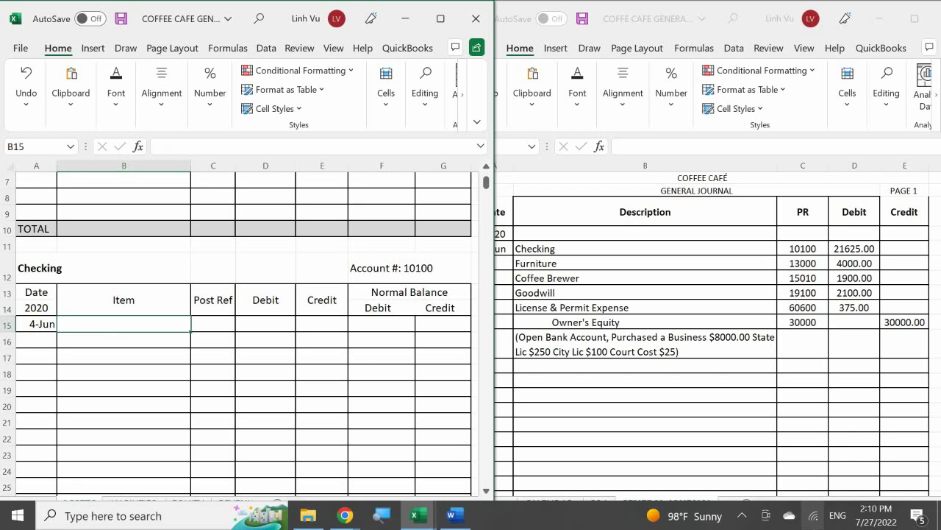
pyautogui.write('Ope')
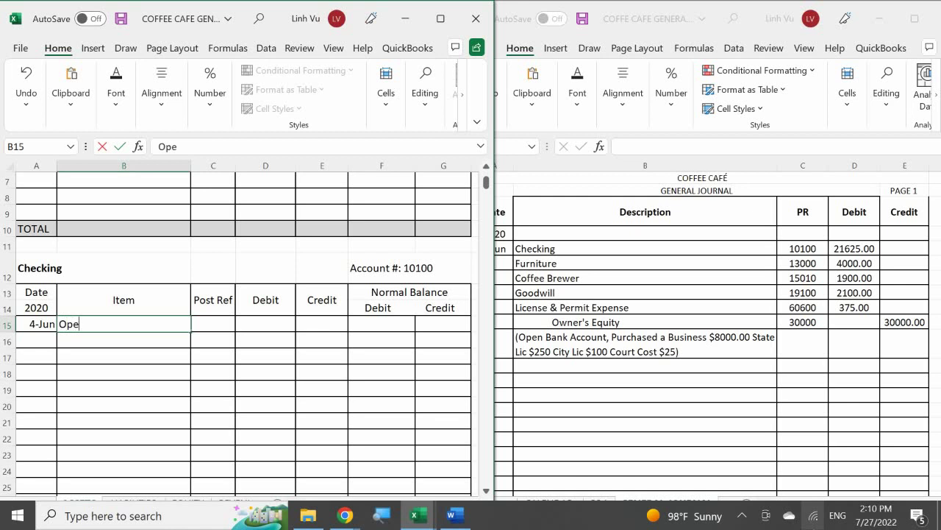
pyautogui.write('n Bank Acci')
pyautogui.write('ylt')
pyautogui.press('BackSpace')
pyautogui.press('BackSpace')
pyautogui.press('BackSpace')
pyautogui.press('BackSpace')
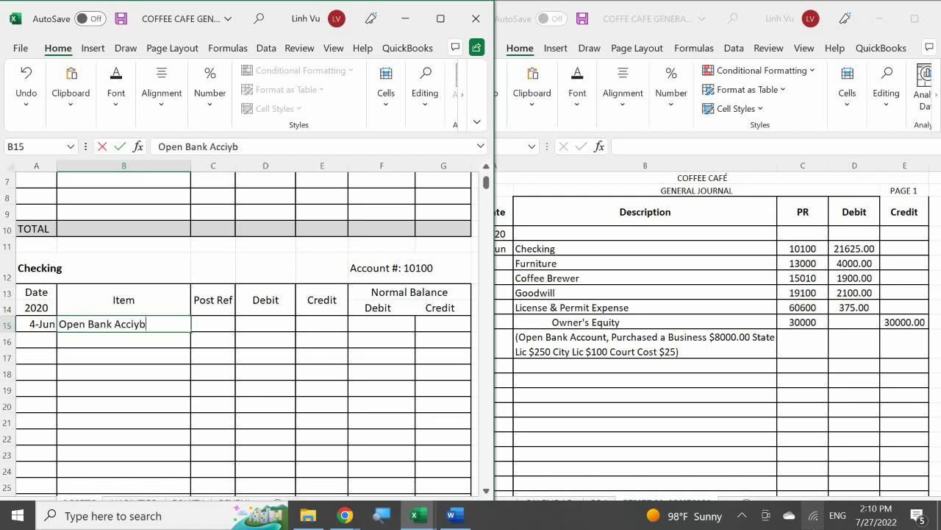
pyautogui.write('i')
pyautogui.press('BackSpace')
pyautogui.write('ount')
pyautogui.press('Tab')
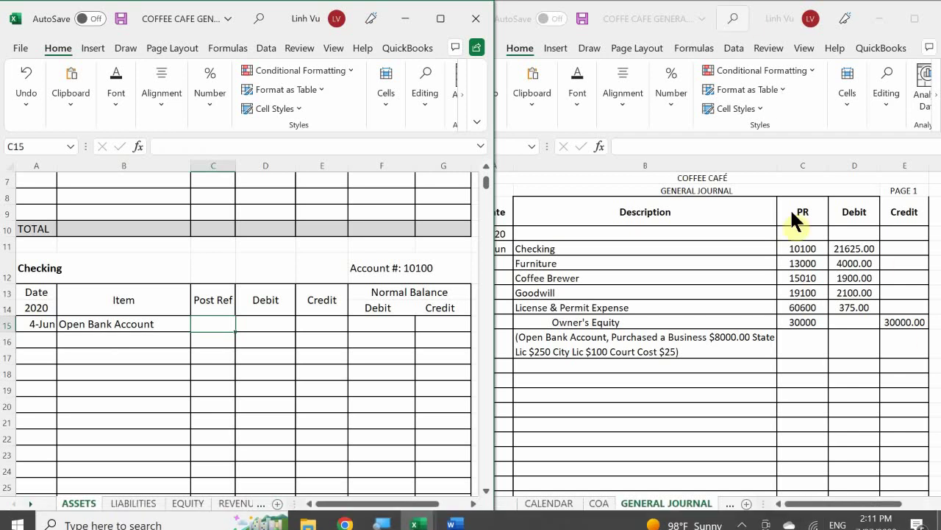
# Fill in the June 4 Checking row with post reference GJ1 in C15 and a debit of 21625.00 in D15
pyautogui.click(726, 251)
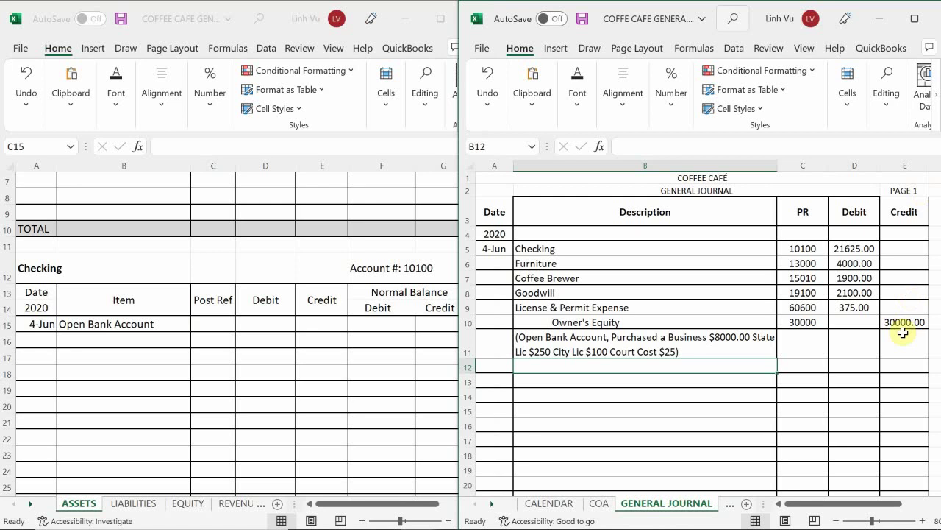
pyautogui.click(203, 322)
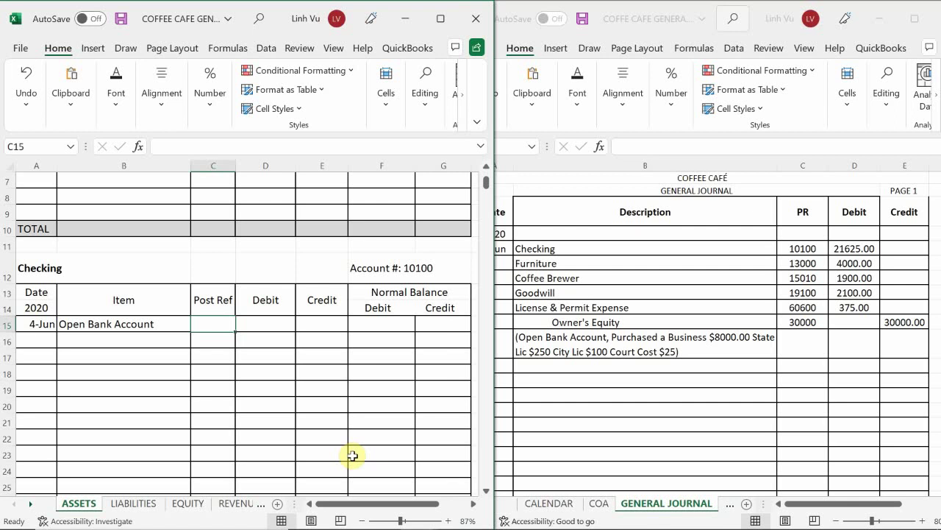
pyautogui.click(207, 323)
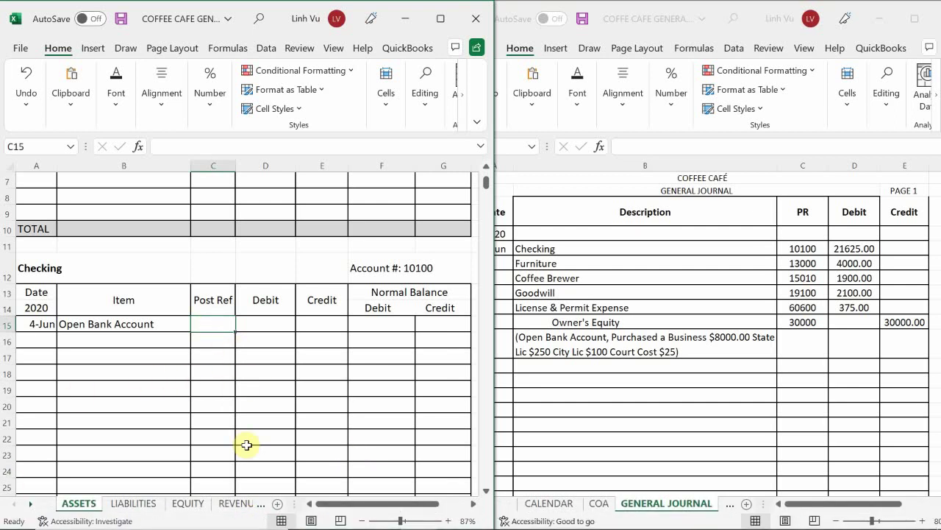
pyautogui.write('GJ')
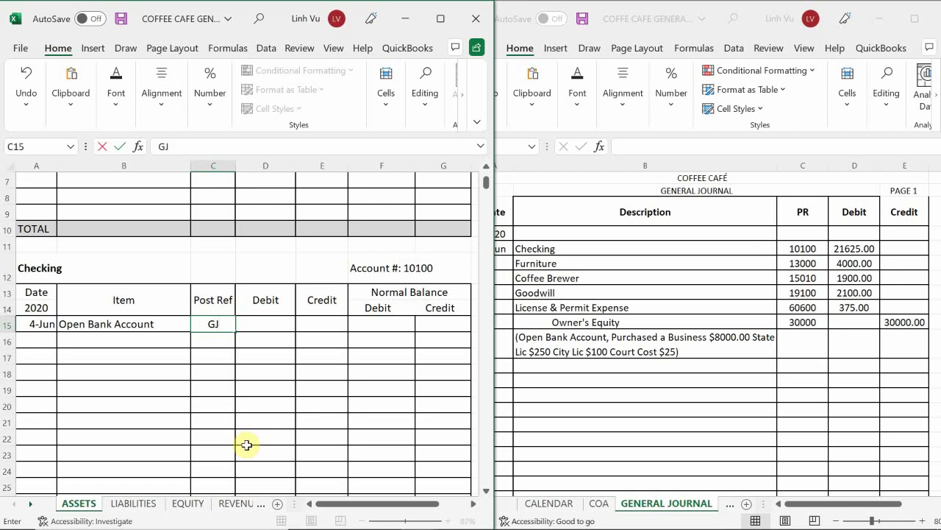
pyautogui.write('1')
pyautogui.press('Tab')
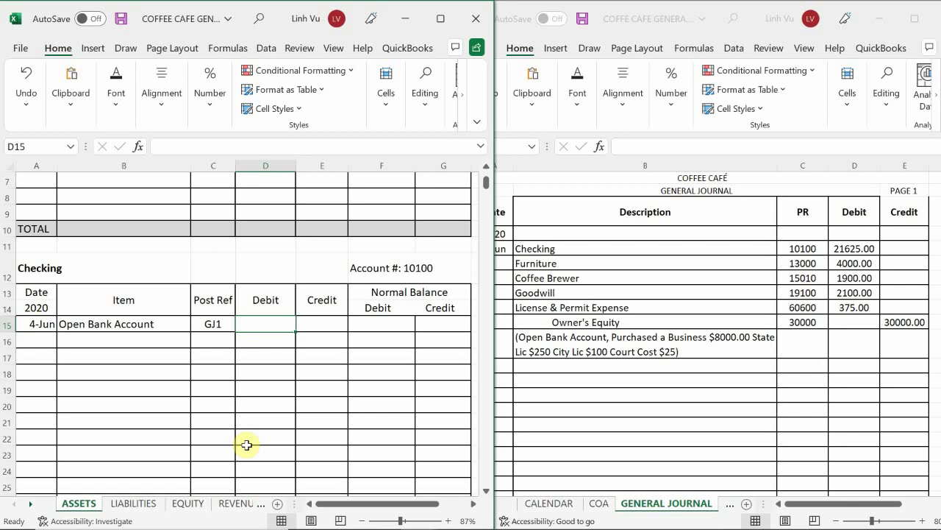
pyautogui.write('2')
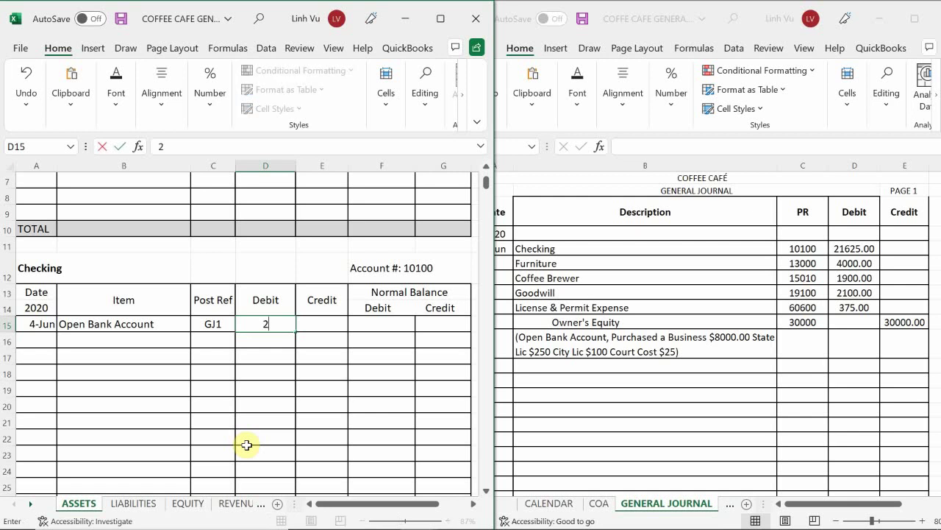
pyautogui.write('1625.00')
pyautogui.press('Return')
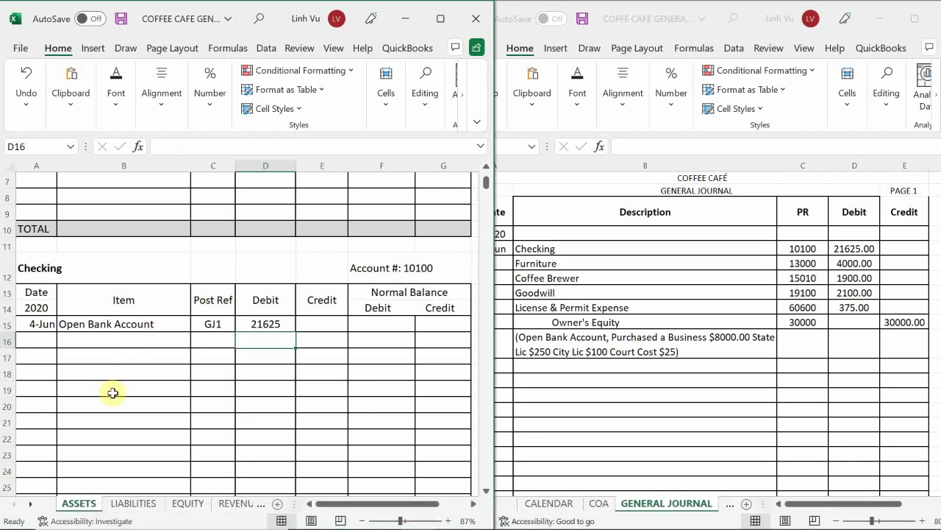
# Apply the comma number style to the Checking account's debit, credit and normal balance cells from row 15 down
pyautogui.moveTo(258, 323); pyautogui.dragTo(437, 484)
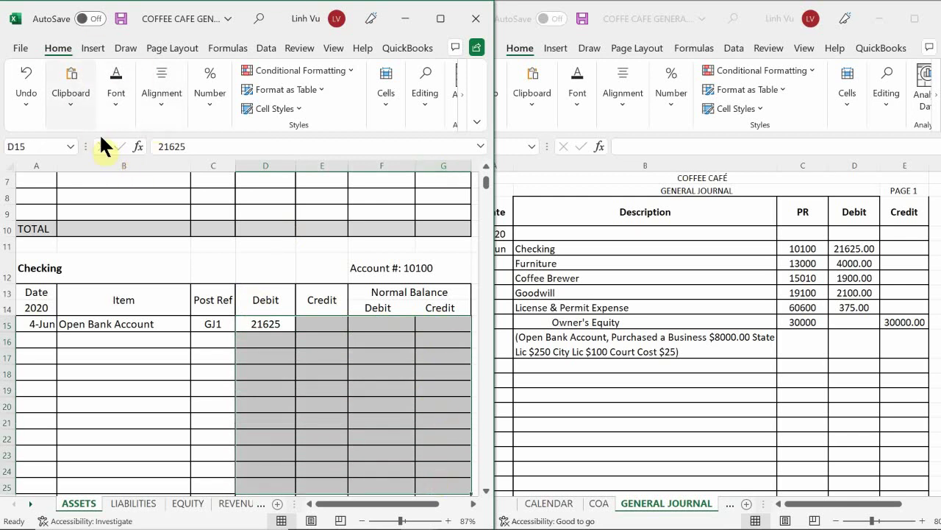
pyautogui.click(196, 104)
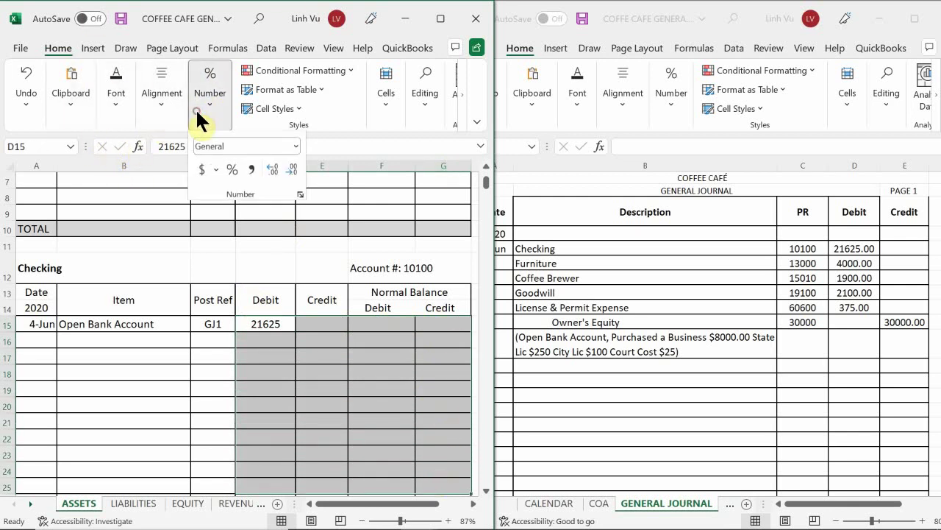
pyautogui.click(251, 170)
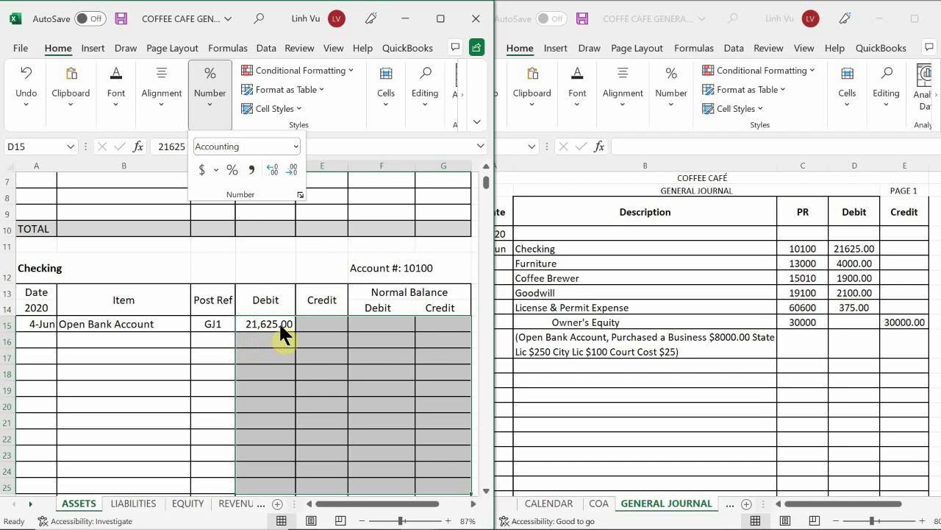
# Calculate the Checking account's debit normal balance in F15 with the formula =D15
pyautogui.click(326, 319)
pyautogui.click(326, 321)
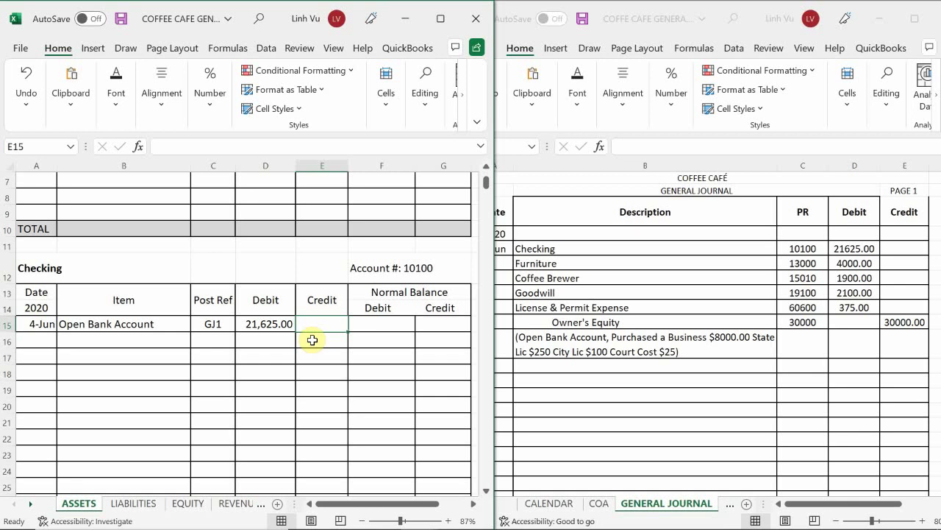
pyautogui.click(370, 322)
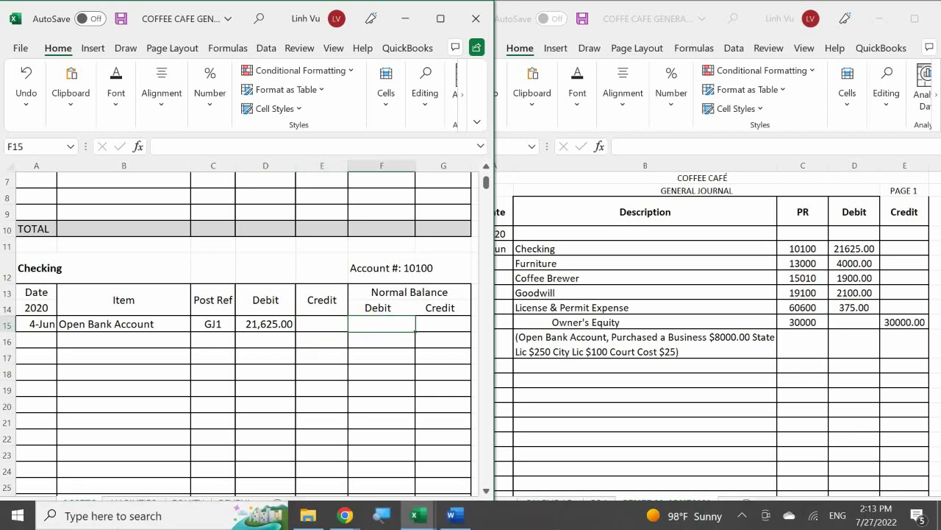
pyautogui.write('=')
pyautogui.press('Left')
pyautogui.press('Left')
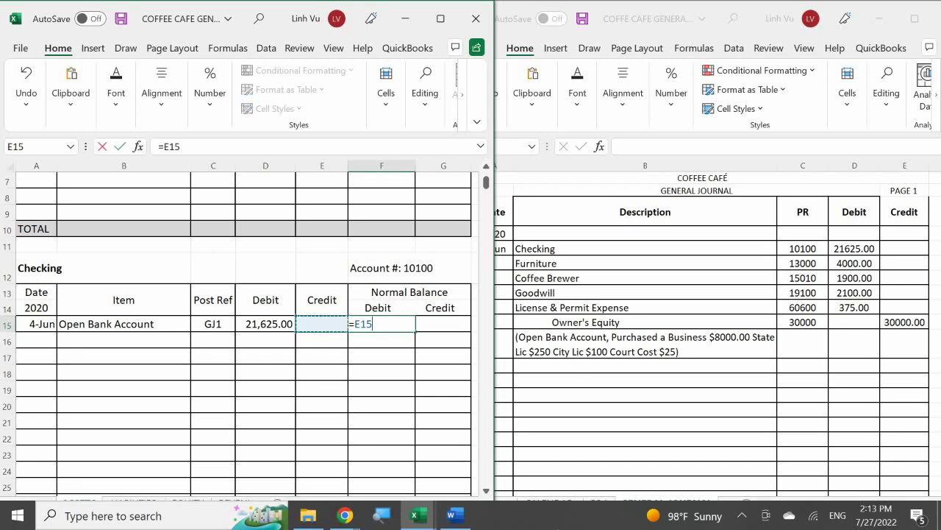
pyautogui.press('Return')
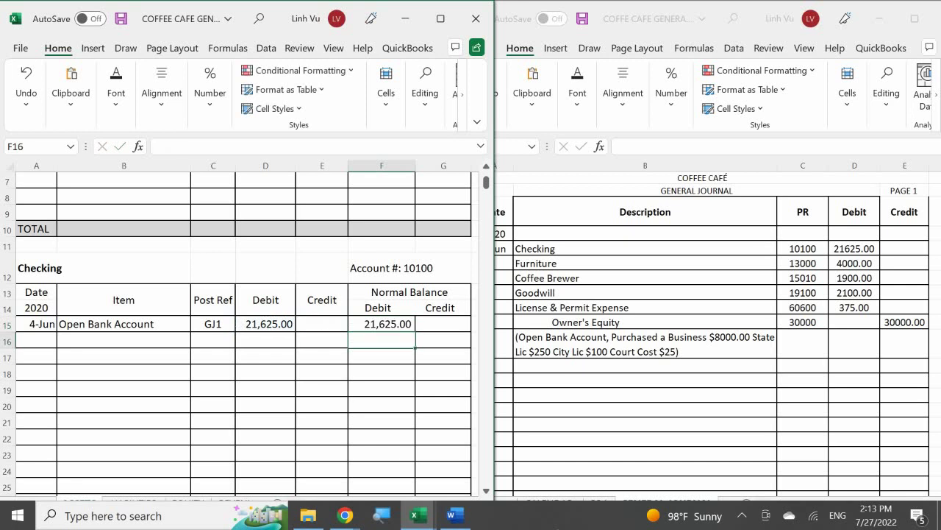
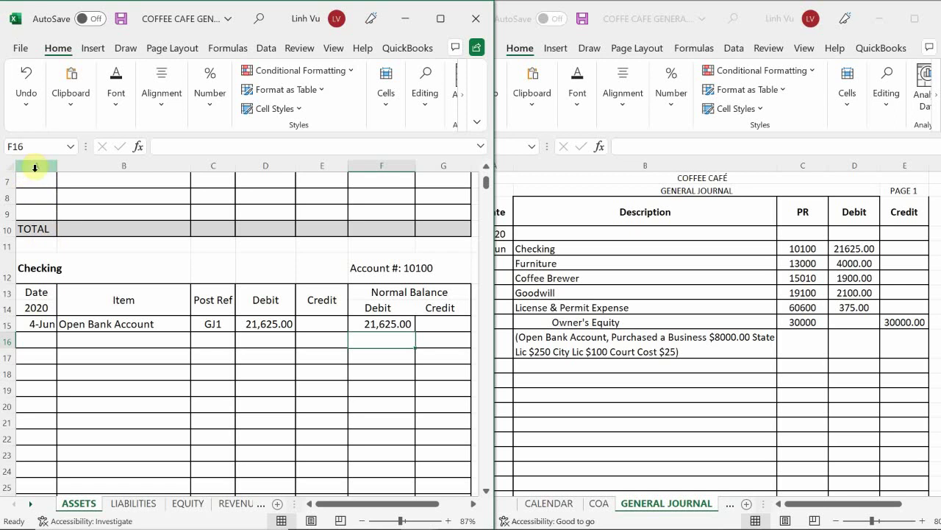
# Enter the date 6/4 in A306, the first row of the FURNITURE account on the ASSETS sheet
pyautogui.click(35, 168)
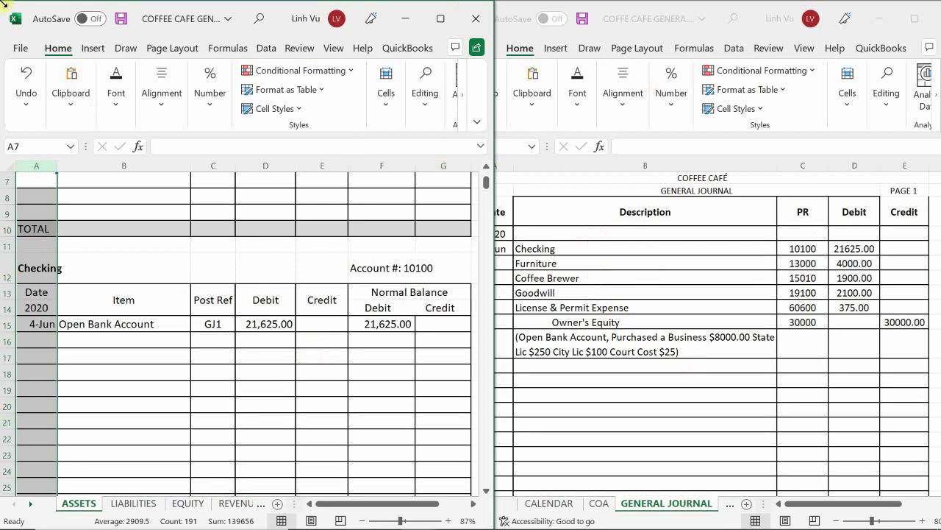
pyautogui.click(404, 271)
pyautogui.scroll(-9, 405, 273)
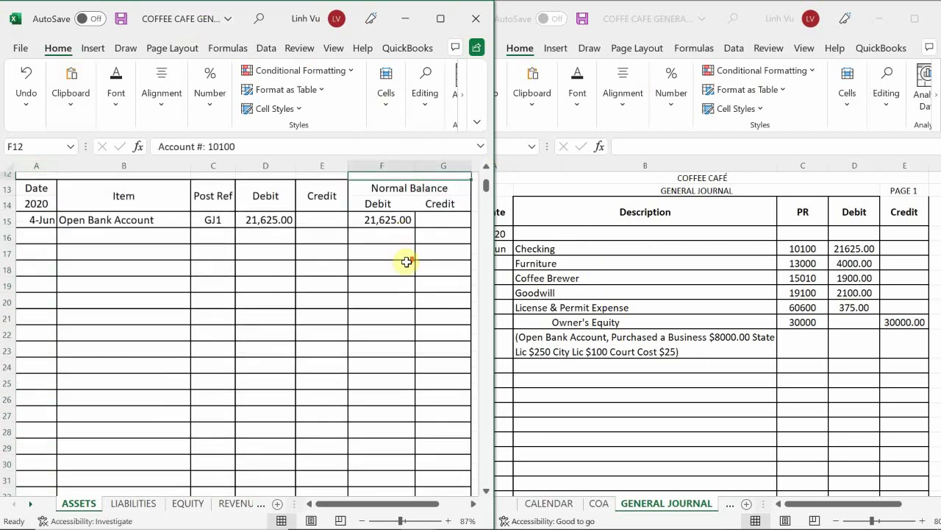
pyautogui.scroll(-14, 405, 274)
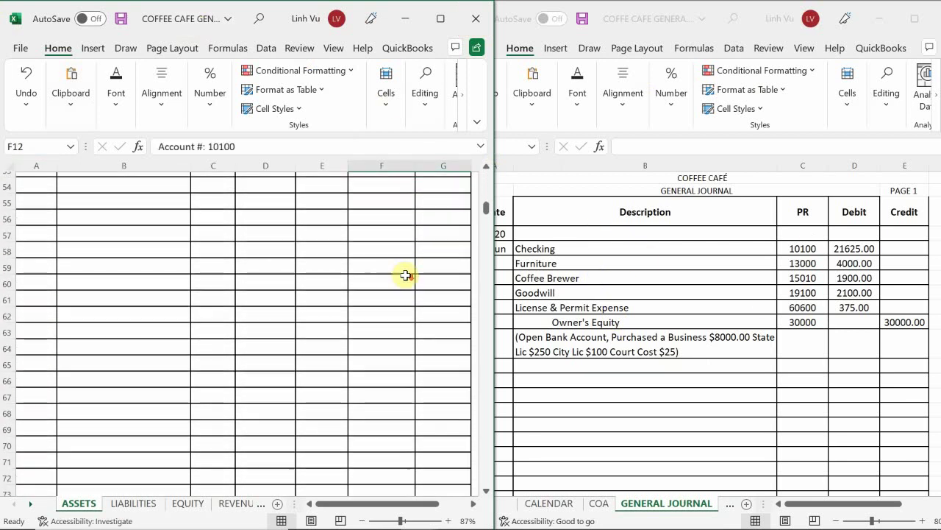
pyautogui.scroll(-2, 405, 275)
pyautogui.scroll(1, 405, 273)
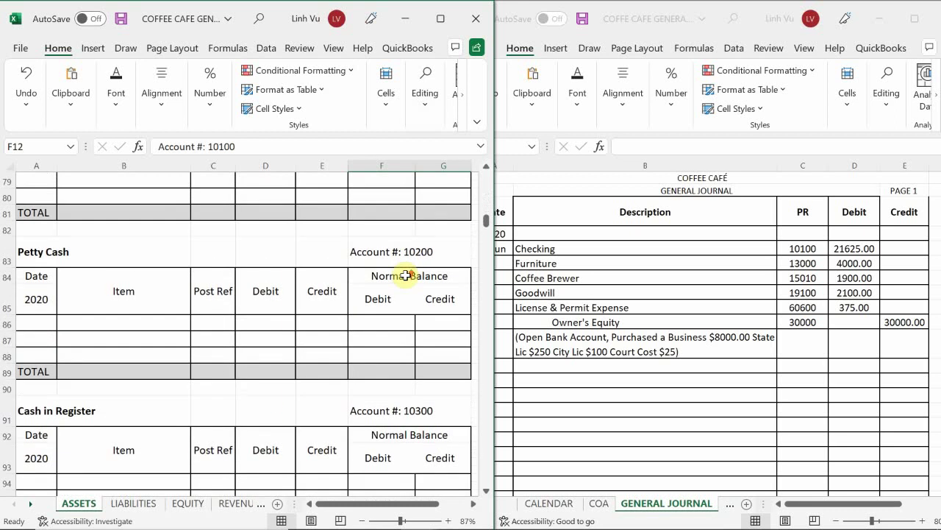
pyautogui.scroll(-15, 419, 278)
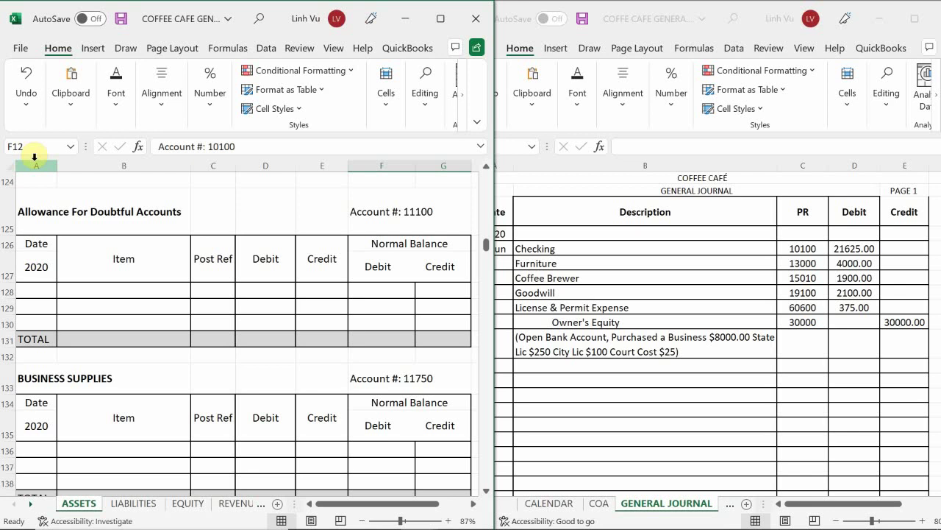
pyautogui.scroll(-13, 38, 191)
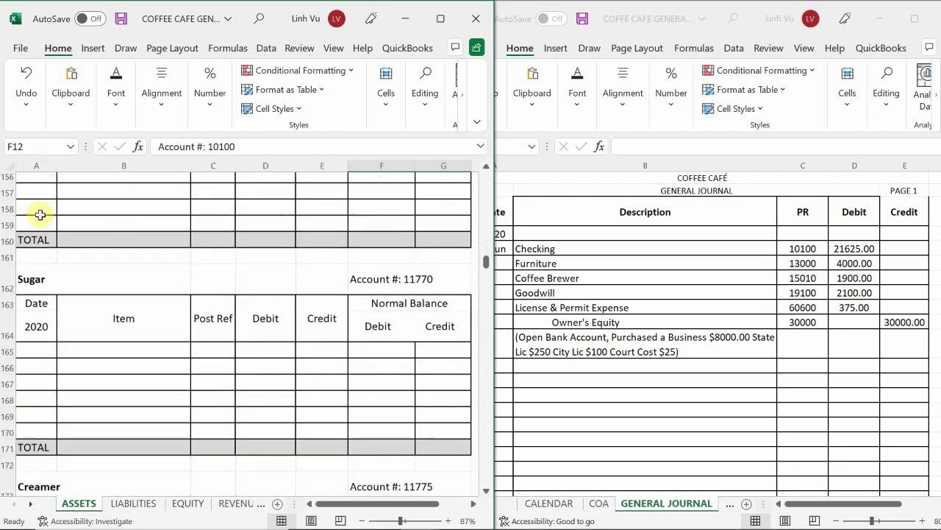
pyautogui.scroll(-10, 40, 215)
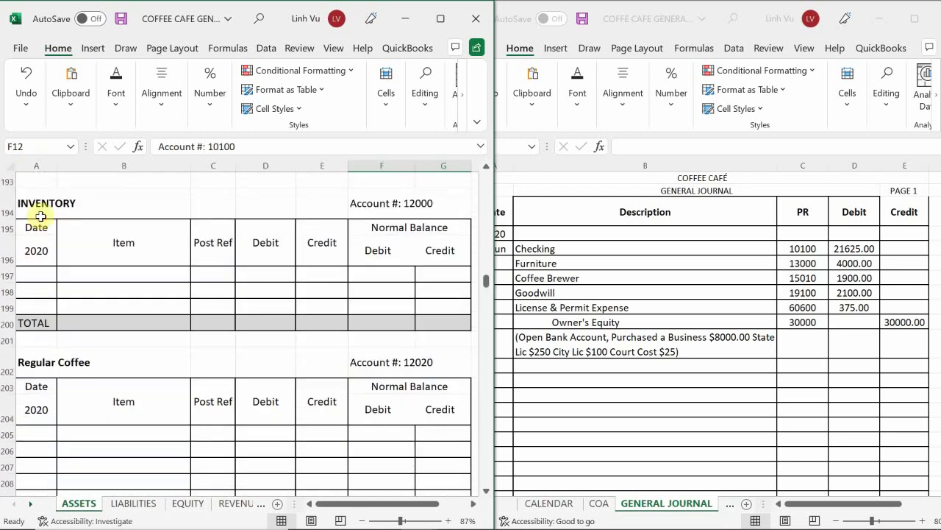
pyautogui.scroll(-17, 40, 216)
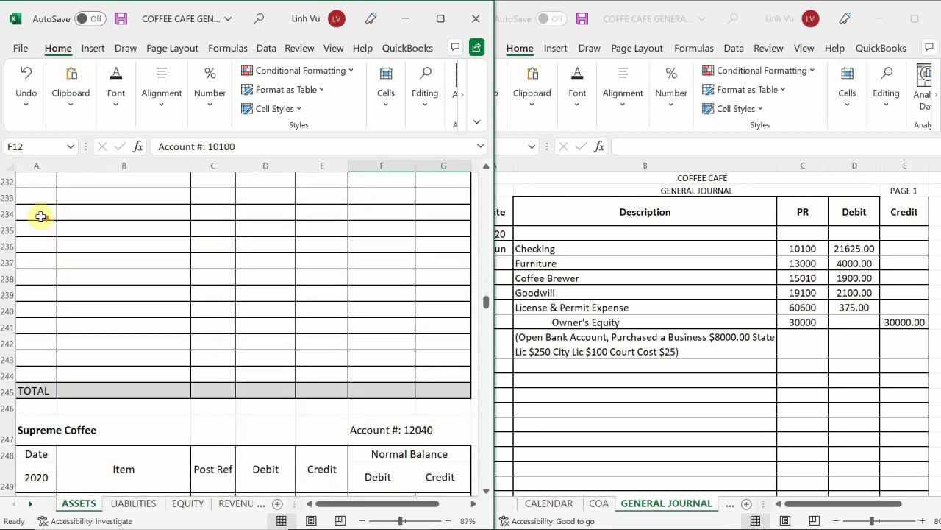
pyautogui.scroll(-17, 42, 217)
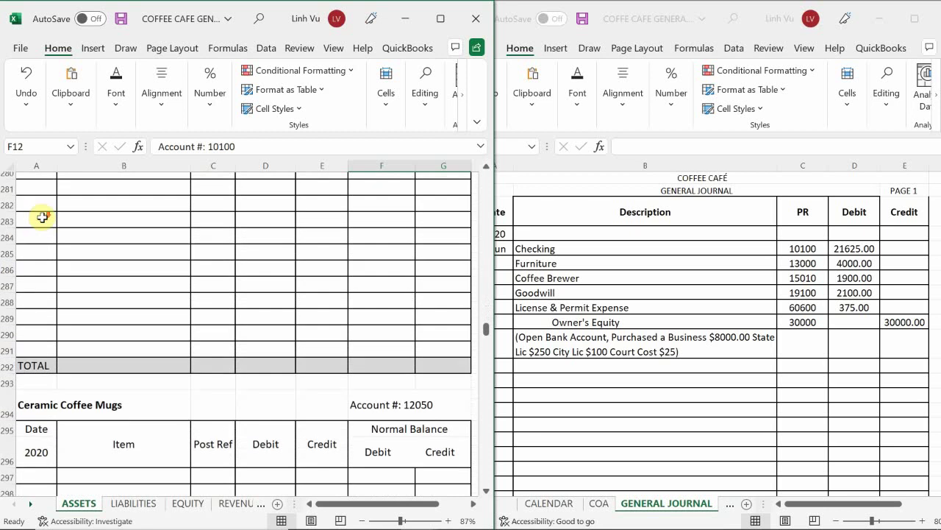
pyautogui.scroll(-2, 43, 217)
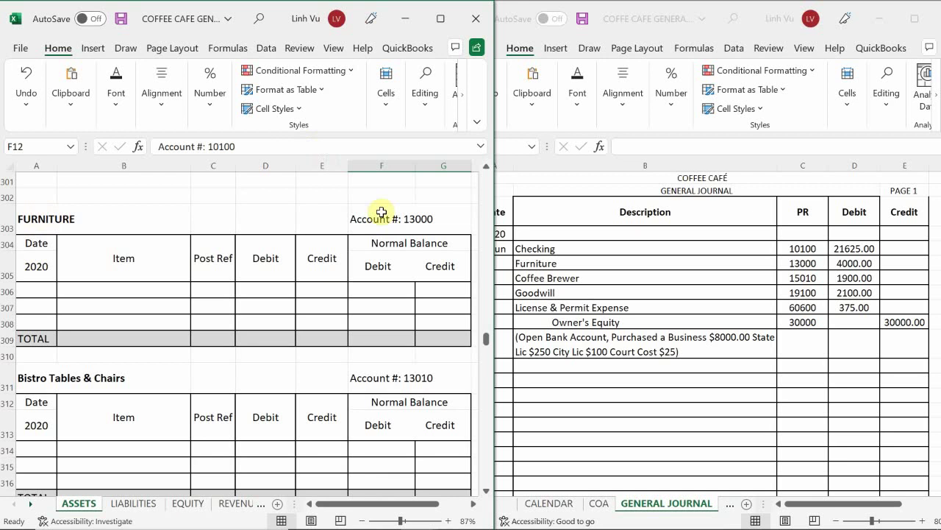
pyautogui.click(43, 305)
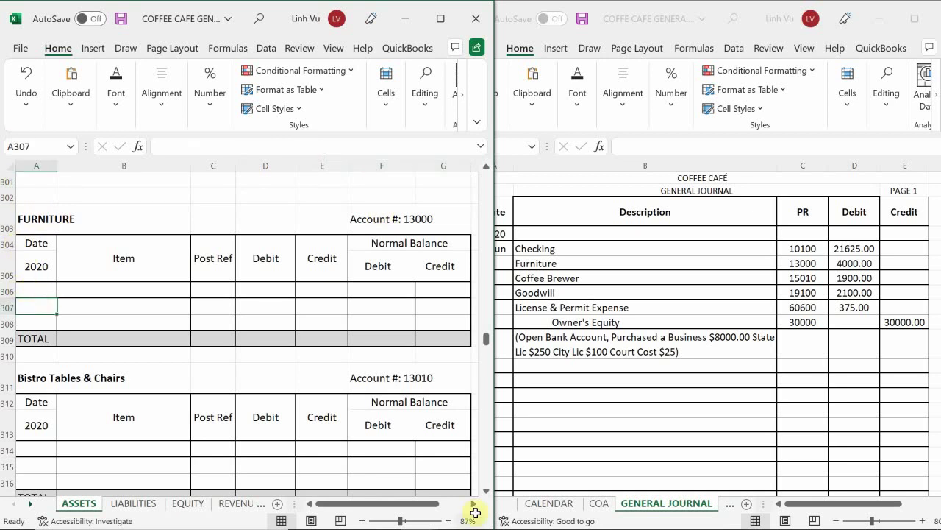
pyautogui.write('6')
pyautogui.press('BackSpace')
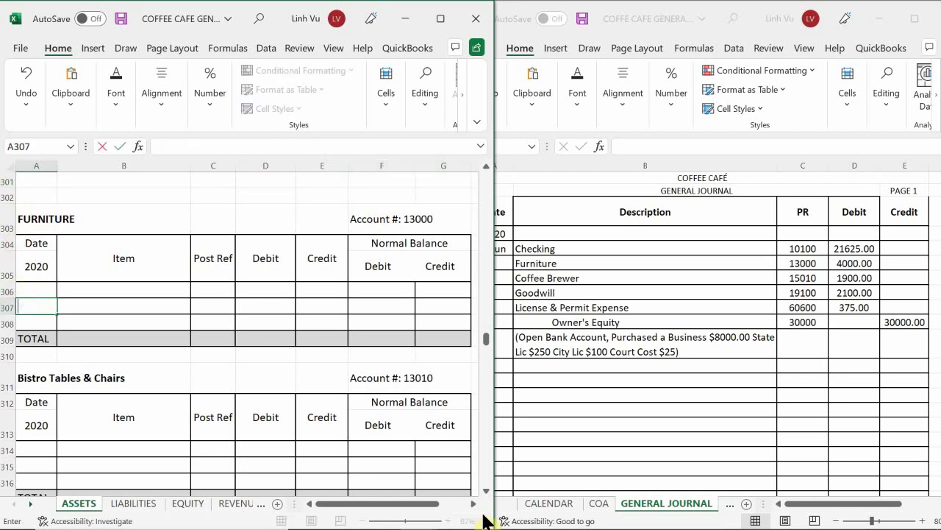
pyautogui.press('Up')
pyautogui.write('6/4')
pyautogui.press('Return')
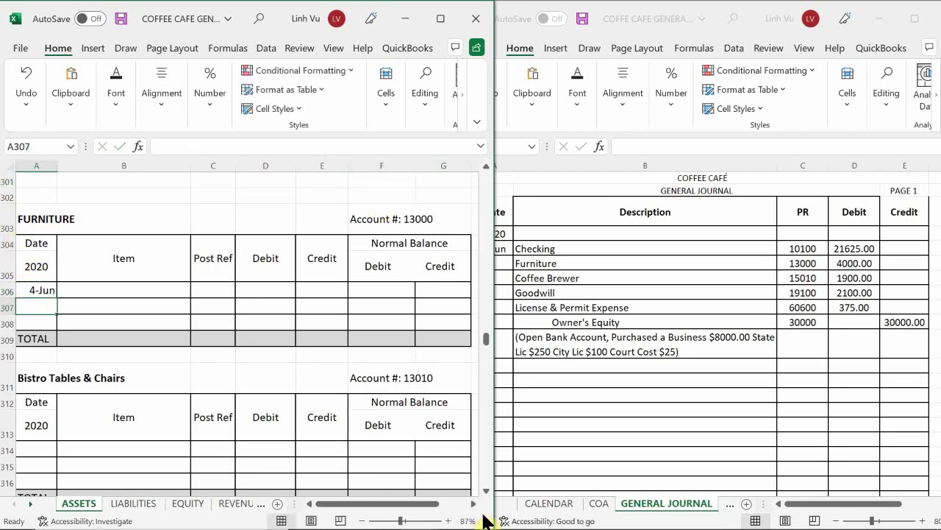
# Enter "Purchase Furniture" as the item in B306, the June 4 row of the FURNITURE account
pyautogui.press('Right')
pyautogui.press('Right')
pyautogui.press('Up')
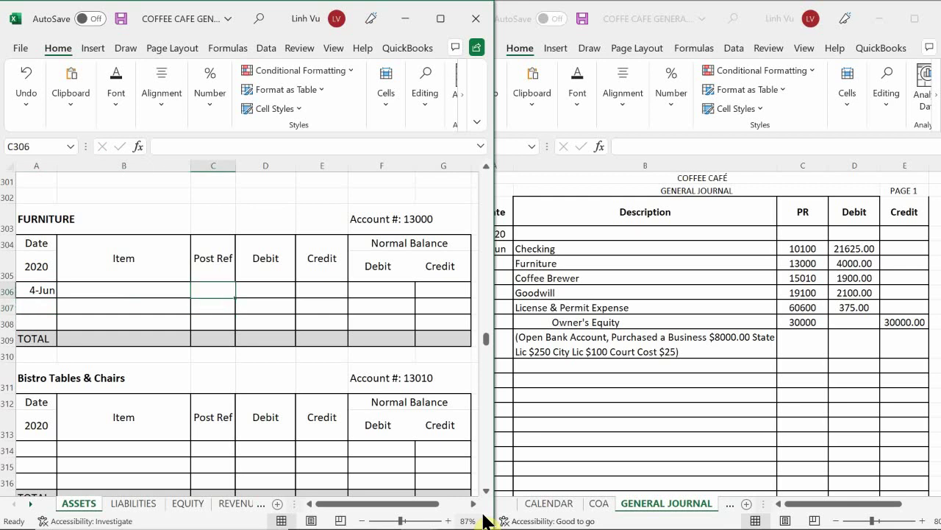
pyautogui.press('Left')
pyautogui.press('Up')
pyautogui.press('Down')
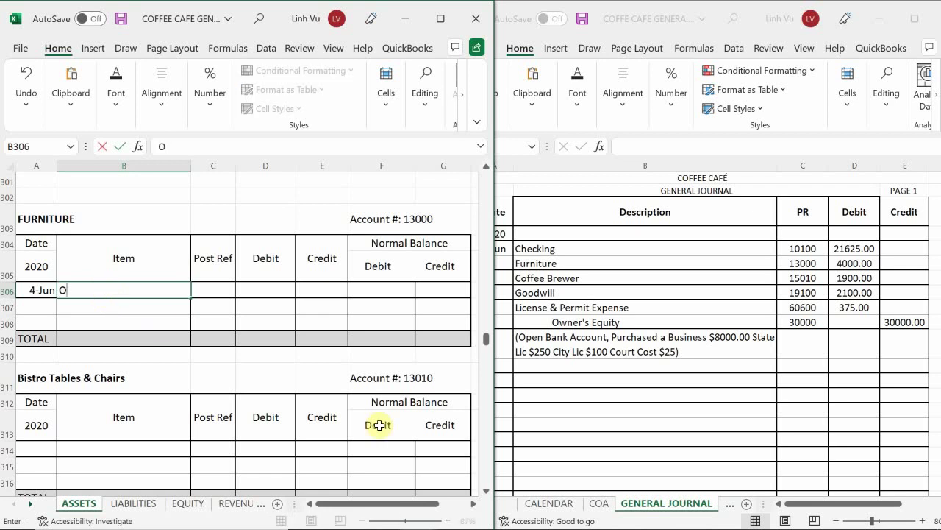
pyautogui.write('Puy')
pyautogui.press('BackSpace')
pyautogui.press('BackSpace')
pyautogui.press('BackSpace')
pyautogui.write('Pur chase Furniture')
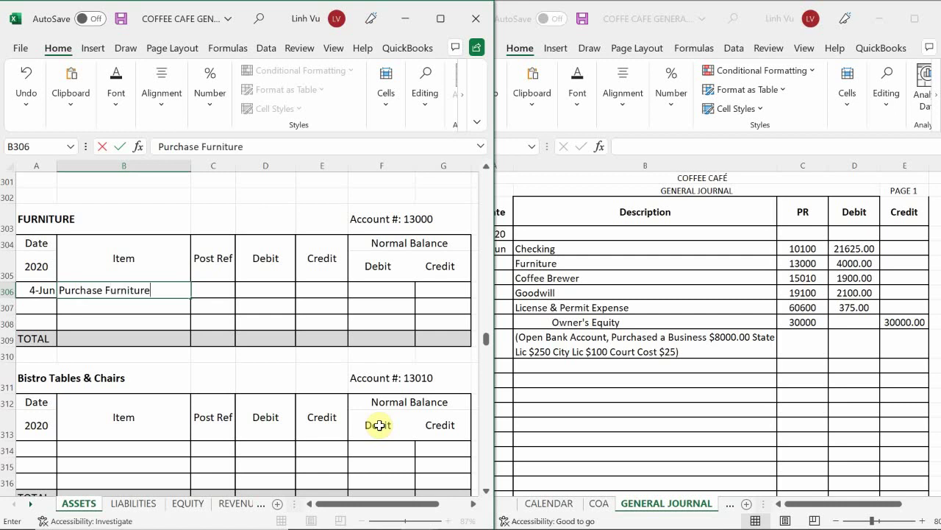
# Complete the FURNITURE account's item text in B306 as "Purchase Furniture from Business on 5/31"
pyautogui.write(' from Busi')
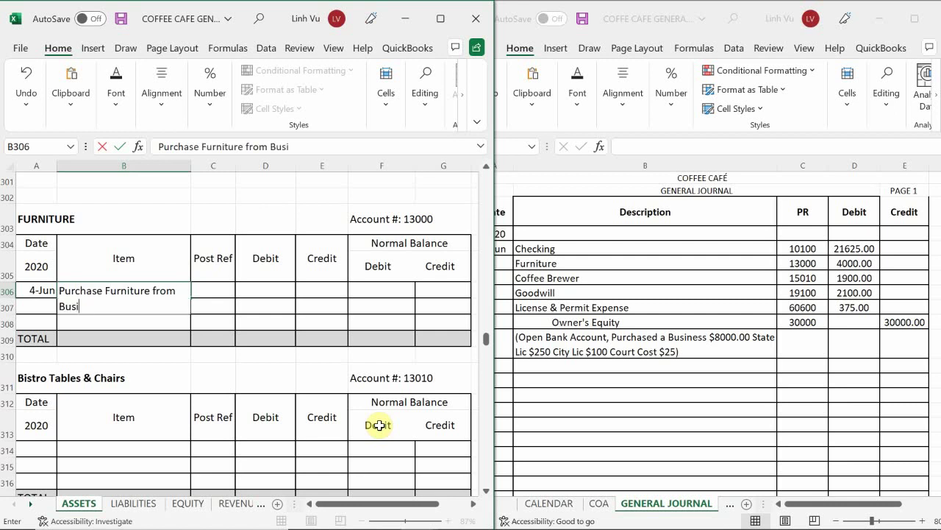
pyautogui.write('ness on 5/')
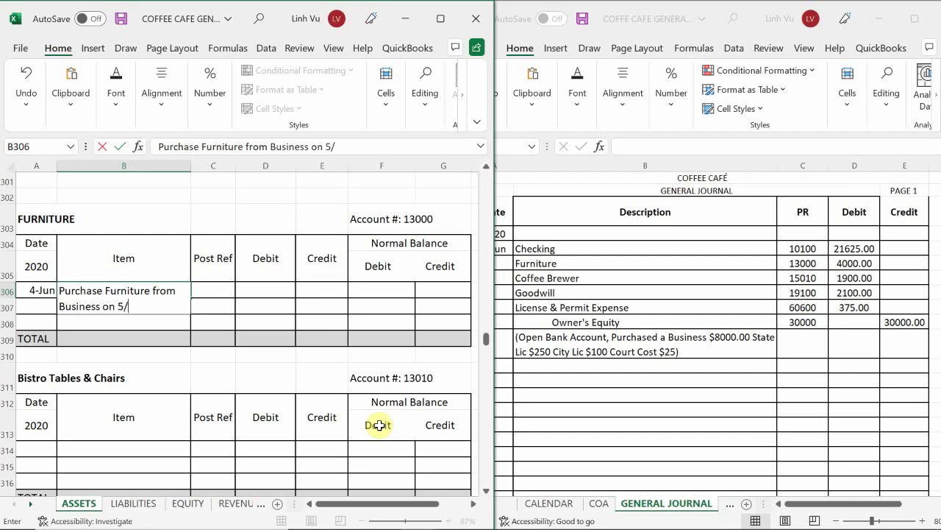
pyautogui.write('31')
pyautogui.press('Return')
# Enter the posting reference GJ1 in C306 and the debit amount 4000.00 in D306 for the furniture purchase
pyautogui.press('Right')
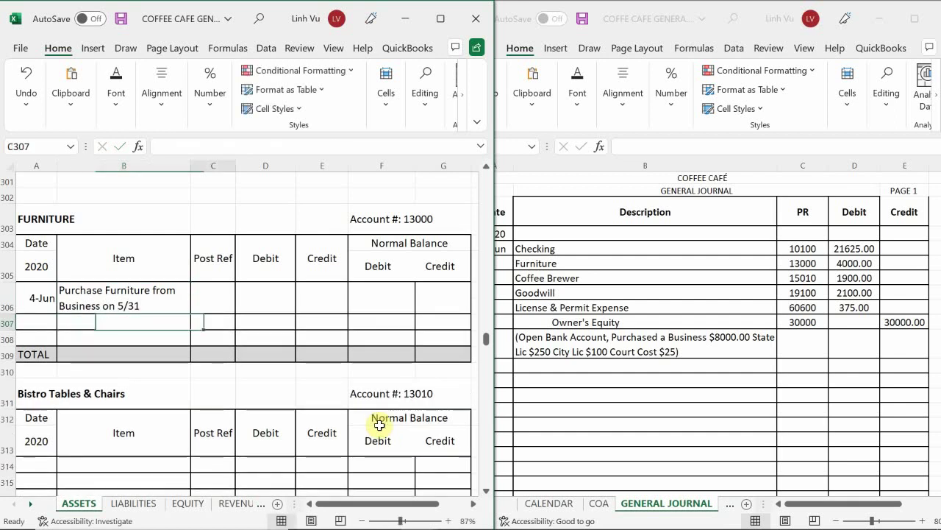
pyautogui.press('Up')
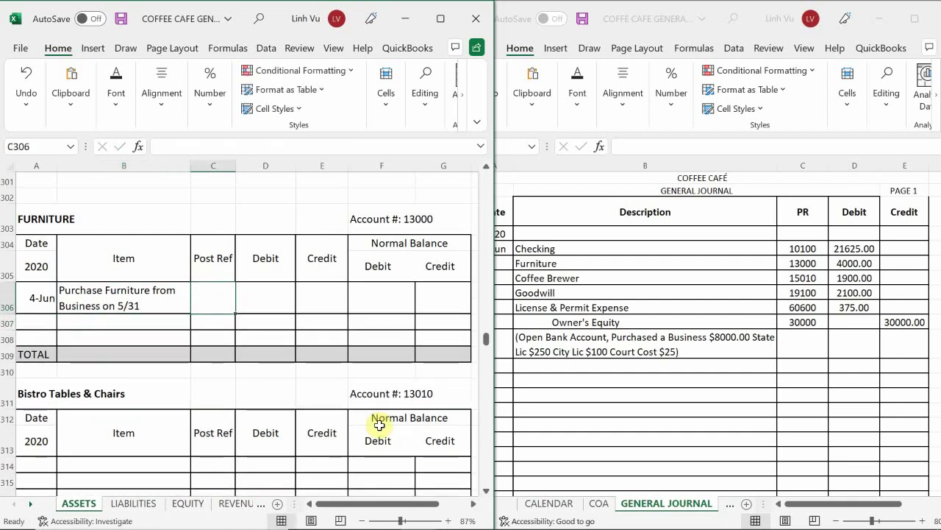
pyautogui.write('GJ1')
pyautogui.press('Return')
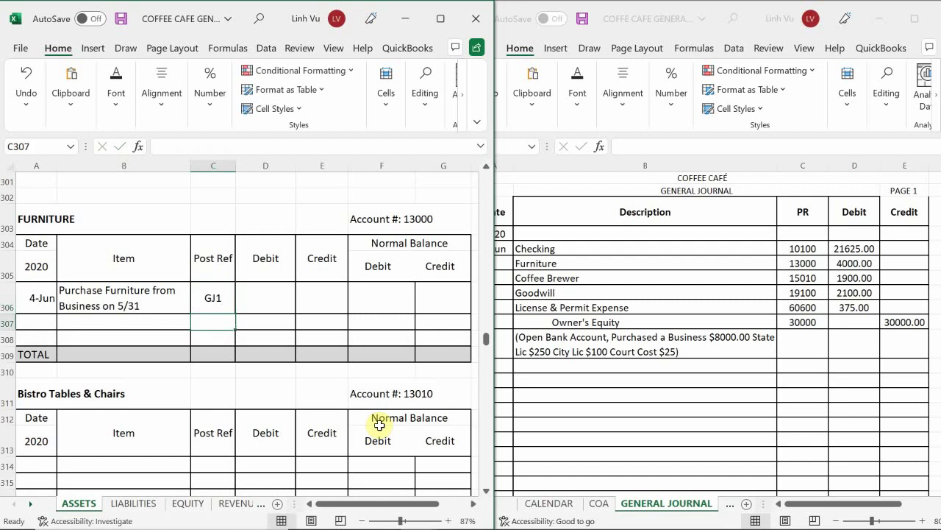
pyautogui.press('Right')
pyautogui.press('Up')
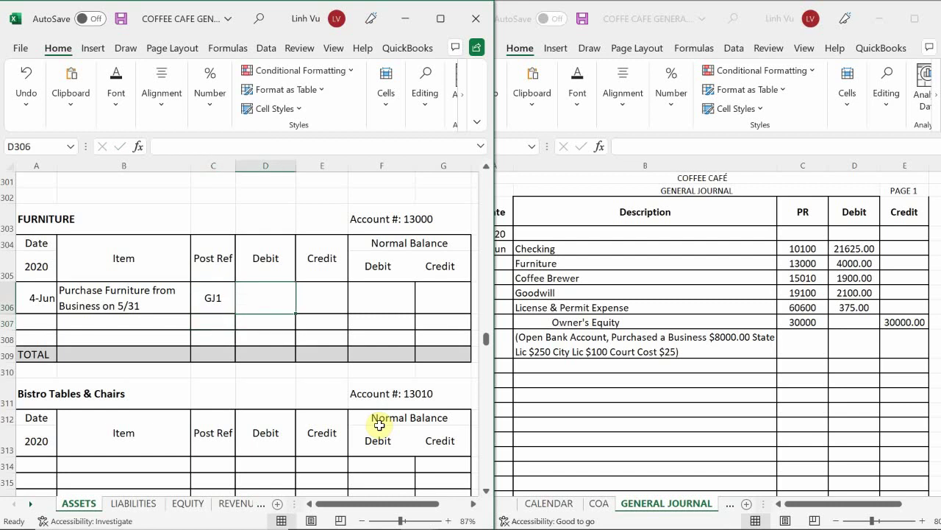
pyautogui.write('4000')
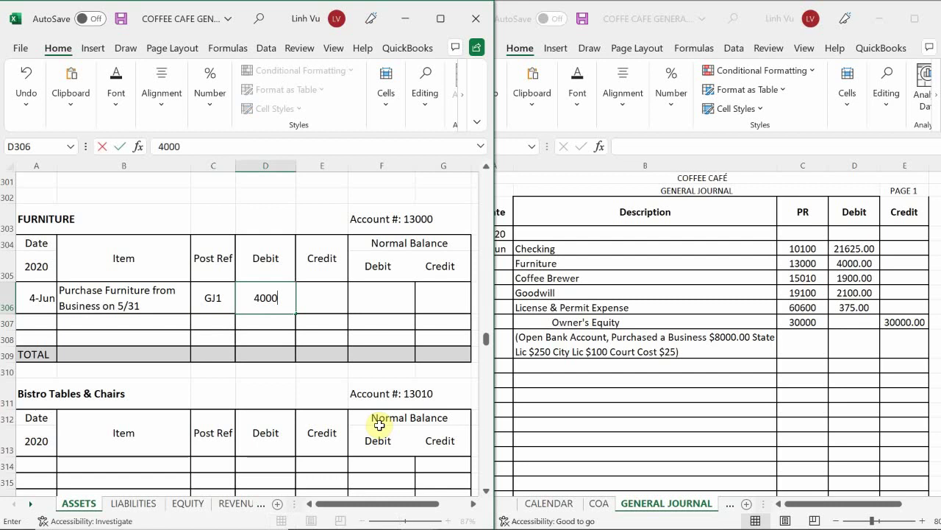
pyautogui.write('.00')
pyautogui.press('Return')
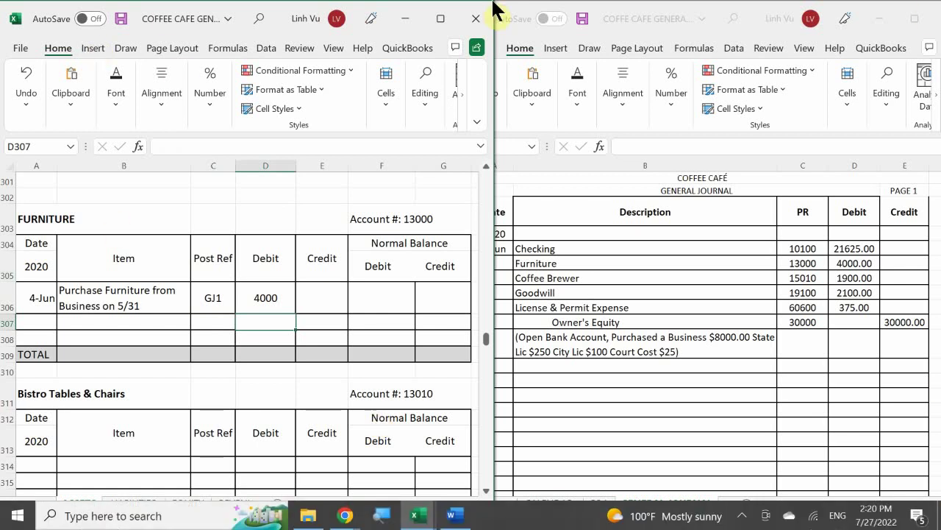
# Apply the comma number style to the FURNITURE account's debit, credit and normal balance cells D306:G309
pyautogui.moveTo(247, 303); pyautogui.dragTo(433, 353)
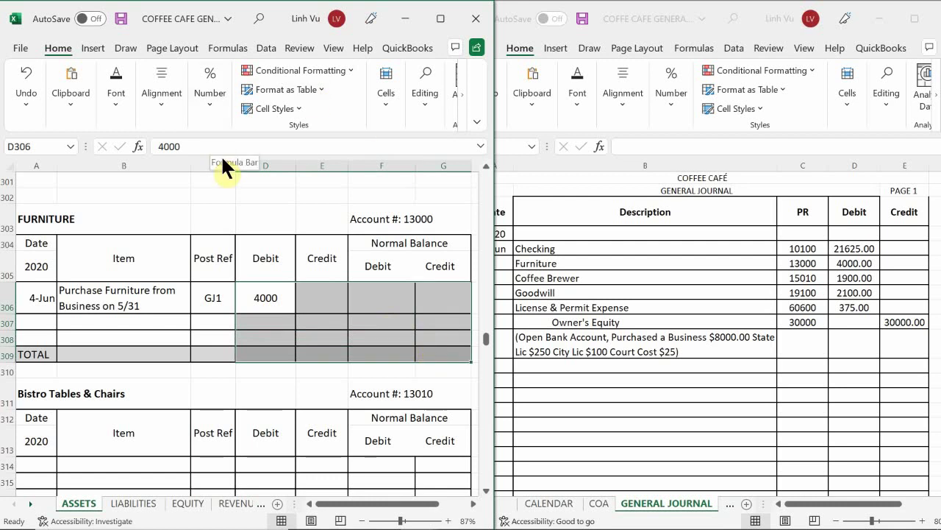
pyautogui.click(167, 93)
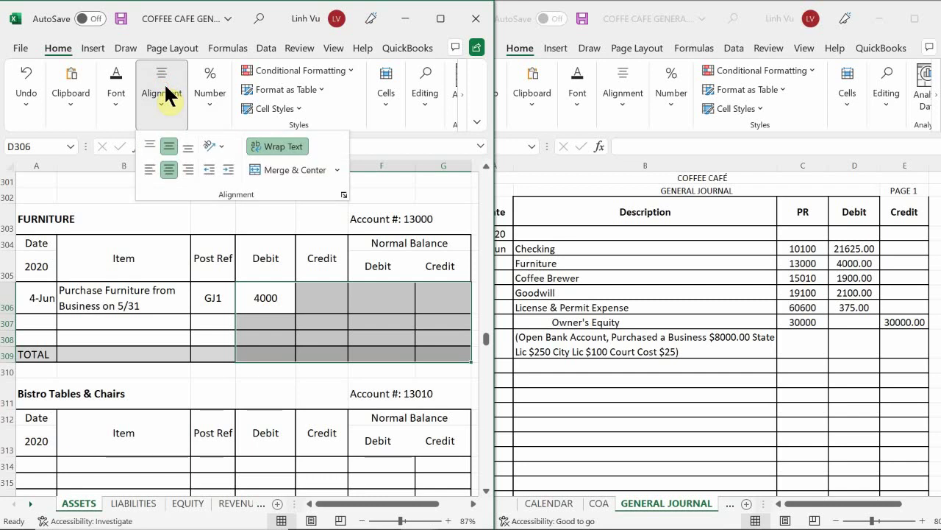
pyautogui.click(210, 96)
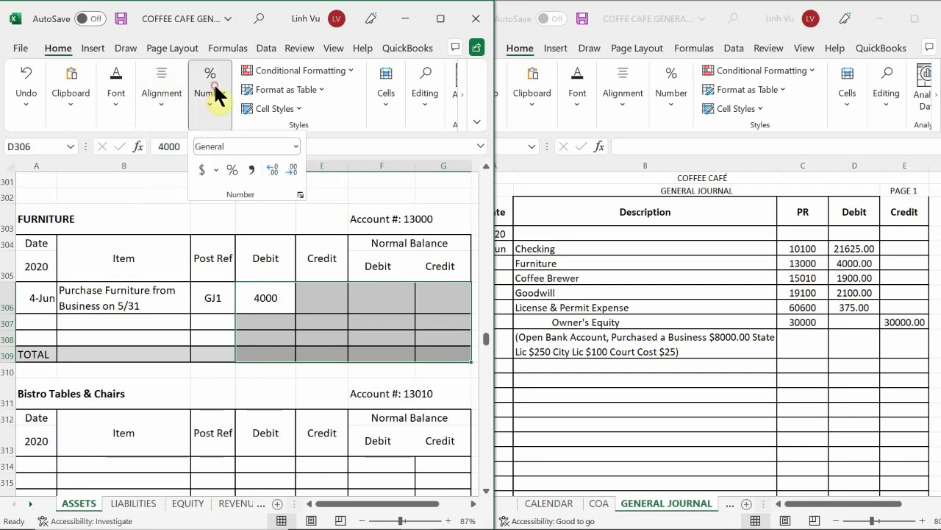
pyautogui.click(251, 169)
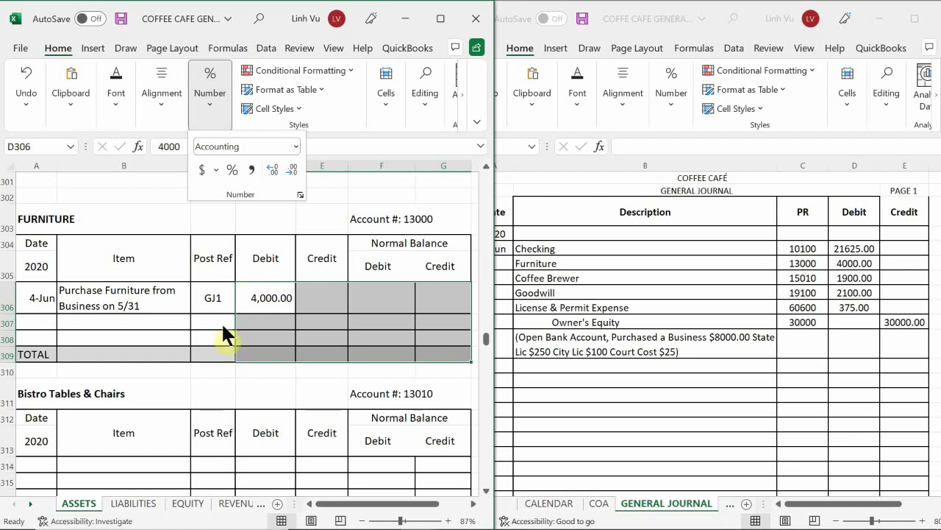
pyautogui.click(245, 298)
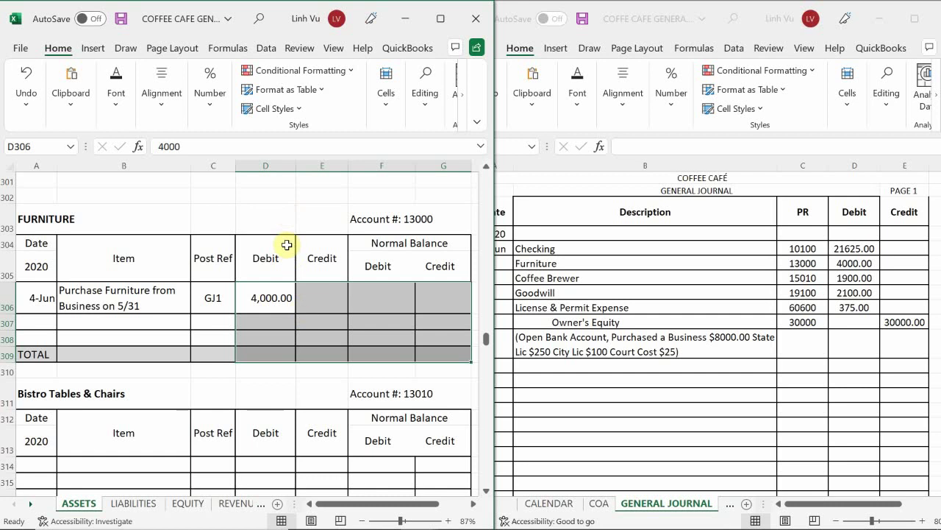
# Calculate the FURNITURE account's debit normal balance in F306 with the formula =D306
pyautogui.click(390, 297)
pyautogui.write('=')
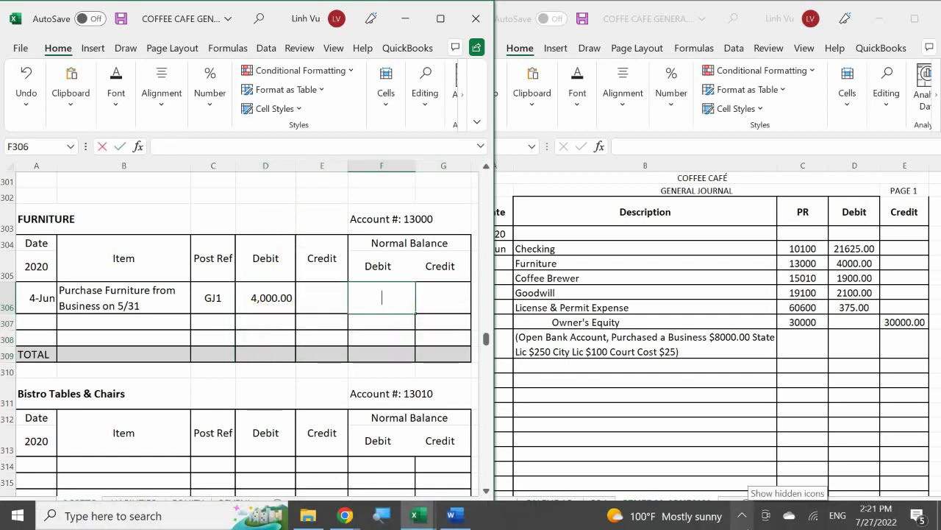
pyautogui.press('Left')
pyautogui.press('Left')
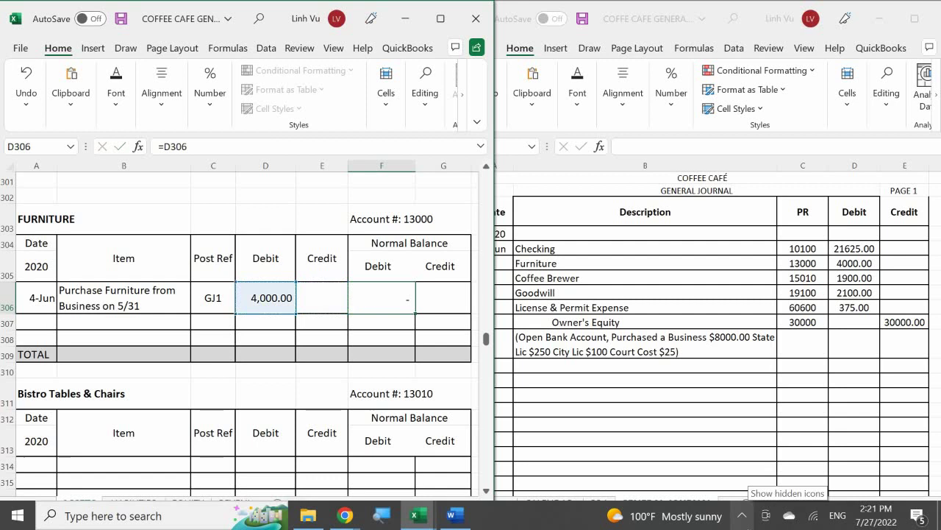
pyautogui.press('Return')
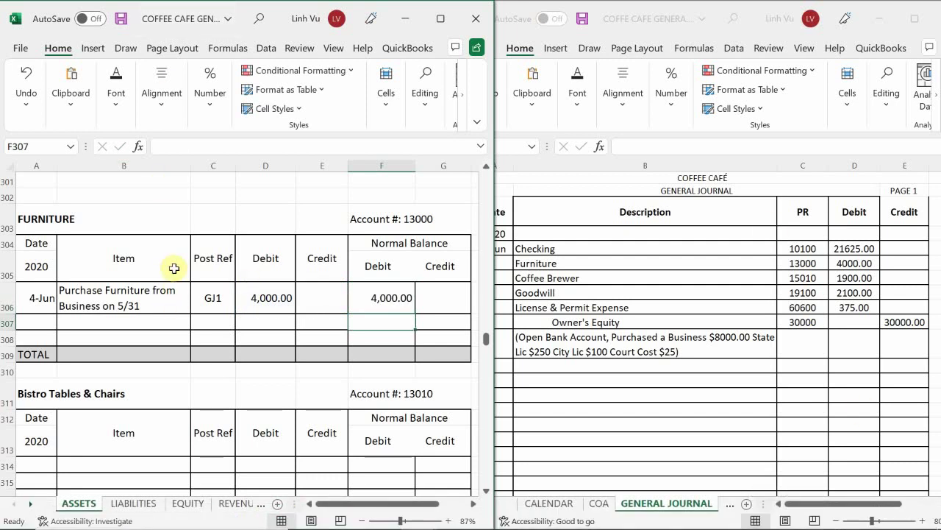
# Enter the date 6/4 in A450, the first row of the Coffee Brewer account on the ASSETS sheet
pyautogui.scroll(-16, 172, 267)
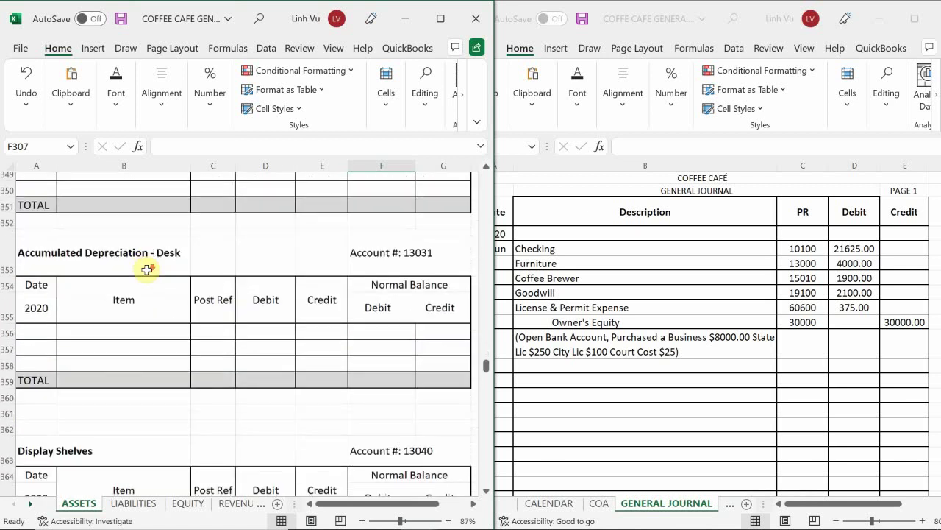
pyautogui.scroll(-14, 147, 270)
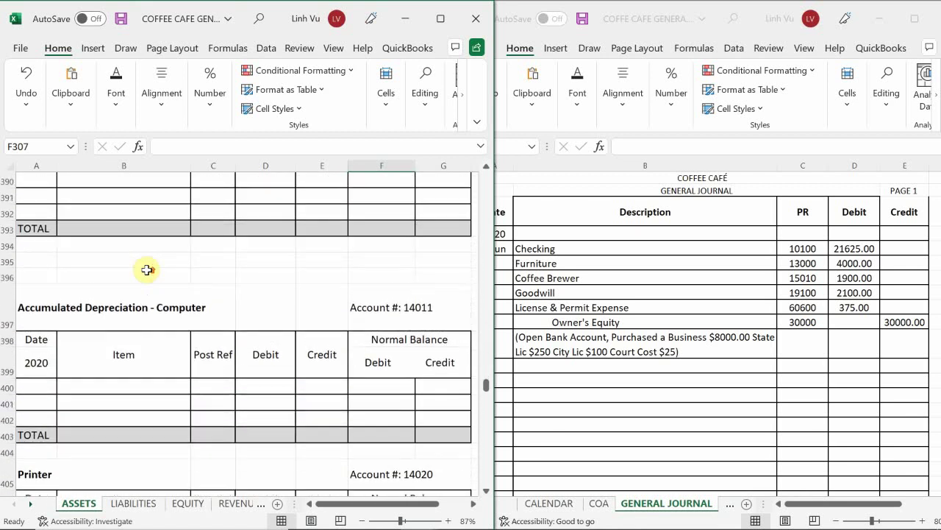
pyautogui.scroll(3, 147, 270)
pyautogui.scroll(-12, 147, 270)
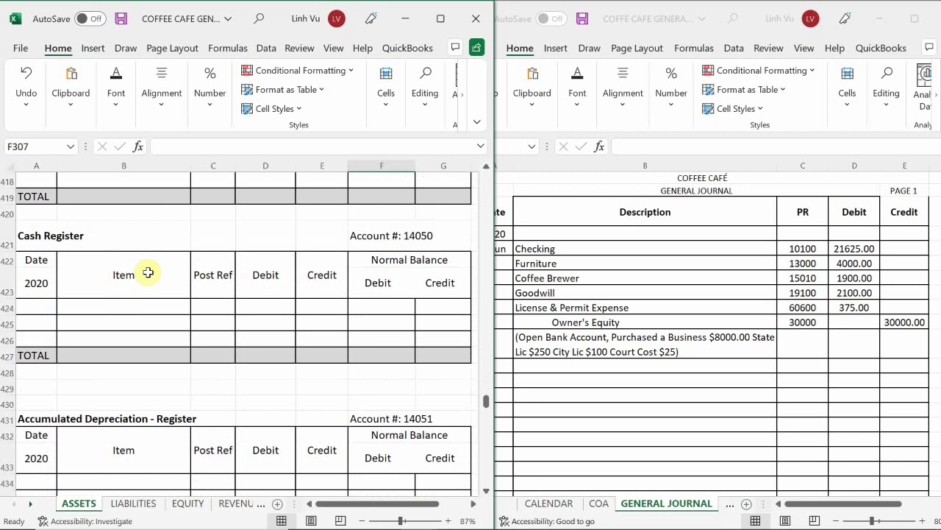
pyautogui.scroll(-7, 148, 272)
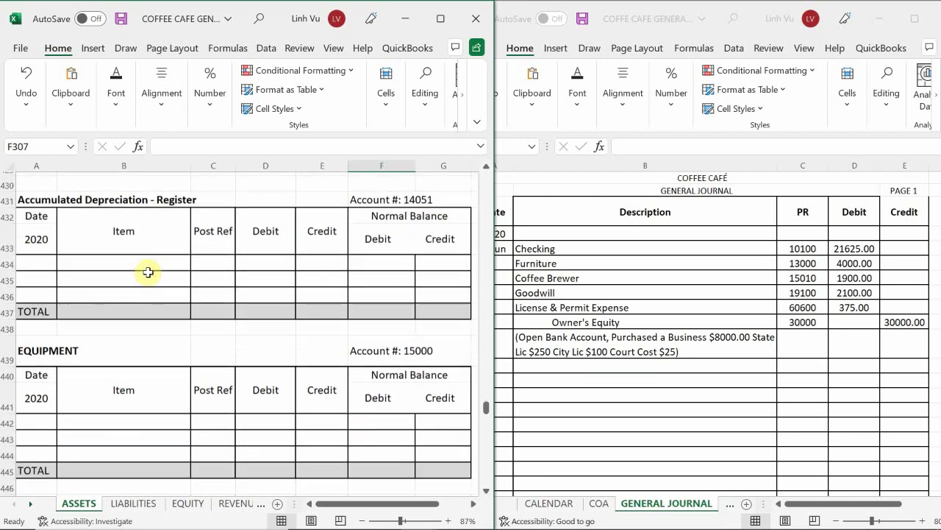
pyautogui.scroll(-3, 148, 272)
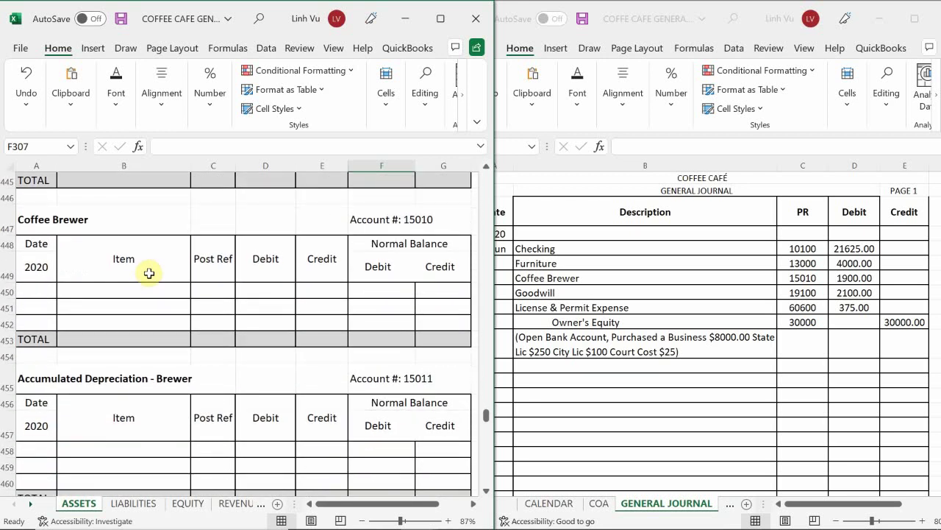
pyautogui.click(36, 291)
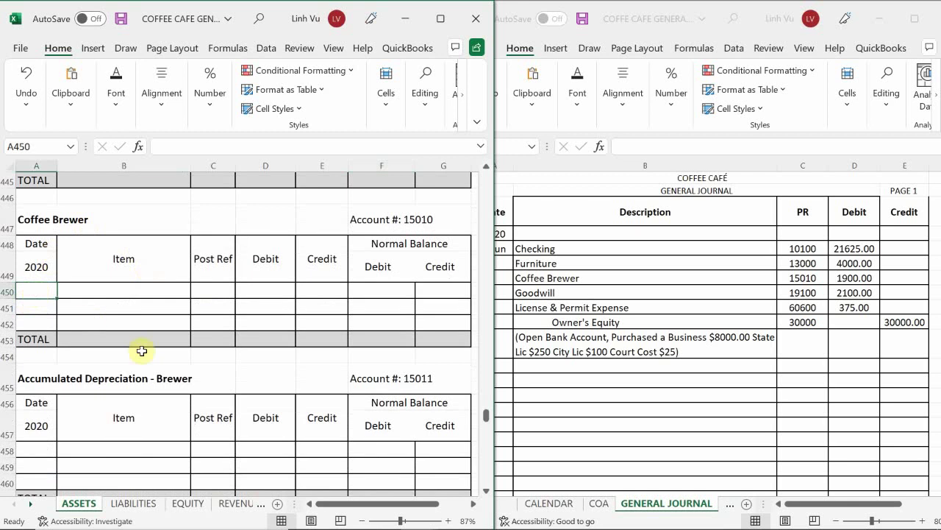
pyautogui.write('6/4')
pyautogui.press('Tab')
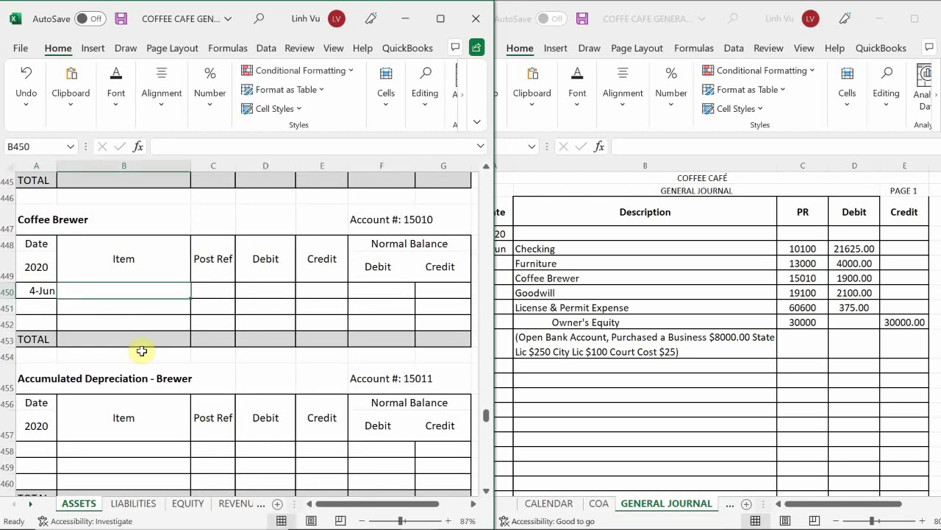
# Enter "Purchased Brewer #1 from Business on 5/31" as the item in B450 of the Coffee Brewer account
pyautogui.write('P')
pyautogui.press('BackSpace')
pyautogui.write('Py')
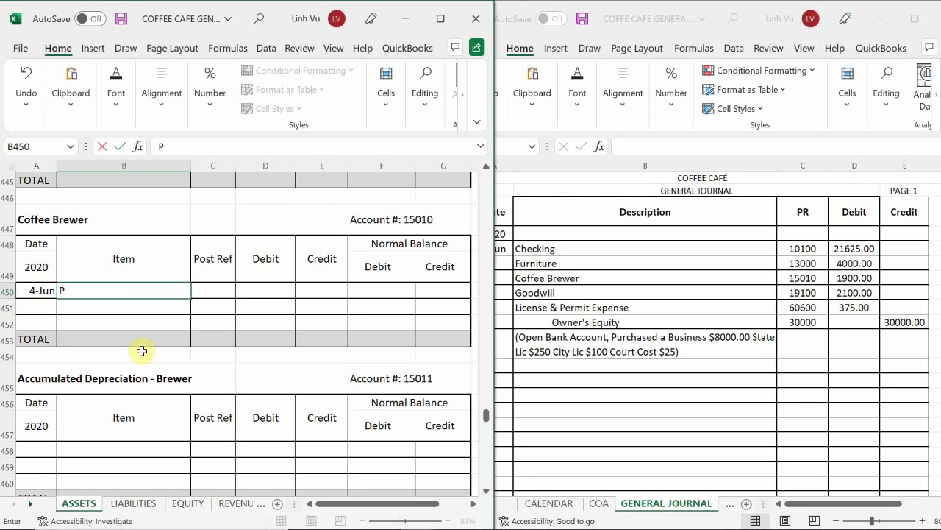
pyautogui.press('BackSpace')
pyautogui.write('yr')
pyautogui.press('BackSpace')
pyautogui.press('BackSpace')
pyautogui.write('ur')
pyautogui.write('chasese')
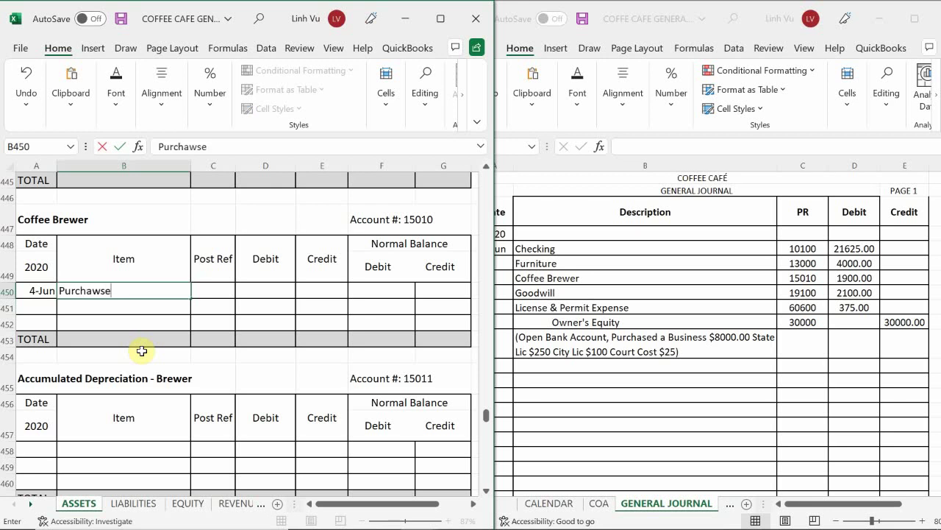
pyautogui.press('BackSpace')
pyautogui.press('BackSpace')
pyautogui.press('BackSpace')
pyautogui.press('BackSpace')
pyautogui.write('sed ')
pyautogui.write('C')
pyautogui.press('BackSpace')
pyautogui.write('Brewer #')
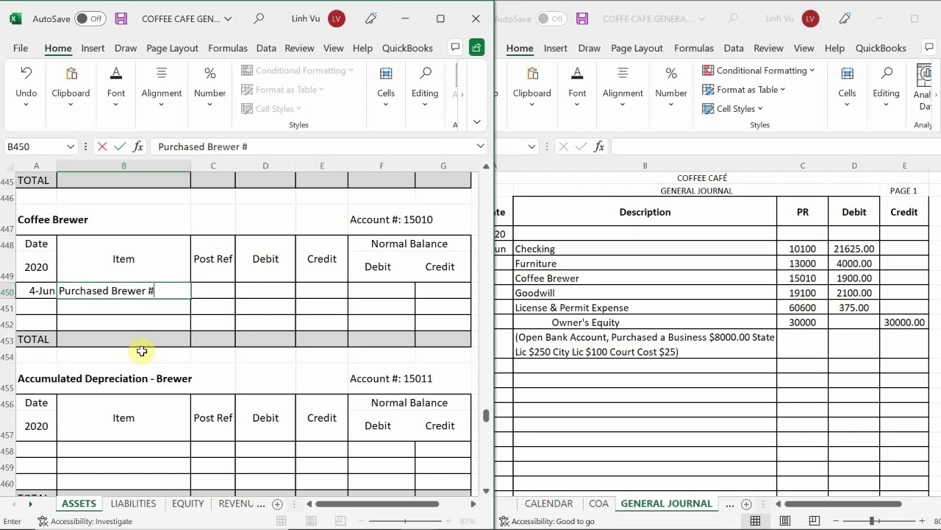
pyautogui.write('1 from B')
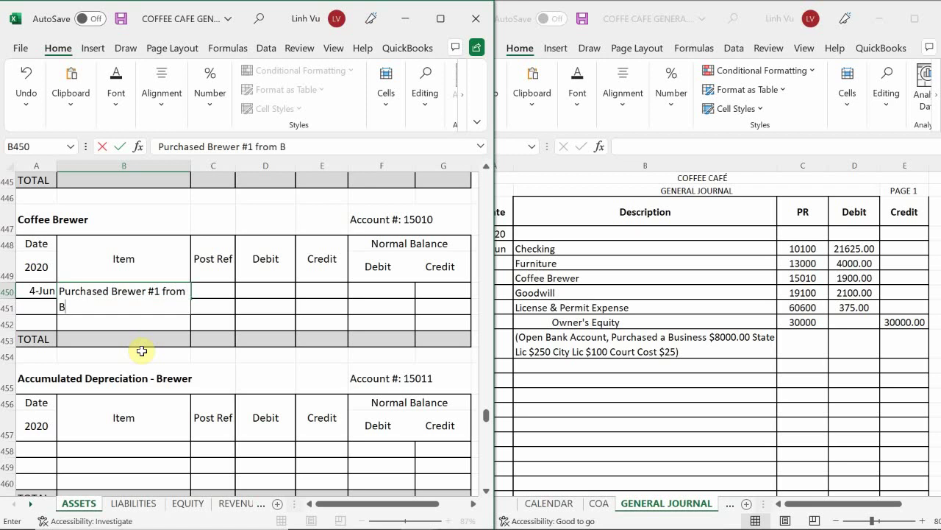
pyautogui.write('u')
pyautogui.press('BackSpace')
pyautogui.write('usiness on 5')
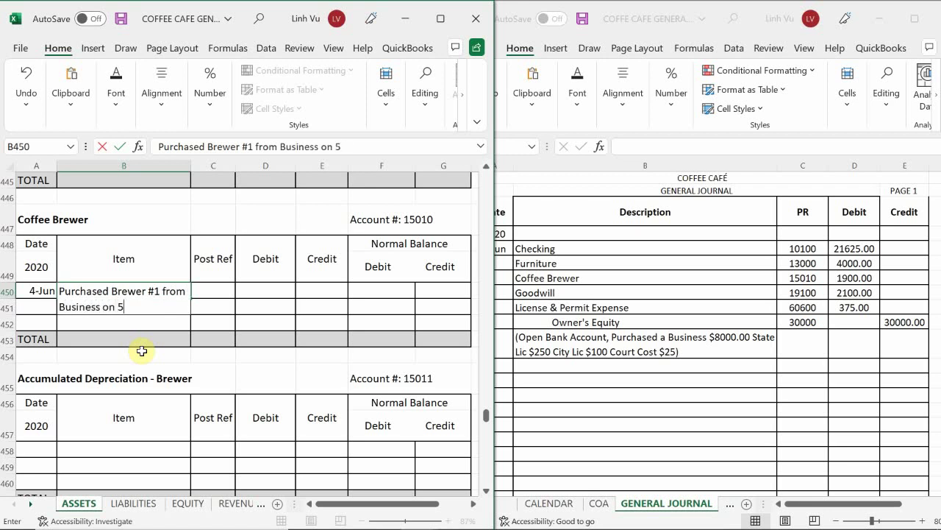
pyautogui.write('/31')
pyautogui.press('Tab')
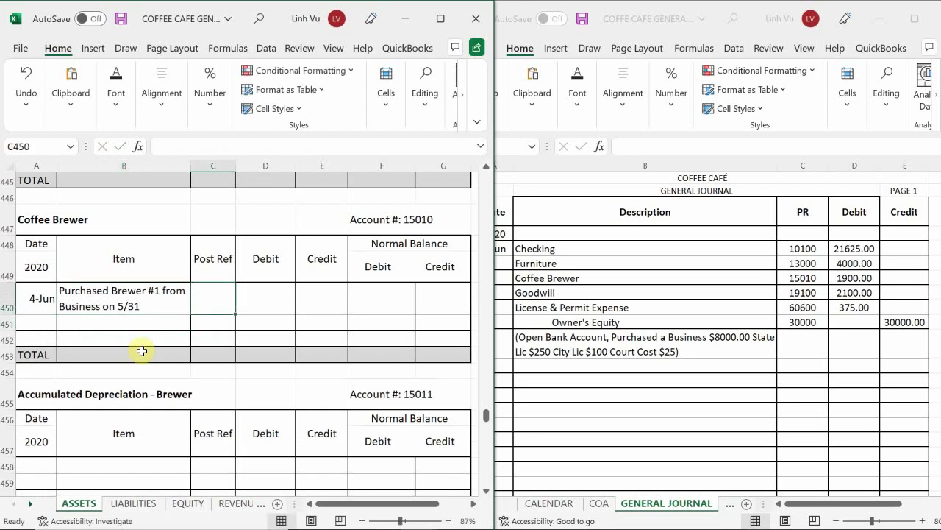
# Enter the posting reference GJ1 in C450 and the debit amount 1900.00 in D450 for the brewer purchase
pyautogui.write('GJ1')
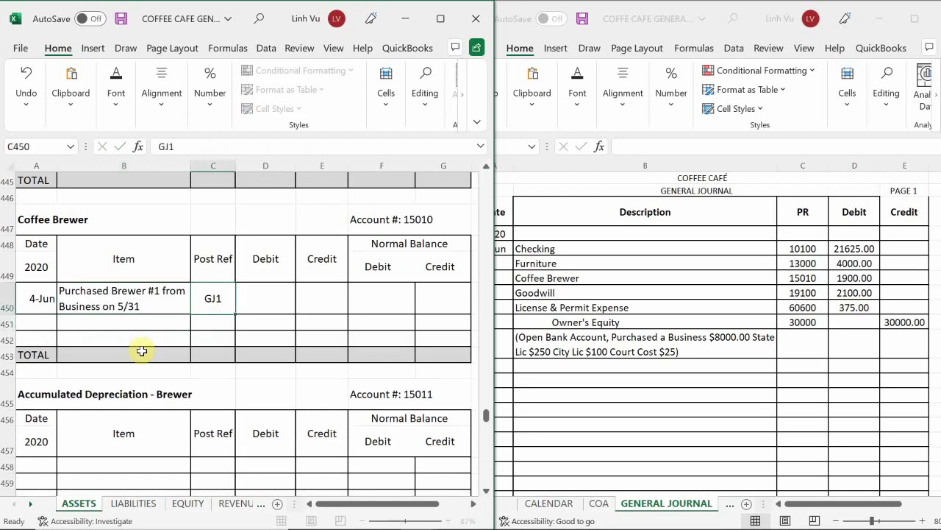
pyautogui.press('Return')
pyautogui.press('Right')
pyautogui.press('Up')
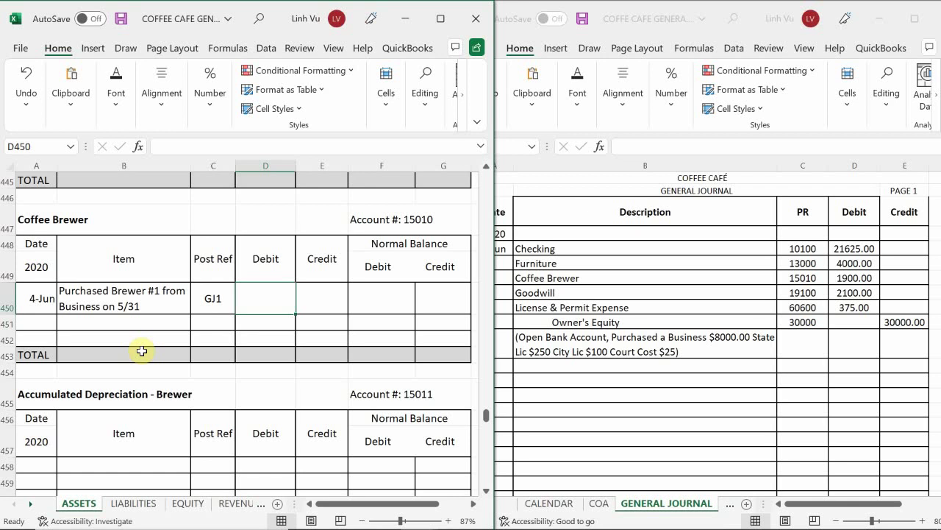
pyautogui.write('1900.00')
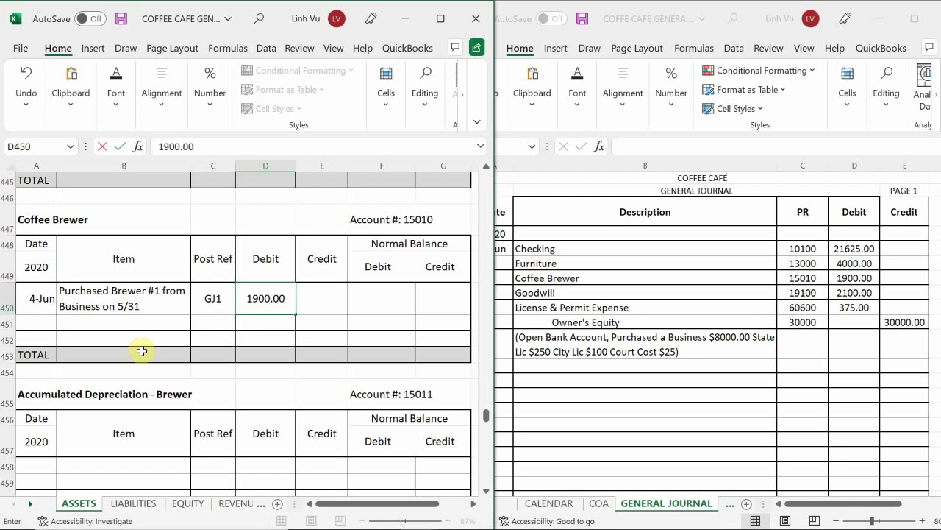
pyautogui.press('Return')
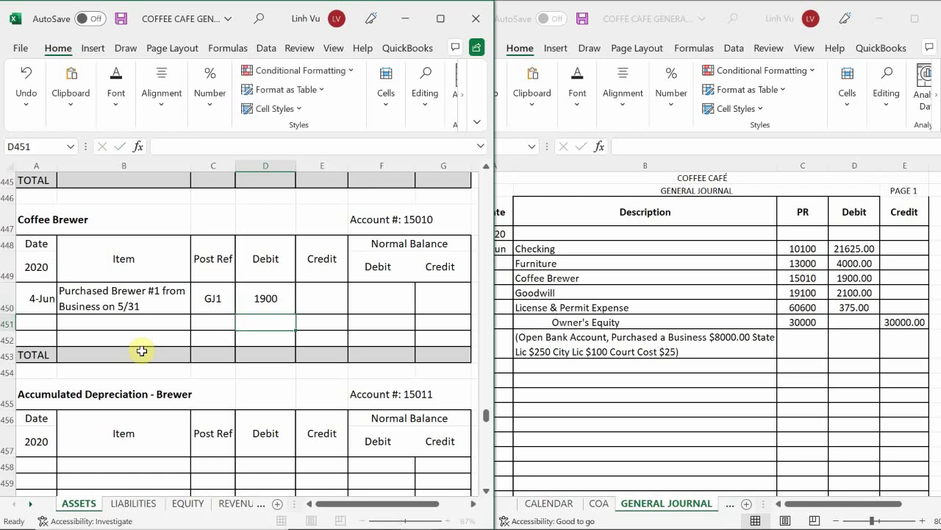
# Calculate the Coffee Brewer account's debit normal balance in F450 with the formula =D450
pyautogui.press('Up')
pyautogui.press('Right')
pyautogui.press('Right')
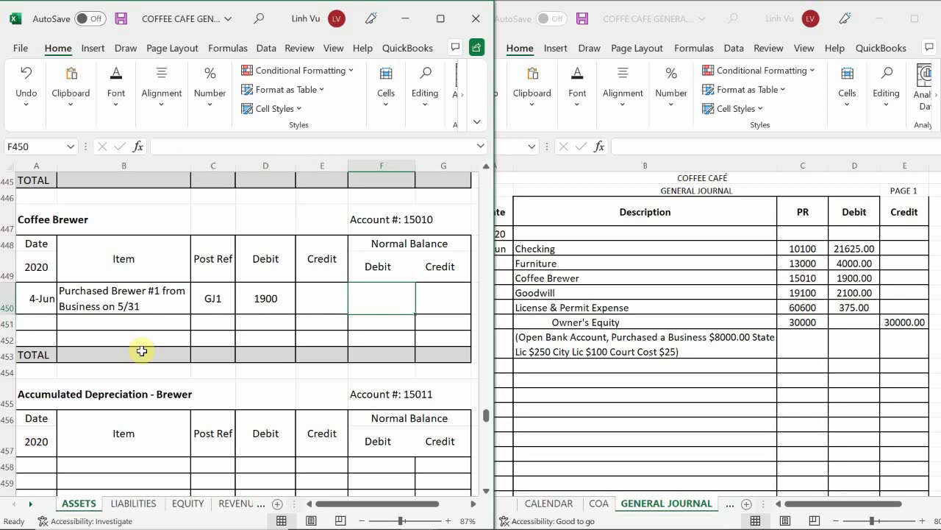
pyautogui.write('=')
pyautogui.press('Left')
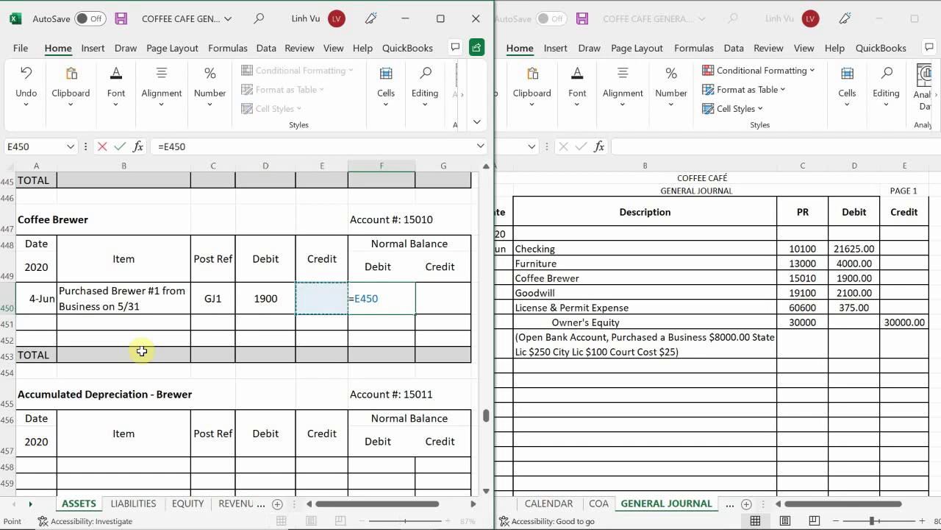
pyautogui.press('Left')
pyautogui.press('Return')
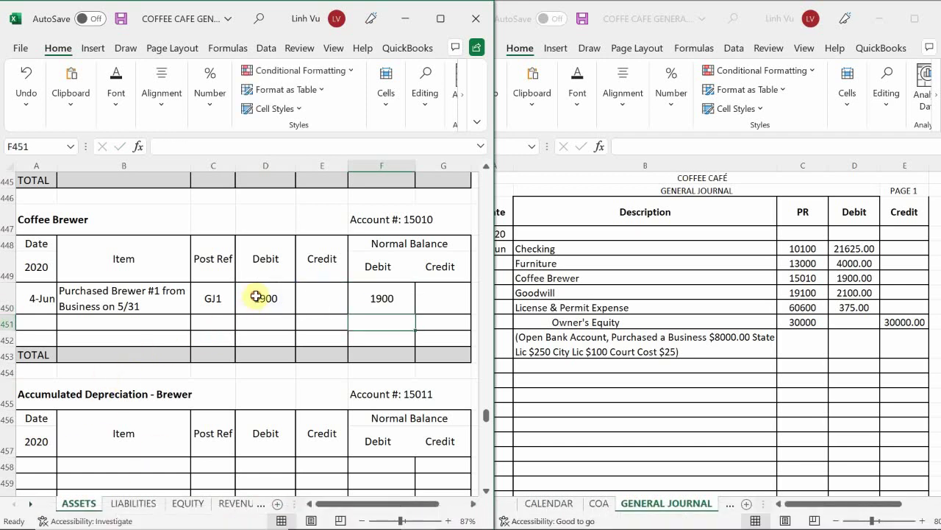
# Apply the comma number format to the Coffee Brewer account's amount cells D450:G453
pyautogui.moveTo(253, 297); pyautogui.dragTo(426, 353)
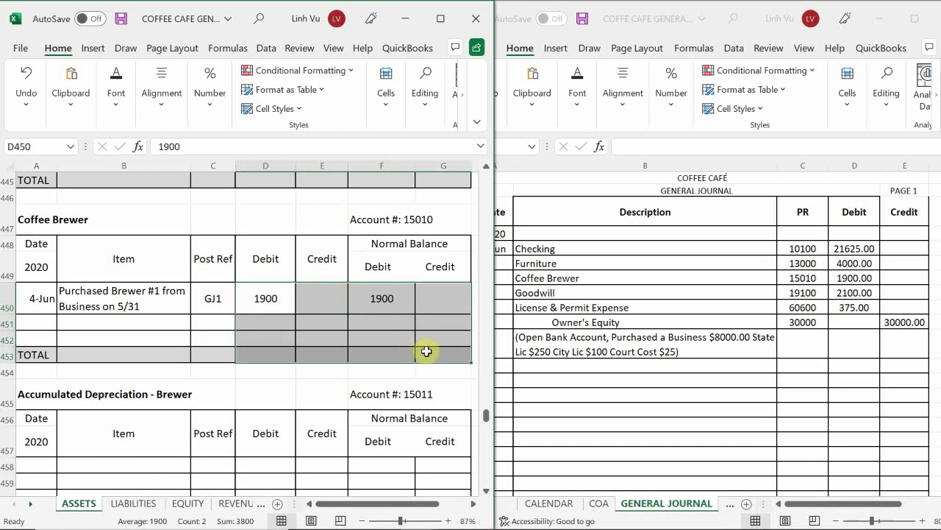
pyautogui.click(210, 94)
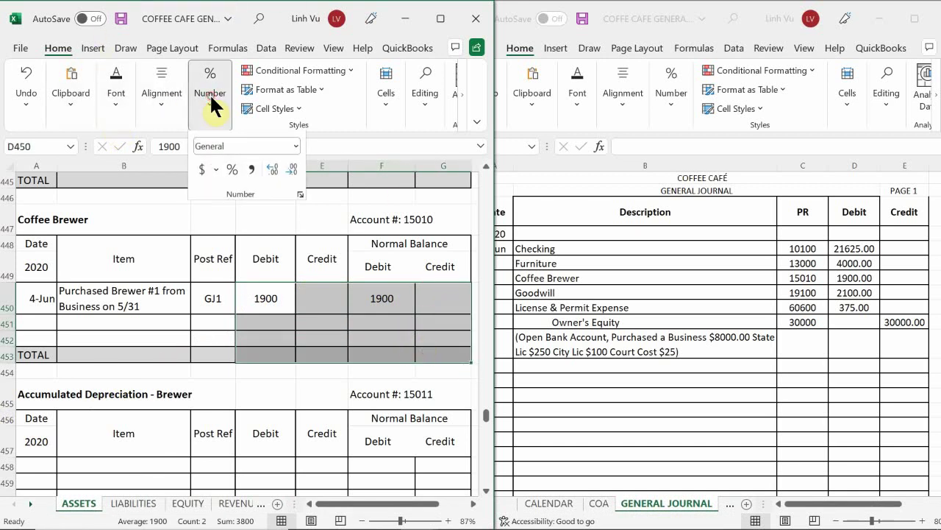
pyautogui.click(251, 168)
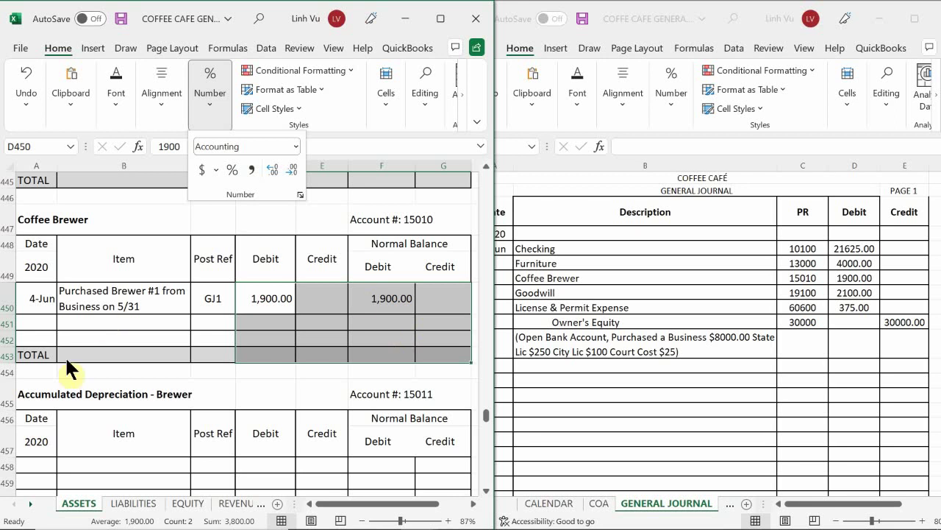
# Enter the date 6/4 in A554, the first row of the GOODWILL account on the ASSETS sheet
pyautogui.scroll(-2, 116, 294)
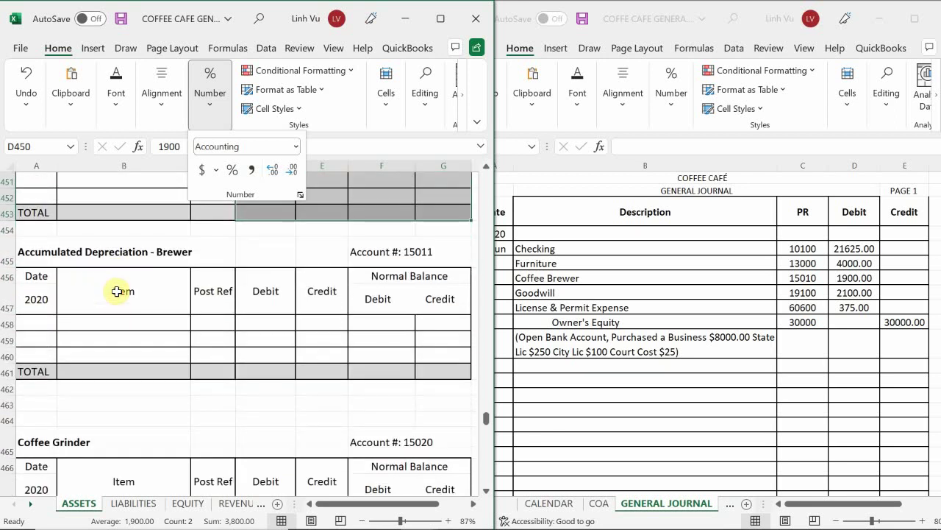
pyautogui.scroll(-1, 116, 291)
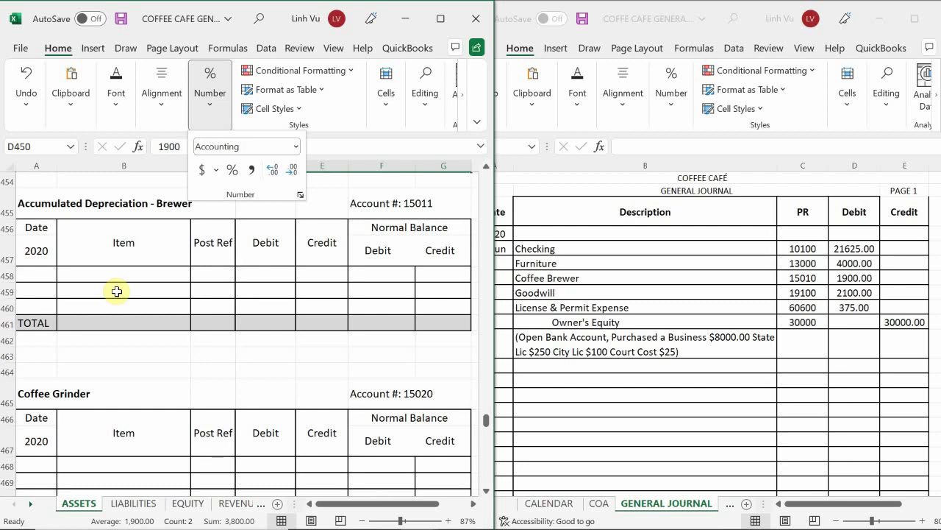
pyautogui.scroll(-15, 117, 291)
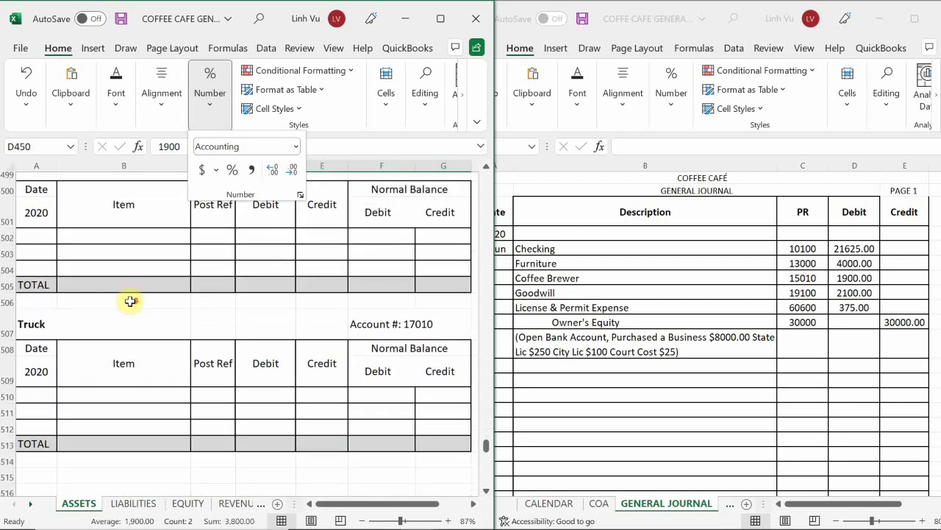
pyautogui.scroll(-8, 129, 301)
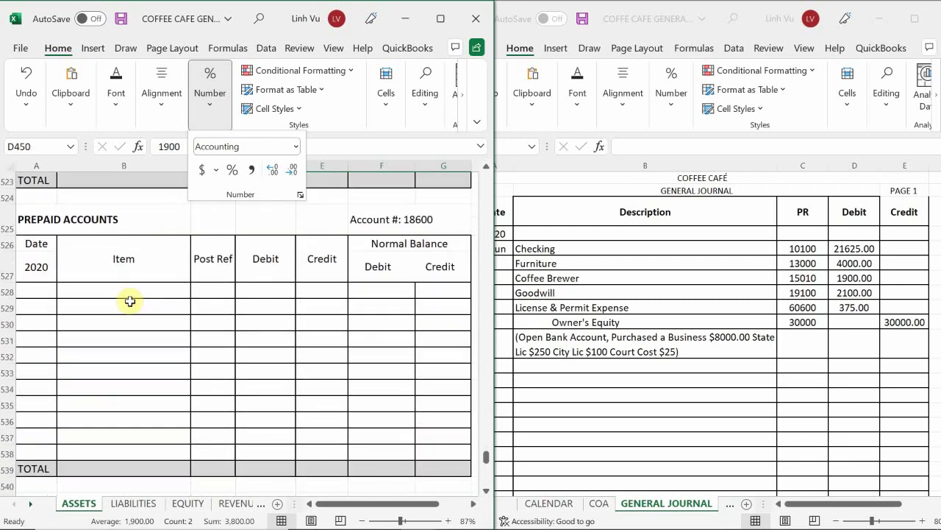
pyautogui.scroll(-3, 129, 301)
pyautogui.scroll(4, 130, 301)
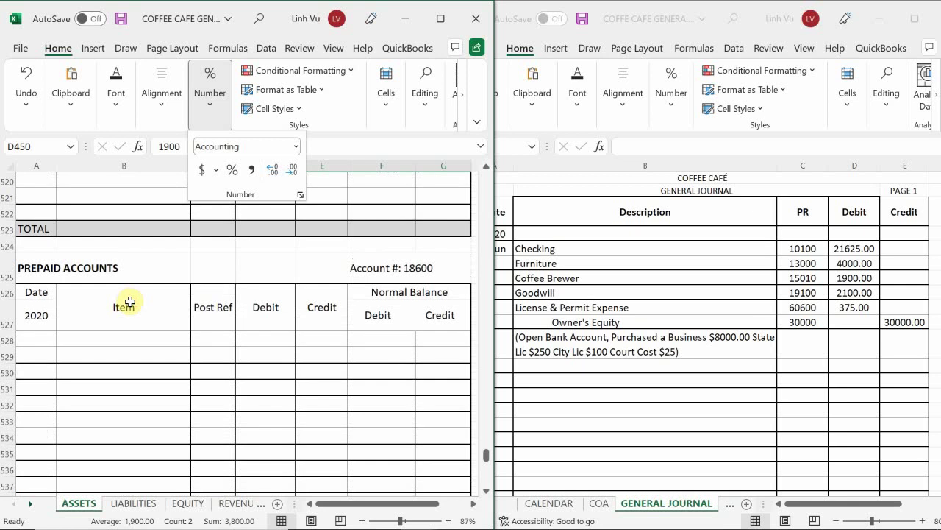
pyautogui.scroll(-1, 129, 301)
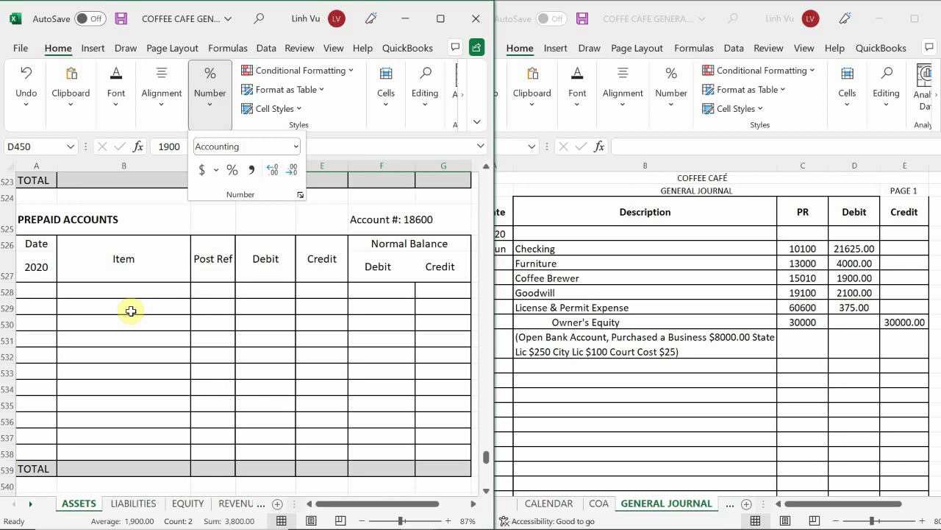
pyautogui.scroll(-4, 131, 311)
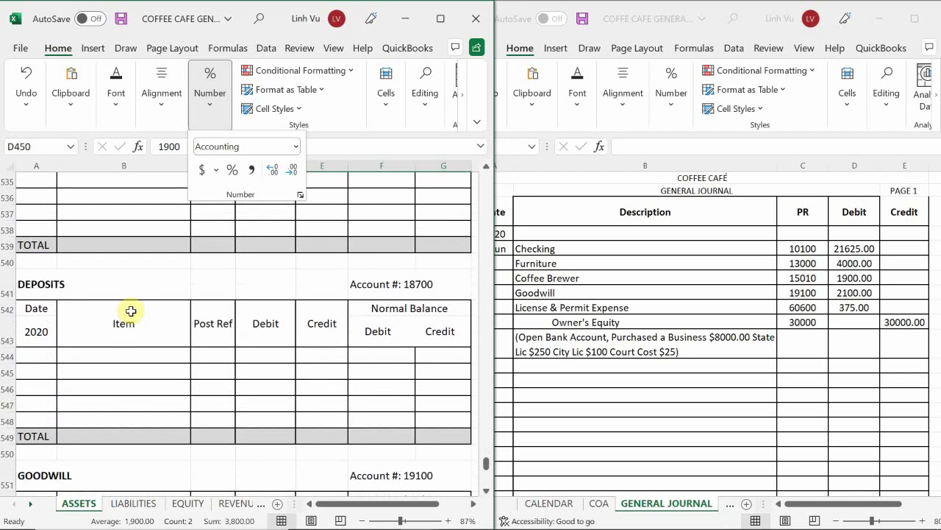
pyautogui.scroll(-3, 131, 311)
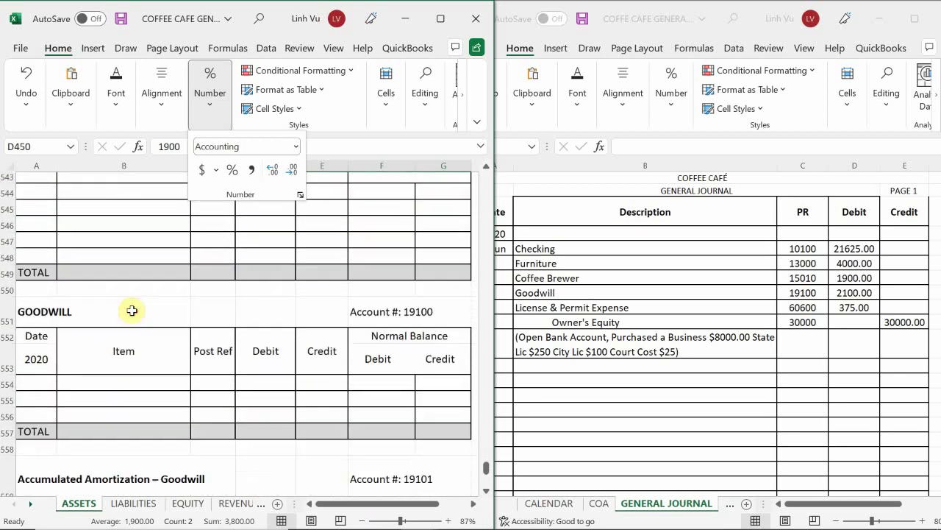
pyautogui.scroll(-1, 131, 311)
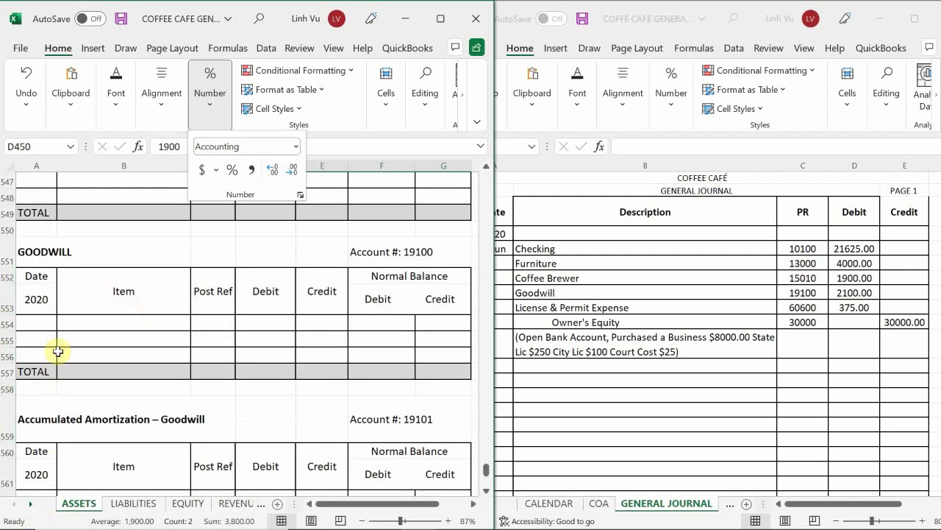
pyautogui.click(34, 324)
pyautogui.write('6/')
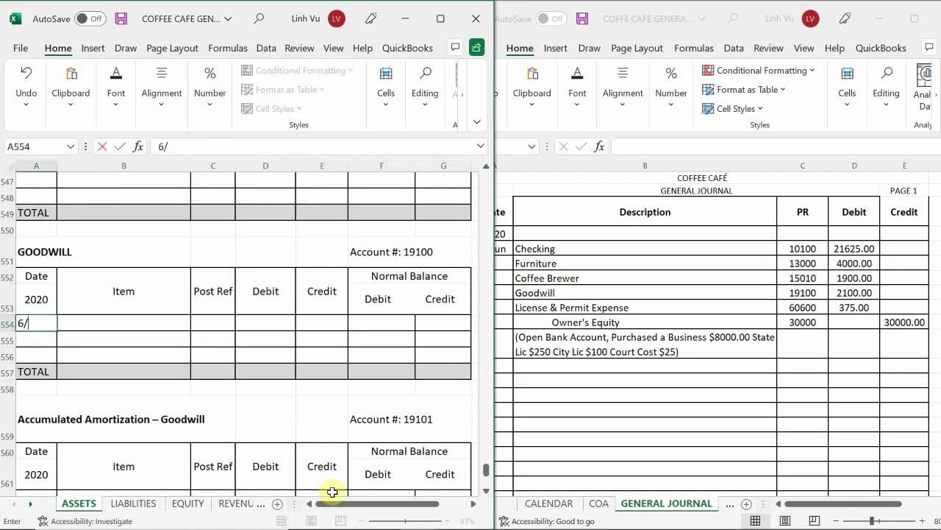
pyautogui.write('4')
pyautogui.press('Return')
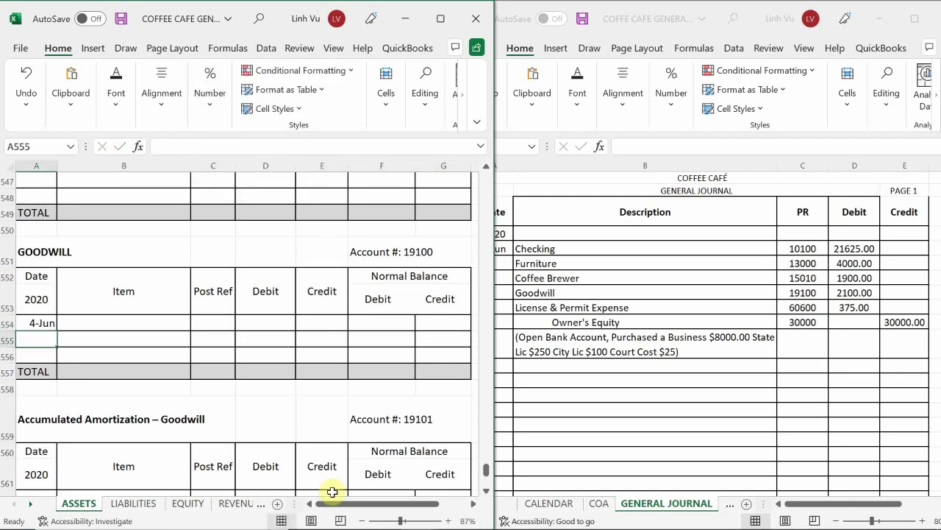
# Enter "Purchased Business on 5/31" as the item in B554 of the GOODWILL account
pyautogui.press('Right')
pyautogui.press('Up')
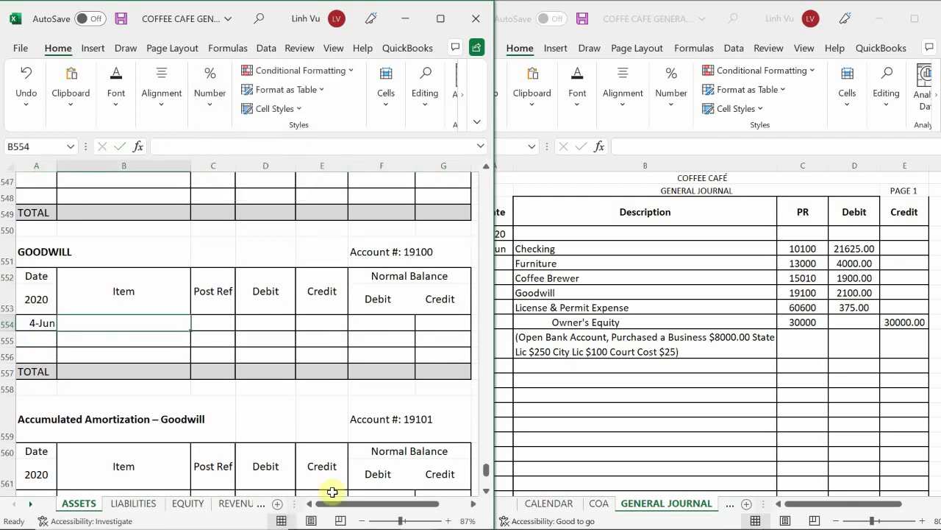
pyautogui.write('P')
pyautogui.press('BackSpace')
pyautogui.write('Pu')
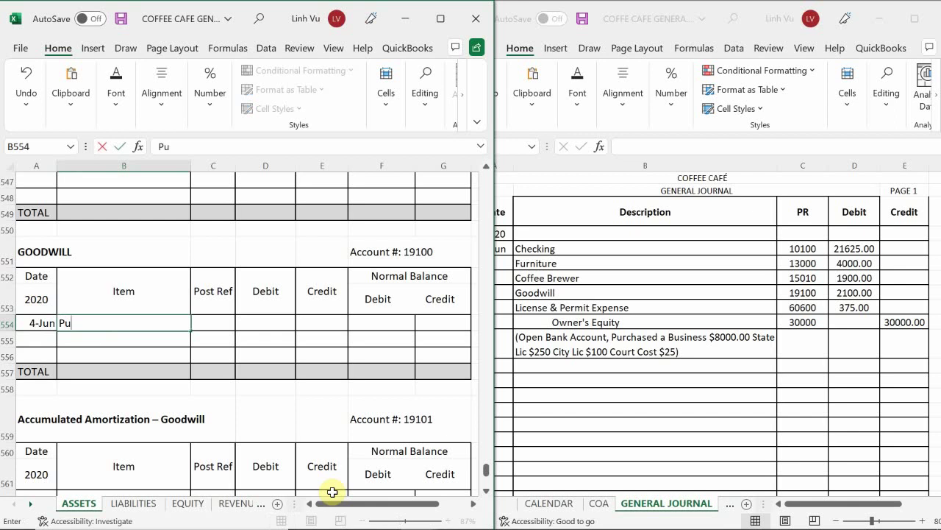
pyautogui.write('rchased B')
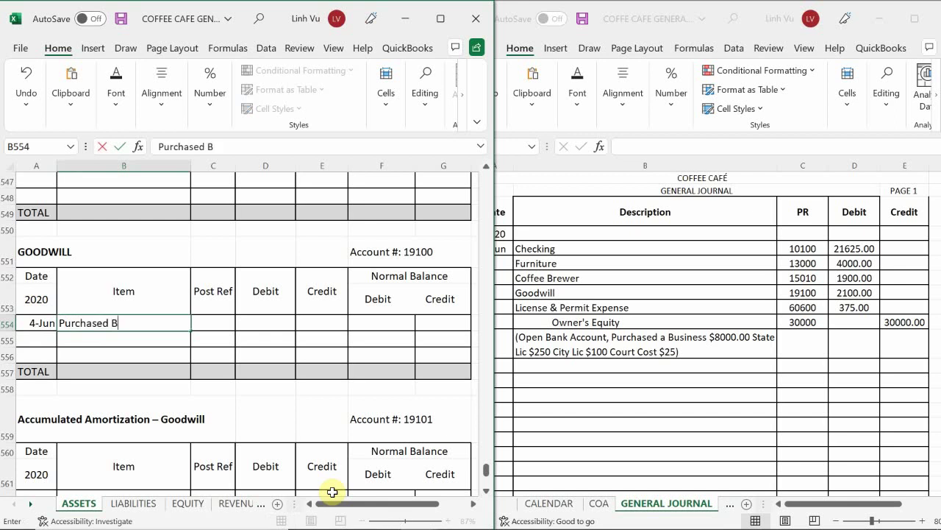
pyautogui.write('usiness on 5/31')
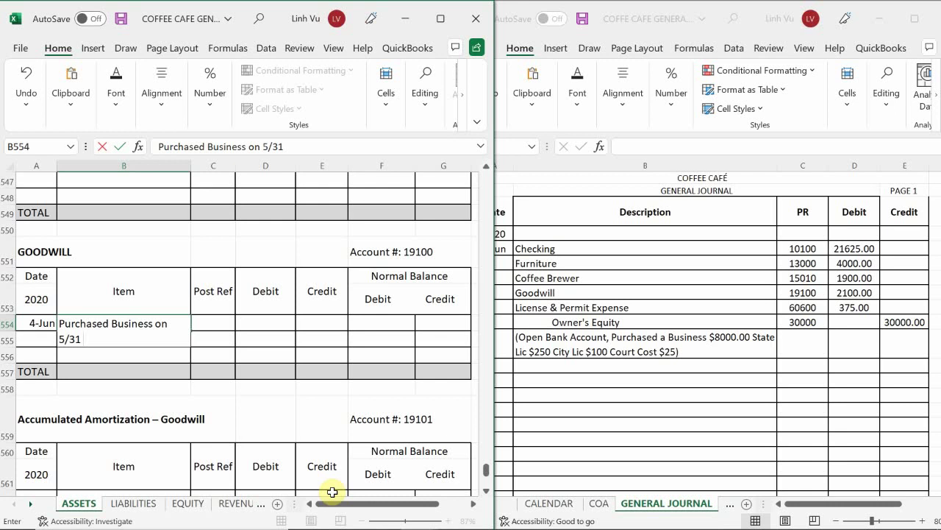
pyautogui.press('Return')
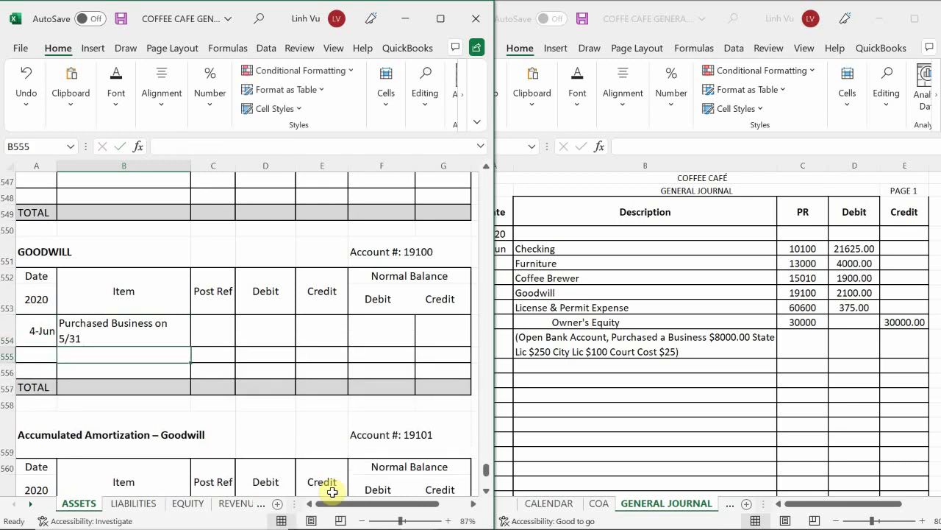
# Select the posting reference cell C554 in the GOODWILL account's first row
pyautogui.press('Right')
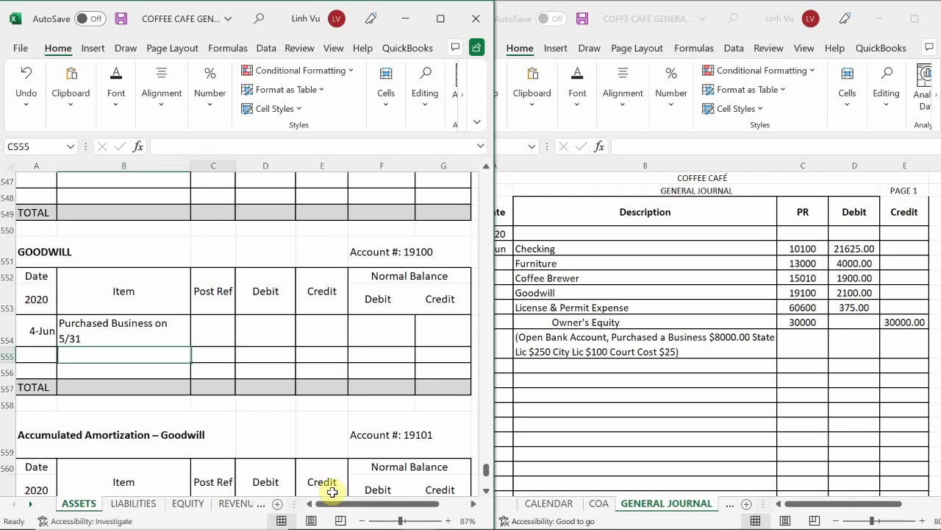
pyautogui.press('Up')
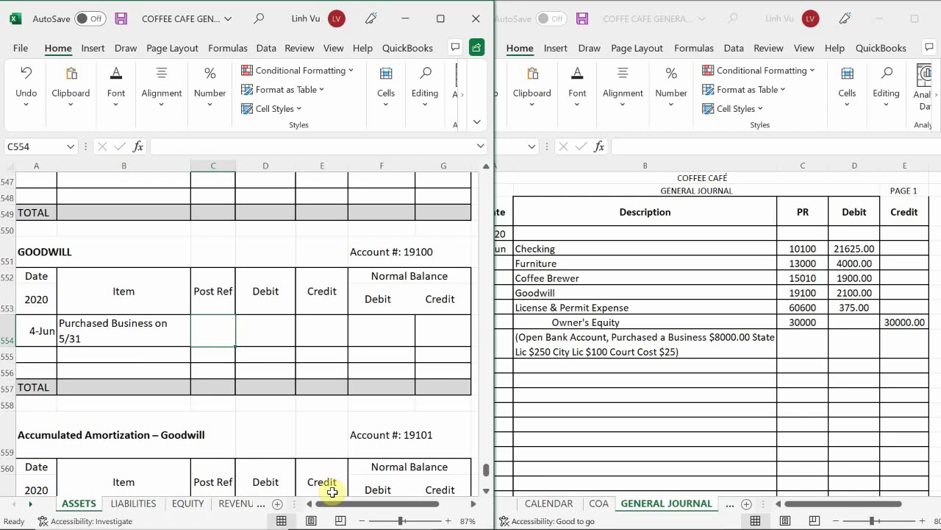
# Enter post reference GJ1 and a debit of 2100 in the Goodwill ledger's 4-Jun row
pyautogui.write('GJ')
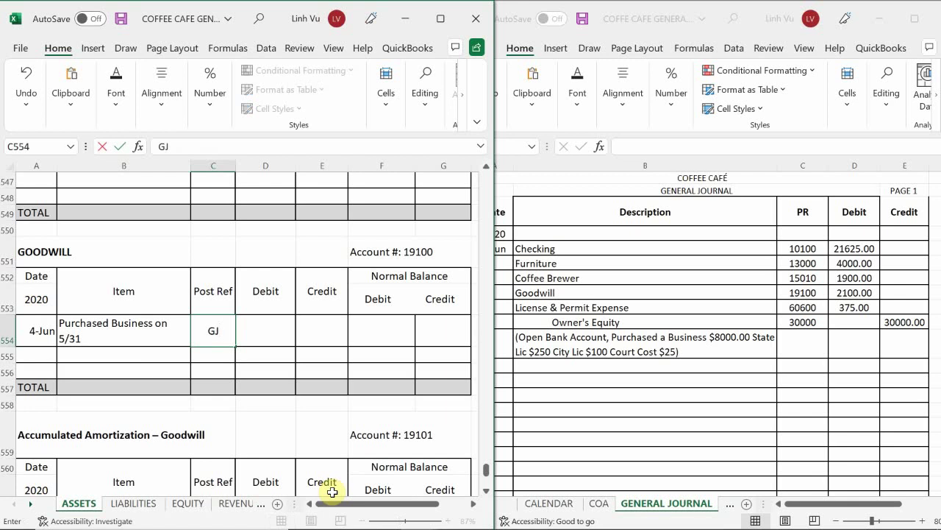
pyautogui.write('1')
pyautogui.press('Tab')
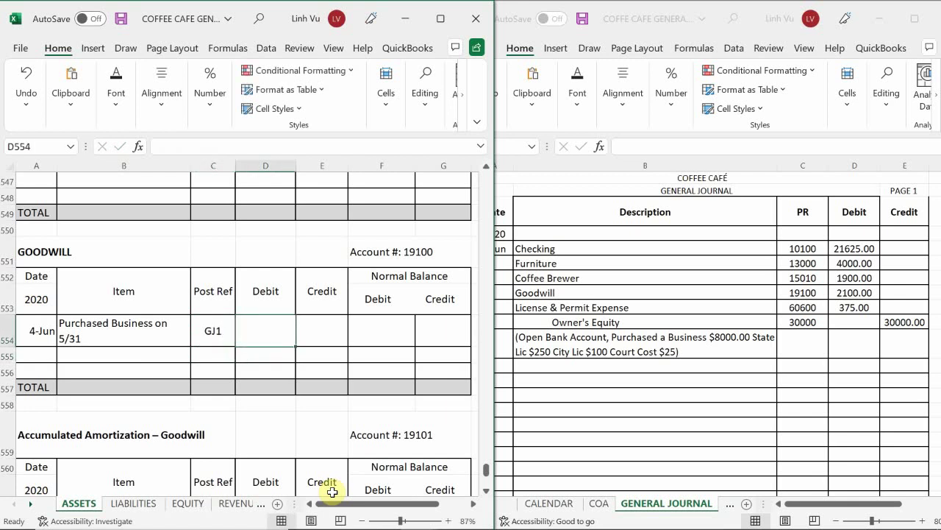
pyautogui.write('2100')
pyautogui.press('Return')
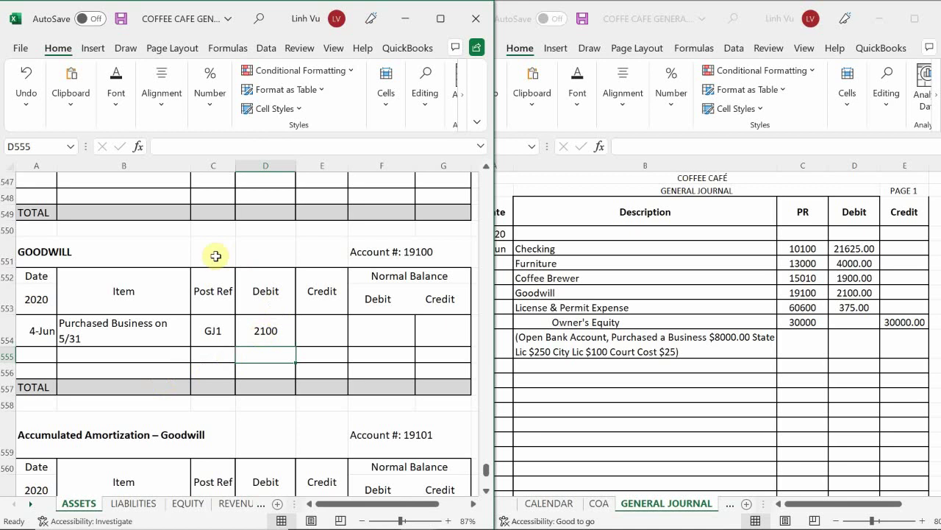
# Set the Goodwill ledger's 4-Jun normal debit balance to the formula =D554
pyautogui.click(372, 328)
pyautogui.write('=')
pyautogui.click(265, 331)
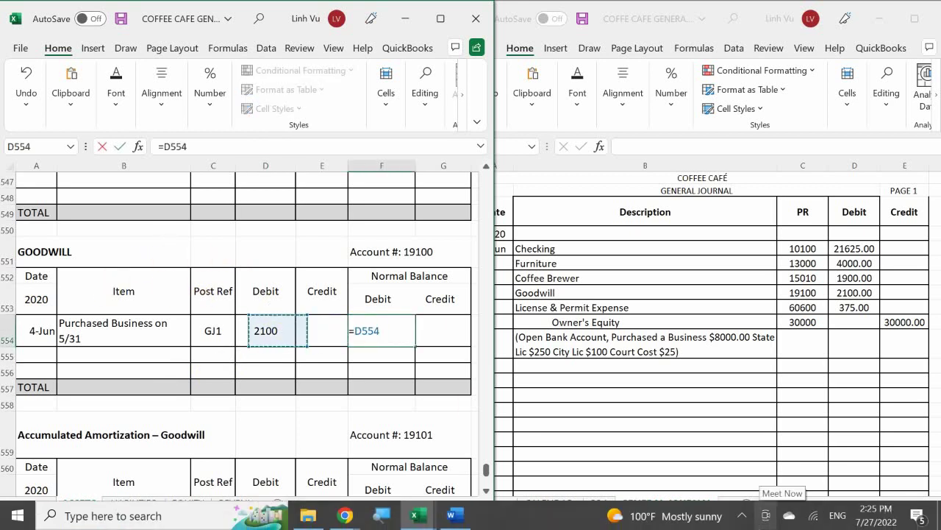
pyautogui.press('Return')
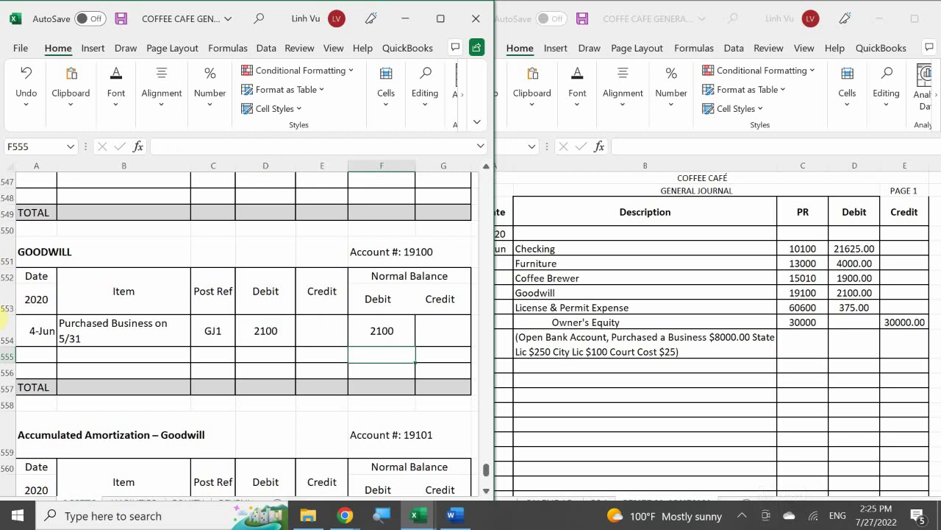
# Apply the comma number format to the Goodwill ledger's amount cells D554:G557, including the total row
pyautogui.click(269, 331)
pyautogui.moveTo(270, 331); pyautogui.dragTo(425, 391)
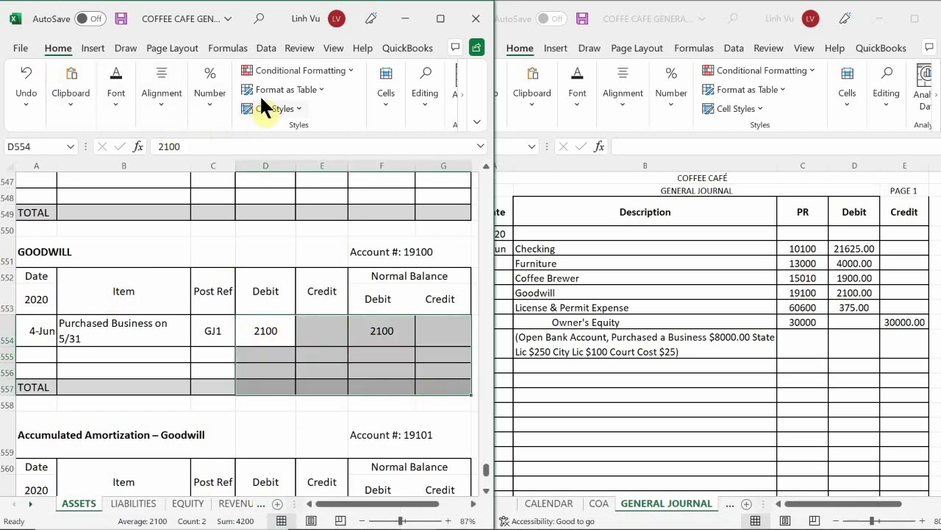
pyautogui.click(210, 87)
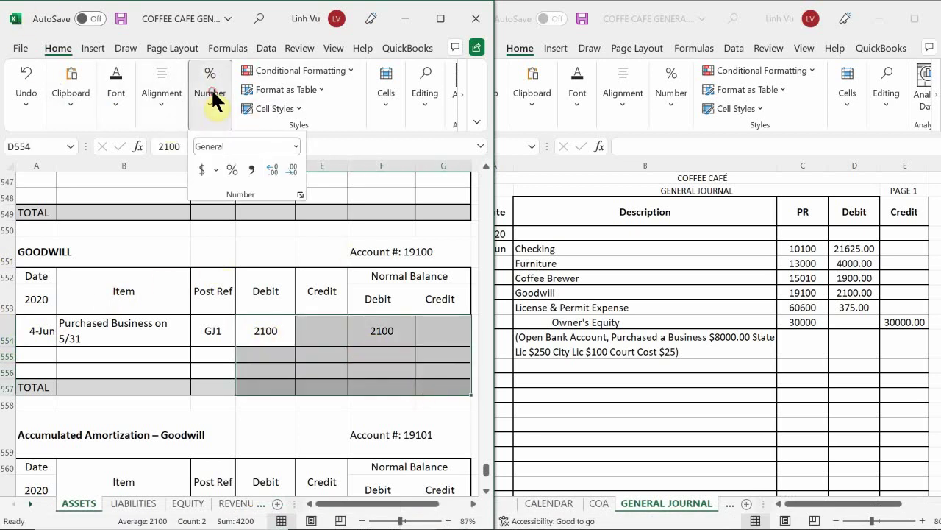
pyautogui.click(250, 169)
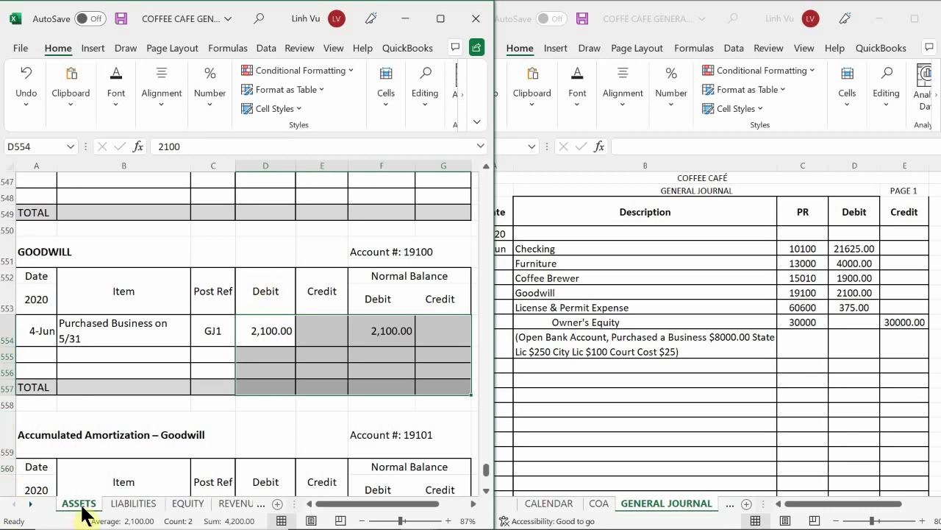
# Enter the date 6/4 in the first row of the License & Permit Expense ledger on the EXPENSES - OP sheet
pyautogui.click(261, 503)
pyautogui.click(257, 506)
pyautogui.click(209, 503)
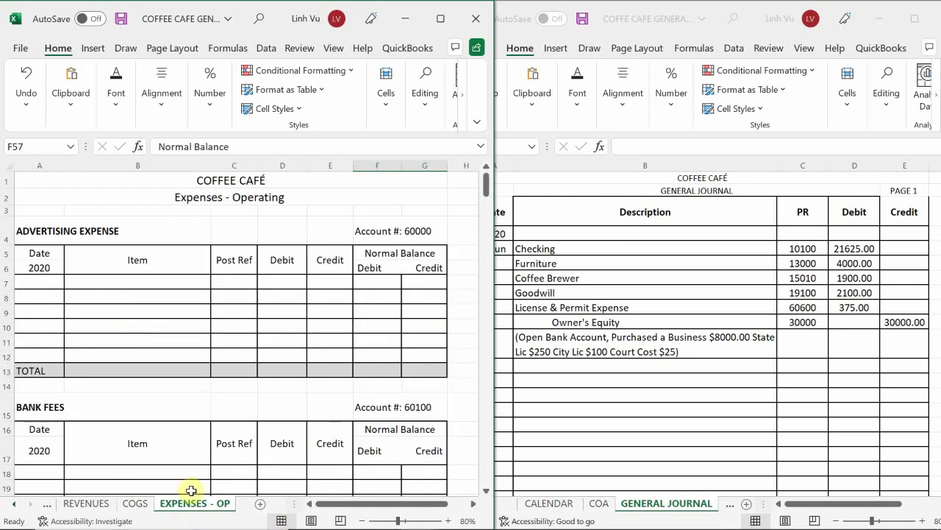
pyautogui.click(97, 286)
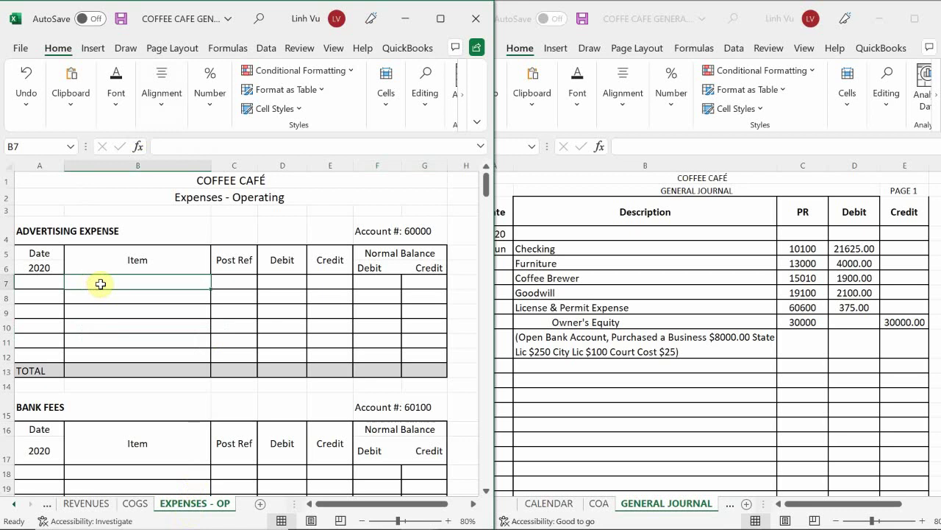
pyautogui.scroll(-13, 100, 283)
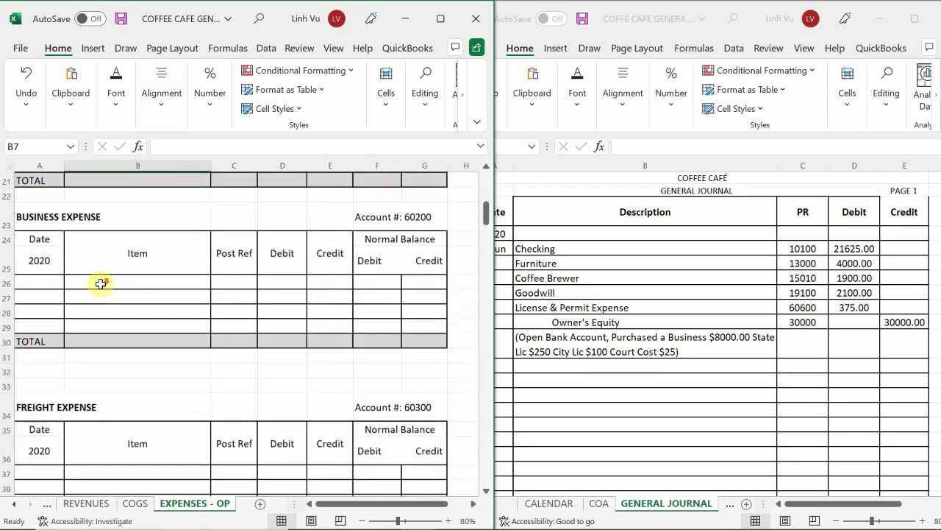
pyautogui.scroll(-20, 102, 284)
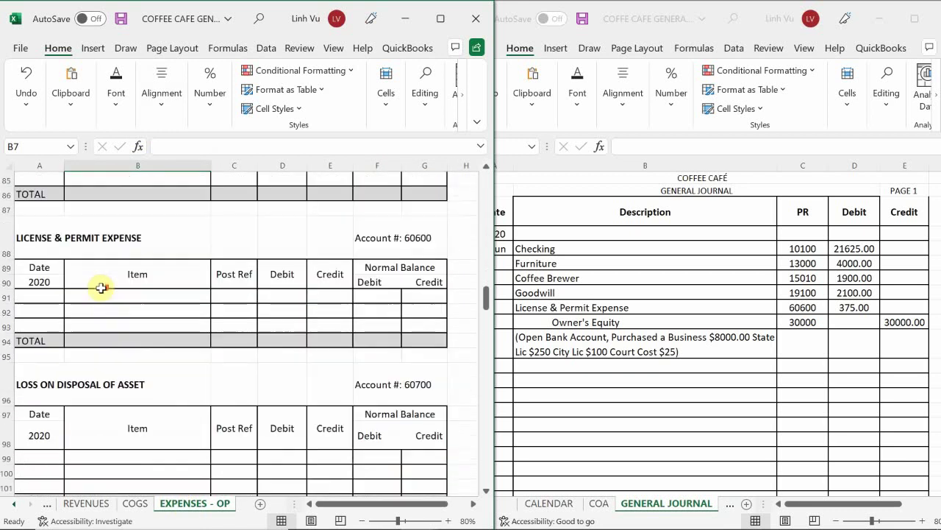
pyautogui.scroll(-10, 101, 288)
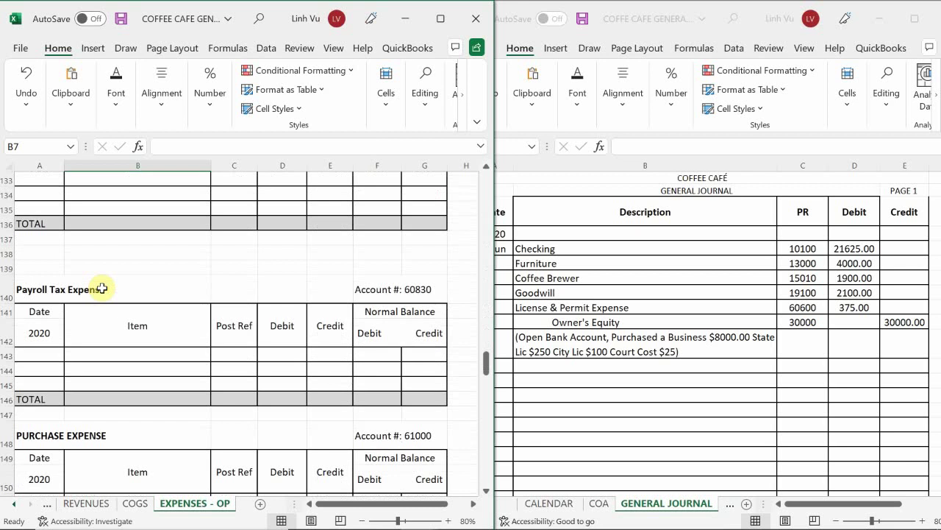
pyautogui.scroll(-3, 102, 289)
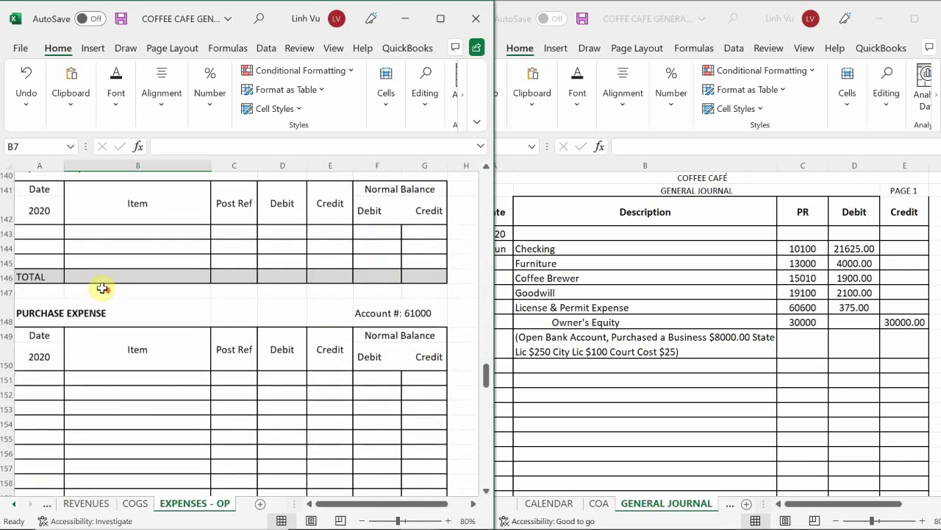
pyautogui.scroll(11, 102, 288)
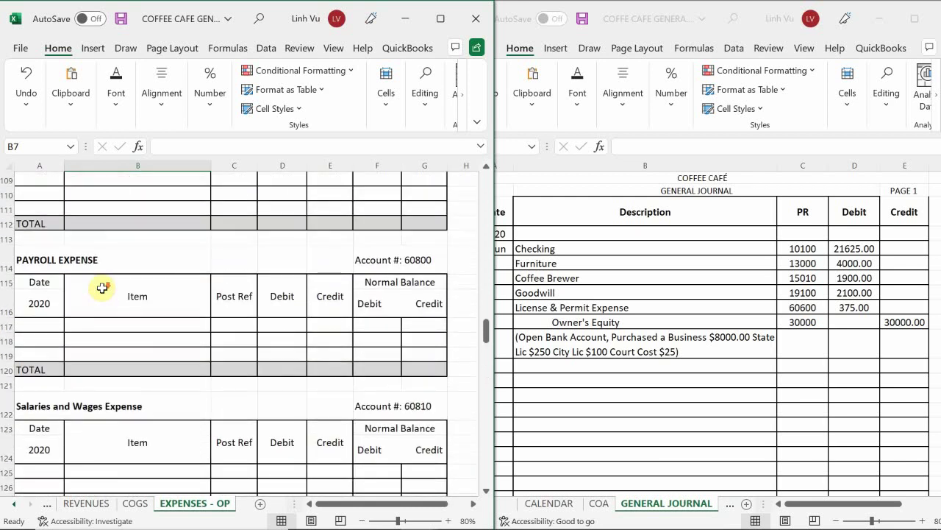
pyautogui.scroll(-3, 101, 288)
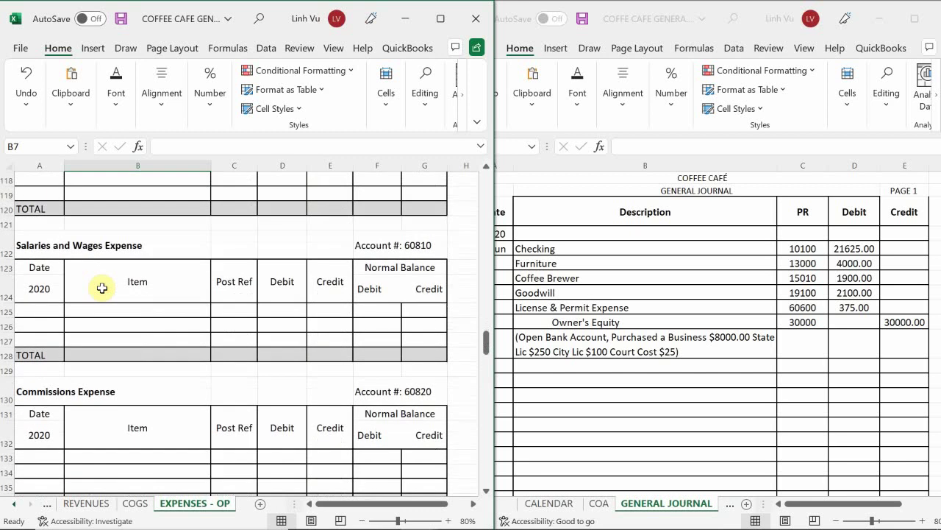
pyautogui.scroll(6, 102, 289)
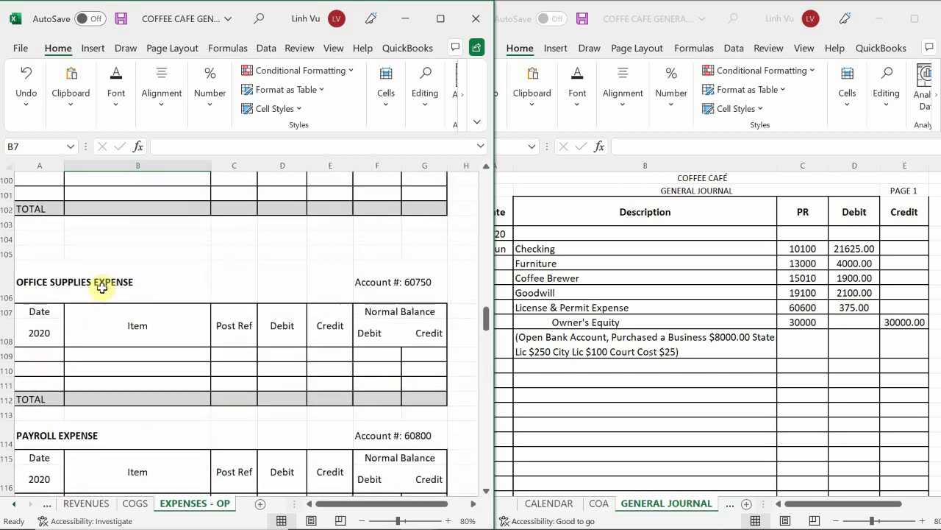
pyautogui.scroll(6, 102, 288)
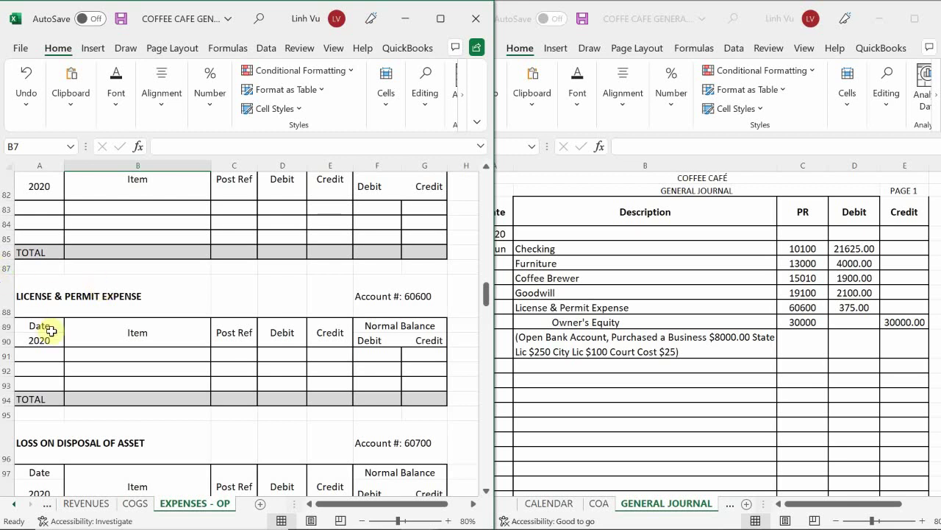
pyautogui.click(40, 354)
pyautogui.write('6')
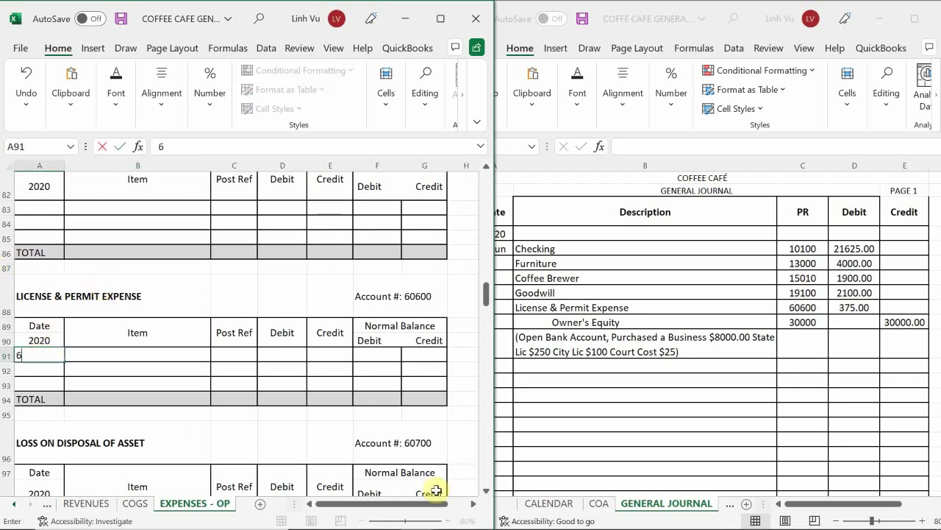
pyautogui.write('/4')
pyautogui.press('Tab')
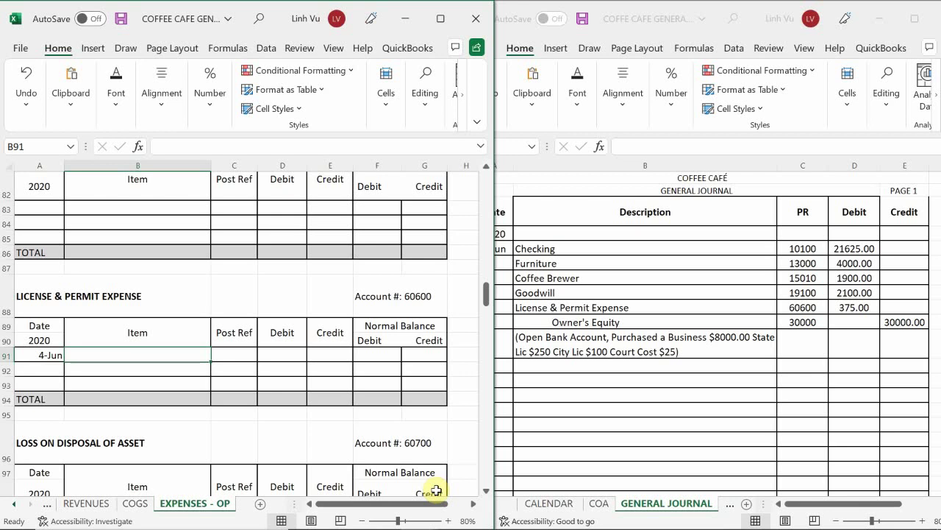
# Enter the item description "State Lic: $250 City Lic: $100 Court Cost to change Name $25.00" for the 4-Jun License & Permit Expense entry
pyautogui.write('St')
pyautogui.write('a')
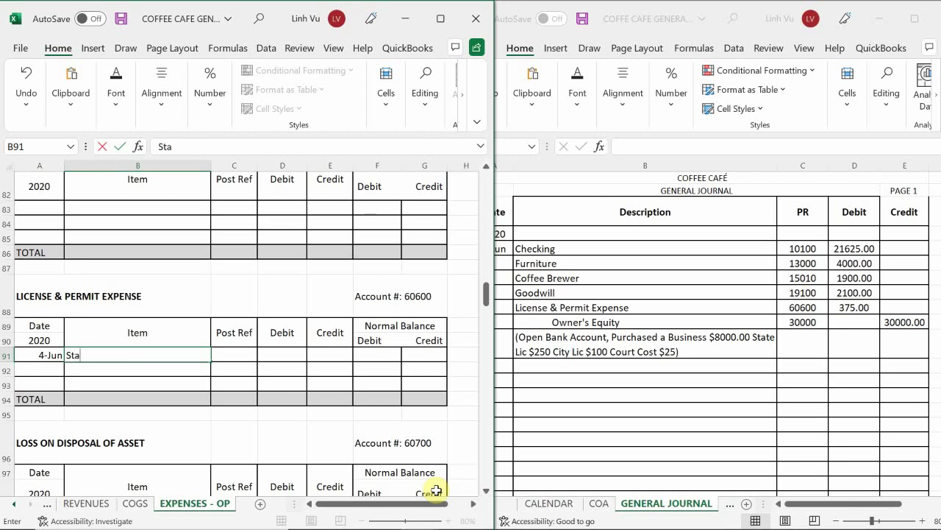
pyautogui.write('te Lic: %')
pyautogui.press('BackSpace')
pyautogui.write('$250')
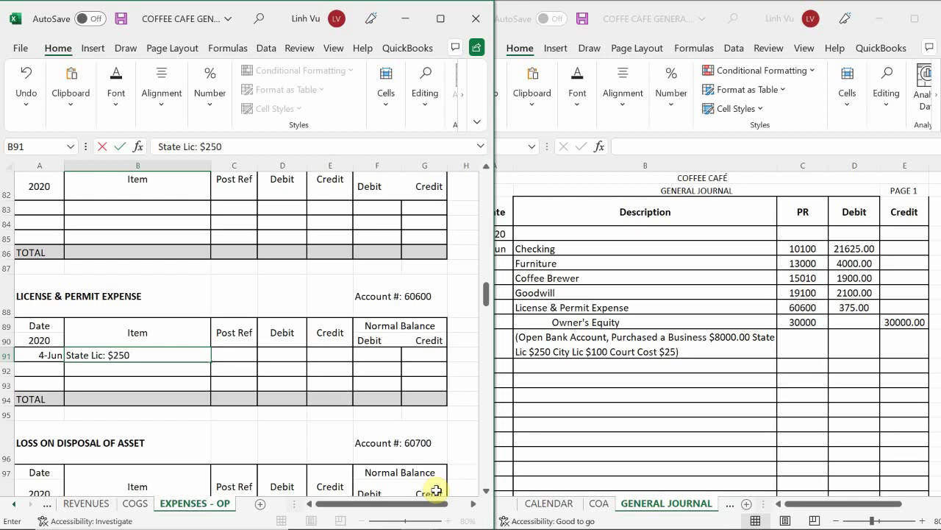
pyautogui.write(' City Lic: $100')
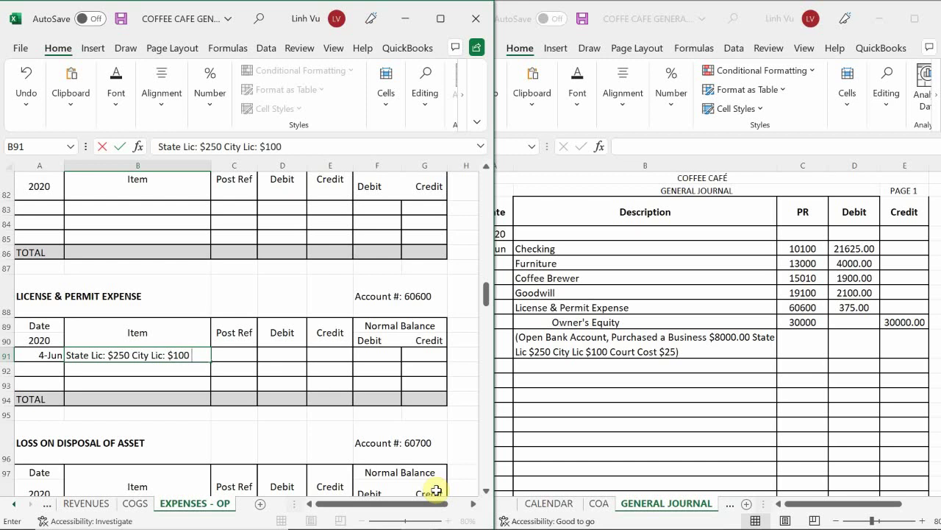
pyautogui.write(' Court Cos')
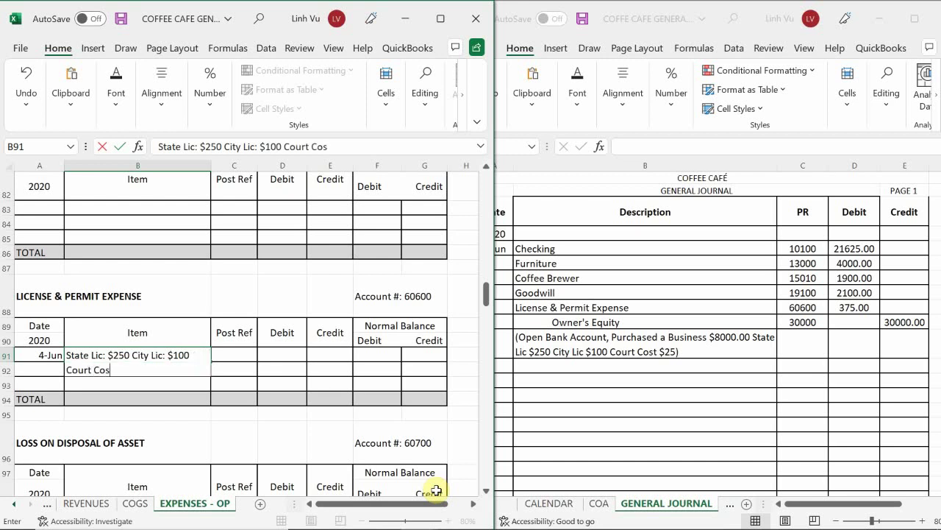
pyautogui.write('t to change')
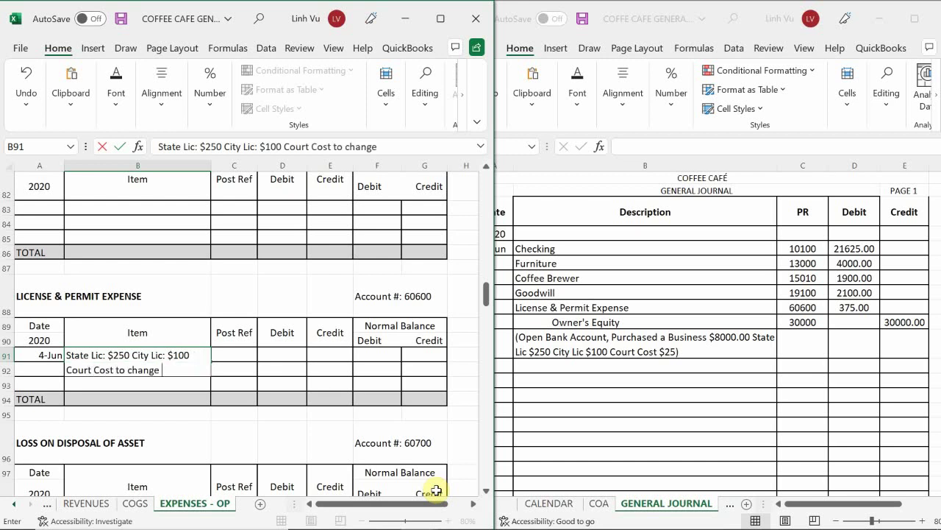
pyautogui.write(' N')
pyautogui.press('BackSpace')
pyautogui.write('Name $25.00')
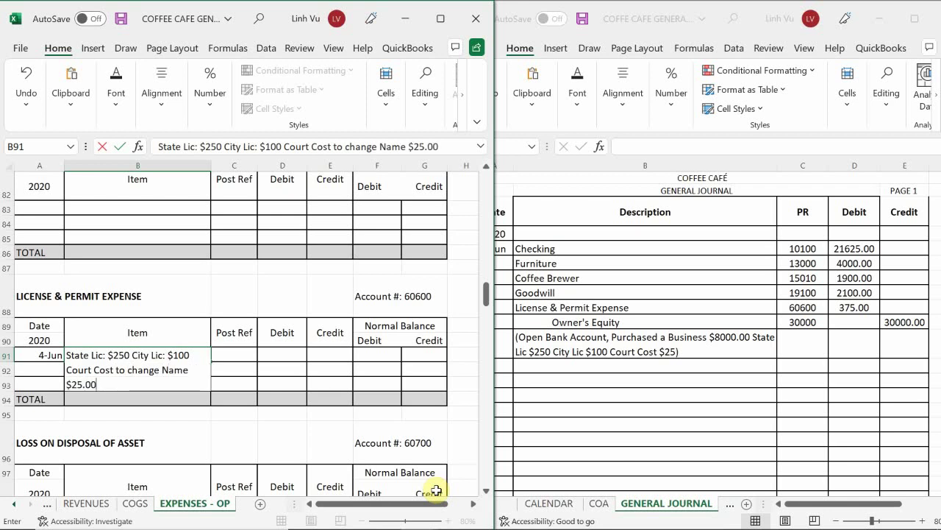
pyautogui.press('Return')
# Enter post reference GJ1 and the debit formula =250+100+25 in the License & Permit Expense ledger's 4-Jun row
pyautogui.press('Right')
pyautogui.press('Up')
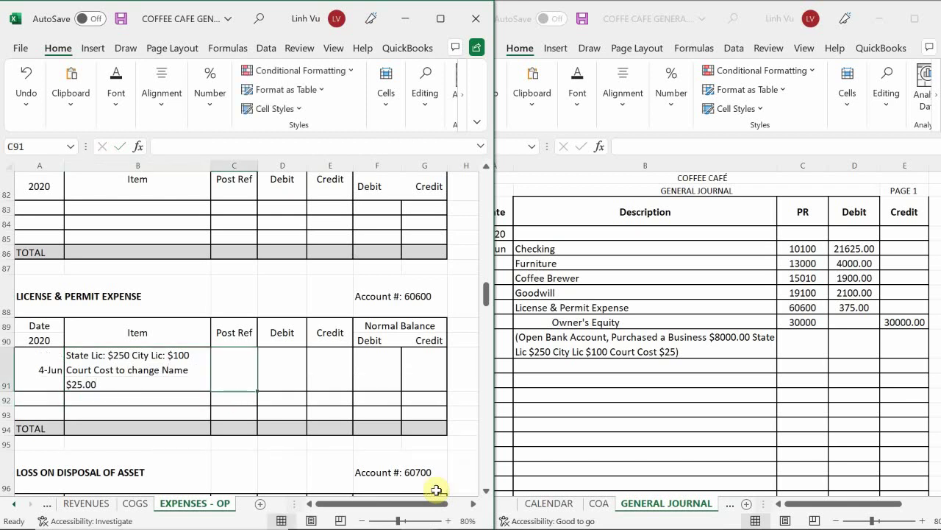
pyautogui.write('GJ1')
pyautogui.press('Return')
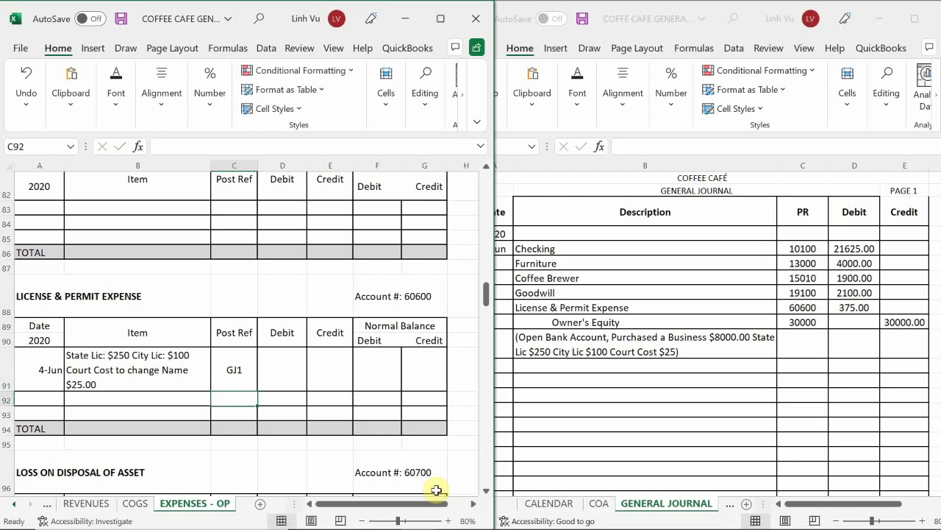
pyautogui.press('Right')
pyautogui.press('Up')
pyautogui.write('=')
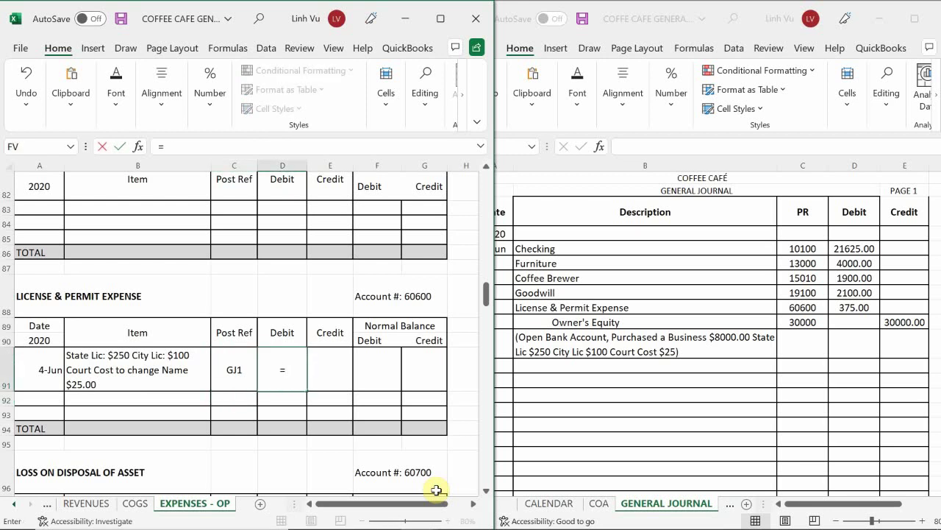
pyautogui.write('250+100+25')
pyautogui.press('Return')
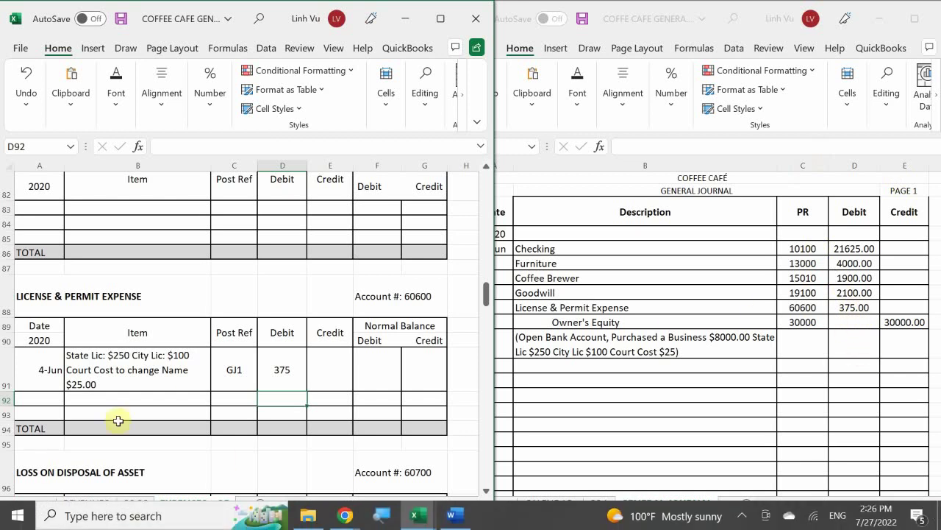
# Set the License & Permit Expense ledger's normal debit balance in F91 to equal the debit in D91
pyautogui.click(387, 372)
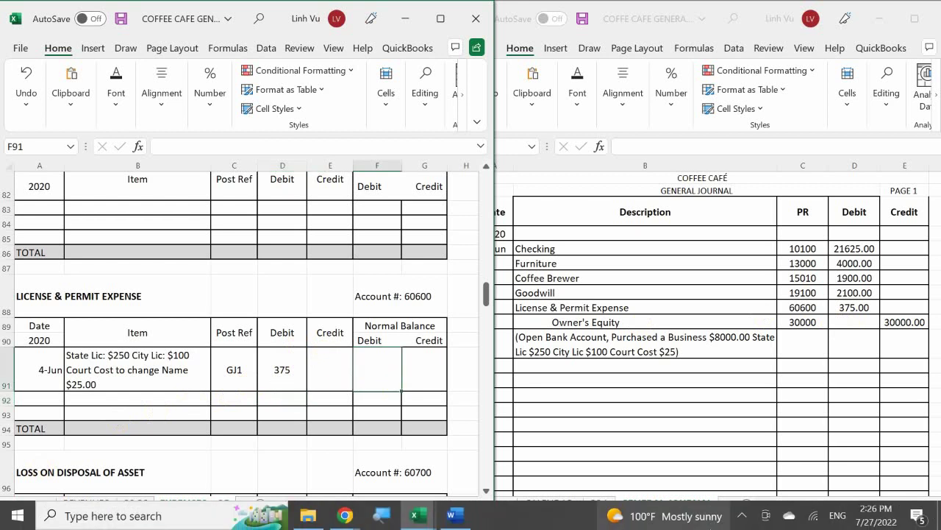
pyautogui.write('=')
pyautogui.click(282, 369)
pyautogui.press('Return')
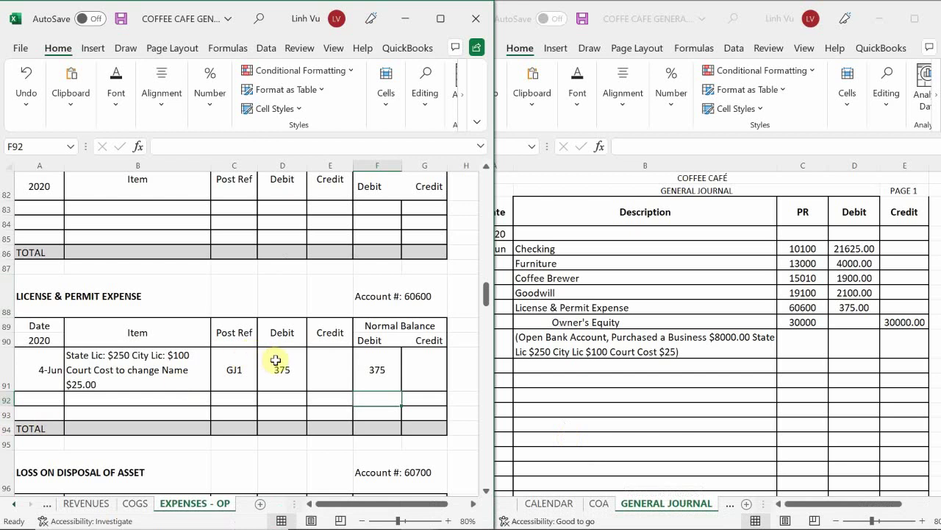
# Apply the comma number format to the License & Permit Expense amount cells D91:G94, including the total row
pyautogui.moveTo(276, 361); pyautogui.dragTo(431, 426)
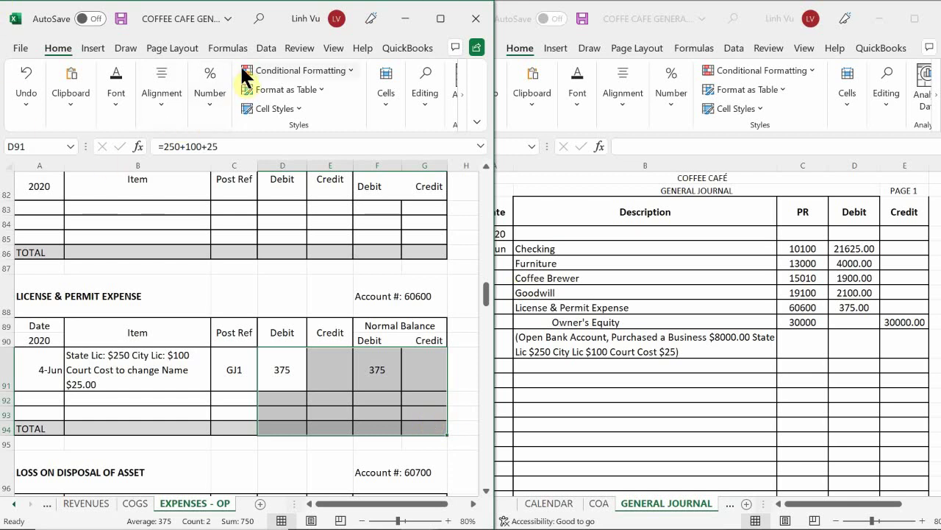
pyautogui.click(209, 73)
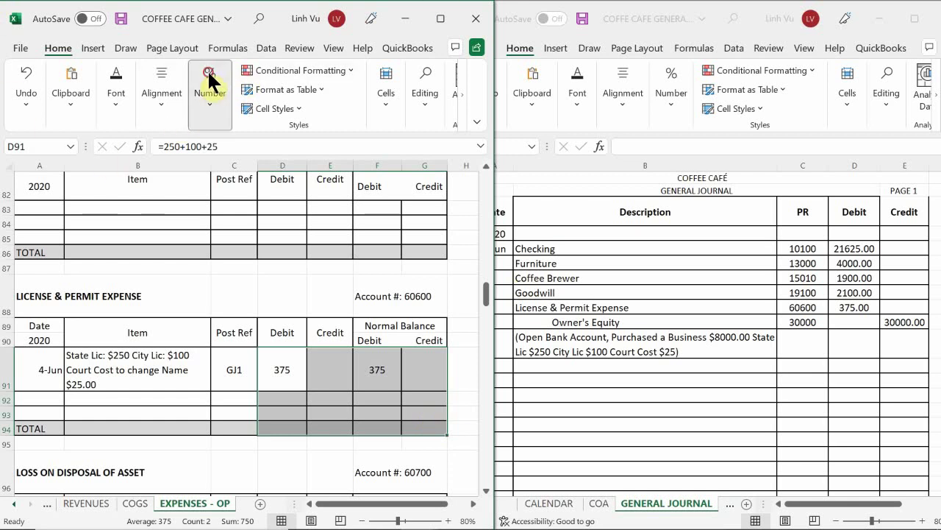
pyautogui.click(252, 172)
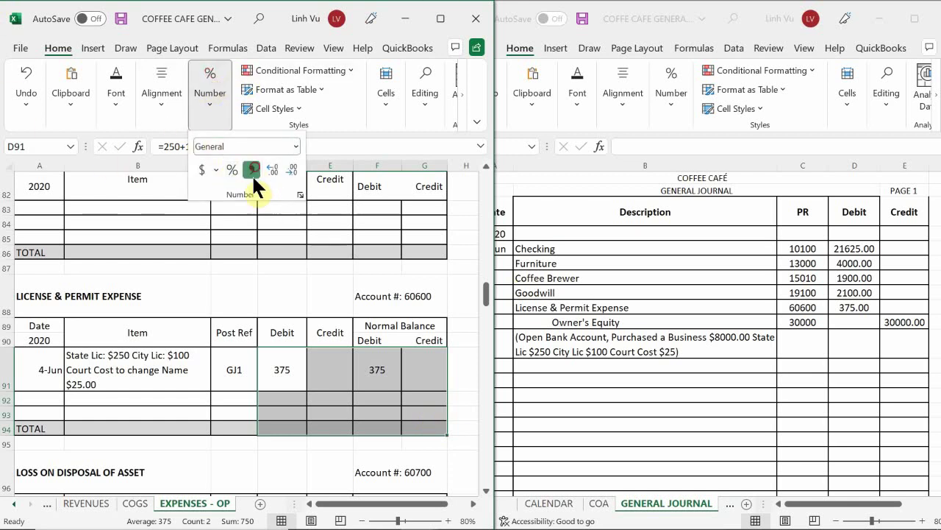
# Open the EQUITY sheet and enter the date 6/4 in the first row of the Owner's Equity ledger
pyautogui.click(331, 413)
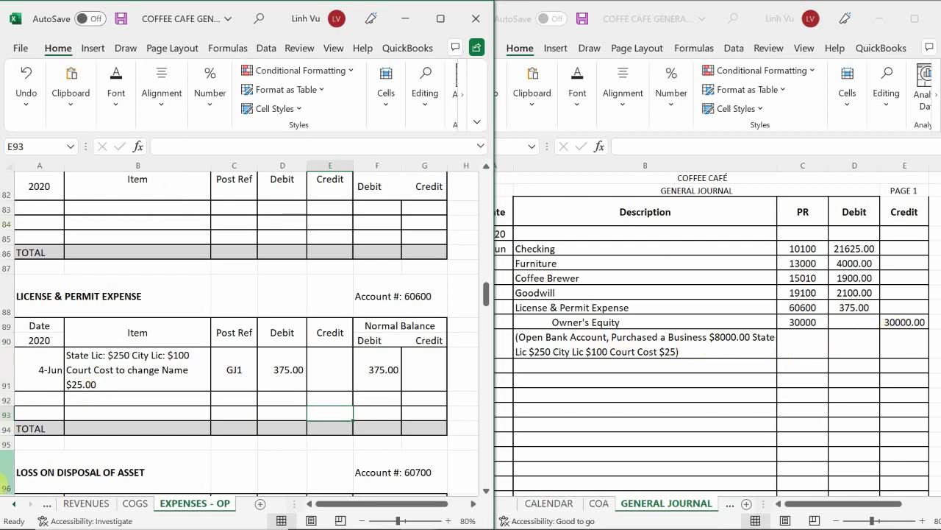
pyautogui.click(13, 504)
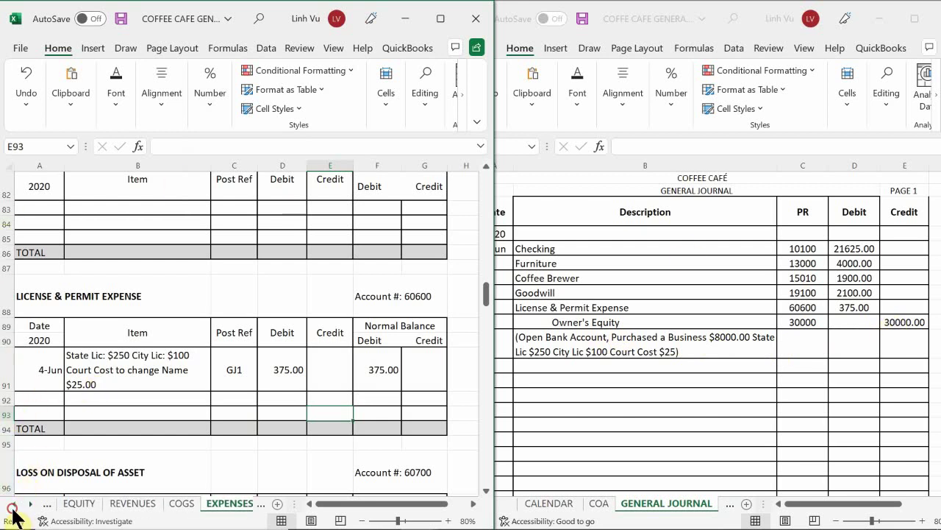
pyautogui.click(14, 505)
pyautogui.click(137, 504)
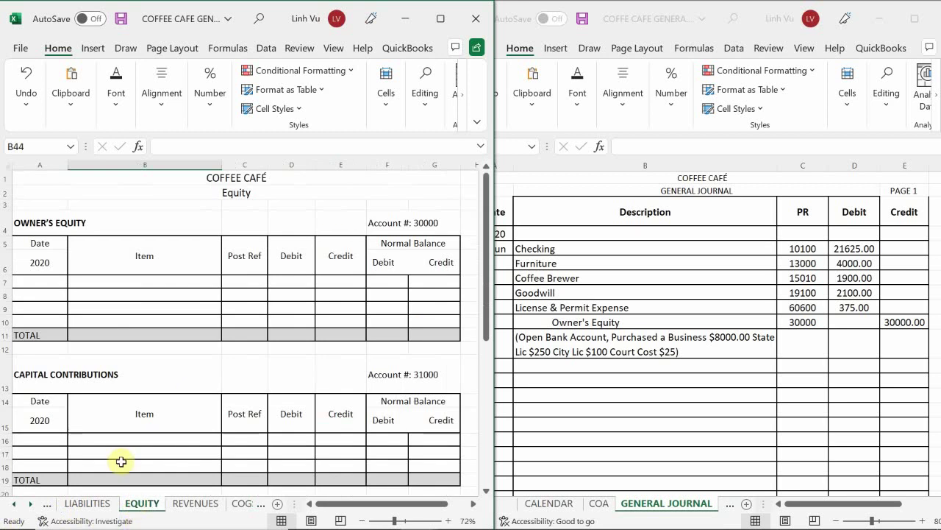
pyautogui.click(103, 368)
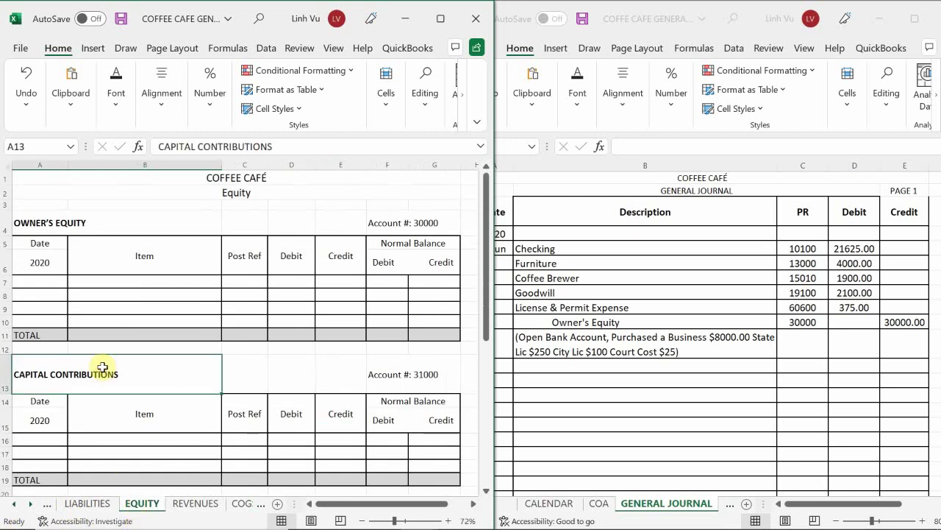
pyautogui.click(46, 280)
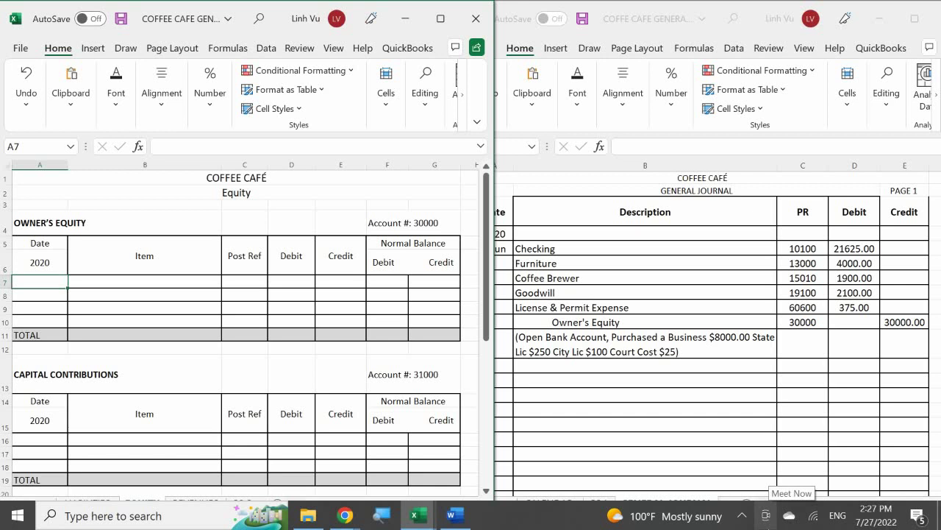
pyautogui.write('6/4')
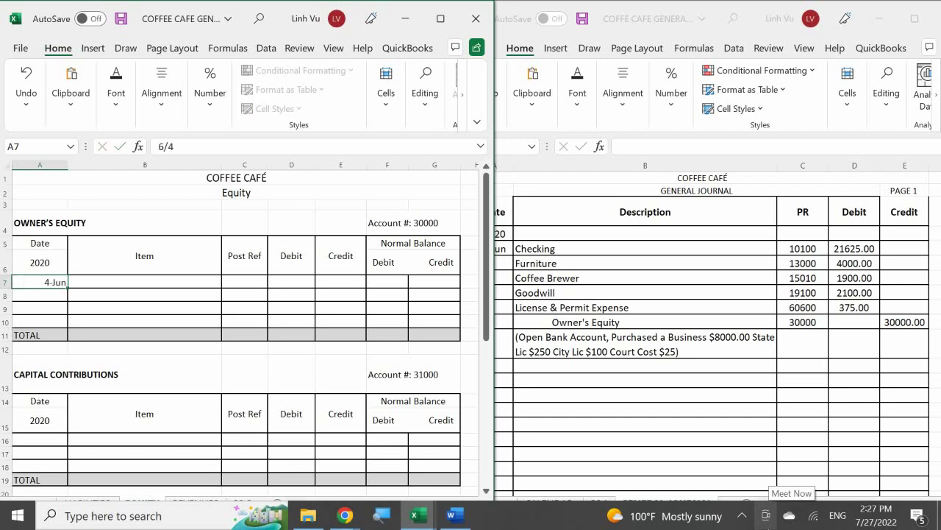
pyautogui.press('Return')
# Enter the item description "Original Ibvestment" for the 4-Jun Owner's Equity entry
pyautogui.click(145, 281)
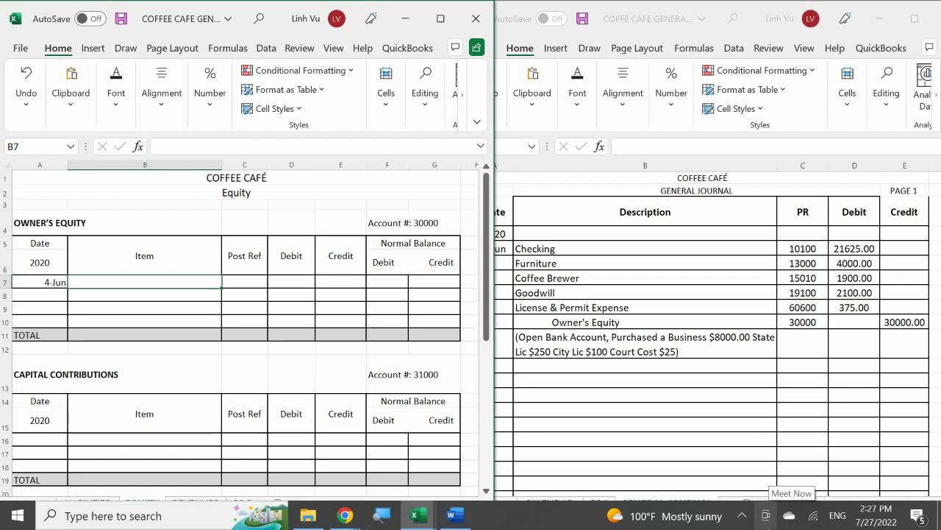
pyautogui.write('N')
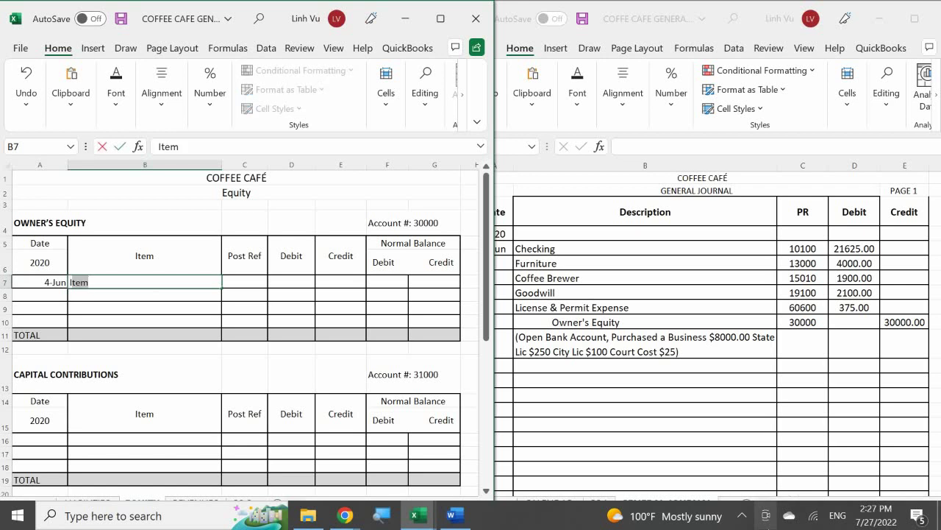
pyautogui.press('BackSpace')
pyautogui.press('BackSpace')
pyautogui.write('Original')
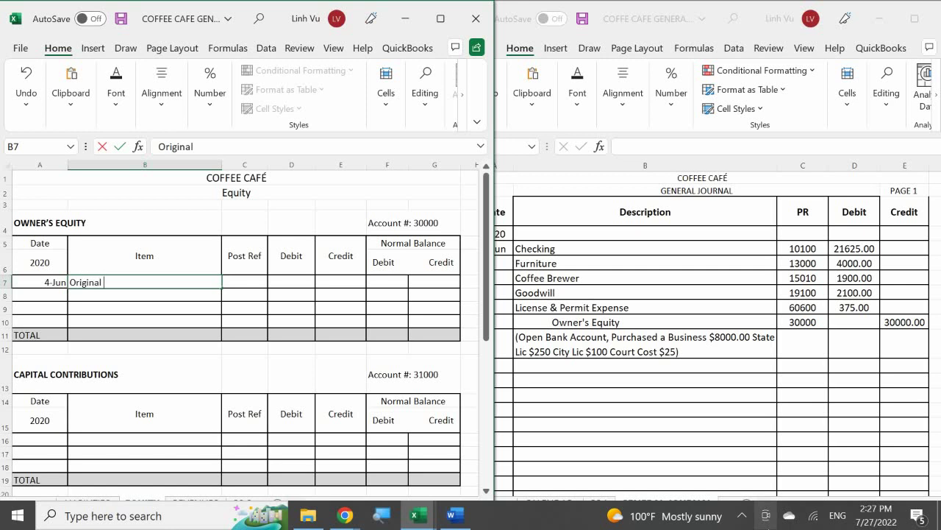
pyautogui.write('Ibvestne')
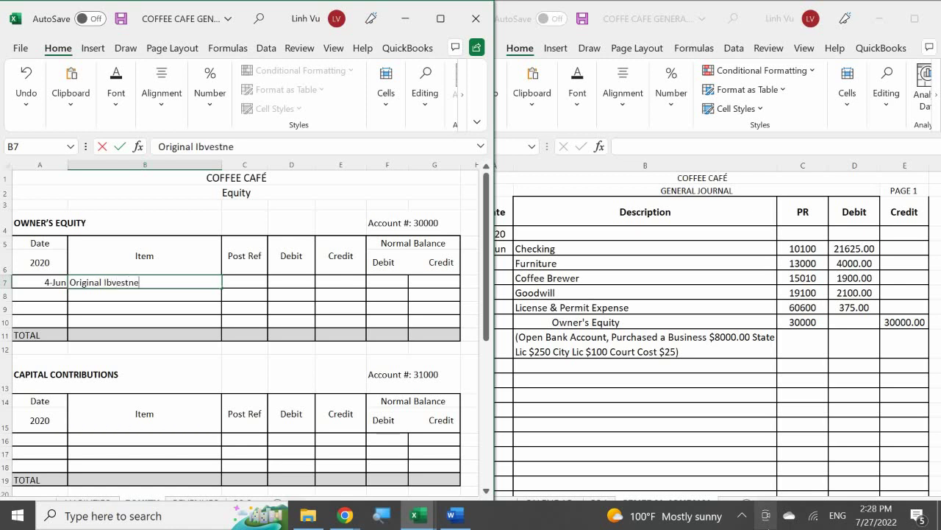
pyautogui.write('bt')
pyautogui.press('BackSpace')
pyautogui.press('BackSpace')
pyautogui.press('BackSpace')
pyautogui.press('BackSpace')
pyautogui.write('mebt')
pyautogui.press('BackSpace')
pyautogui.press('BackSpace')
pyautogui.write('nt')
pyautogui.press('Return')
# Enter post reference GJ1 in the Owner's Equity ledger's 4-Jun row
pyautogui.click(244, 281)
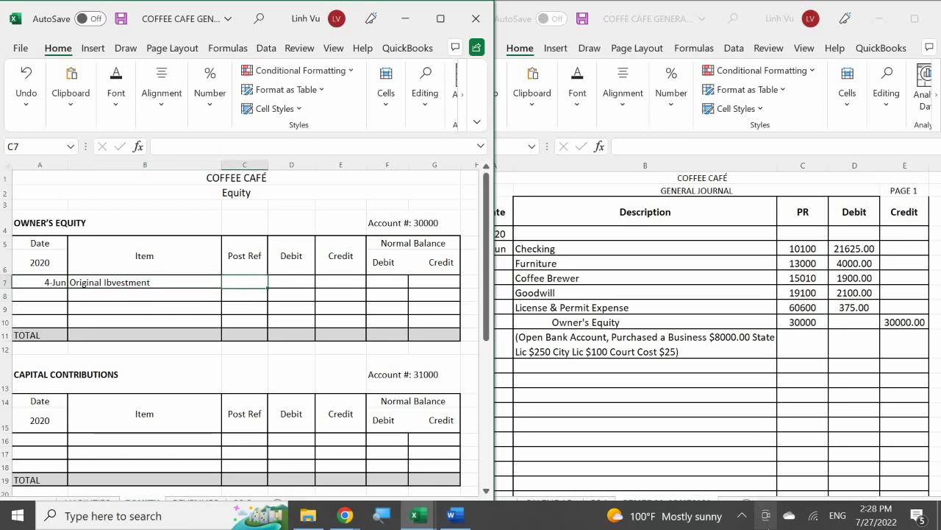
pyautogui.write('GH')
pyautogui.press('BackSpace')
pyautogui.write('J1')
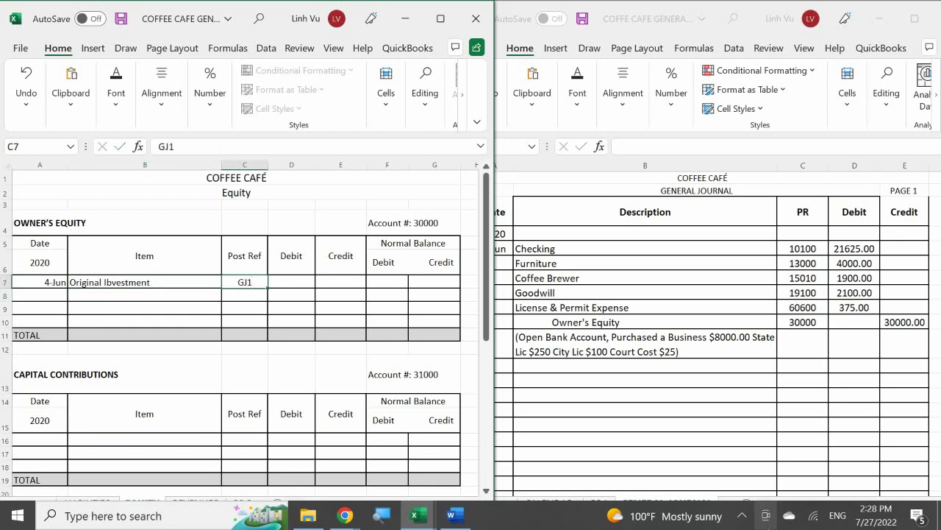
pyautogui.press('Return')
# Enter a credit of 30000 for the 4-Jun Owner's Equity entry, leaving its debit cell empty
pyautogui.click(291, 282)
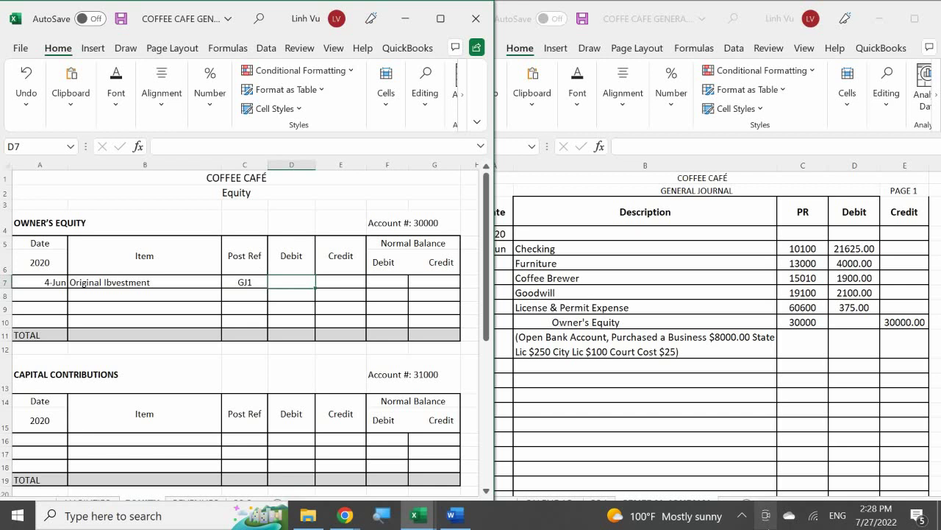
pyautogui.write('3')
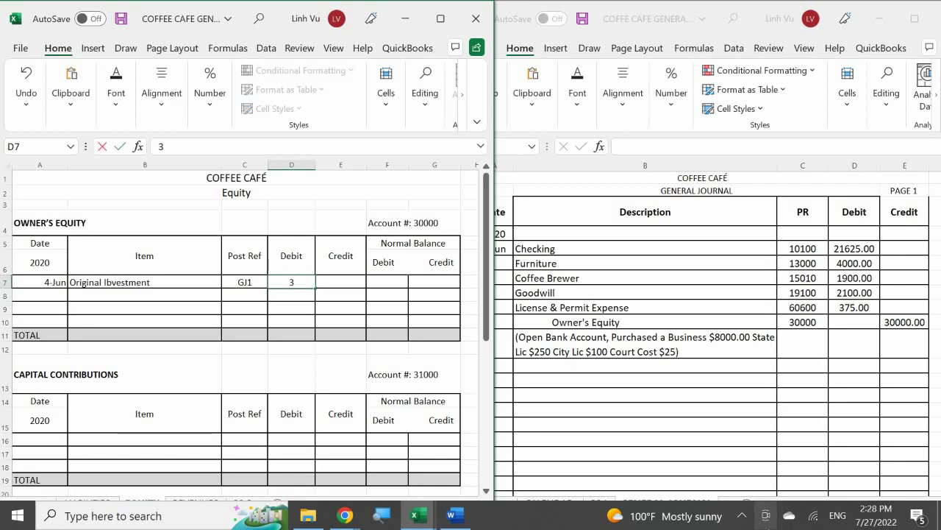
pyautogui.press('BackSpace')
pyautogui.click(341, 282)
pyautogui.write('3')
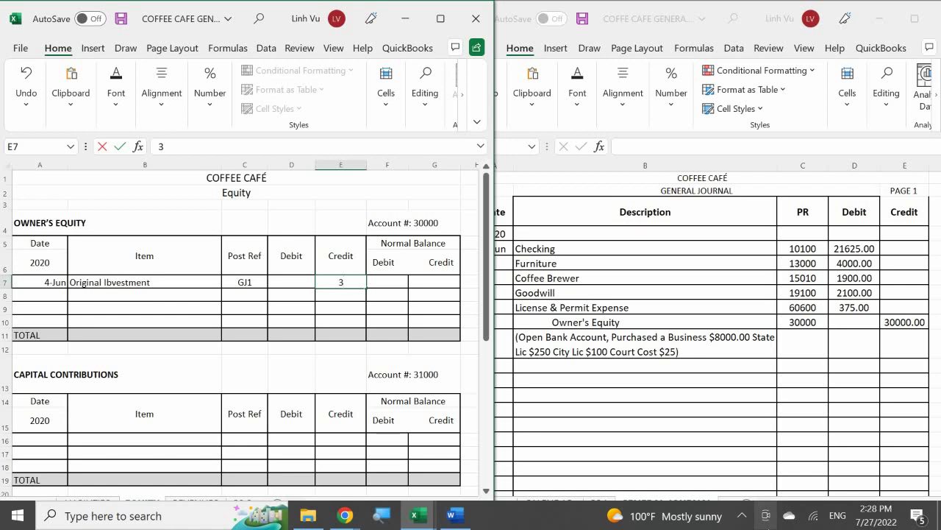
pyautogui.write('0000')
pyautogui.press('Return')
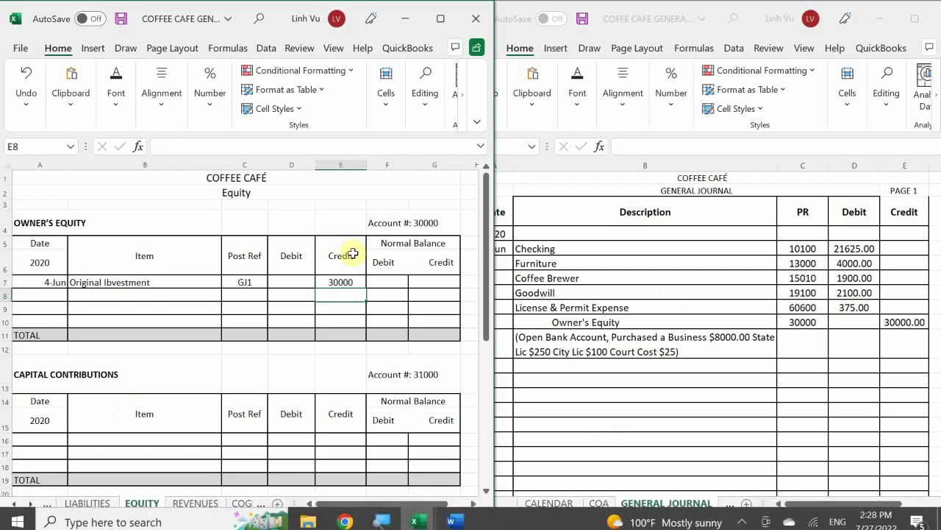
# Apply the comma number format to the Owner's Equity amount cells D7:G11, including the total row
pyautogui.moveTo(295, 284)
pyautogui.mouseDown()
pyautogui.moveTo(419, 294)
pyautogui.moveTo(458, 336)
pyautogui.moveTo(446, 338)
pyautogui.mouseUp()
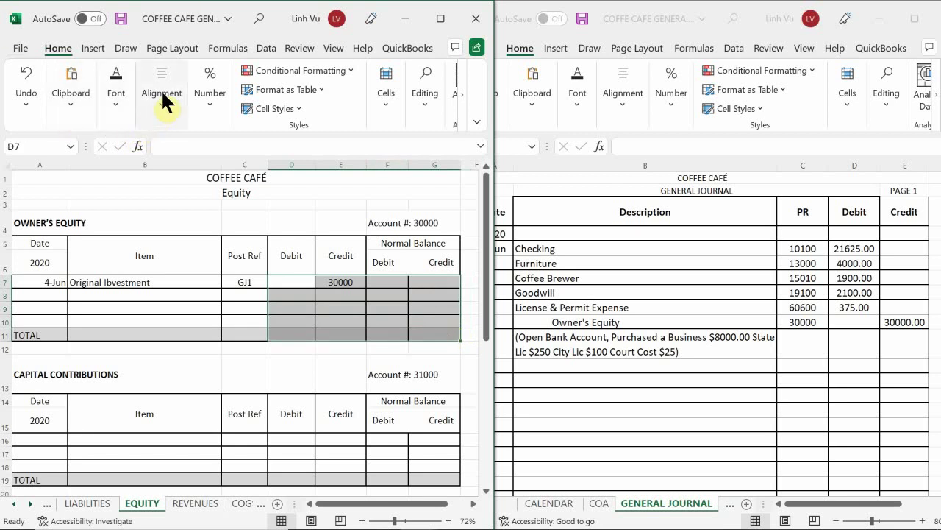
pyautogui.click(212, 83)
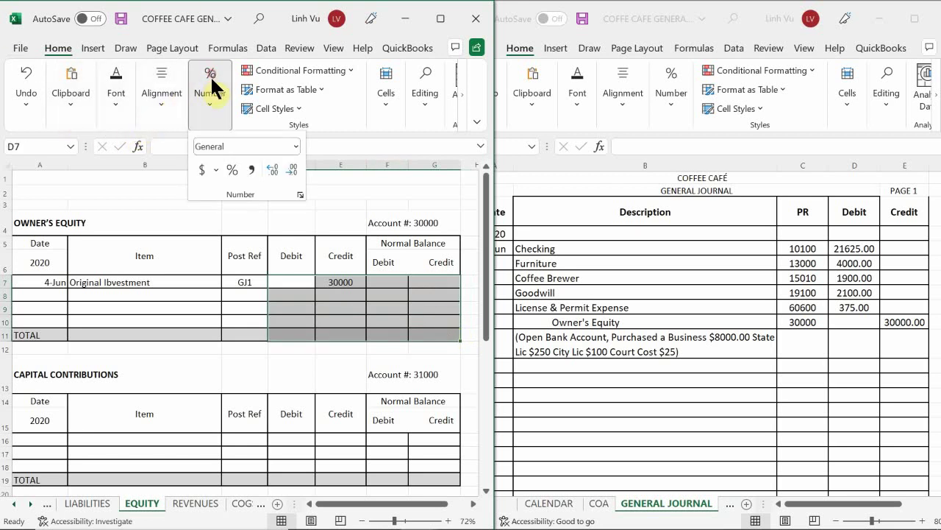
pyautogui.click(251, 170)
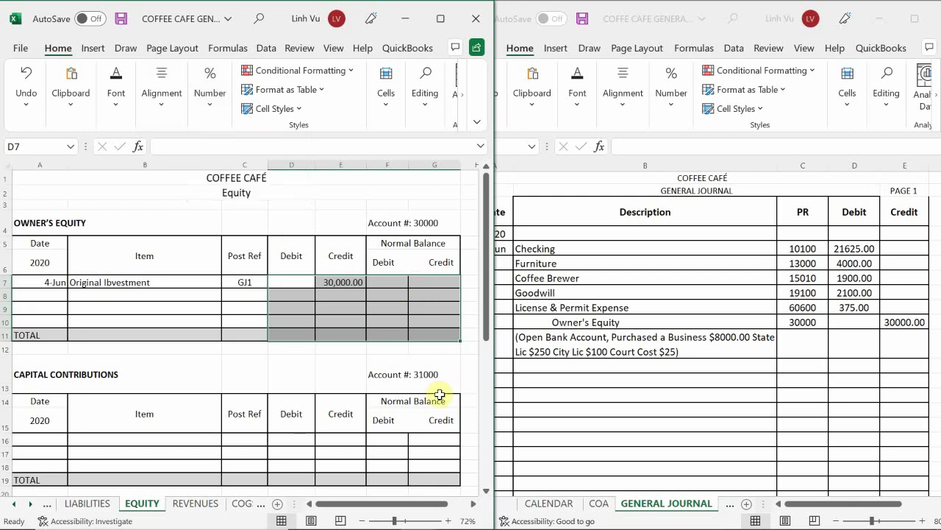
# Set the Owner's Equity ledger's normal credit balance in G7 to equal the credit in E7
pyautogui.click(380, 281)
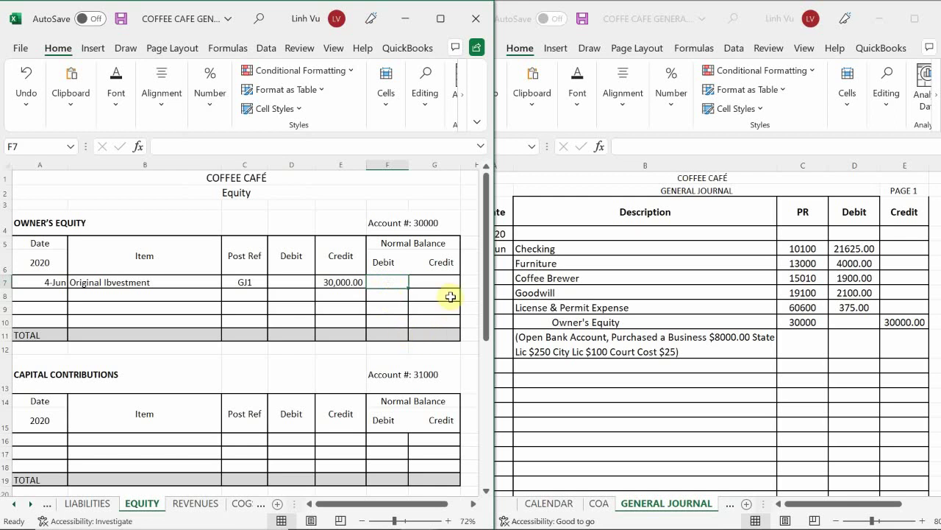
pyautogui.click(425, 282)
pyautogui.write('=')
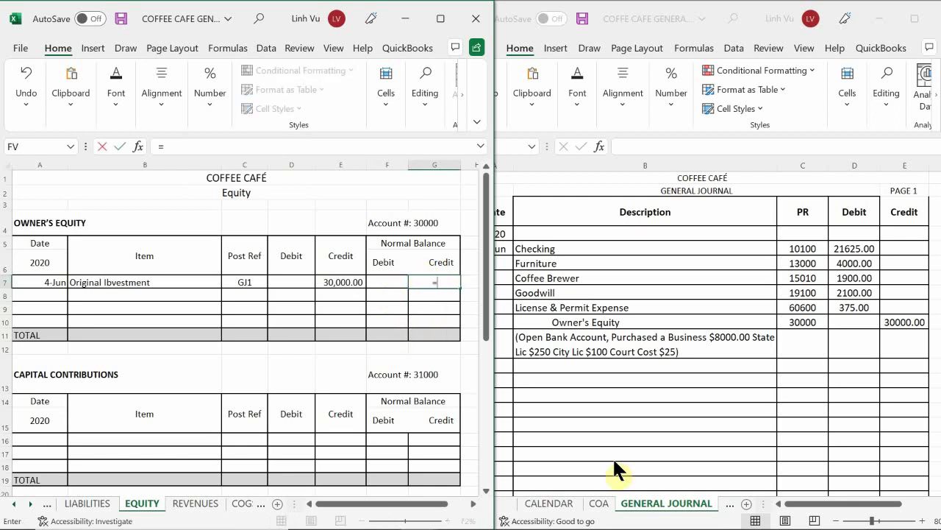
pyautogui.press('Left')
pyautogui.press('Left')
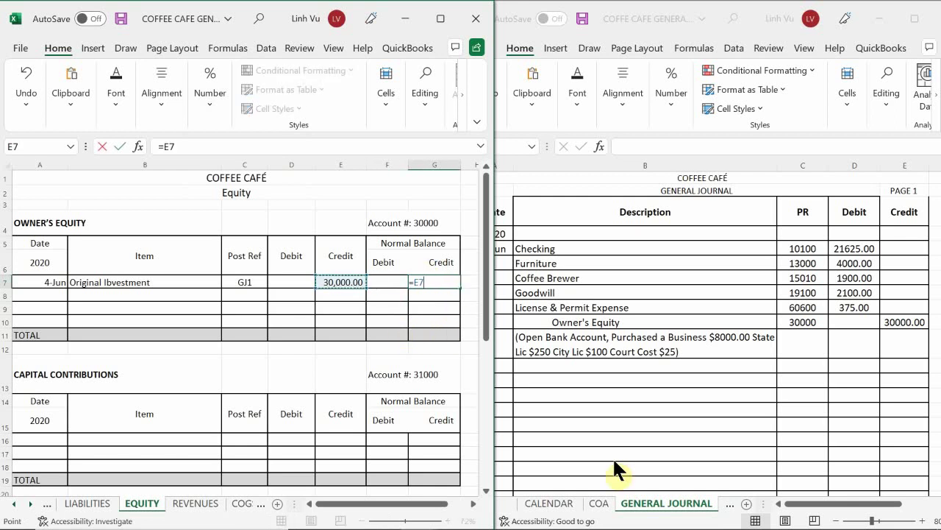
pyautogui.press('Return')
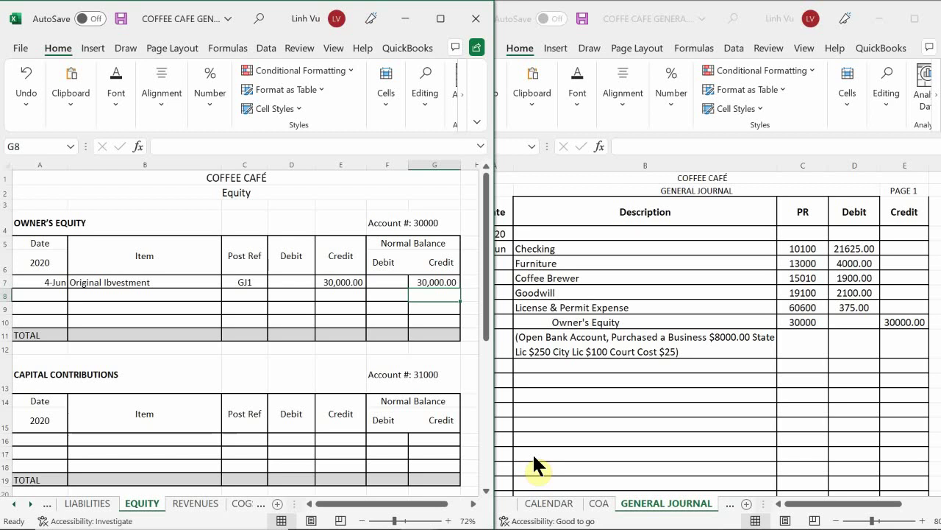
# Switch to the Word assignment document and compare its 4 June opening entry with the general journal in Excel
pyautogui.moveTo(217, 485)
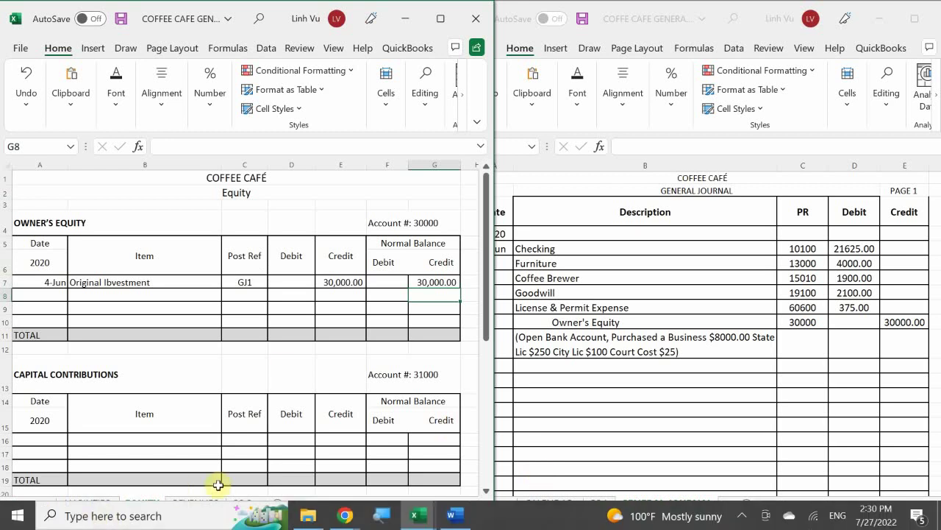
pyautogui.click(469, 519)
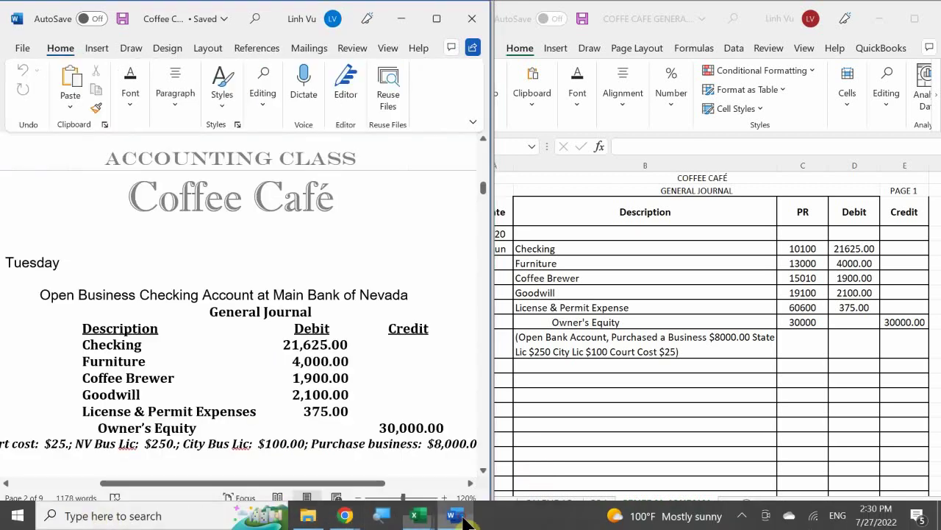
pyautogui.scroll(-3, 256, 361)
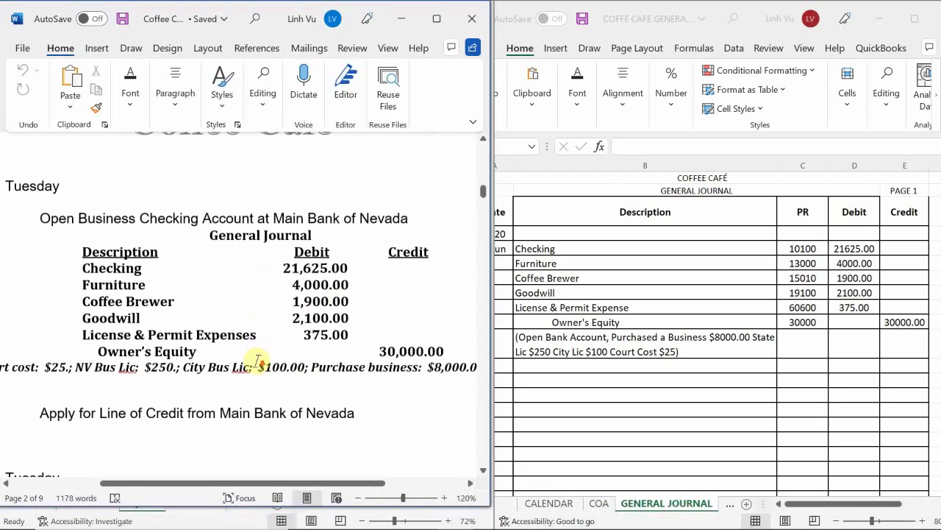
pyautogui.scroll(1, 257, 361)
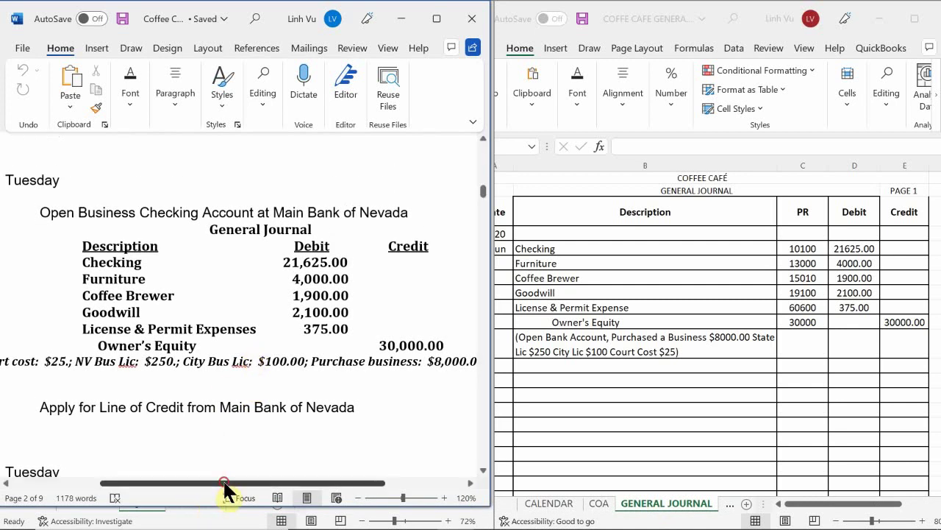
pyautogui.moveTo(223, 483); pyautogui.dragTo(184, 482)
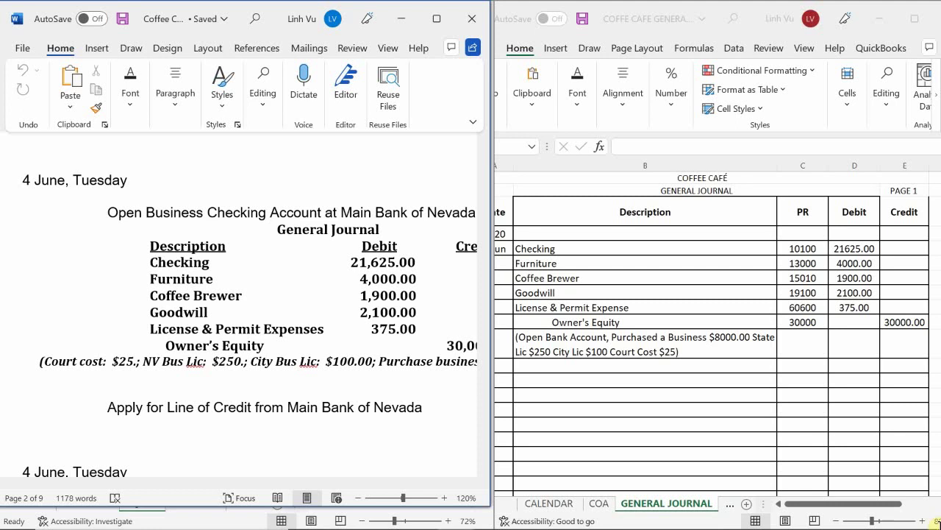
pyautogui.click(640, 377)
pyautogui.scroll(-1, 640, 372)
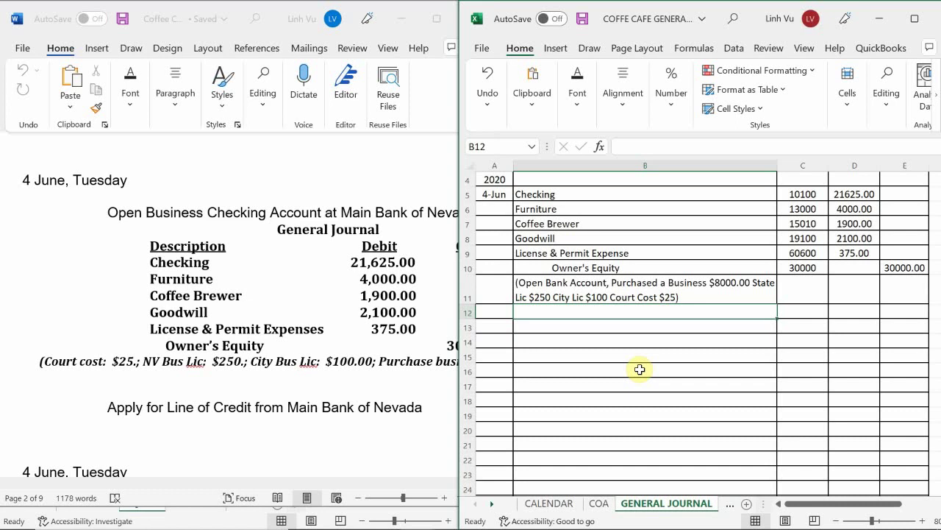
# Review the next 4 June transactions in the Word document: the line of credit application and the furniture sale
pyautogui.click(197, 399)
pyautogui.scroll(-1, 198, 403)
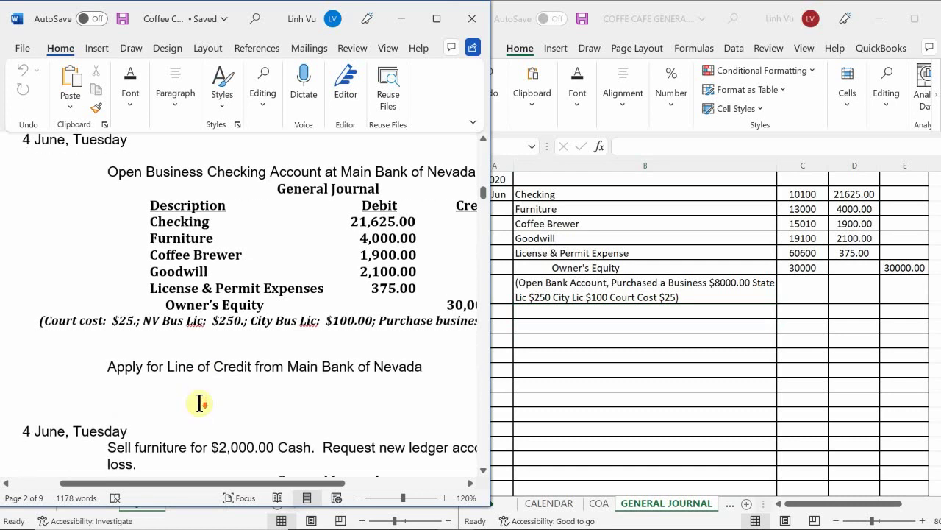
pyautogui.scroll(-3, 200, 403)
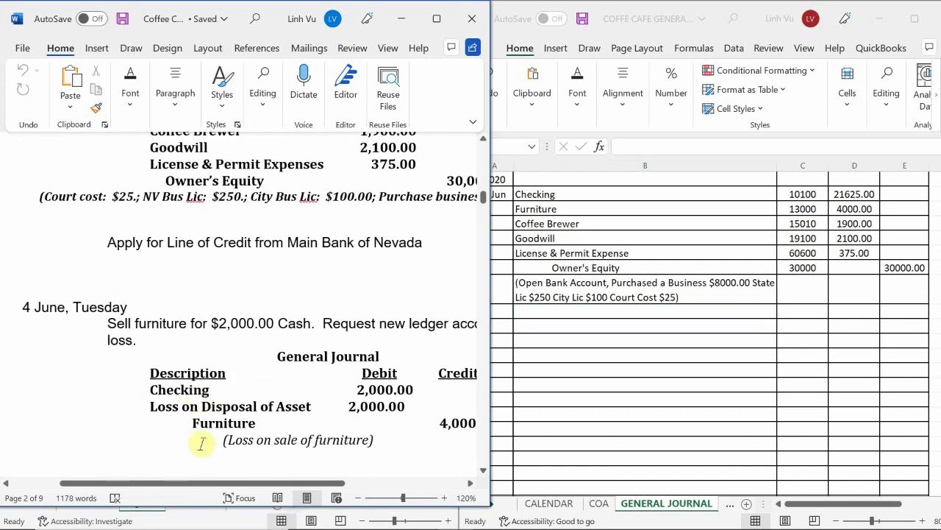
pyautogui.moveTo(203, 482); pyautogui.dragTo(224, 482)
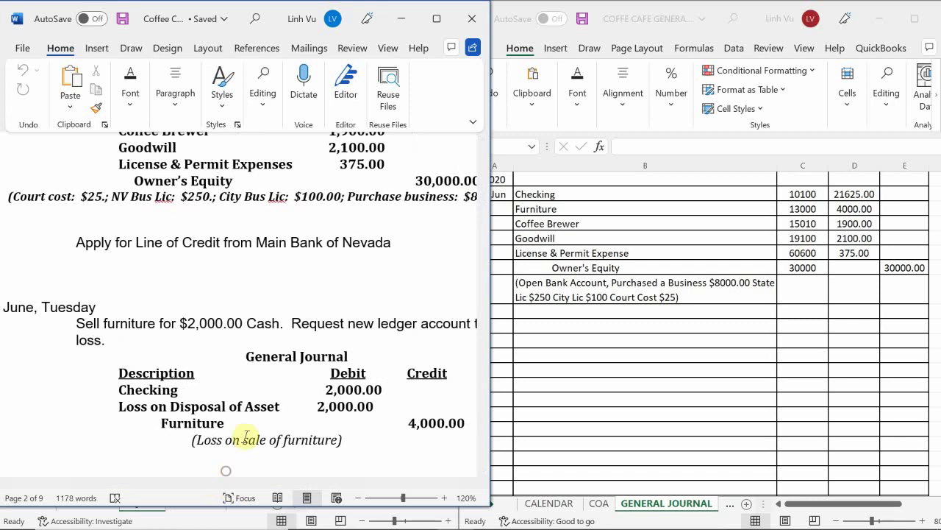
pyautogui.scroll(1, 246, 436)
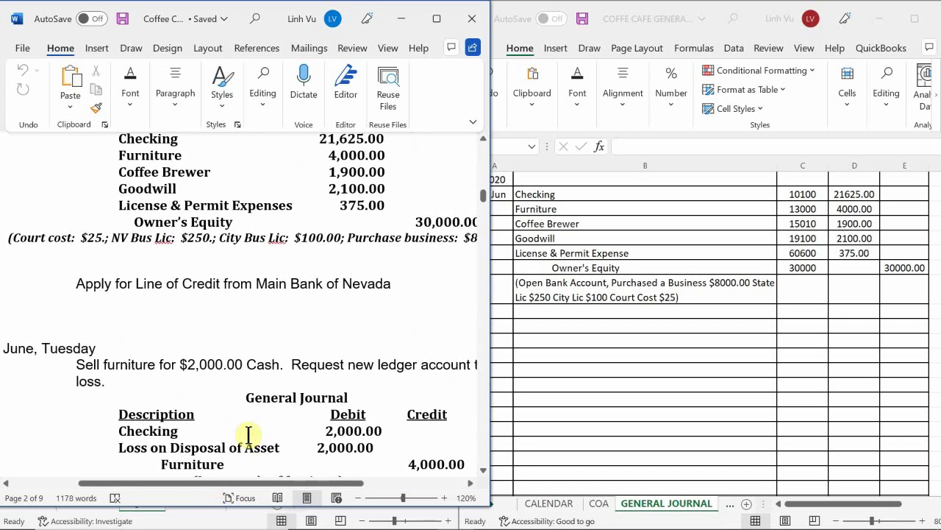
pyautogui.scroll(1, 248, 434)
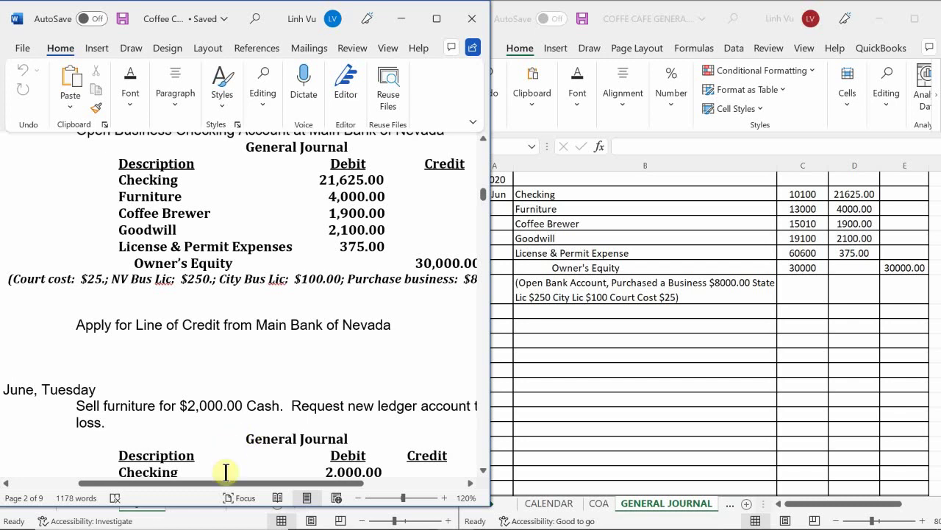
pyautogui.moveTo(226, 484); pyautogui.dragTo(217, 518)
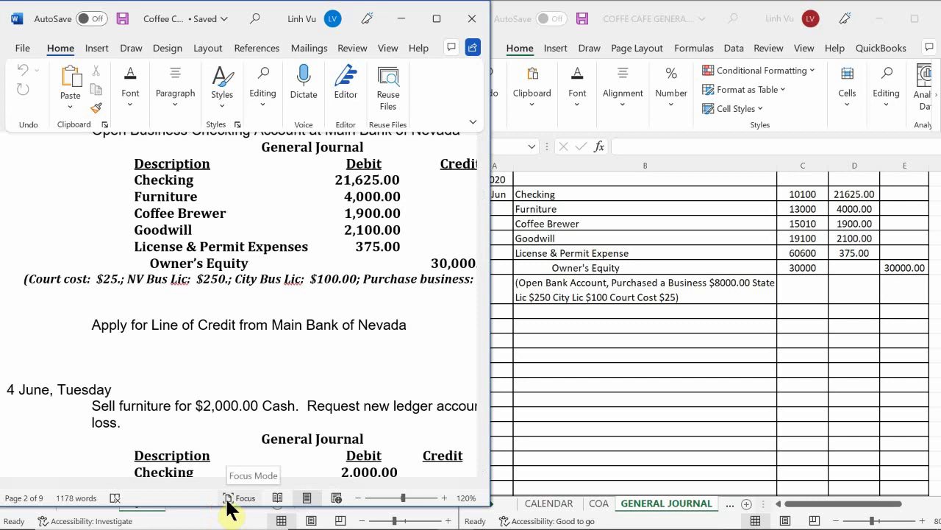
# Read the furniture sale entry in the Word document, and look up its Loss on Disposal of Asset account in the Excel chart of accounts
pyautogui.scroll(-2, 304, 307)
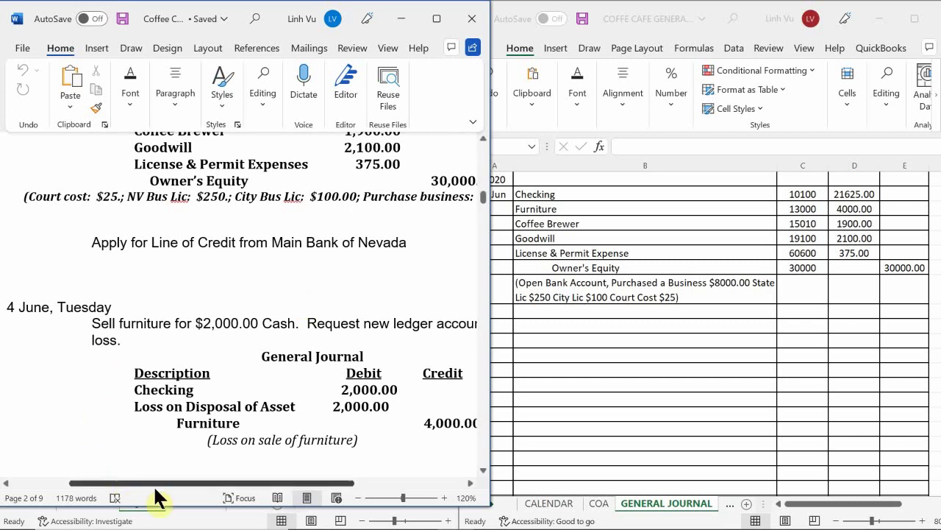
pyautogui.moveTo(151, 483)
pyautogui.mouseDown()
pyautogui.moveTo(203, 485)
pyautogui.moveTo(151, 487)
pyautogui.mouseUp()
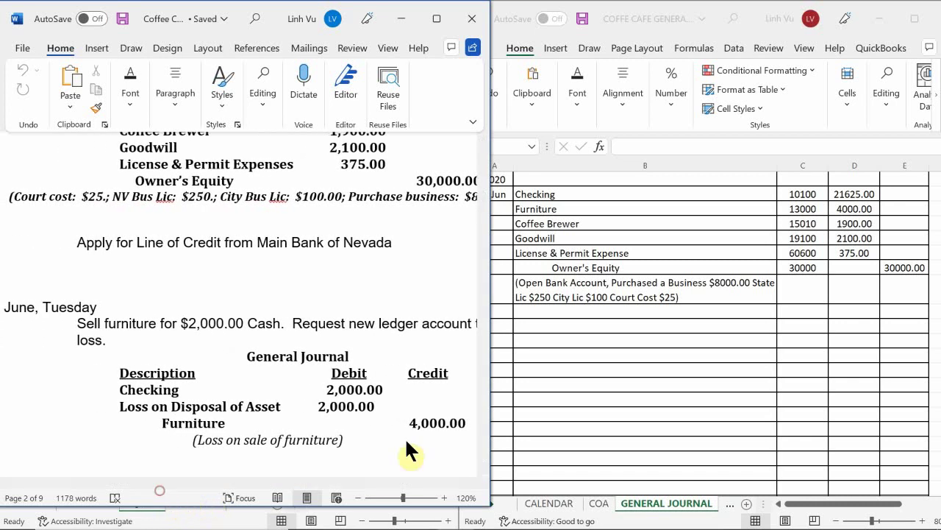
pyautogui.click(593, 506)
pyautogui.click(597, 504)
pyautogui.click(595, 422)
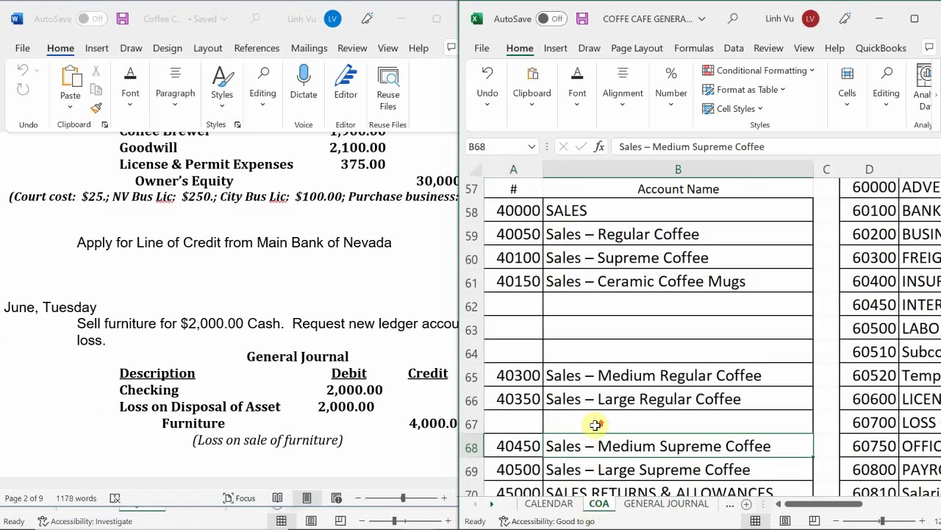
pyautogui.scroll(20, 596, 424)
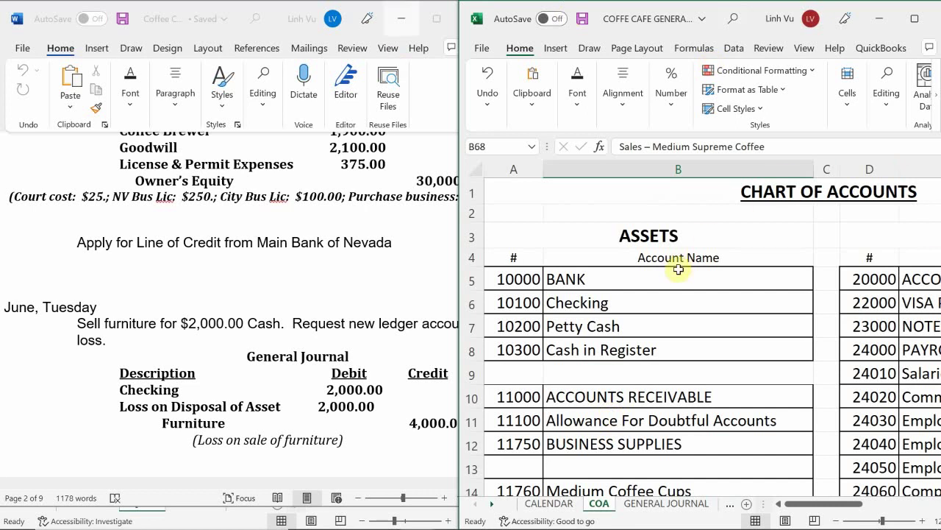
pyautogui.scroll(-2, 719, 295)
pyautogui.scroll(-12, 720, 301)
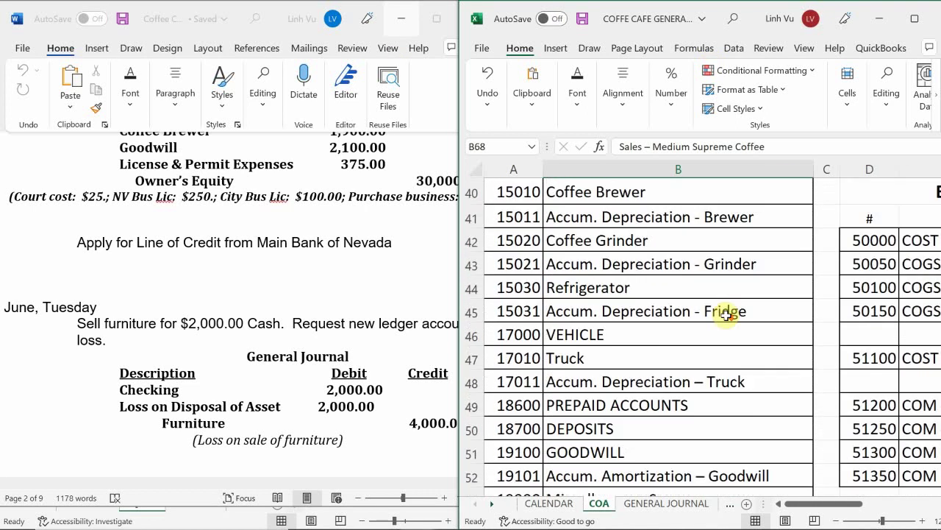
pyautogui.scroll(-9, 727, 315)
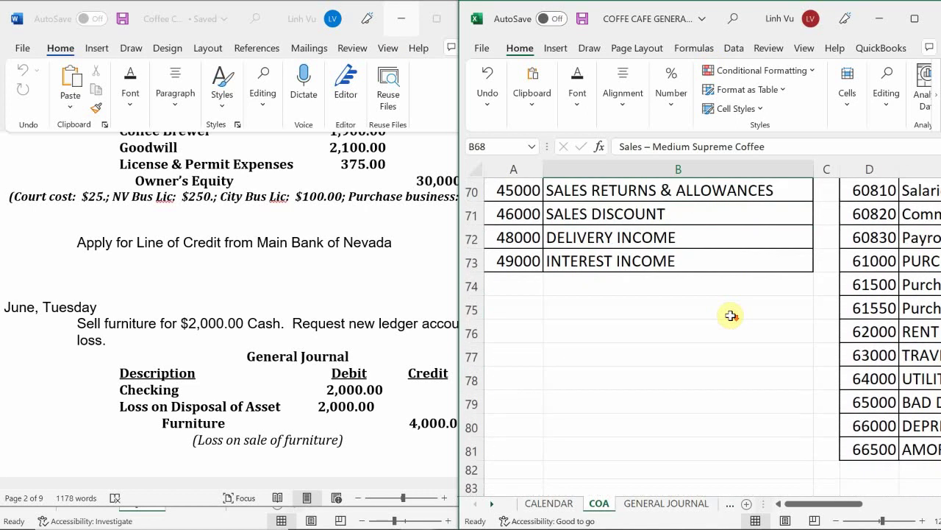
pyautogui.moveTo(789, 504); pyautogui.dragTo(834, 500)
pyautogui.scroll(2, 708, 395)
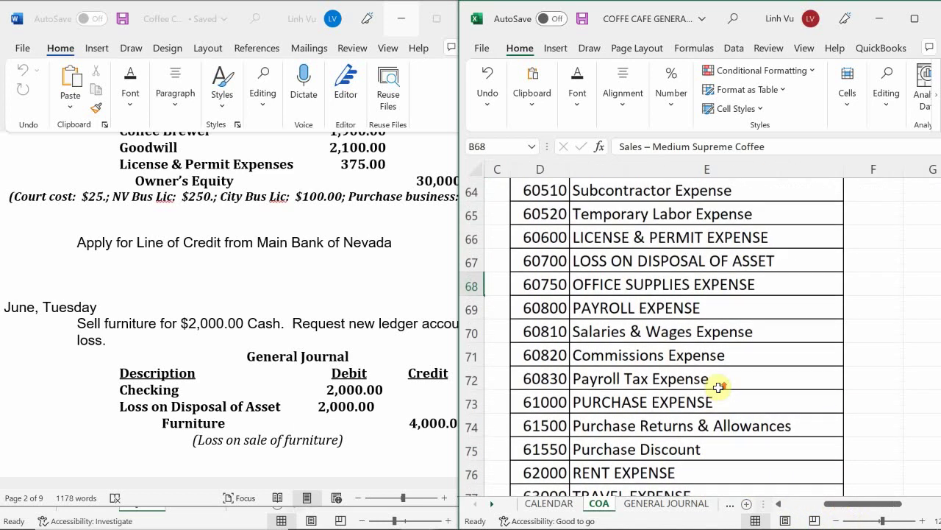
pyautogui.scroll(2, 717, 388)
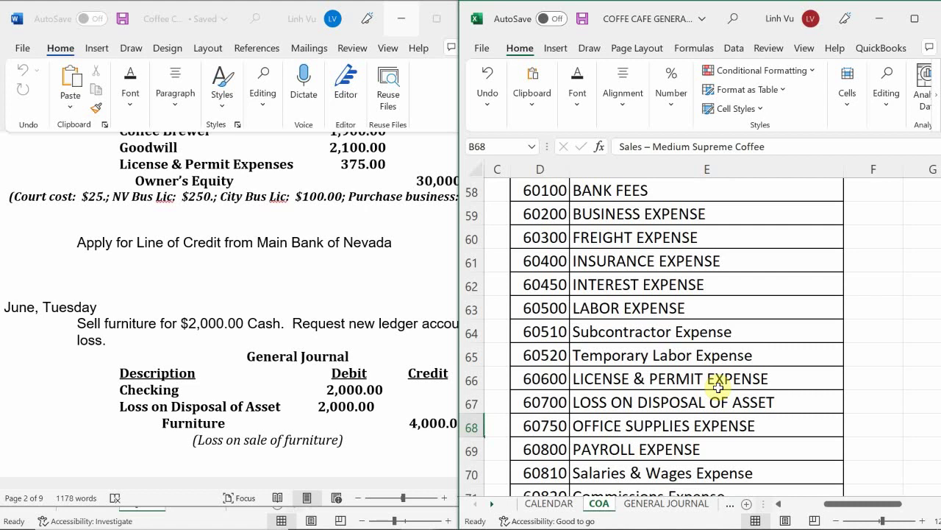
pyautogui.scroll(19, 684, 372)
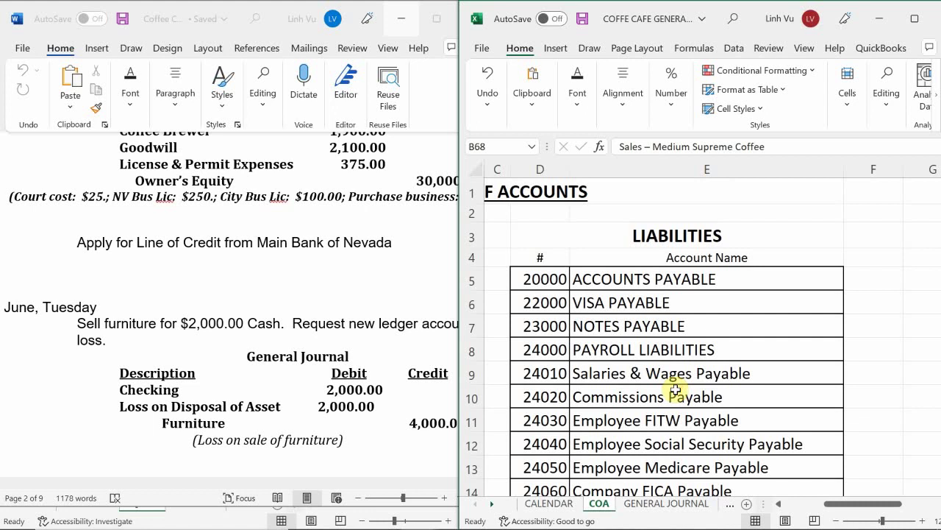
# Look up the Furniture account number among the assets in the chart of accounts
pyautogui.click(544, 345)
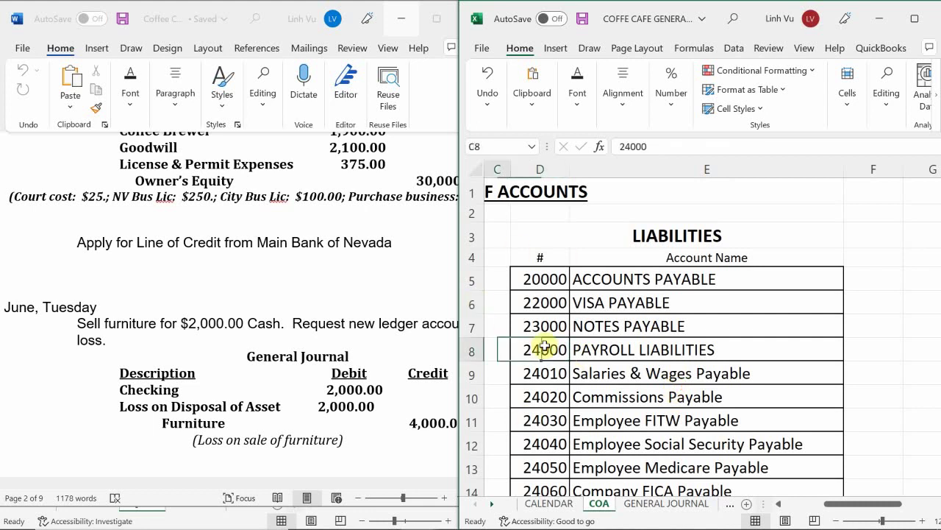
pyautogui.press('Home')
pyautogui.press('Down')
pyautogui.press('Down')
pyautogui.press('Down')
pyautogui.press('Down')
pyautogui.press('Down')
pyautogui.press('Down')
pyautogui.press('Down')
pyautogui.press('Down')
pyautogui.press('Down')
pyautogui.press('Down')
pyautogui.press('Down')
pyautogui.press('Down')
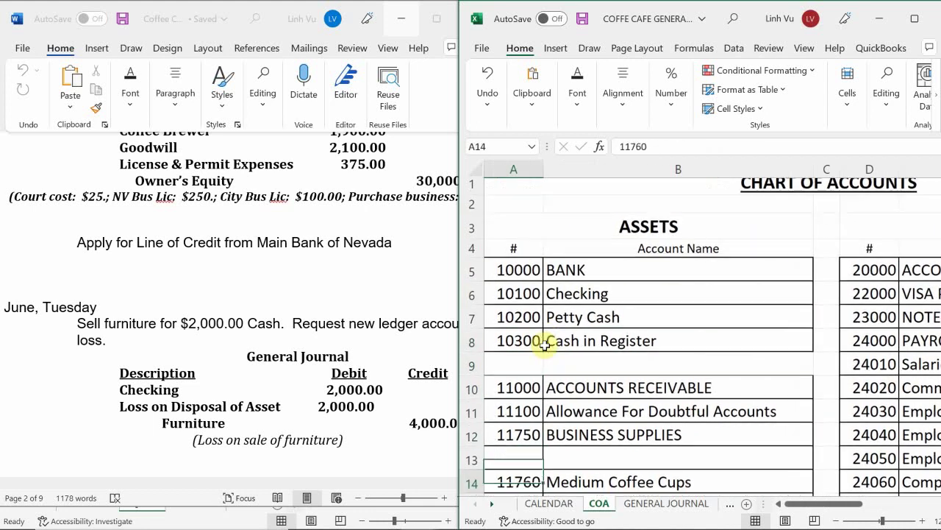
pyautogui.press('Down')
pyautogui.press('Down')
pyautogui.press('Down')
pyautogui.press('Down')
pyautogui.press('Down')
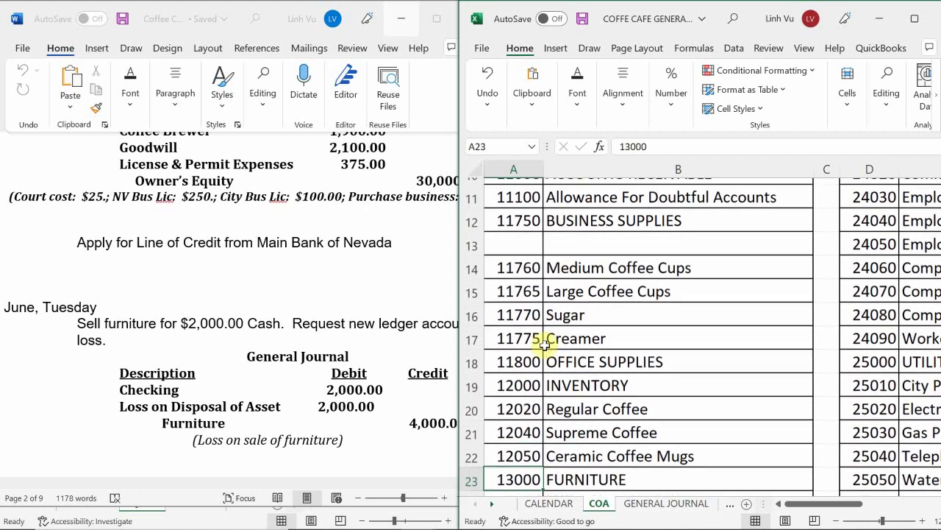
pyautogui.press('Down')
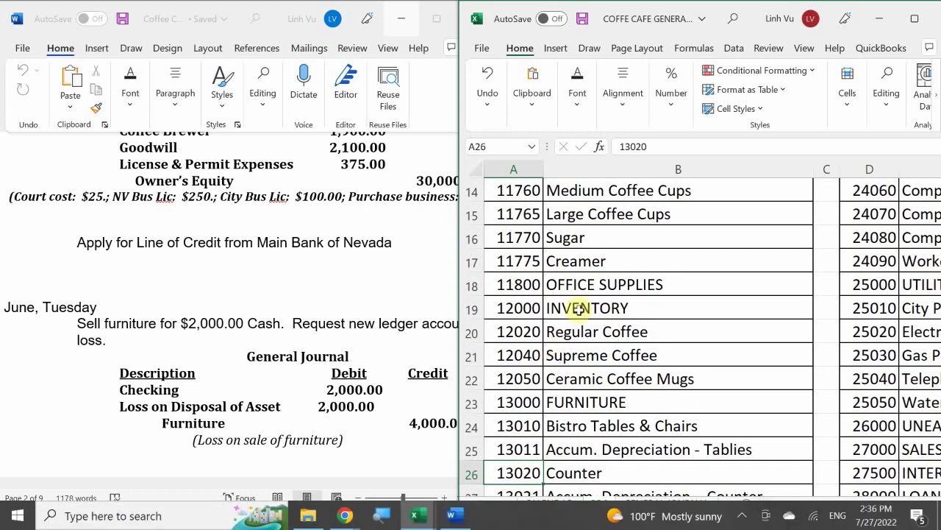
# Date the next general journal entry 6/4 in A13, leaving a blank row below the opening entry
pyautogui.click(637, 504)
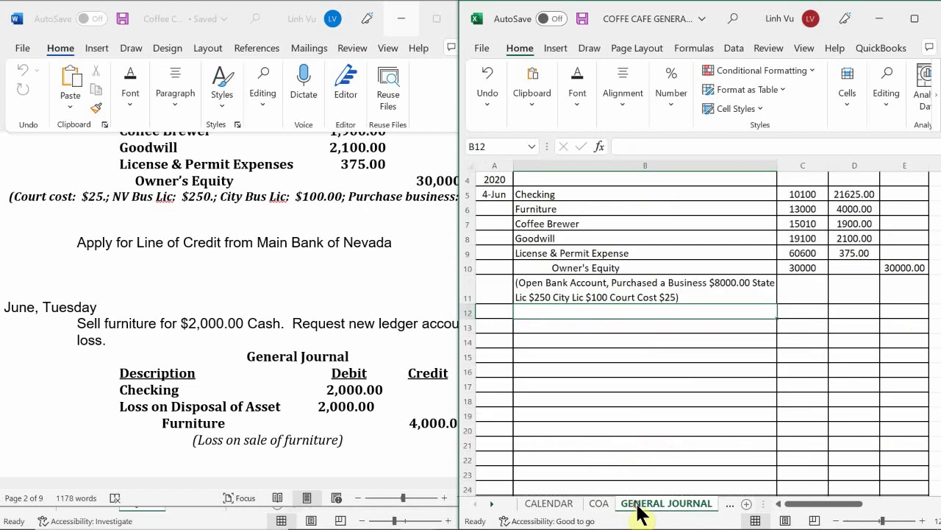
pyautogui.click(498, 322)
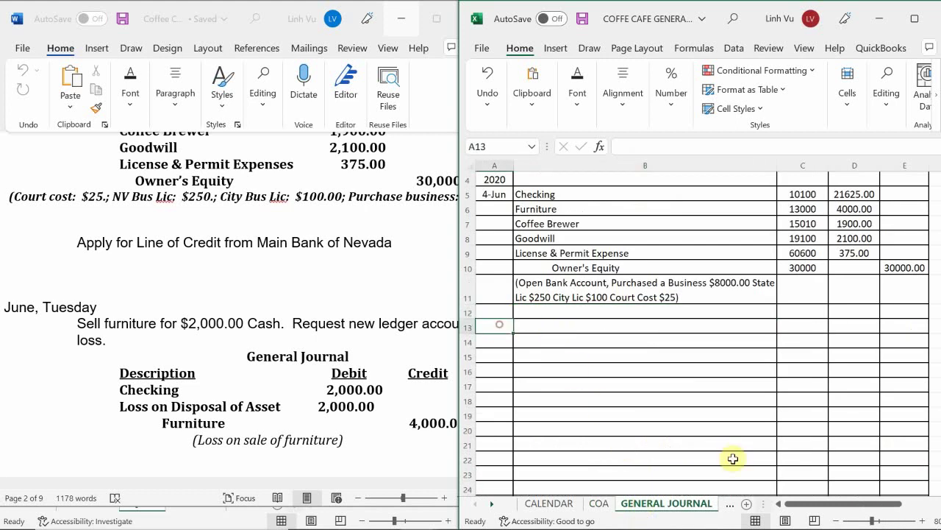
pyautogui.write('6/4')
pyautogui.press('Return')
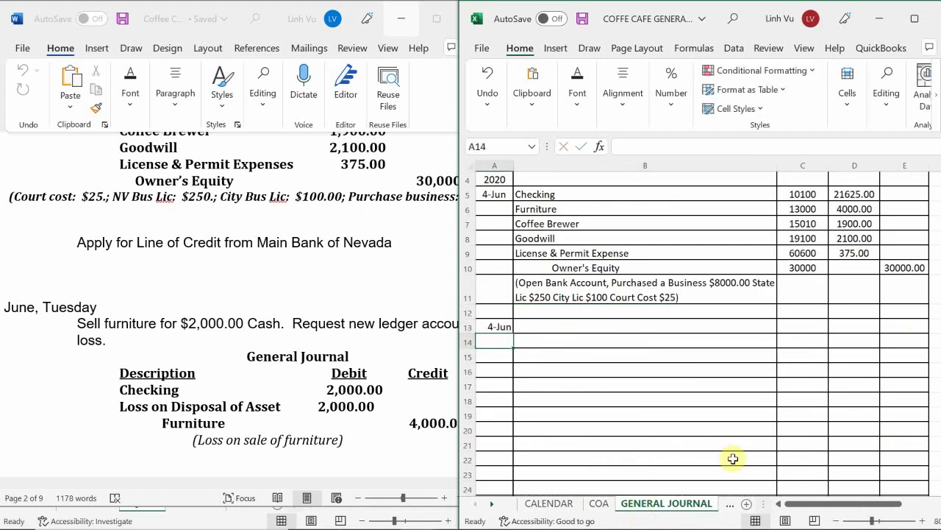
# Enter the Checking line in row 13 of the general journal with account number 10100 and a debit of 2000
pyautogui.press('Up')
pyautogui.press('Right')
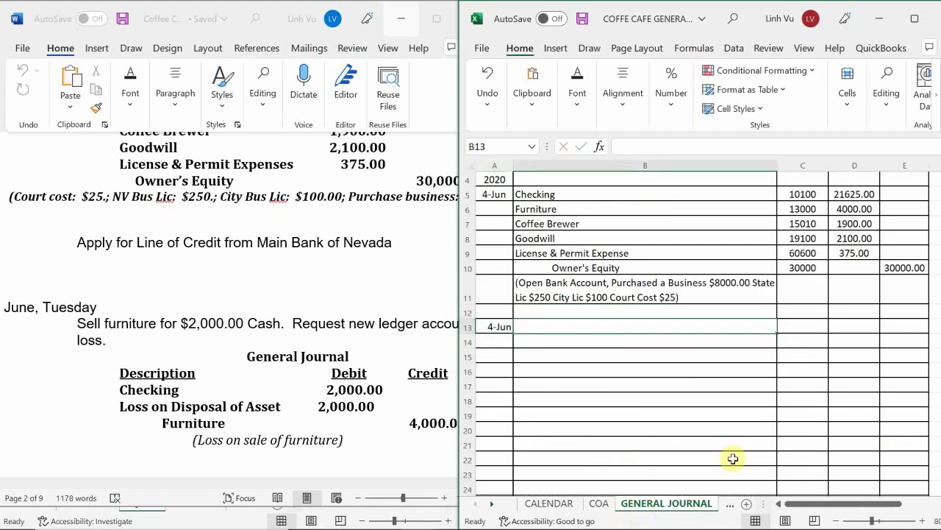
pyautogui.write('Check')
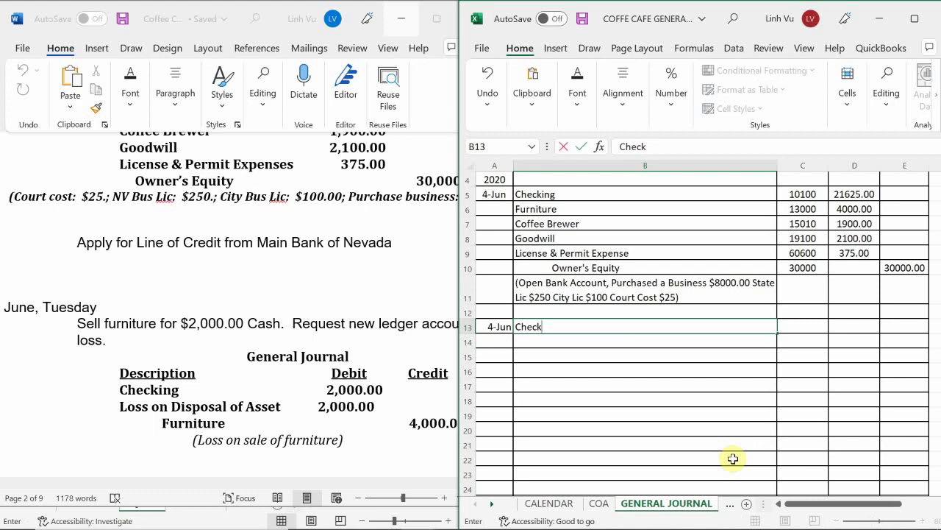
pyautogui.write('ing')
pyautogui.press('Tab')
pyautogui.write('10100')
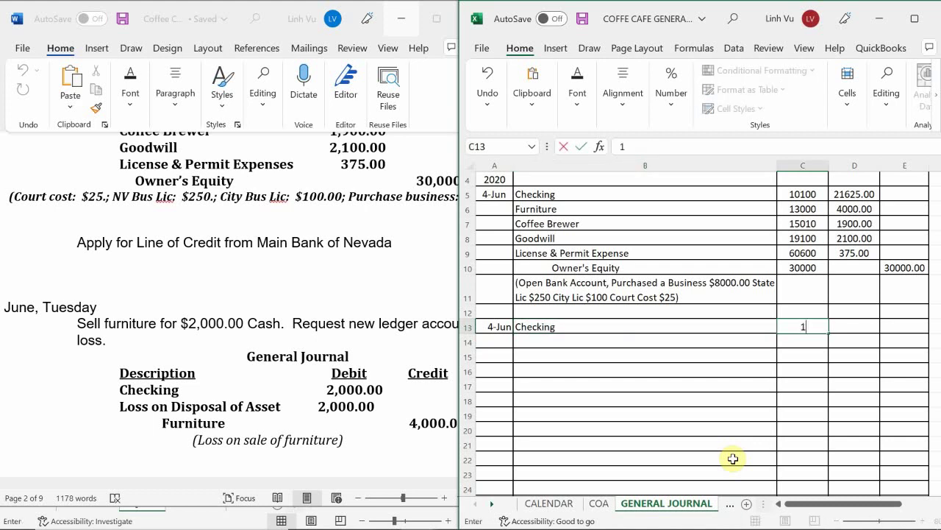
pyautogui.press('Return')
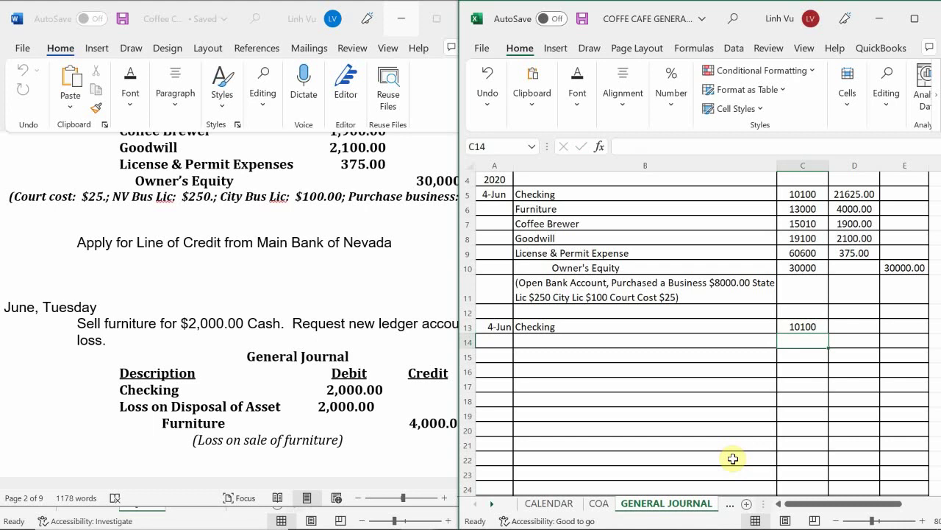
pyautogui.press('Right')
pyautogui.press('Up')
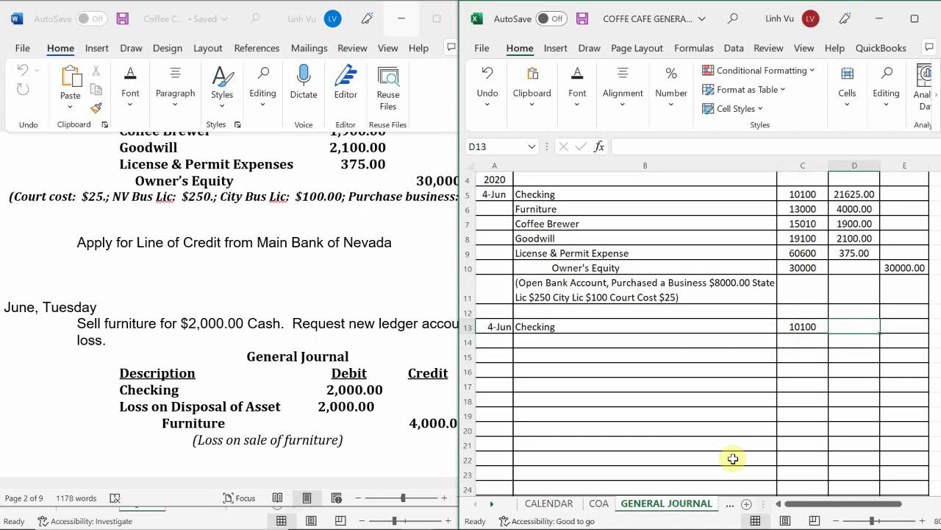
pyautogui.write('2000')
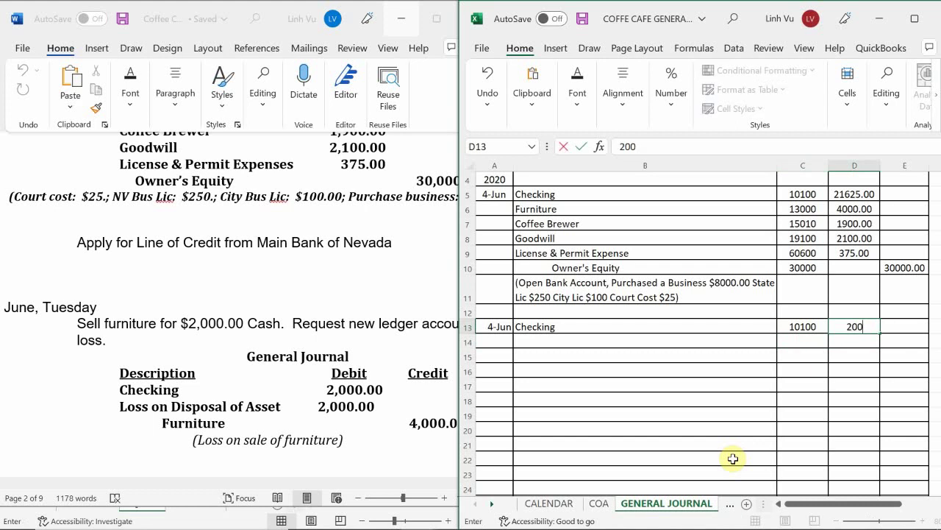
pyautogui.press('Return')
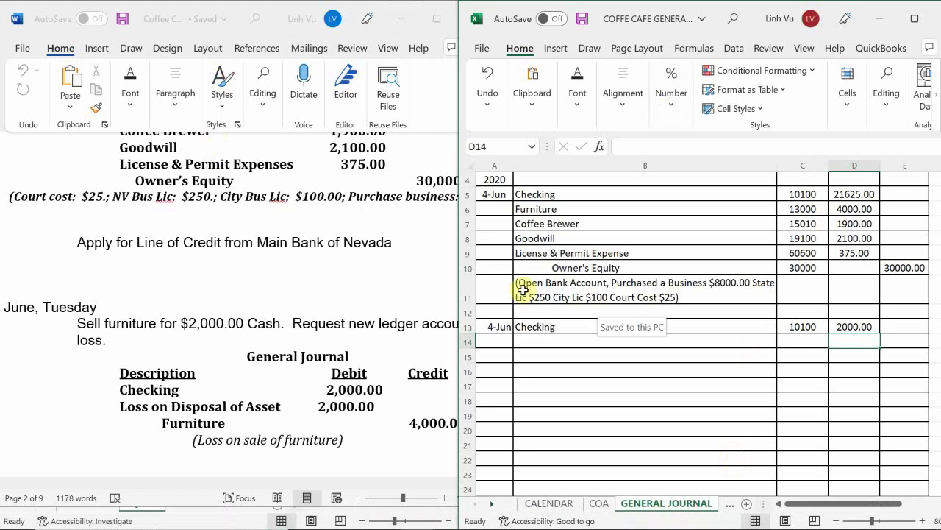
# Enter Loss on Disposal of Asset in B14 with account number 60700 in C14
pyautogui.click(543, 348)
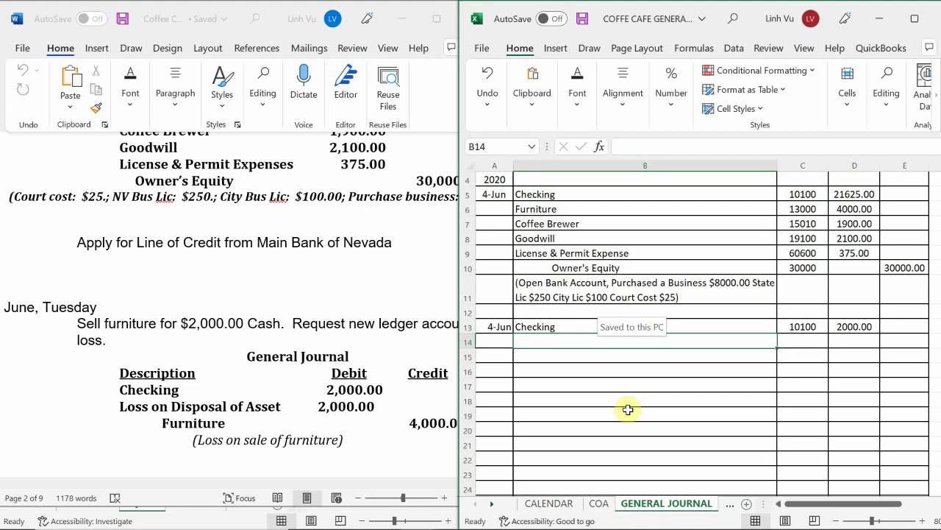
pyautogui.write('Loss o')
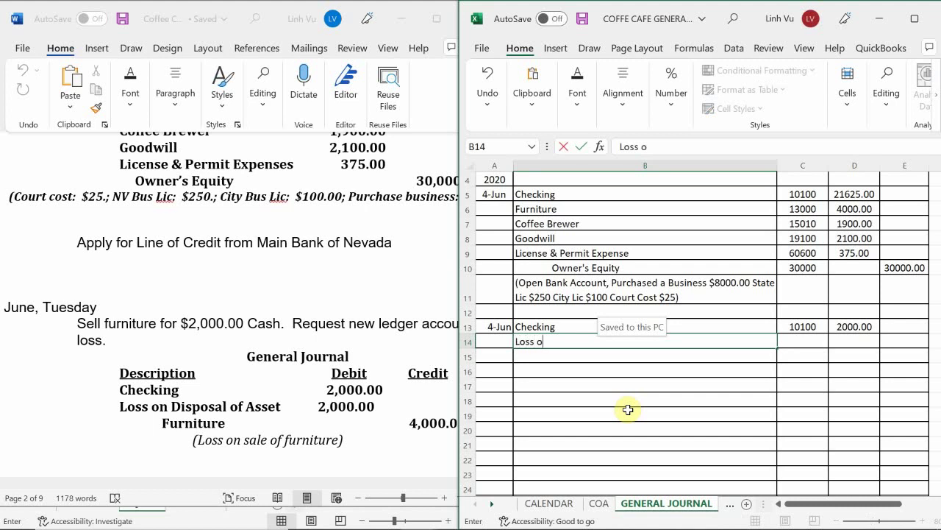
pyautogui.write('n Disposal')
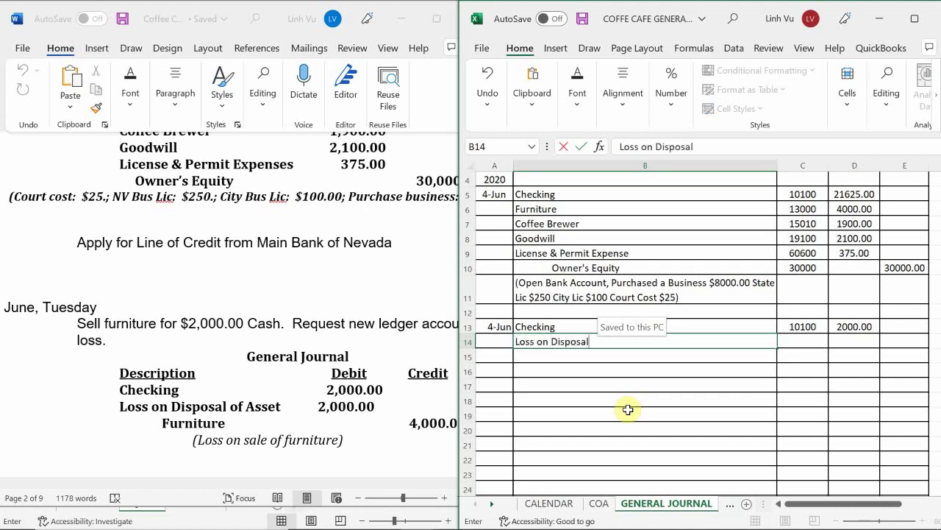
pyautogui.write(' of Asset')
pyautogui.hotkey('ctrl', 'Return')
pyautogui.press('Right')
pyautogui.write('60700')
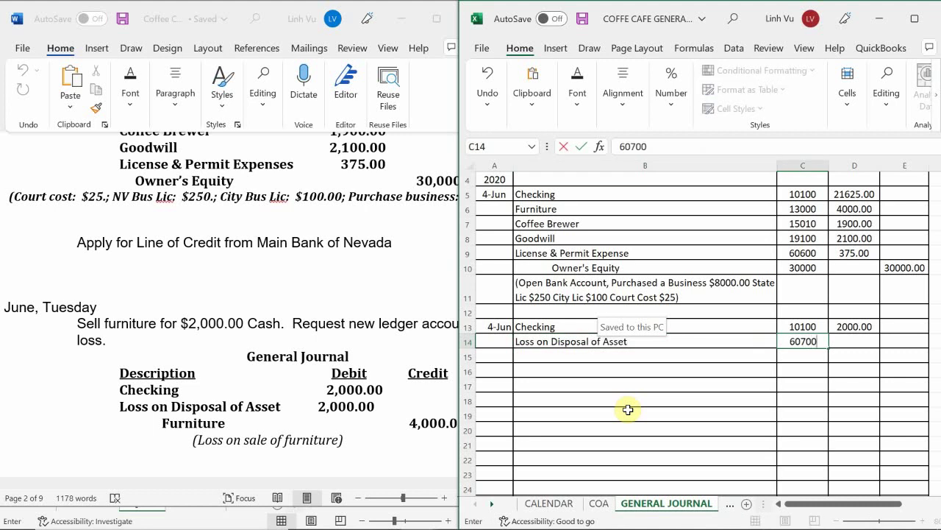
pyautogui.press('Return')
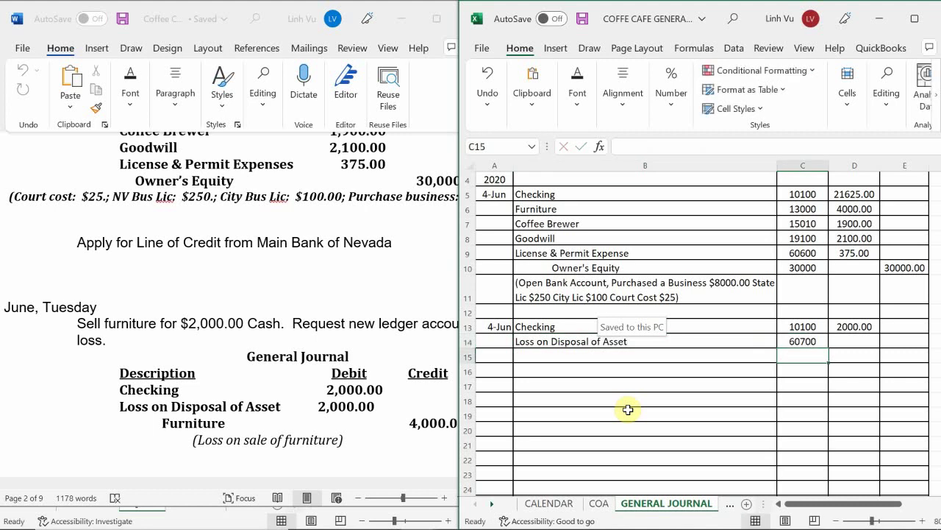
# Enter Furniture as the indented credit account in B15 with account number 13000 in C15
pyautogui.press('Left')
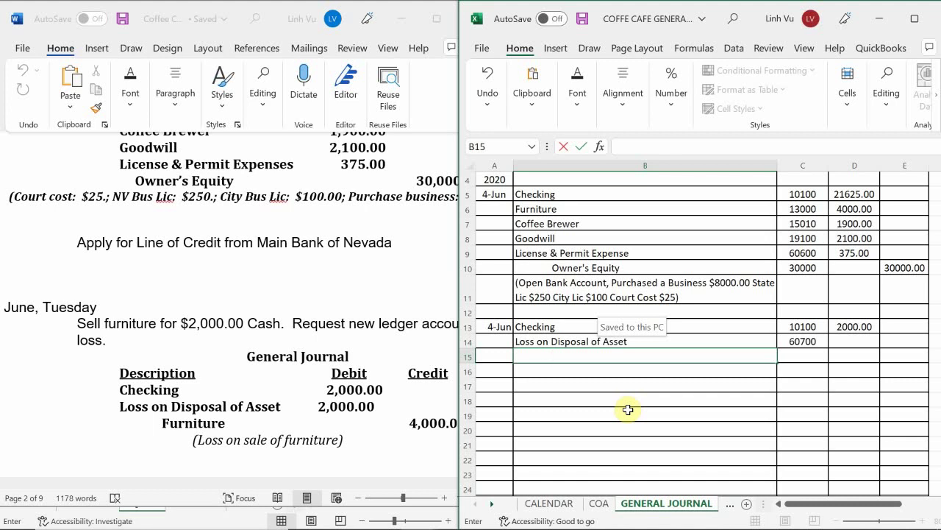
pyautogui.write('Furb')
pyautogui.press('BackSpace')
pyautogui.write('niture')
pyautogui.press('Tab')
pyautogui.write('13')
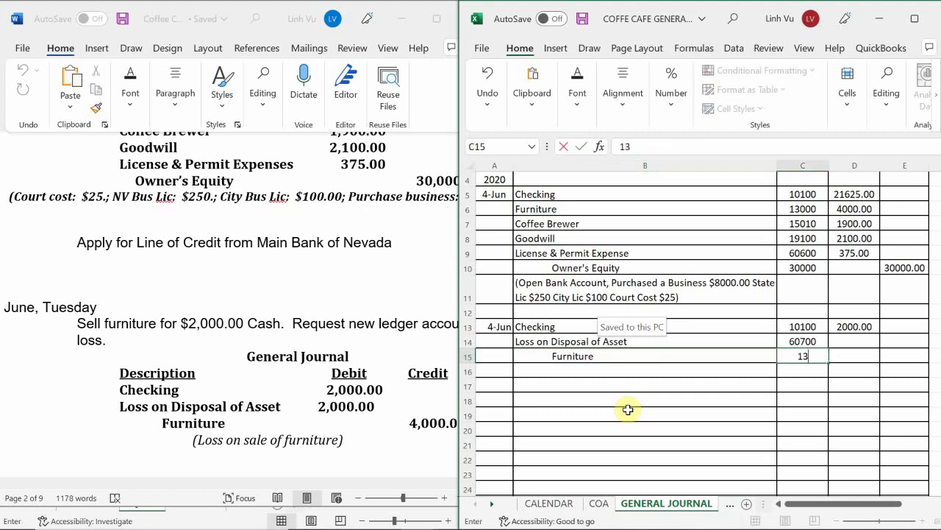
pyautogui.write('000')
pyautogui.press('Down')
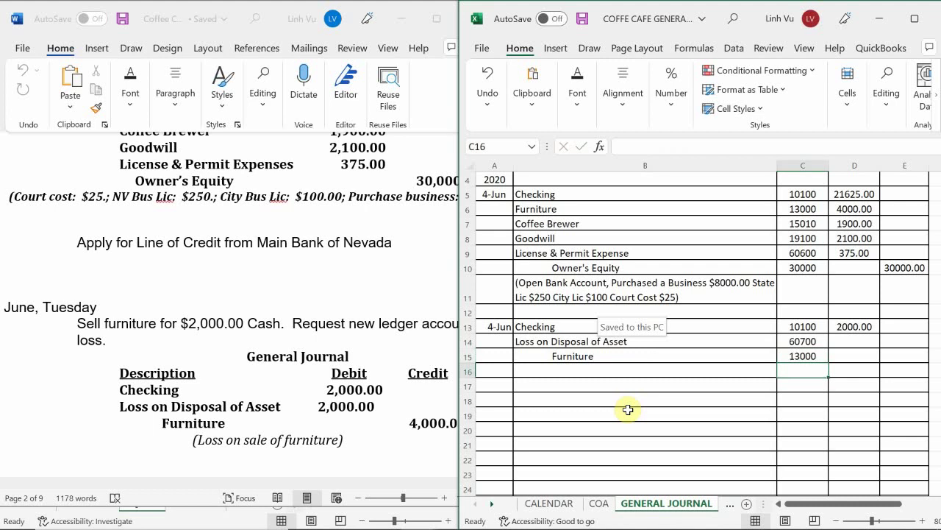
# Enter a credit of 4000 for Furniture in E15
pyautogui.press('Up')
pyautogui.press('Right')
pyautogui.press('Right')
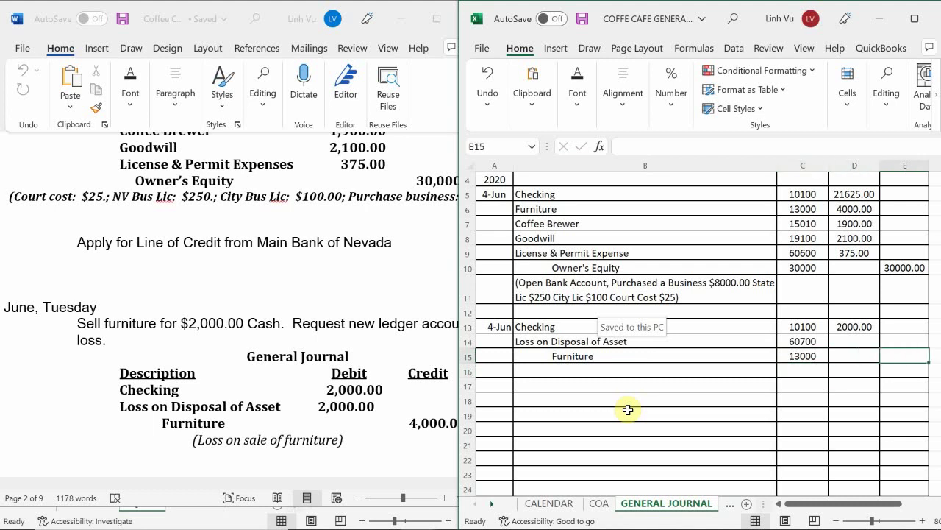
pyautogui.write('4000')
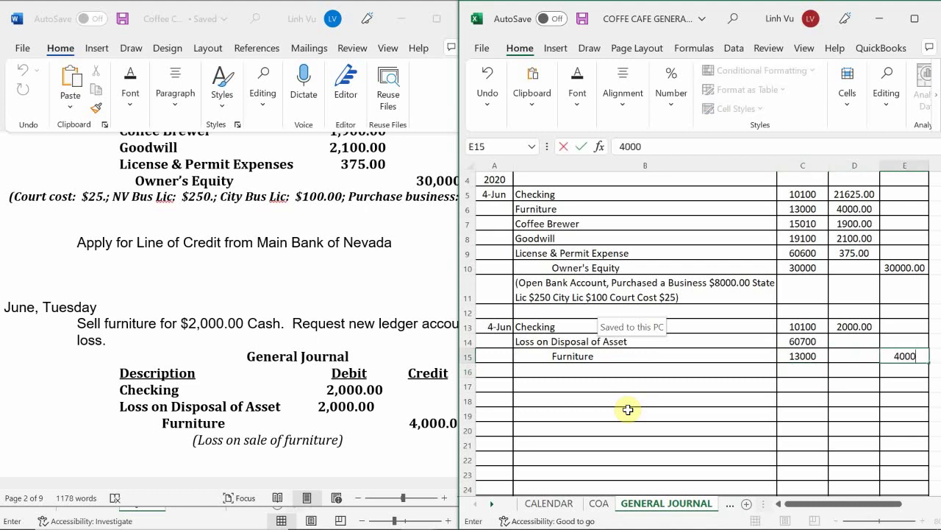
pyautogui.press('Return')
# Calculate the Loss on Disposal of Asset debit in D14 with the formula =E15-D13
pyautogui.press('Left')
pyautogui.press('Up')
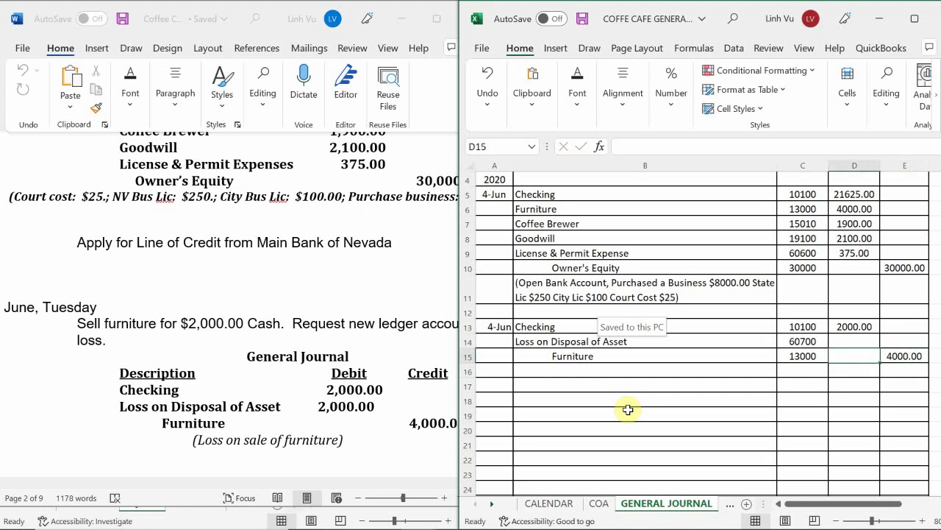
pyautogui.press('Up')
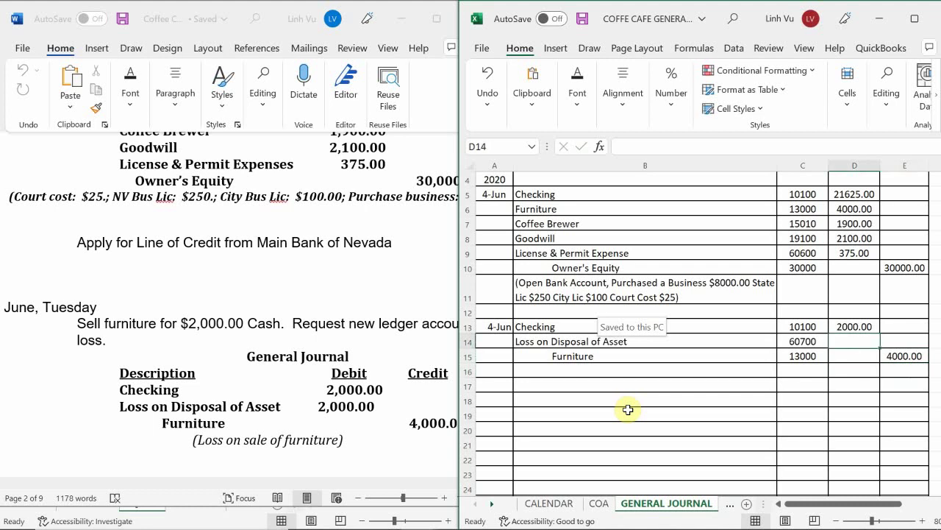
pyautogui.write('=')
pyautogui.press('Right')
pyautogui.press('Down')
pyautogui.write('-')
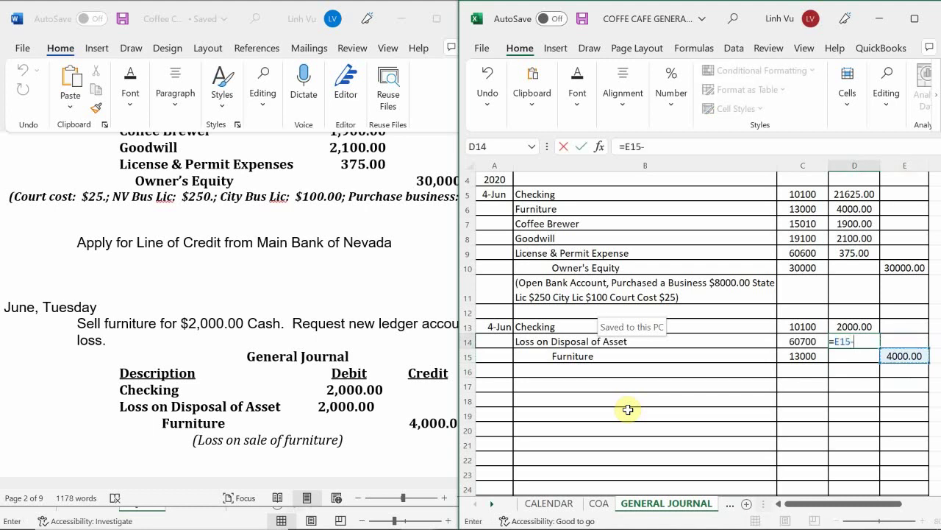
pyautogui.press('Up')
pyautogui.press('Return')
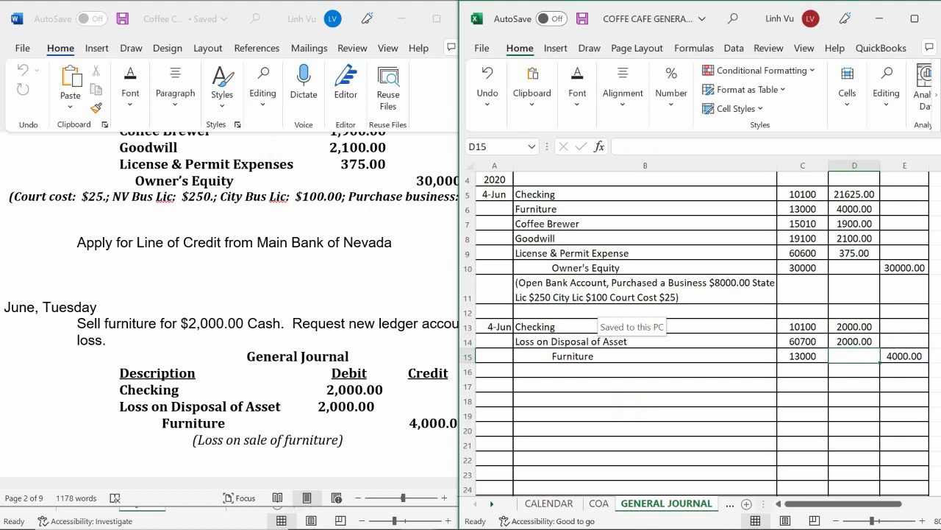
# Enter the explanation "(Sold Furniture, Loss on sale of Furniture)" in B16 below the journal entry
pyautogui.click(560, 373)
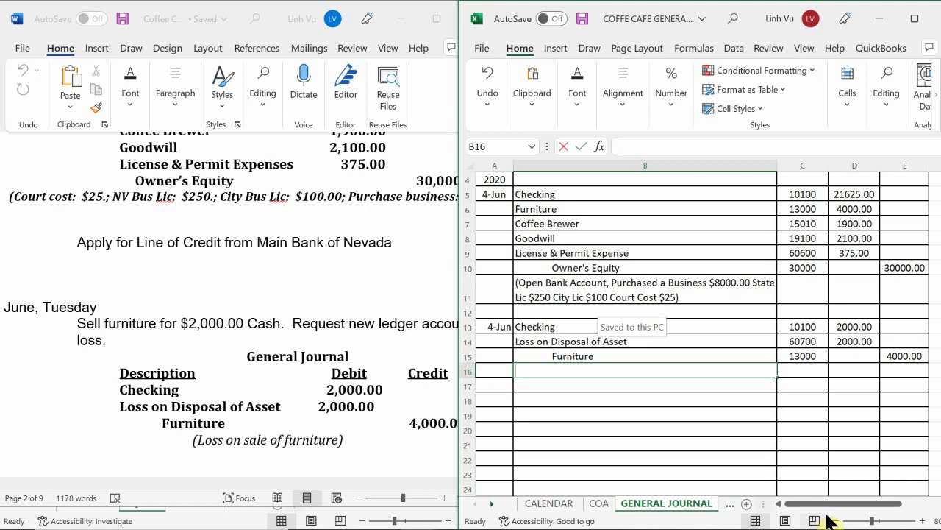
pyautogui.write('(')
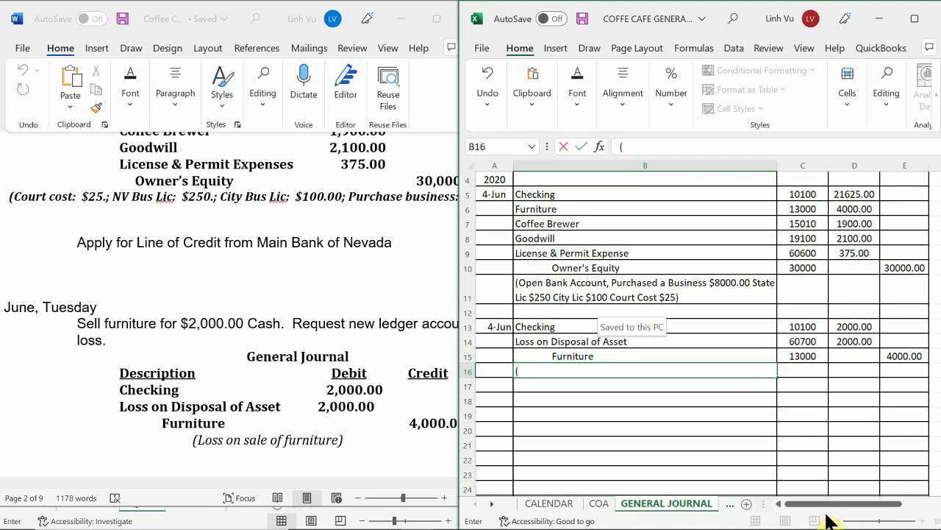
pyautogui.write('Sold Furniture,')
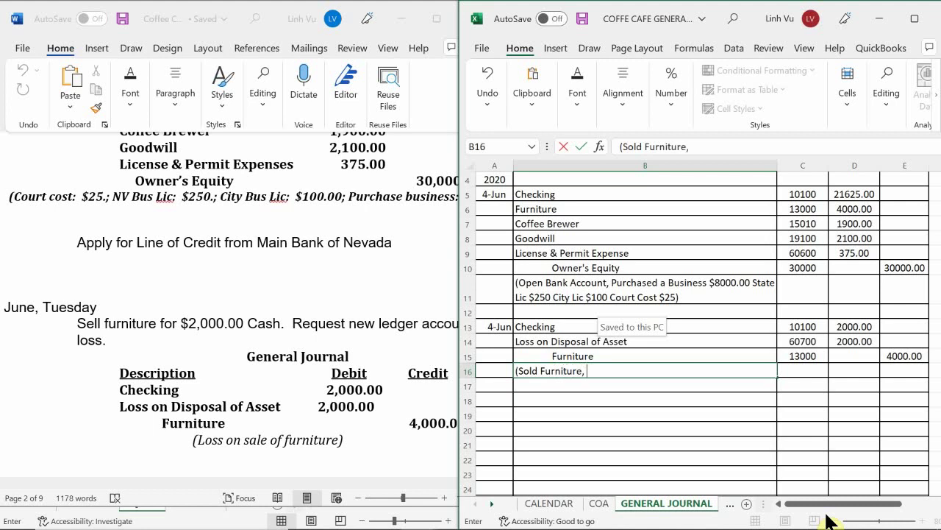
pyautogui.write('Loss')
pyautogui.write('on di')
pyautogui.press('BackSpace')
pyautogui.press('BackSpace')
pyautogui.press('BackSpace')
pyautogui.press('BackSpace')
pyautogui.press('BackSpace')
pyautogui.write('on sale of Furni')
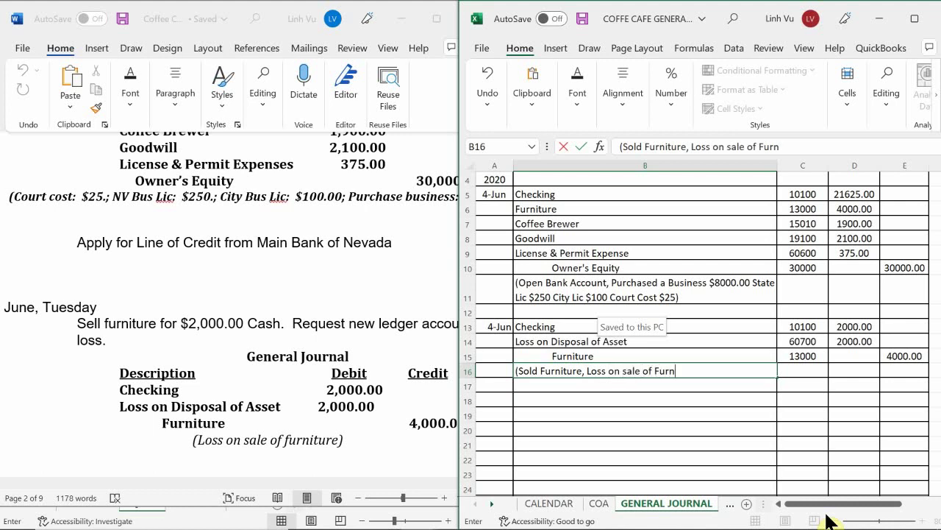
pyautogui.write('ture)')
pyautogui.press('Return')
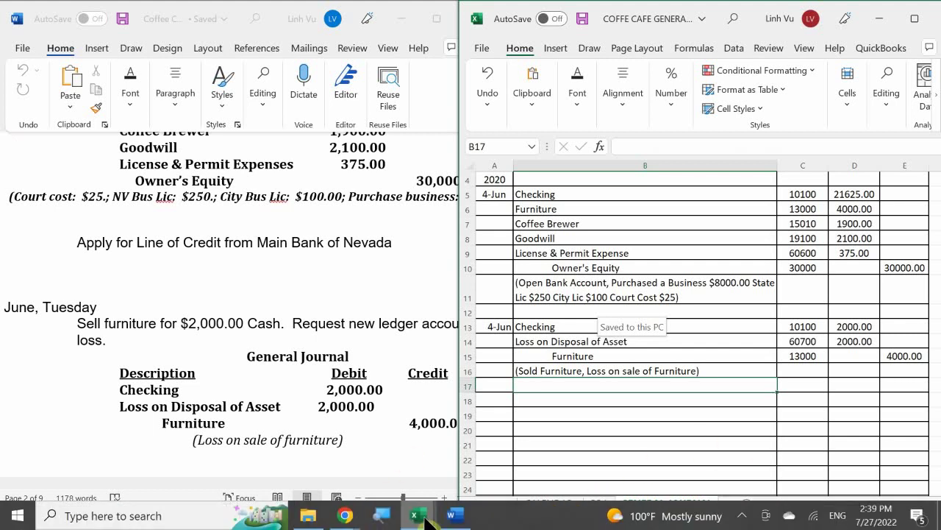
# Switch to the ledger workbook's ASSETS sheet and enter the date 6/4 in A16 of the Checking account
pyautogui.moveTo(425, 521)
pyautogui.click(364, 478)
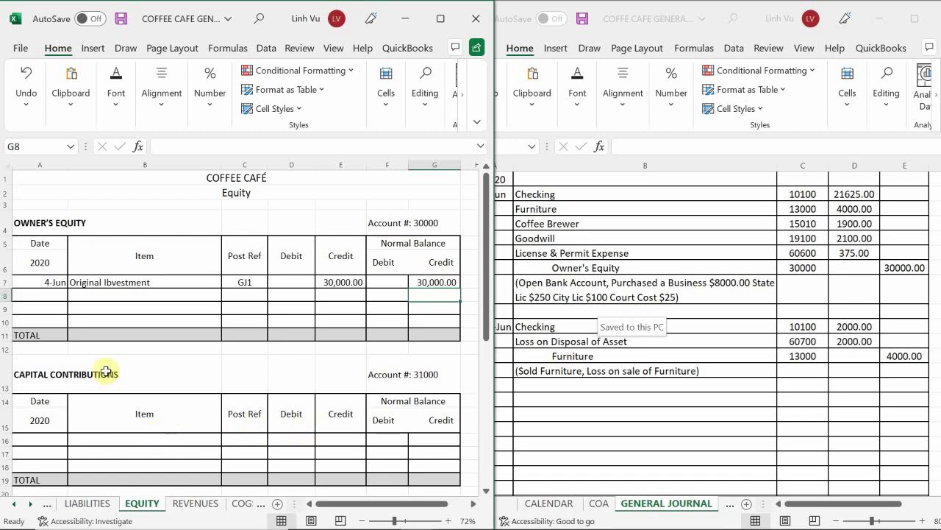
pyautogui.click(84, 442)
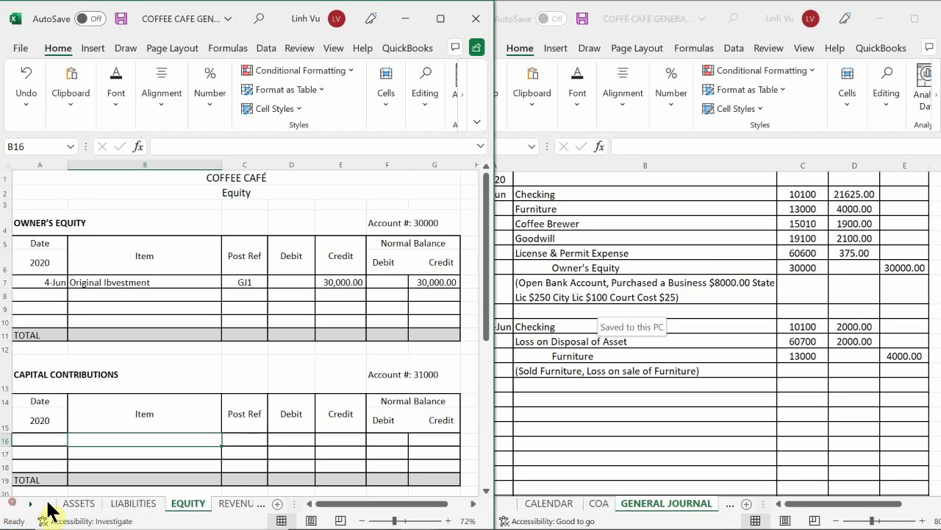
pyautogui.click(77, 503)
pyautogui.scroll(10, 74, 406)
pyautogui.scroll(20, 74, 405)
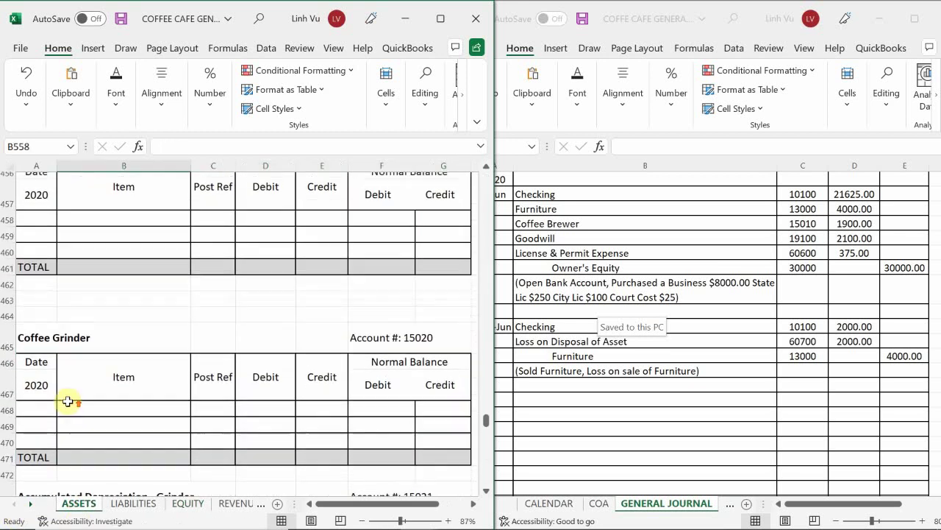
pyautogui.scroll(20, 58, 388)
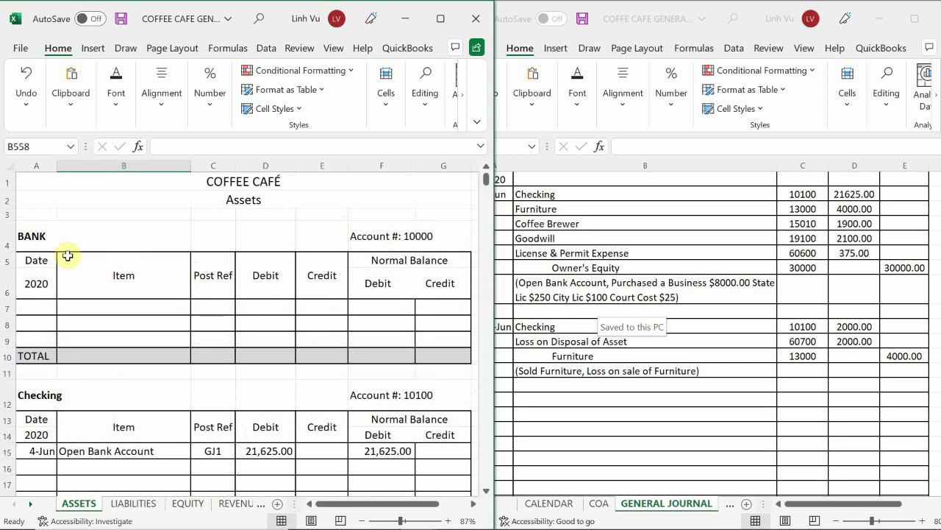
pyautogui.scroll(-2, 86, 368)
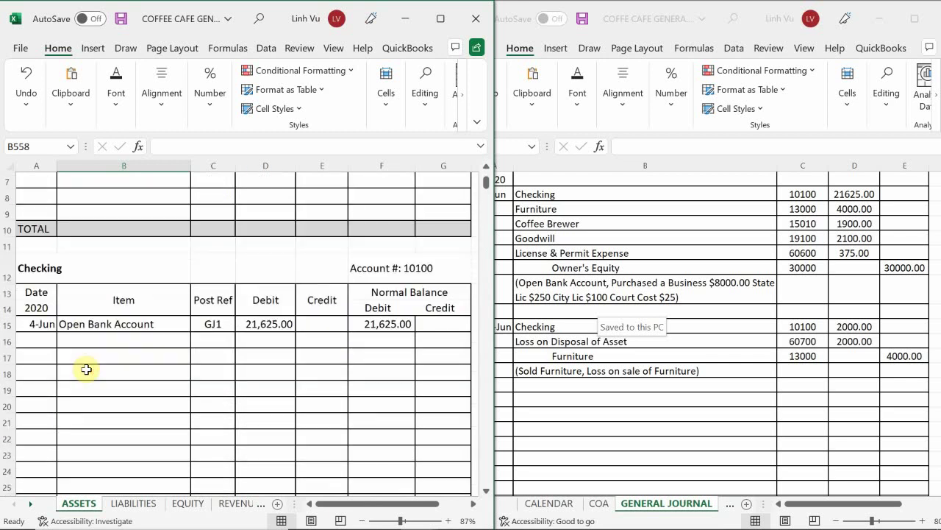
pyautogui.click(35, 343)
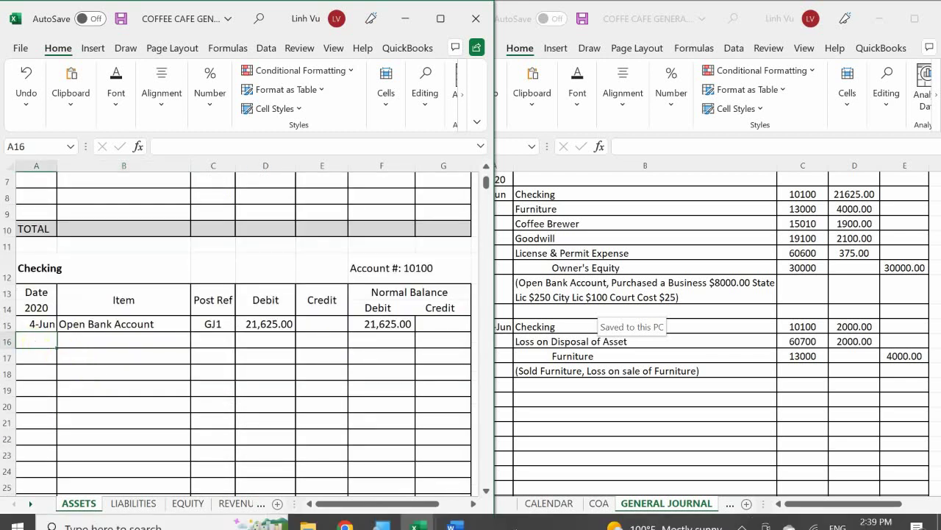
pyautogui.write('6/4')
pyautogui.press('Return')
# Enter "Sale of Furniture" as the item description in B16 of the Checking ledger
pyautogui.click(123, 340)
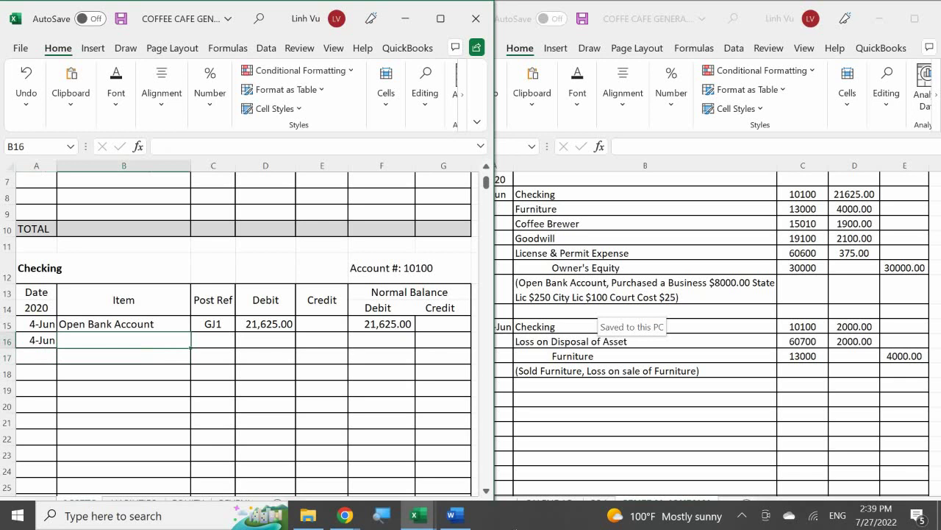
pyautogui.write('S')
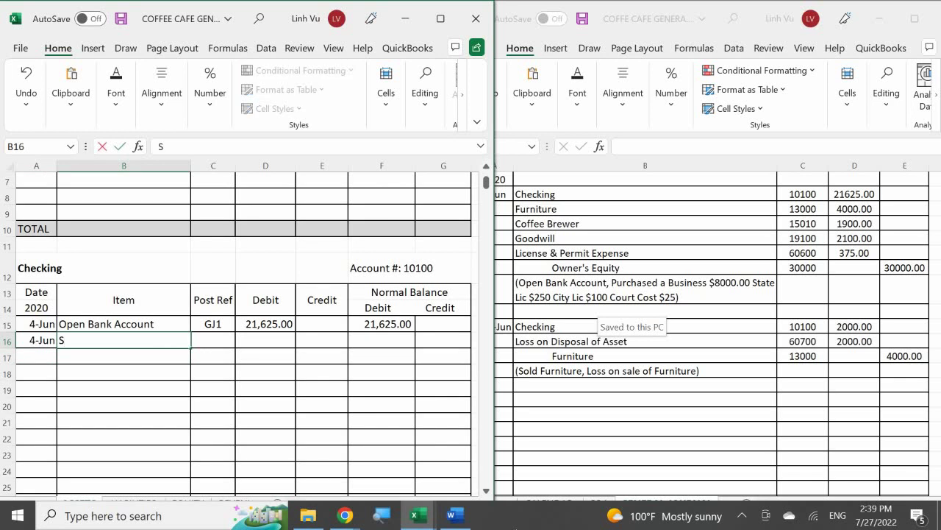
pyautogui.write('ah')
pyautogui.press('BackSpace')
pyautogui.press('BackSpace')
pyautogui.write('a')
pyautogui.press('BackSpace')
pyautogui.write('le of Fy')
pyautogui.press('BackSpace')
pyautogui.write('urnity')
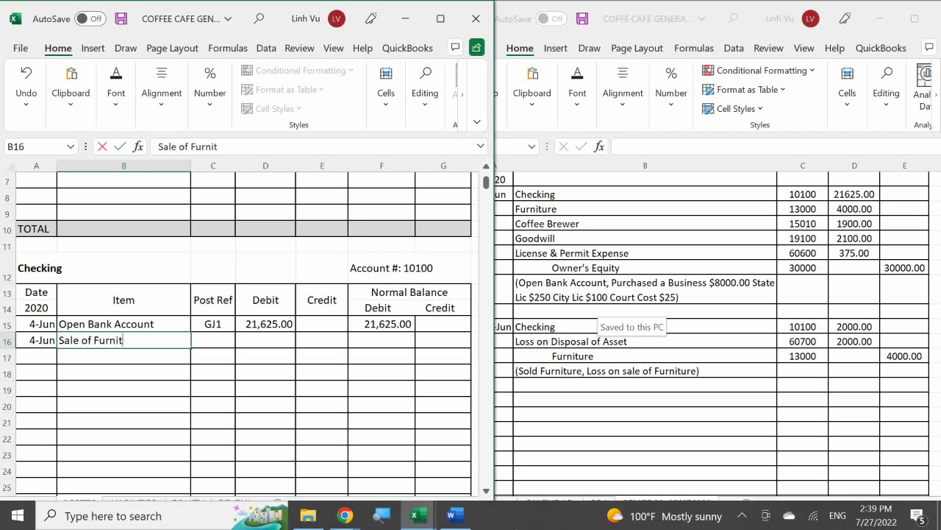
pyautogui.press('BackSpace')
pyautogui.write('y')
pyautogui.press('BackSpace')
pyautogui.press('BackSpace')
pyautogui.write('ture')
pyautogui.press('Return')
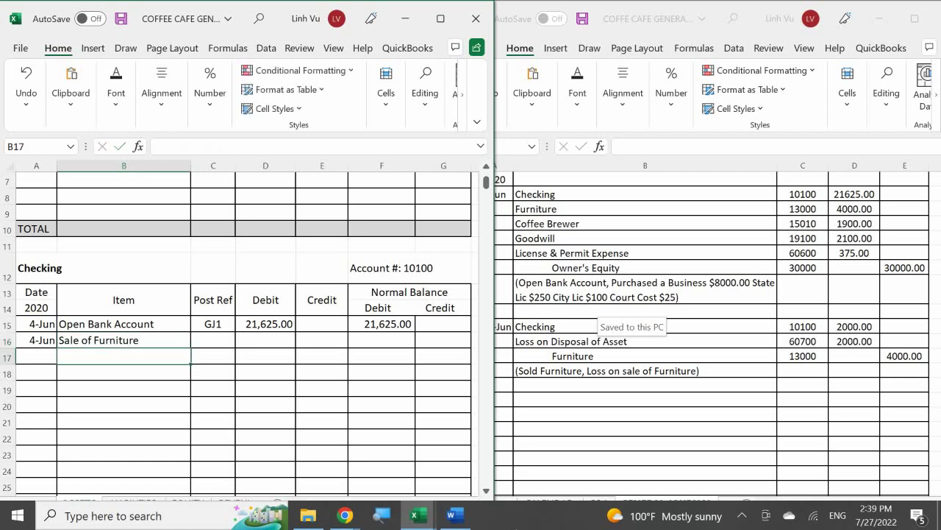
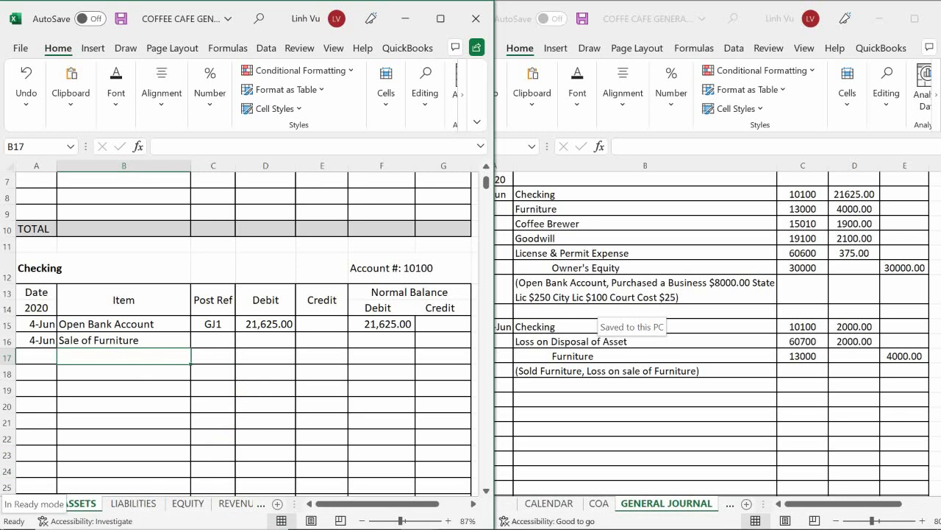
# Enter the post reference GJ1 in C16 and a debit of 2000 in D16 for the furniture sale
pyautogui.click(206, 341)
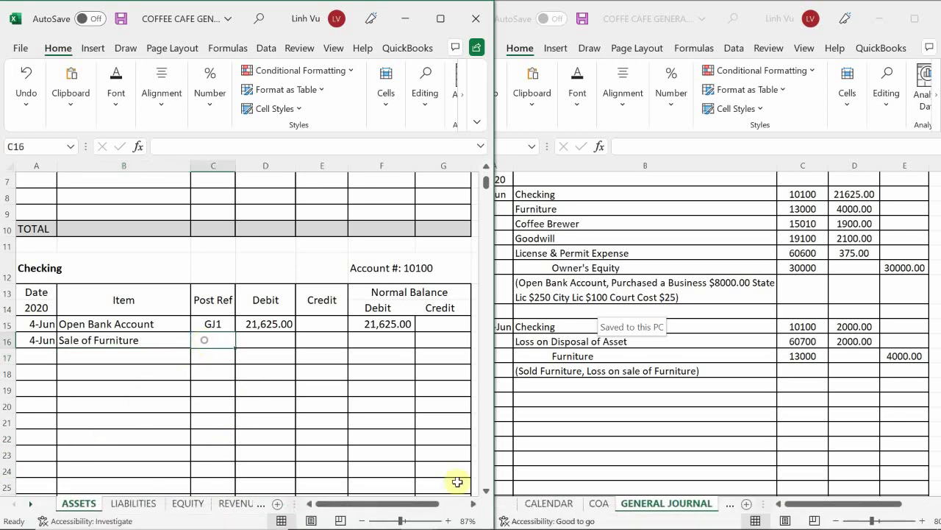
pyautogui.write('GJ1')
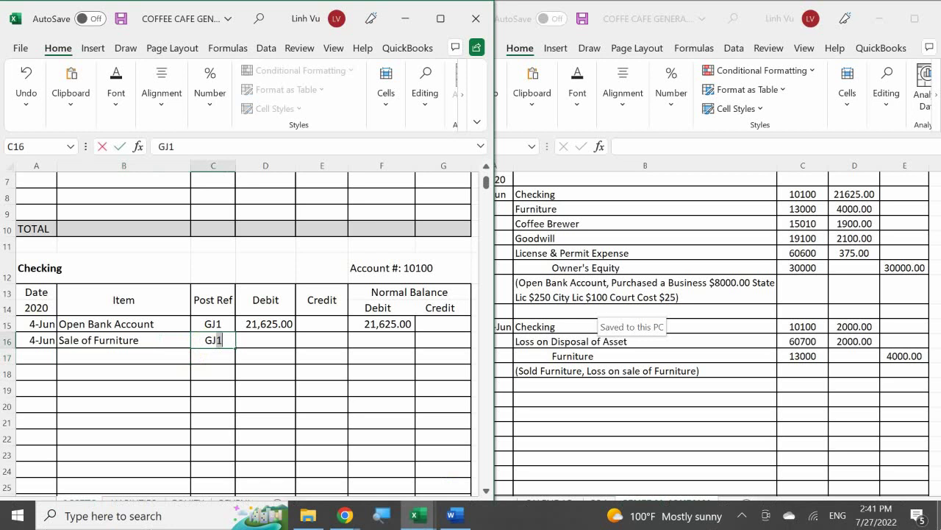
pyautogui.press('Return')
pyautogui.click(265, 340)
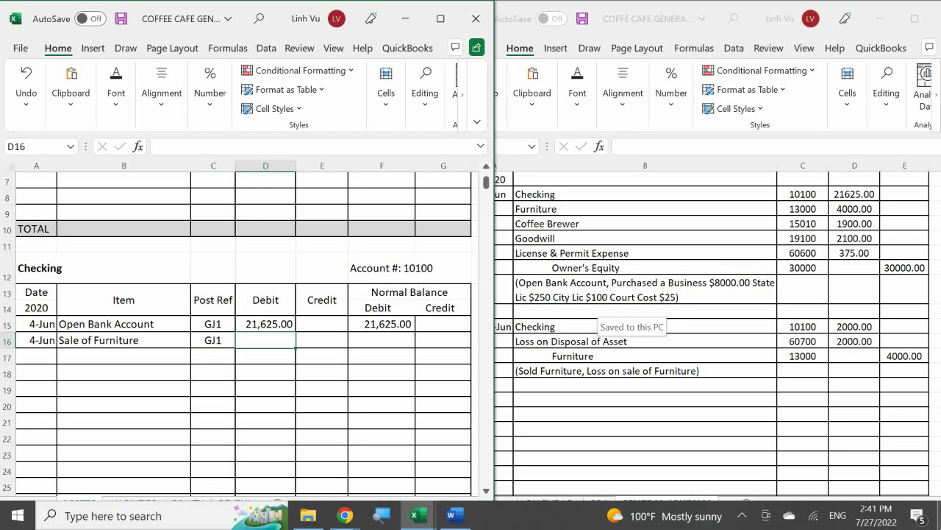
pyautogui.write('2000')
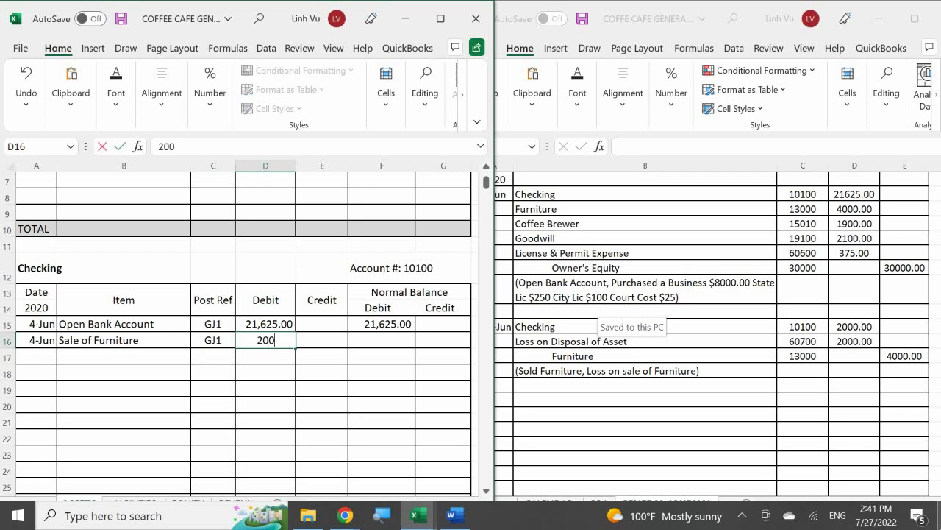
pyautogui.press('Return')
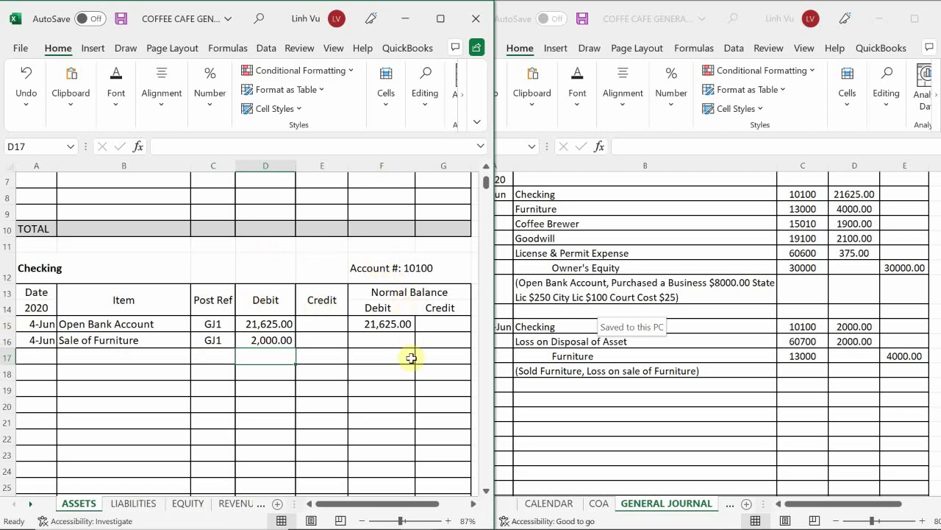
# Calculate the Checking account's running debit balance in F16 with the formula =F15+D16-E16
pyautogui.click(371, 338)
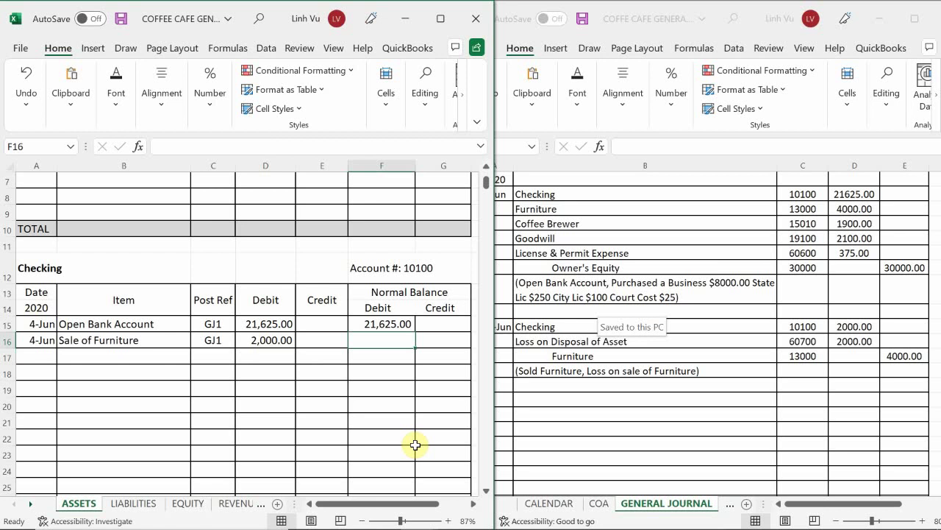
pyautogui.write('=')
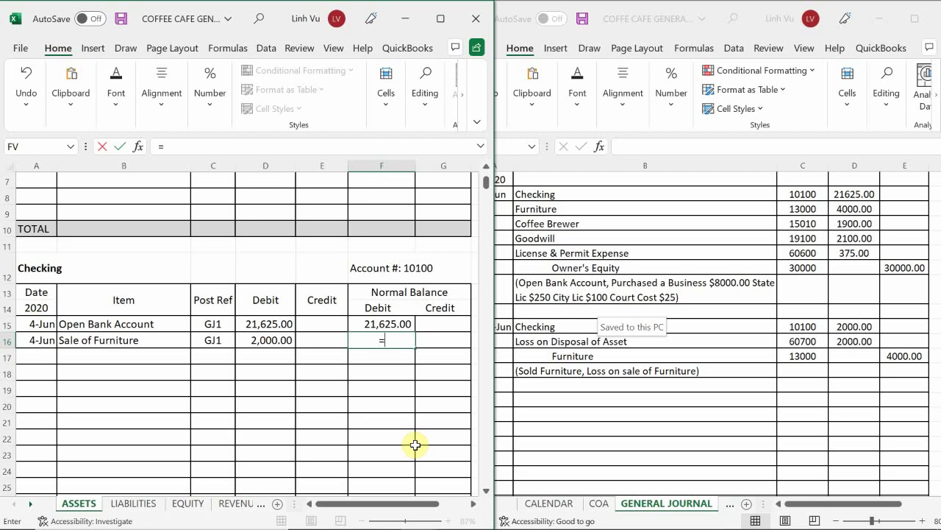
pyautogui.press('Up')
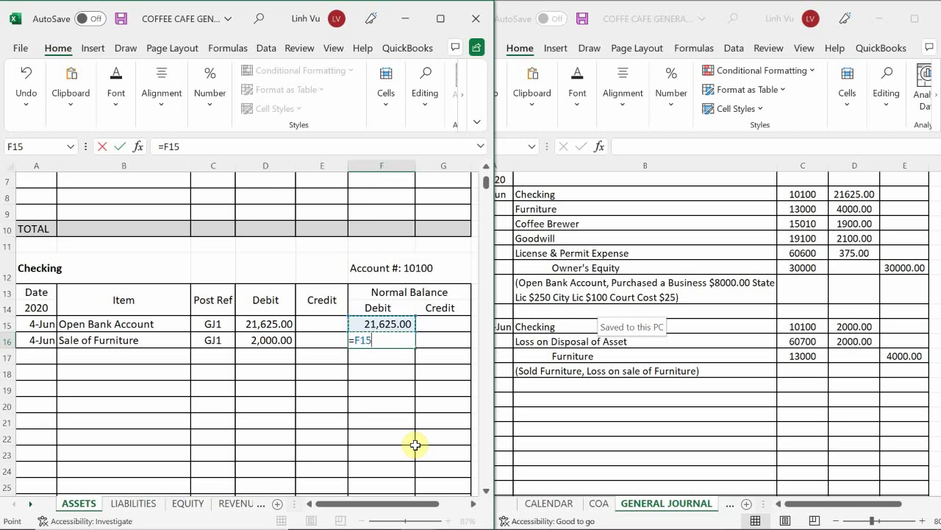
pyautogui.write('+')
pyautogui.press('Left')
pyautogui.press('Left')
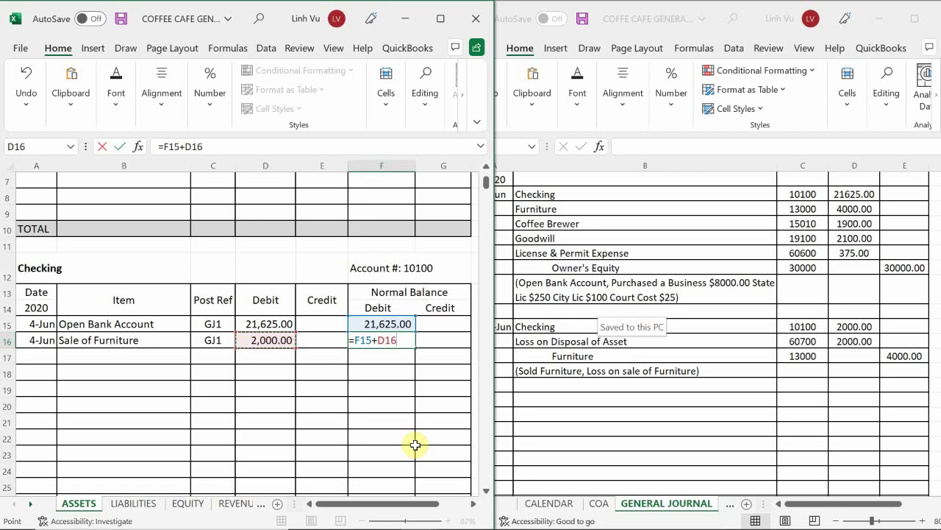
pyautogui.write('-')
pyautogui.press('Left')
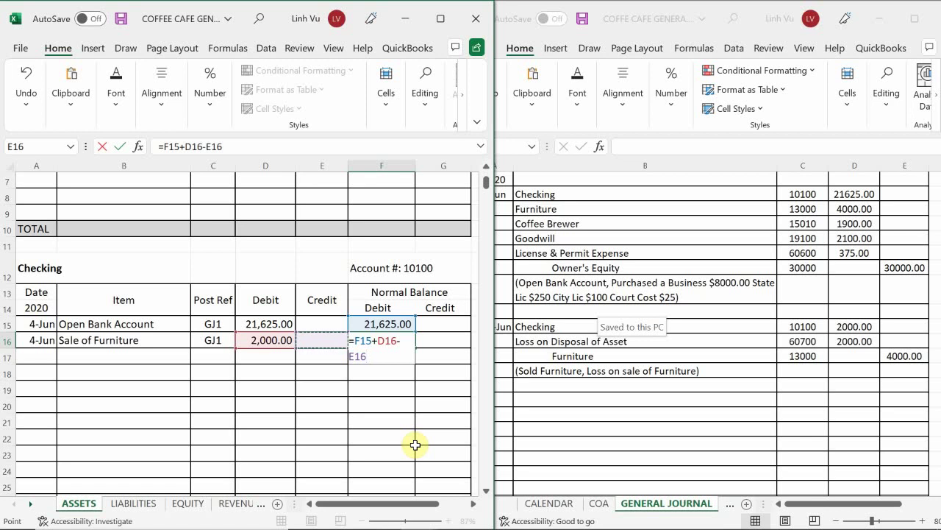
pyautogui.press('Return')
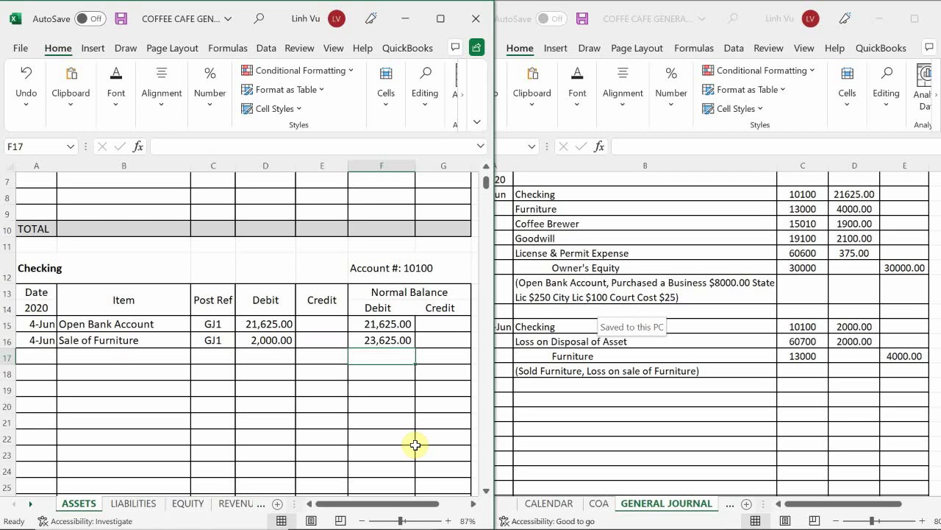
# Check the running balance formula in F16 and fill it down through F21
pyautogui.doubleClick(365, 341)
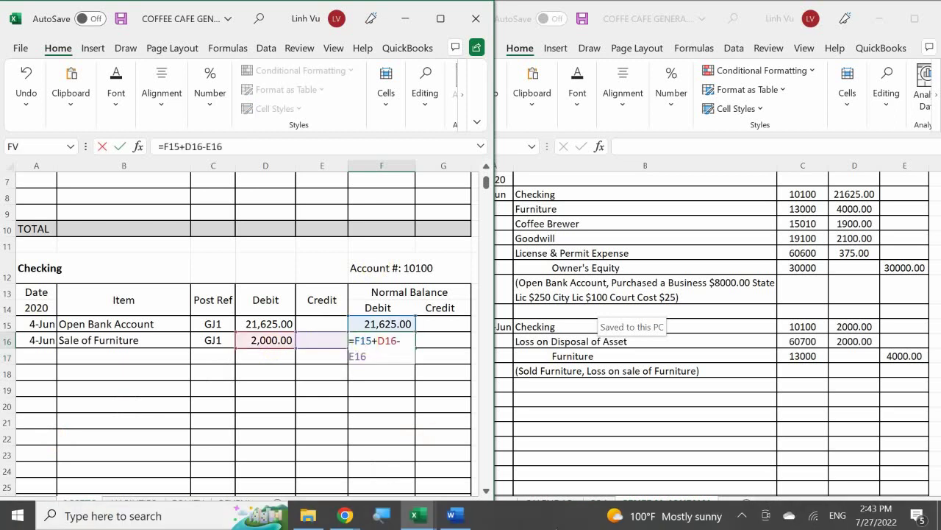
pyautogui.press('Return')
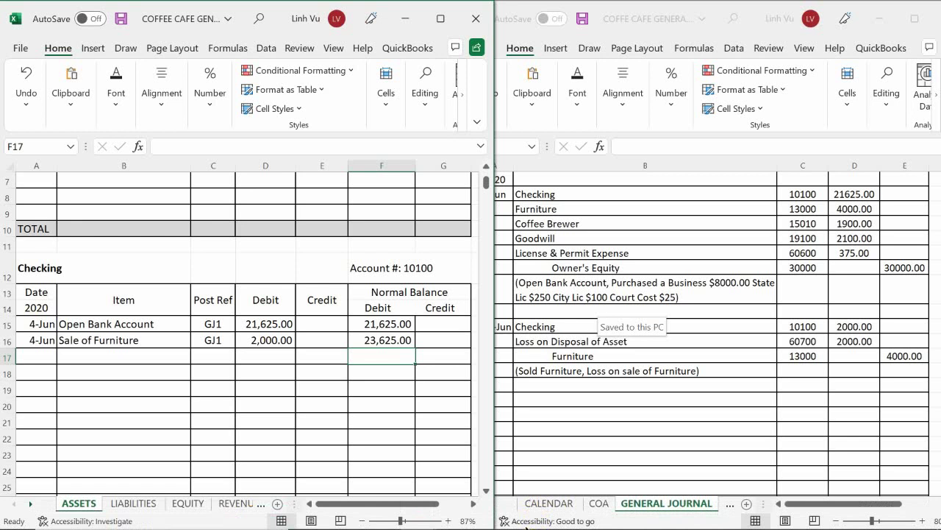
pyautogui.click(383, 338)
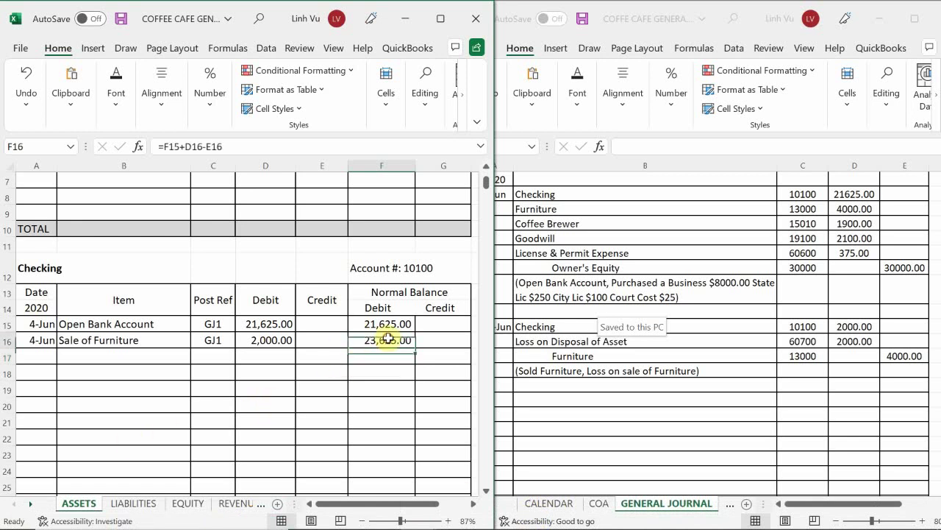
pyautogui.moveTo(415, 348); pyautogui.dragTo(418, 429)
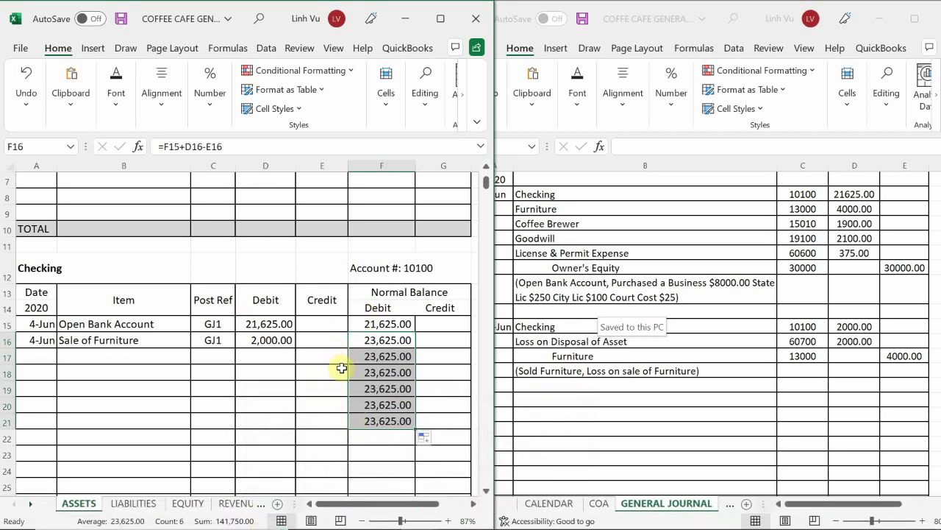
# Check the running balance formula in F17 of the Checking ledger
pyautogui.click(385, 356)
pyautogui.doubleClick(388, 356)
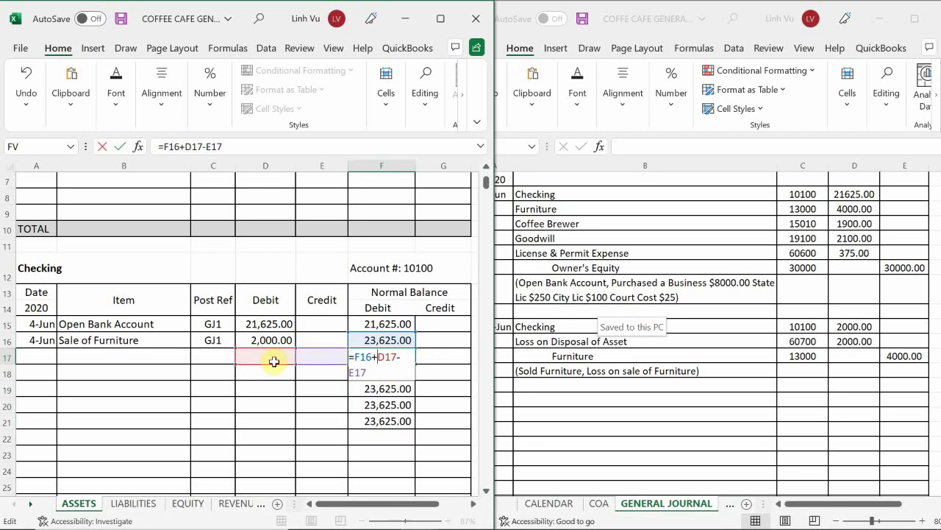
pyautogui.click(330, 399)
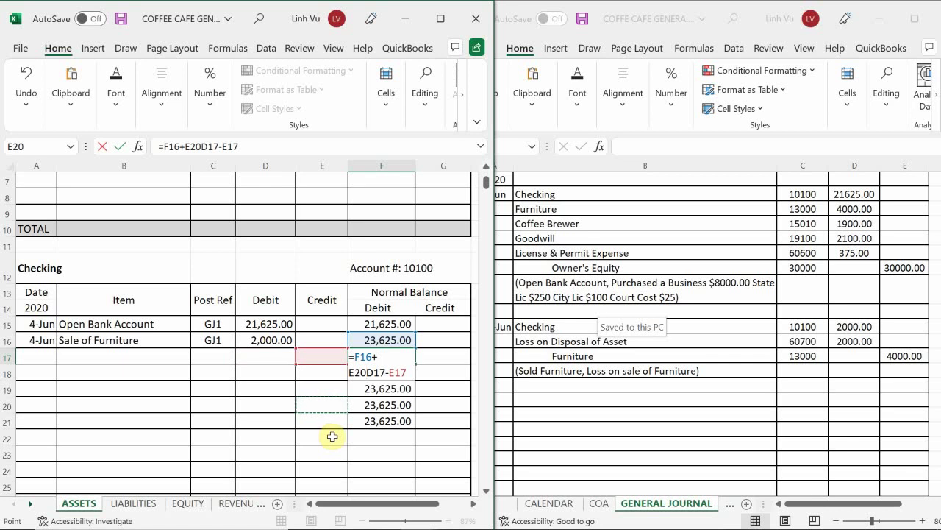
pyautogui.press('BackSpace')
pyautogui.press('BackSpace')
pyautogui.press('BackSpace')
pyautogui.press('Return')
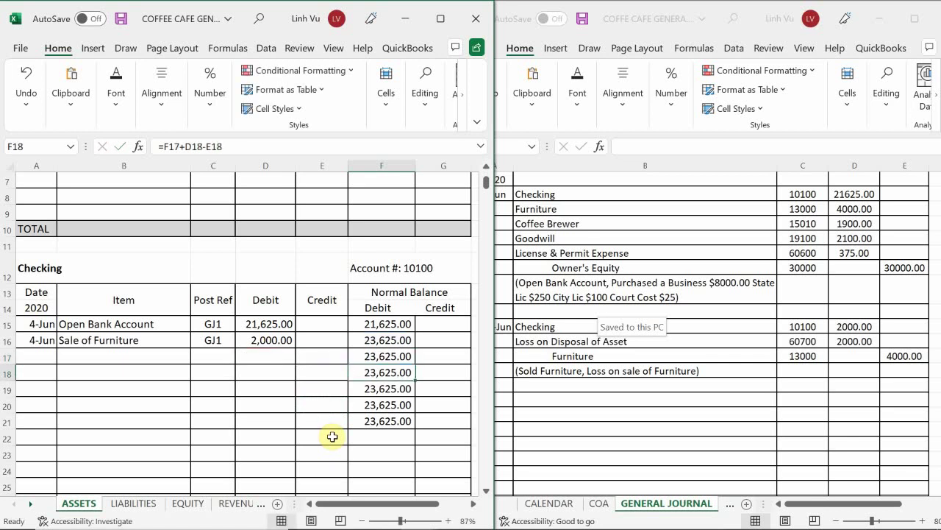
# Undo the running balance fill and fill the formula from F16 down through F20 instead
pyautogui.press('Up')
pyautogui.hotkey('ctrl', 'z')
pyautogui.hotkey('ctrl', 'z')
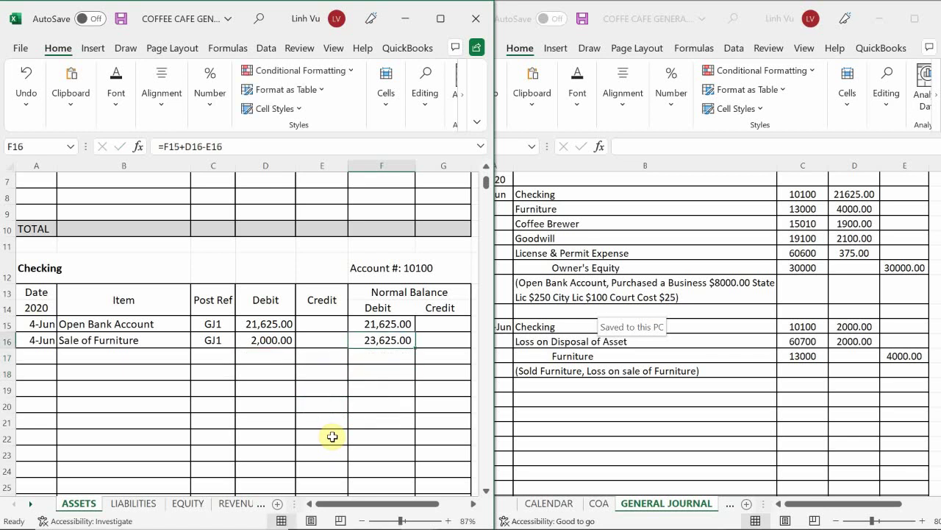
pyautogui.press('Down')
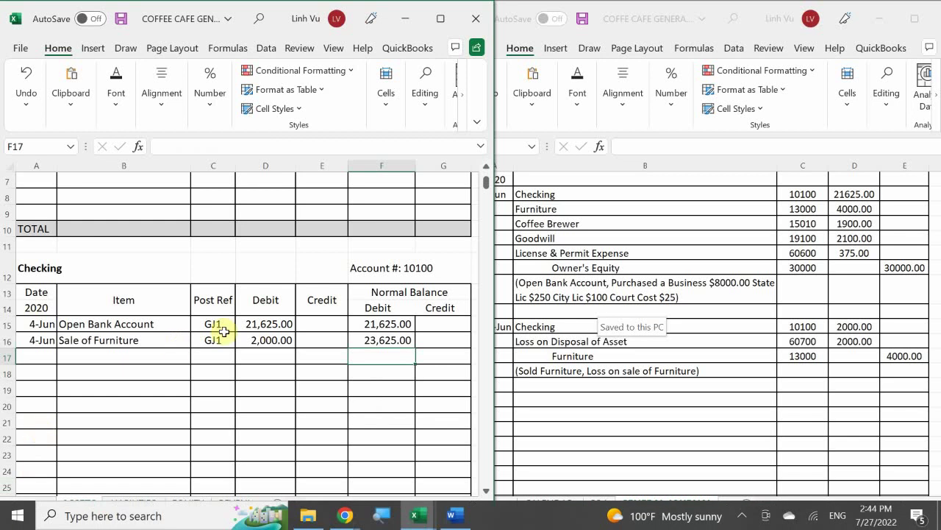
pyautogui.click(392, 339)
pyautogui.moveTo(414, 348); pyautogui.dragTo(401, 412)
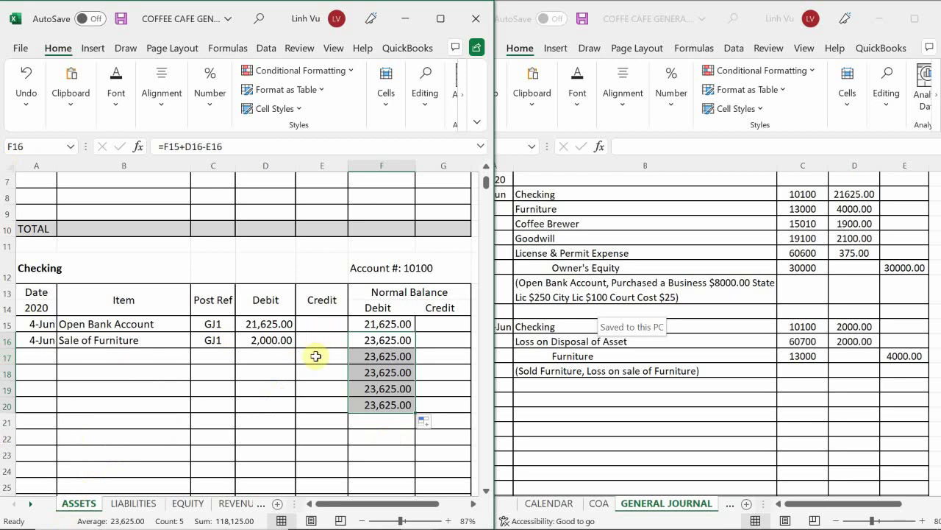
# Test the Checking running balance with a credit of 1500 in E17 and a debit of 600 in D18
pyautogui.moveTo(316, 357); pyautogui.dragTo(359, 402)
pyautogui.write('1500')
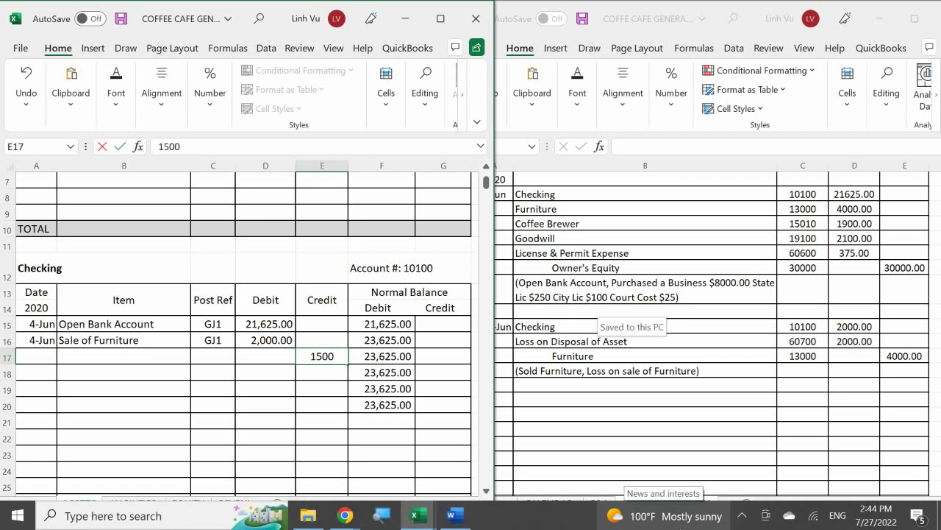
pyautogui.press('Return')
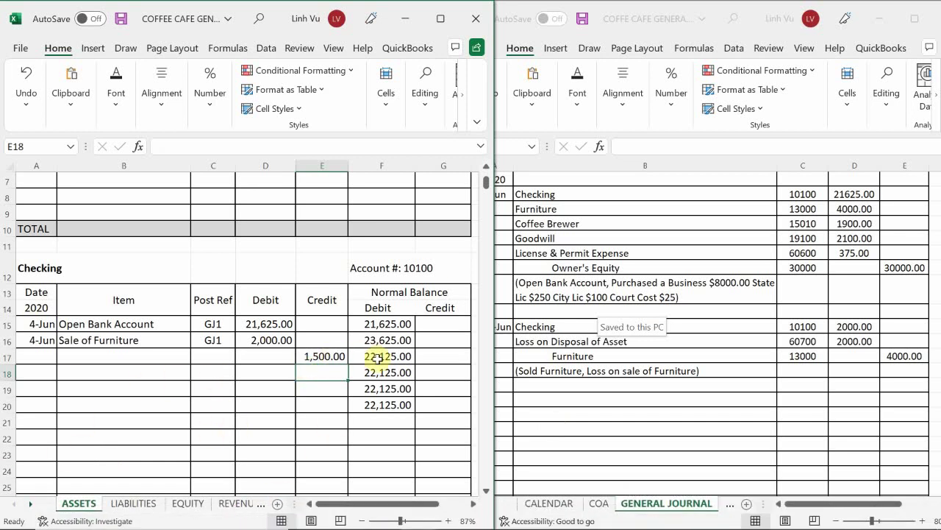
pyautogui.click(260, 375)
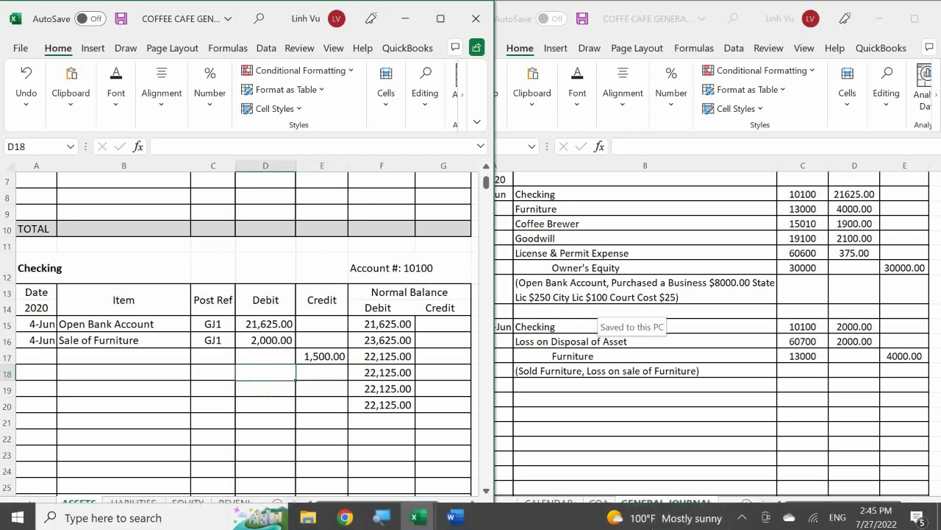
pyautogui.write('600')
pyautogui.press('Return')
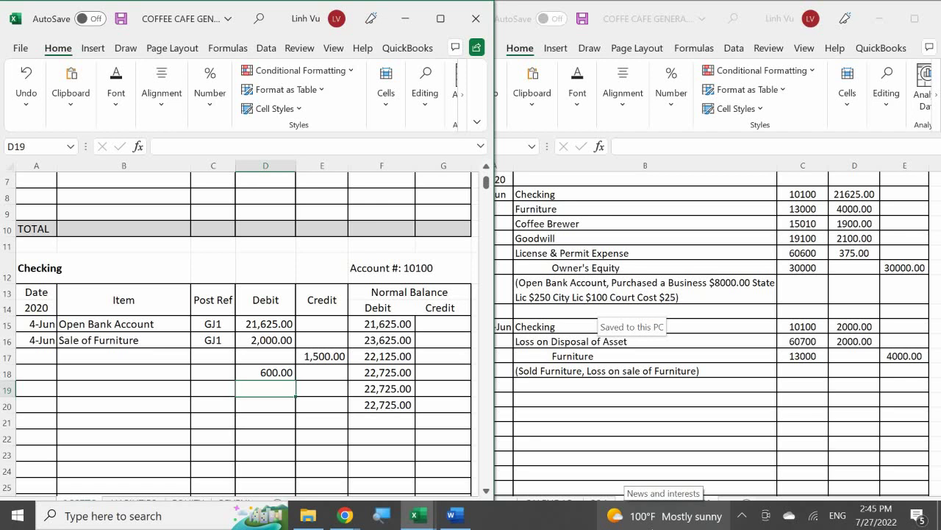
# Clear the test debit in D18 and the test credit in E17 of the Checking ledger
pyautogui.click(273, 373)
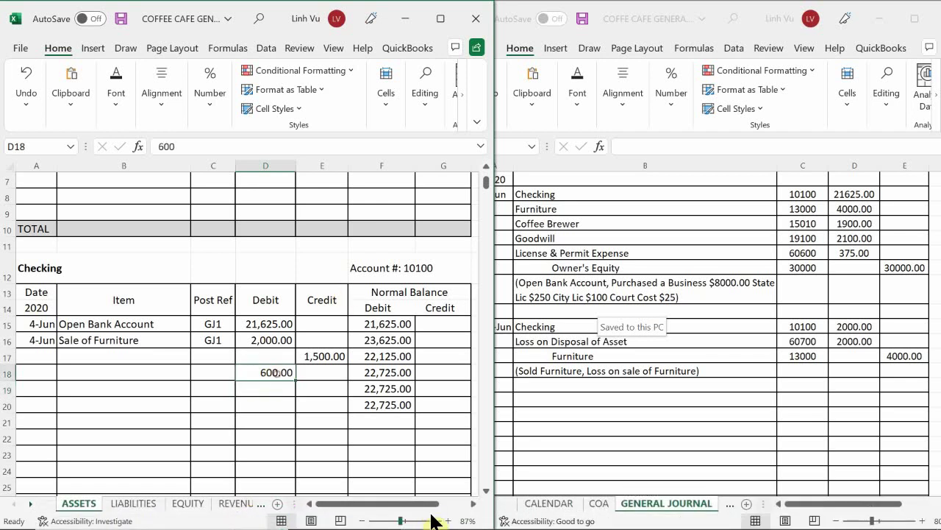
pyautogui.press('BackSpace')
pyautogui.press('Up')
pyautogui.press('Right')
pyautogui.press('BackSpace')
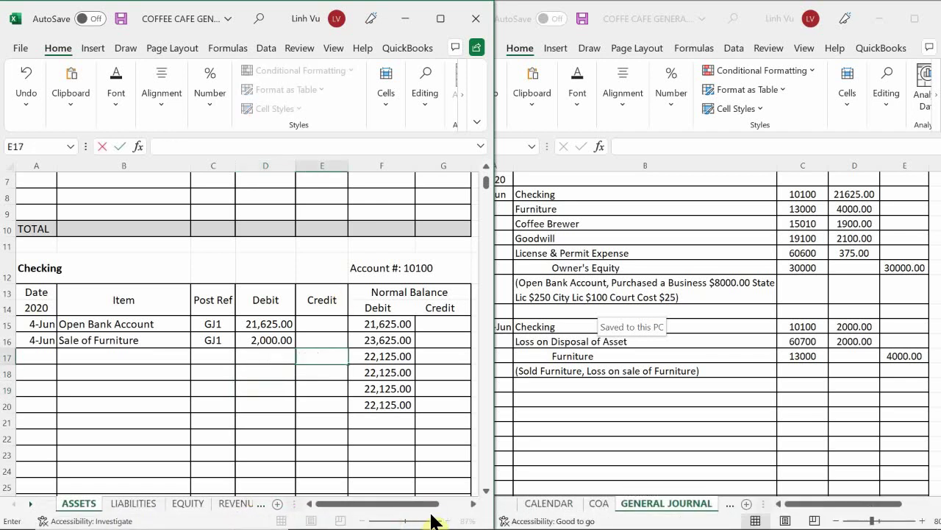
pyautogui.press('Return')
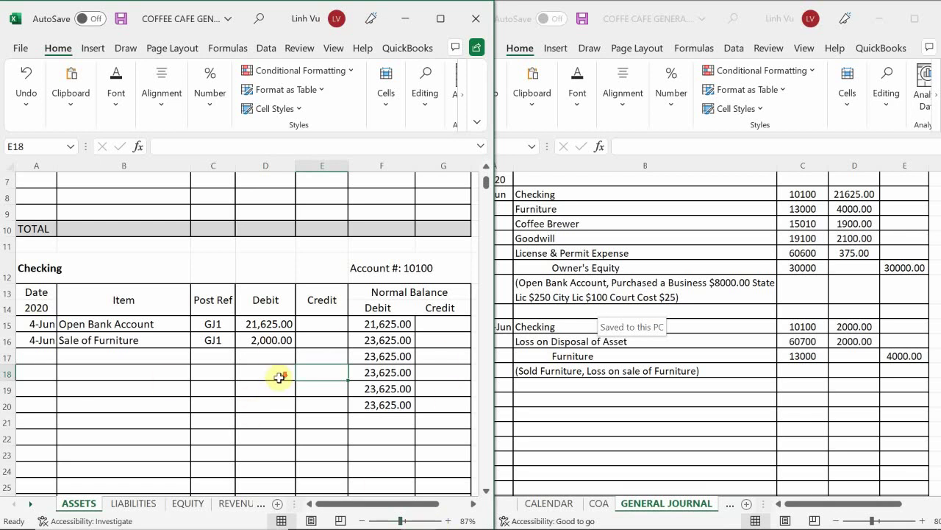
pyautogui.scroll(-1, 279, 377)
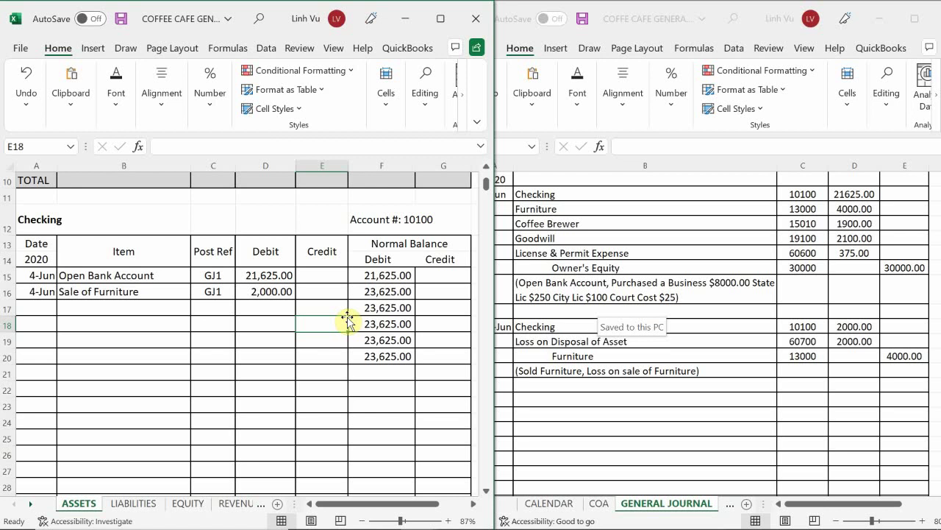
pyautogui.scroll(-2, 146, 332)
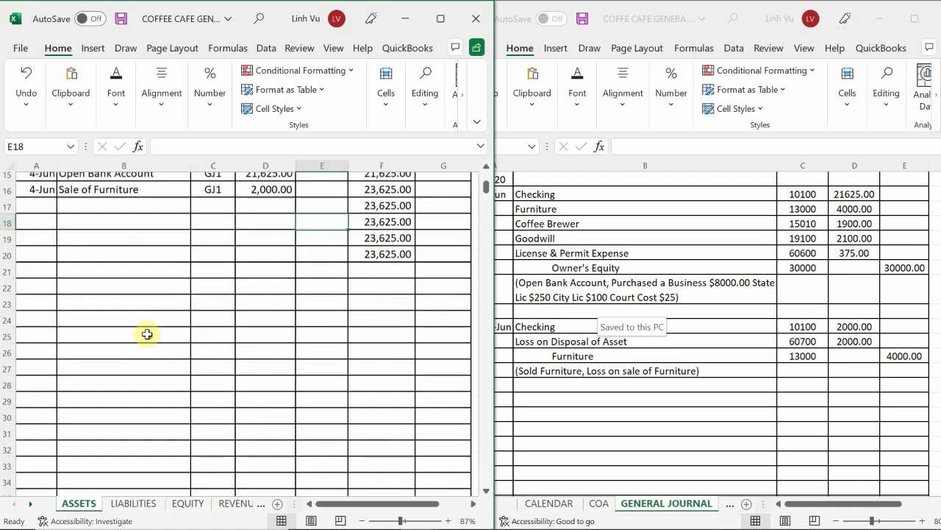
pyautogui.scroll(-7, 147, 334)
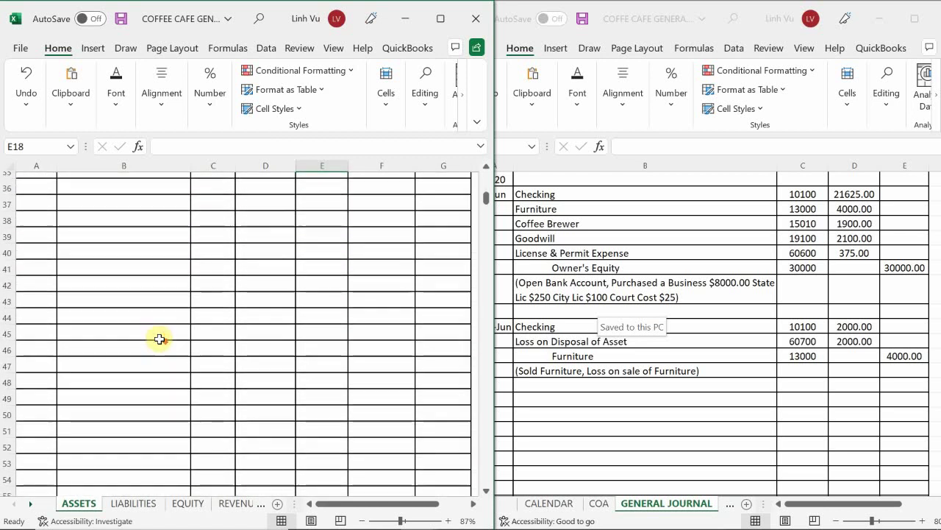
pyautogui.scroll(-12, 160, 338)
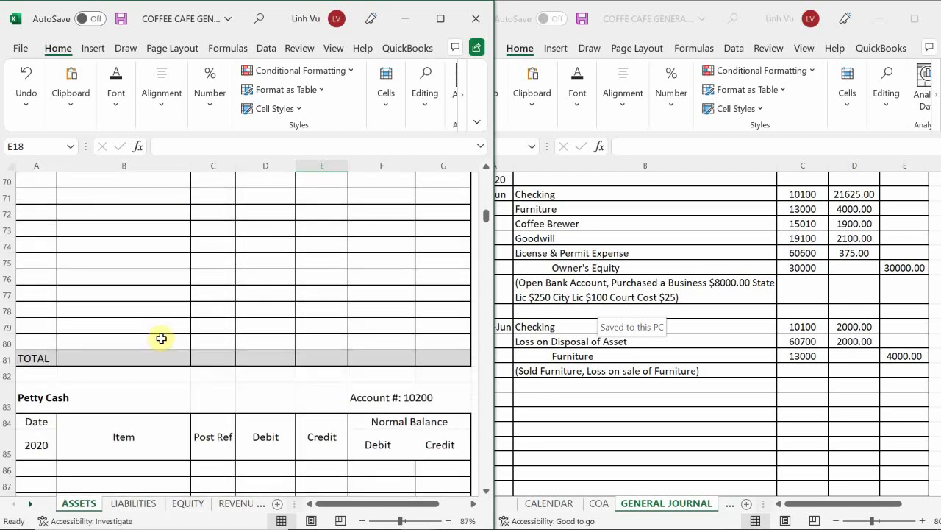
pyautogui.scroll(6, 357, 336)
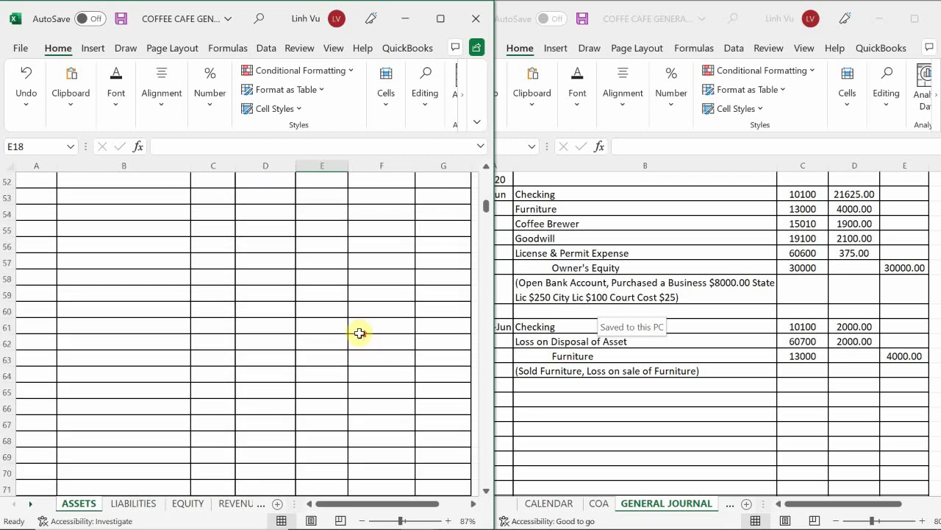
pyautogui.scroll(3, 359, 333)
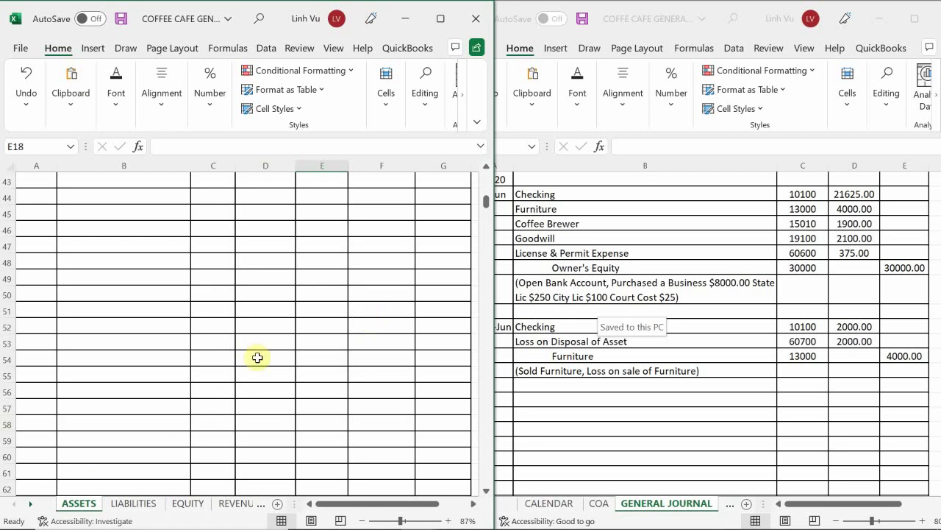
# On the EXPENSES - OP sheet, enter the date 6/4 in A99 of the Loss on Disposal of Asset ledger
pyautogui.click(258, 503)
pyautogui.click(247, 503)
pyautogui.click(238, 502)
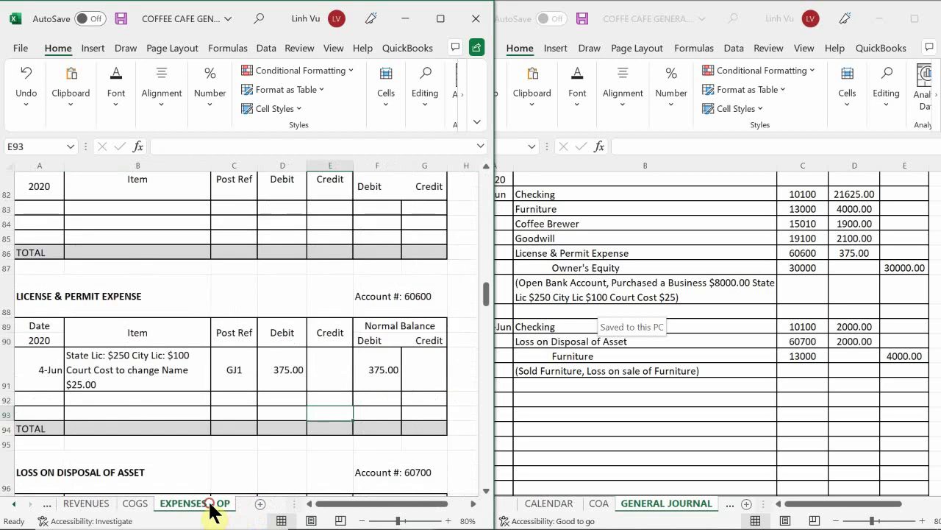
pyautogui.click(192, 385)
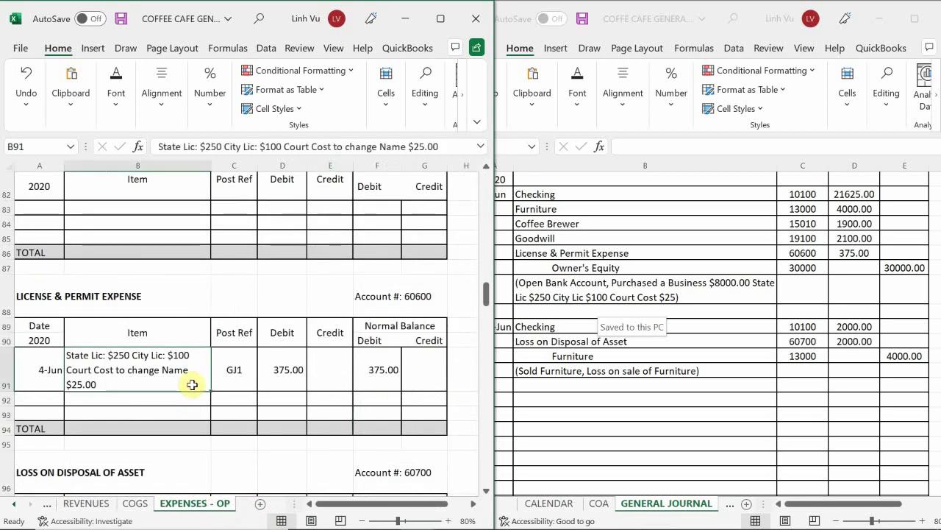
pyautogui.scroll(-3, 192, 384)
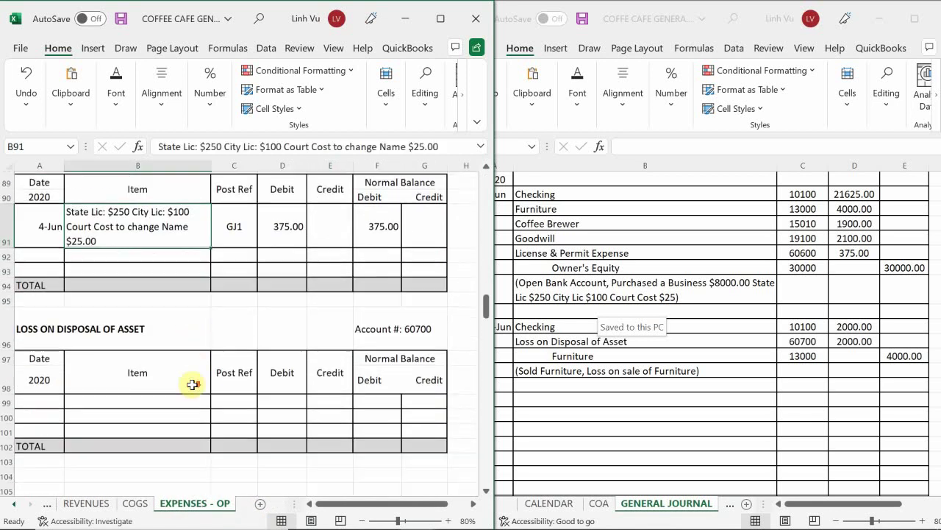
pyautogui.scroll(-1, 192, 385)
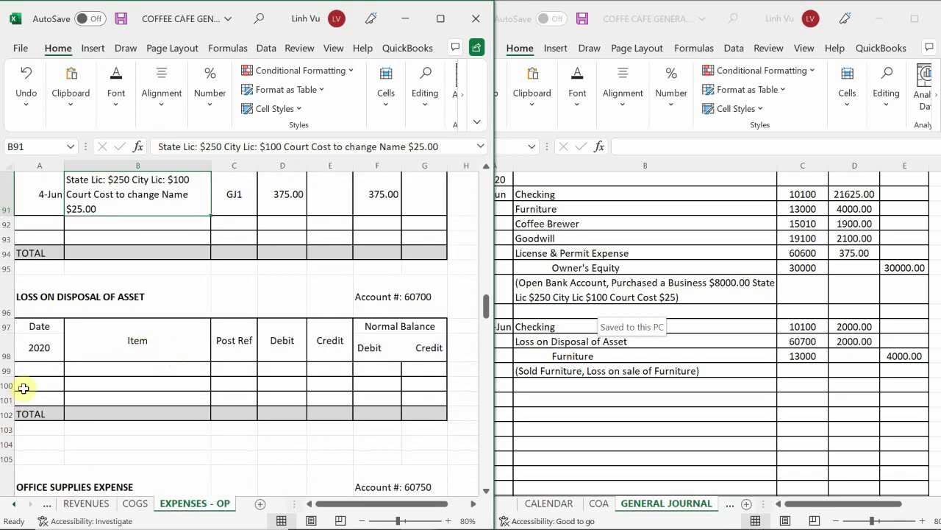
pyautogui.click(40, 373)
pyautogui.write('6')
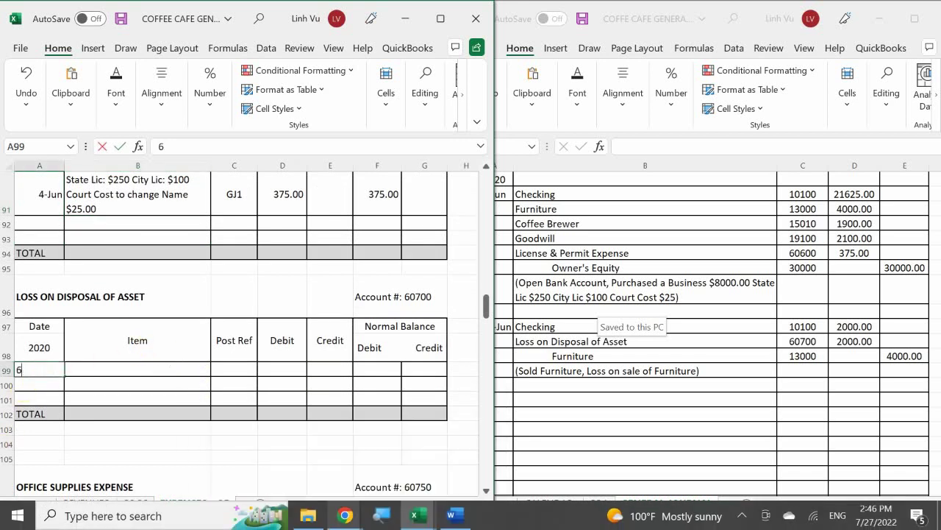
pyautogui.write('/4')
pyautogui.press('Return')
# Enter "Loss on Sale of Furniture" as the item description in B99
pyautogui.press('Right')
pyautogui.press('Up')
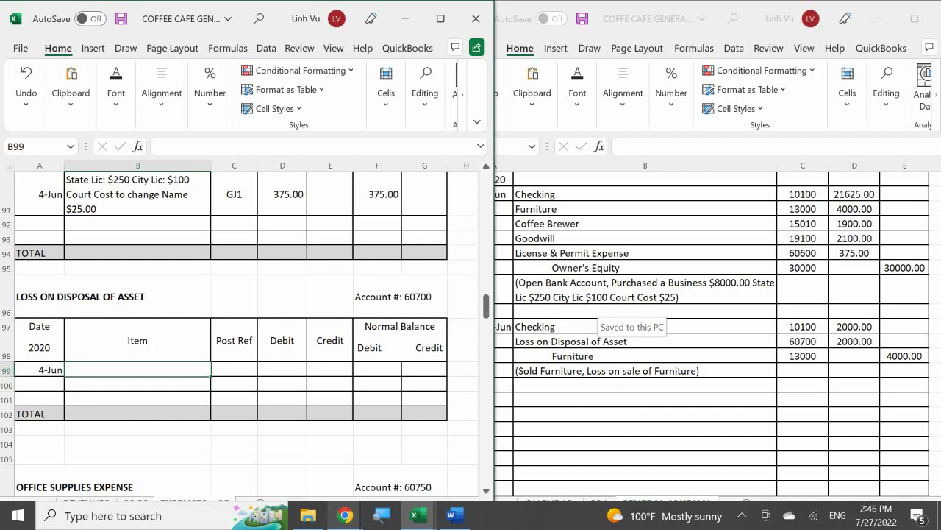
pyautogui.write('Los')
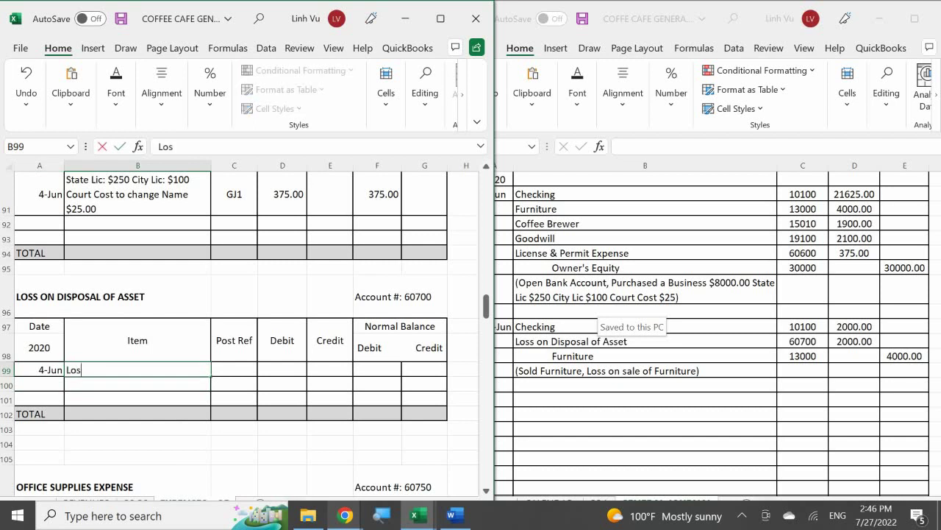
pyautogui.write('s on Sale of Fyy')
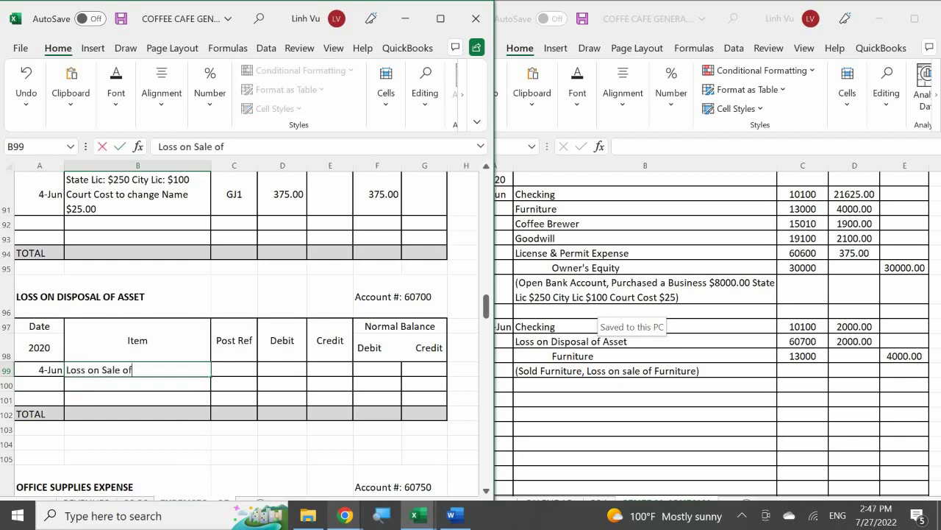
pyautogui.press('BackSpace')
pyautogui.press('BackSpace')
pyautogui.write('urnitur e')
pyautogui.press('Return')
# Enter the post reference GJ1 in C99 and a debit of 2000 in D99 for the furniture loss
pyautogui.click(234, 370)
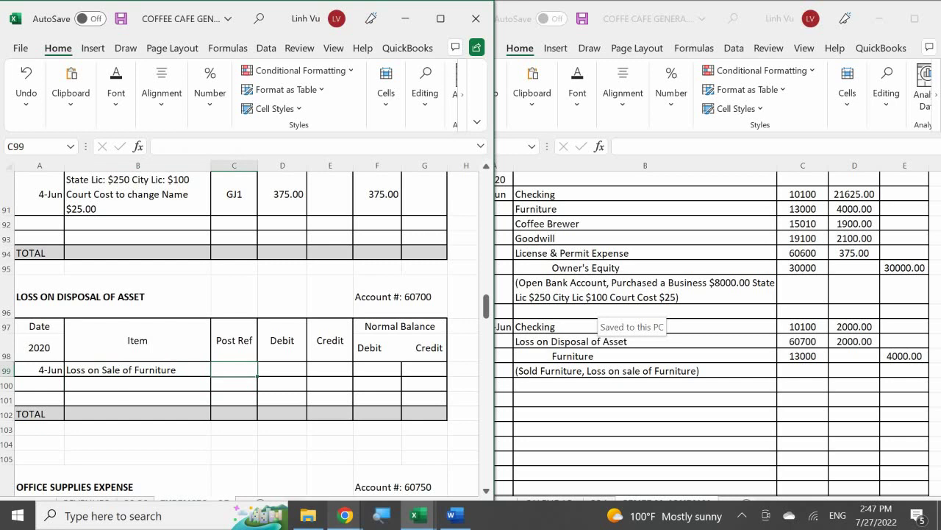
pyautogui.write('GJ1')
pyautogui.press('Return')
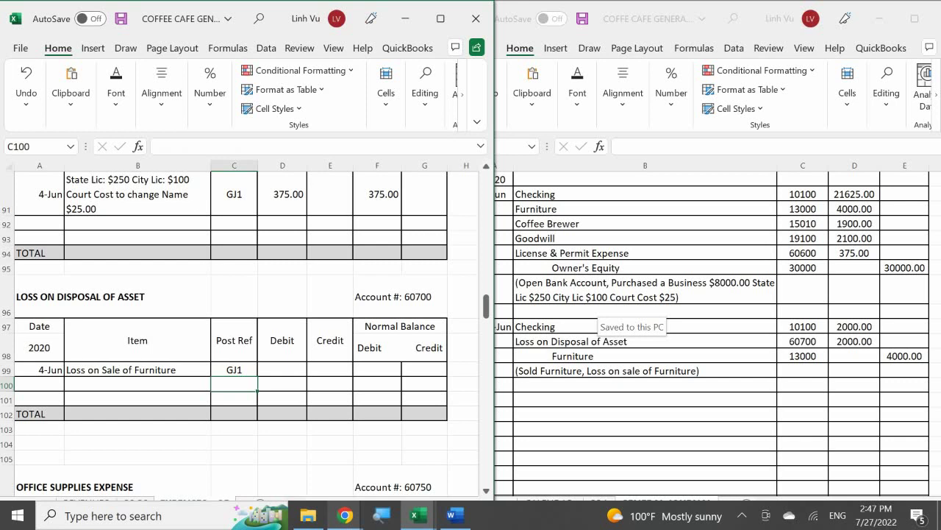
pyautogui.click(278, 370)
pyautogui.write('2000')
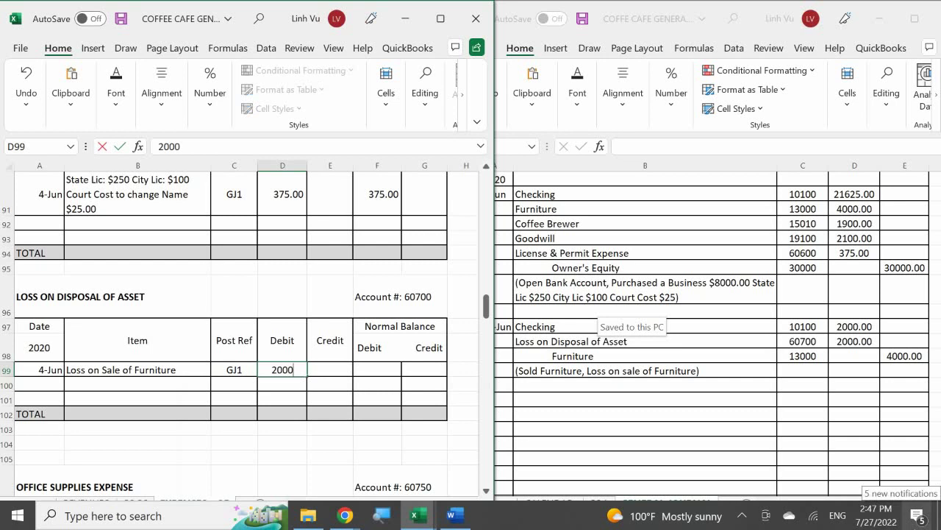
pyautogui.press('Return')
# Set the normal debit balance in F99 to the D99 debit with the formula =D99
pyautogui.press('Right')
pyautogui.press('Right')
pyautogui.press('Up')
pyautogui.write('=')
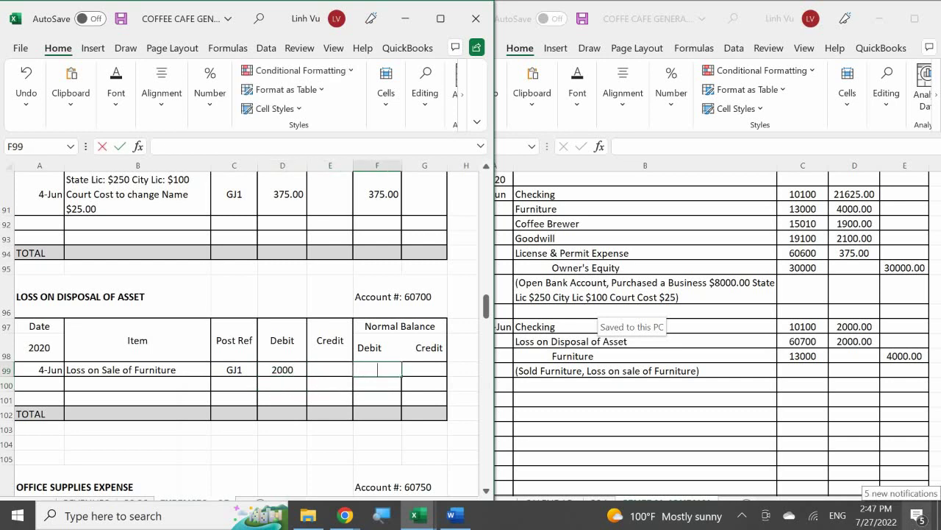
pyautogui.press('Left')
pyautogui.press('Left')
pyautogui.press('Return')
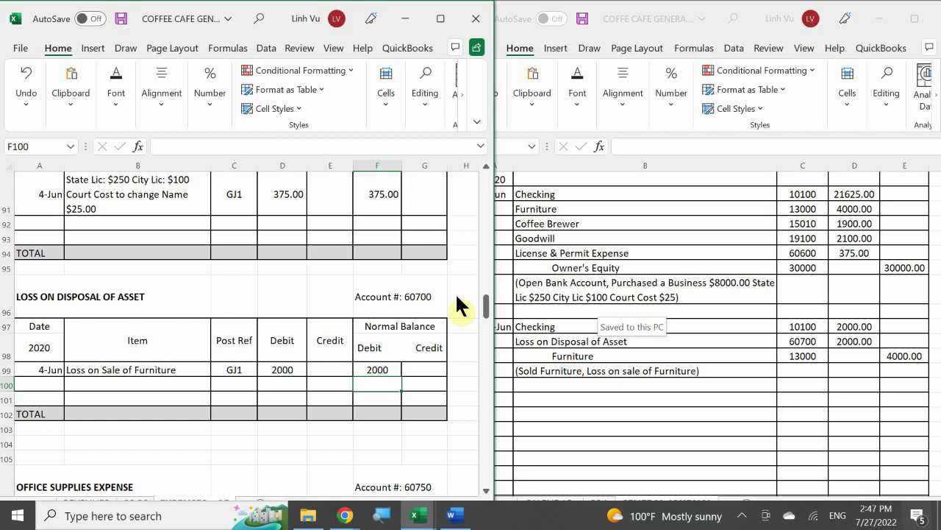
# Apply the comma number style to the Loss on Disposal of Asset amount cells D99:G102
pyautogui.moveTo(272, 371); pyautogui.dragTo(430, 414)
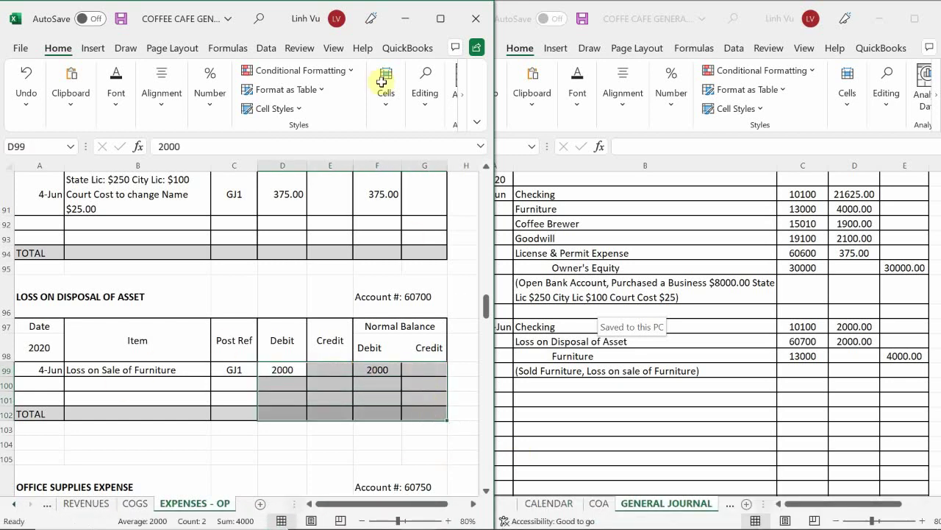
pyautogui.click(209, 85)
pyautogui.click(253, 169)
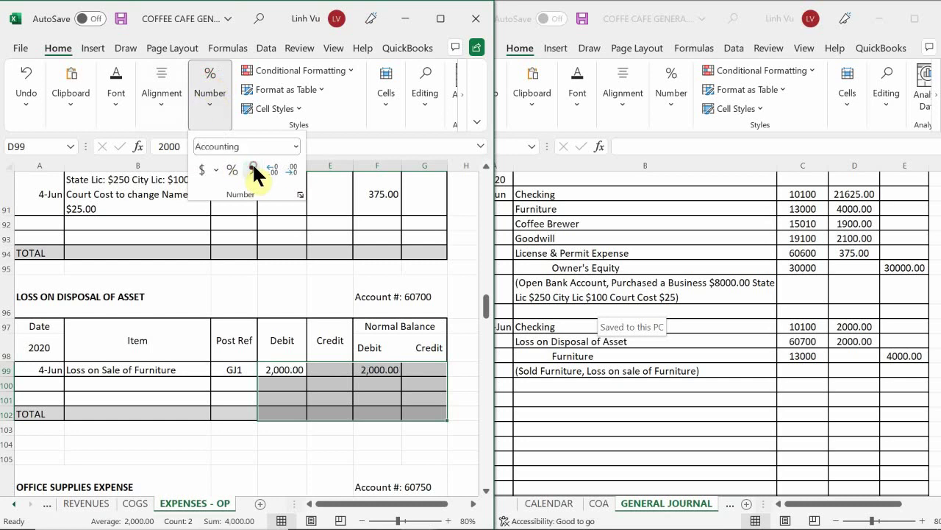
pyautogui.click(290, 386)
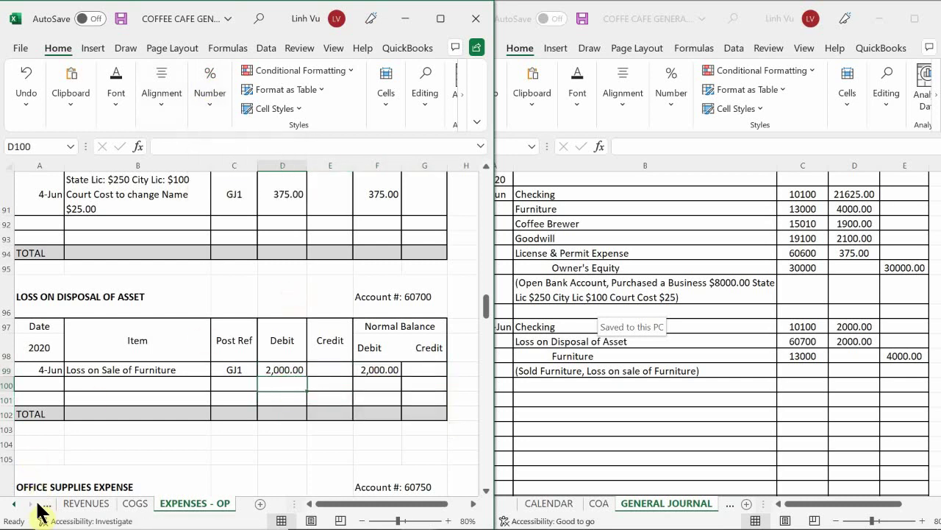
# On the ASSETS sheet, enter the date 6/4 in A307 of the Furniture account, number 13000
pyautogui.click(13, 503)
pyautogui.click(13, 506)
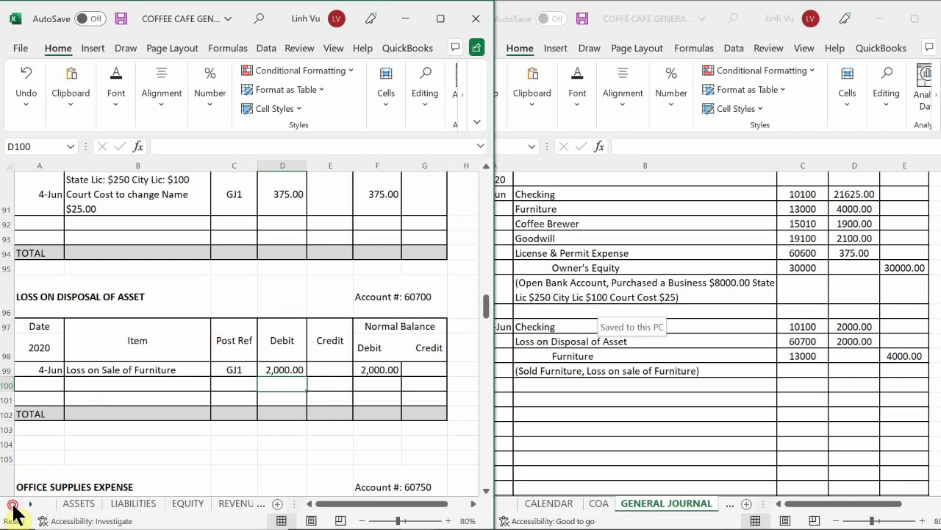
pyautogui.click(65, 504)
pyautogui.click(162, 373)
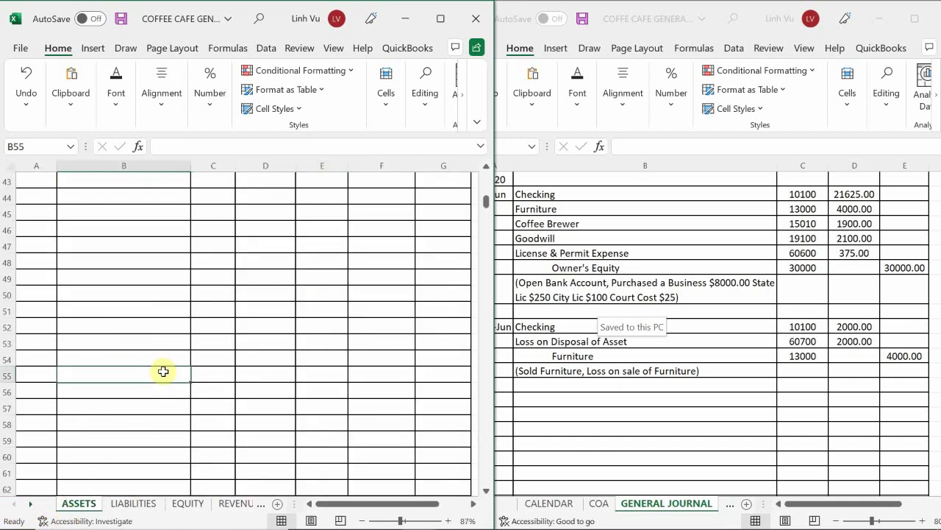
pyautogui.scroll(4, 164, 375)
pyautogui.scroll(-11, 163, 376)
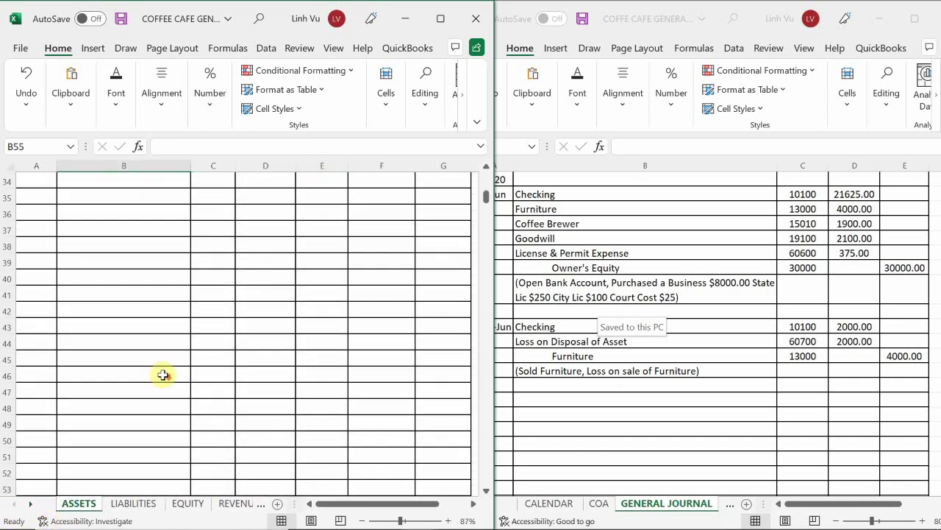
pyautogui.scroll(-20, 163, 376)
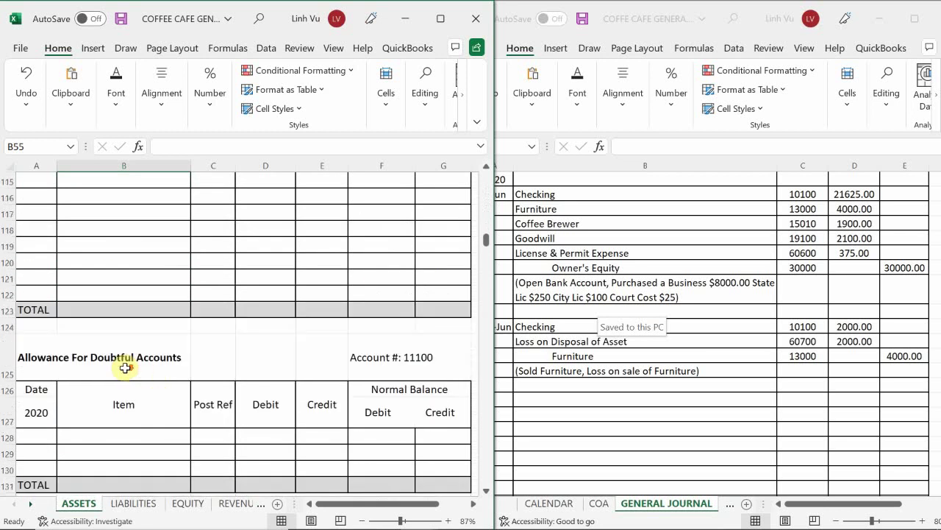
pyautogui.scroll(-8, 122, 361)
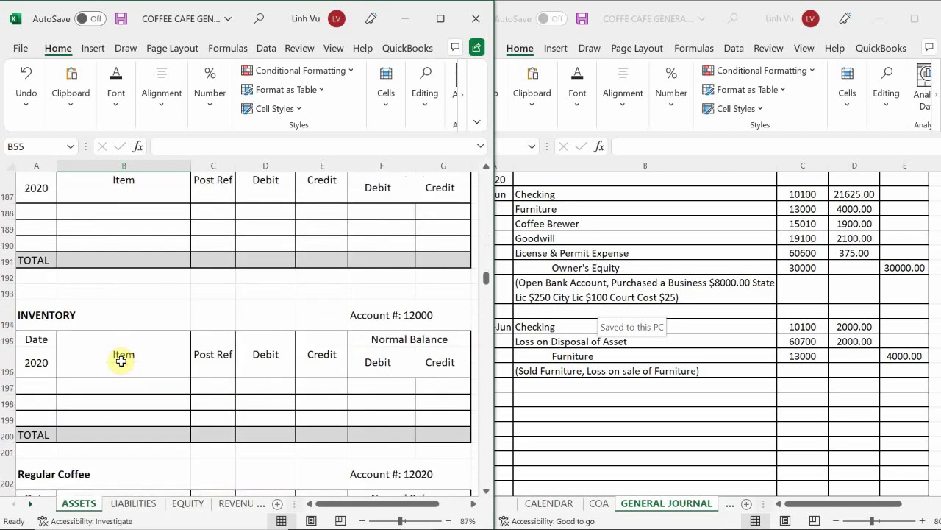
pyautogui.scroll(-5, 121, 361)
pyautogui.scroll(-13, 122, 361)
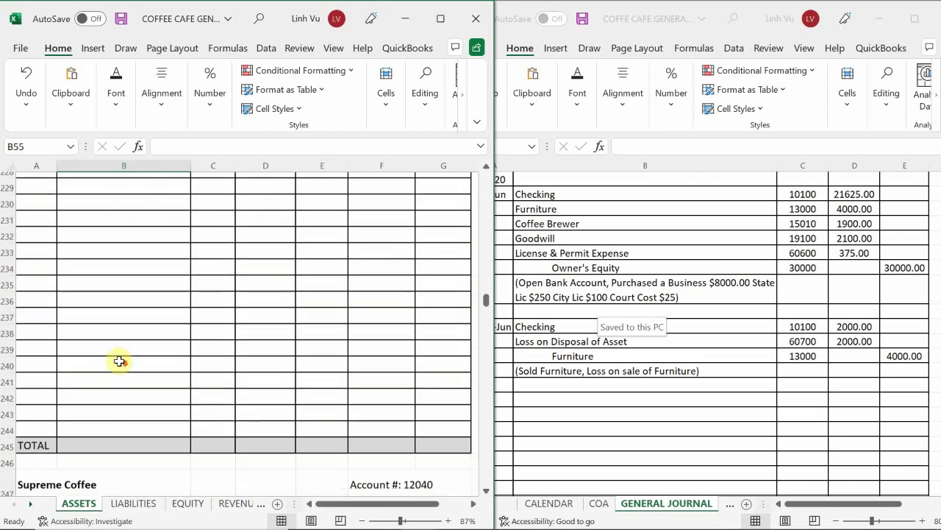
pyautogui.scroll(-18, 119, 361)
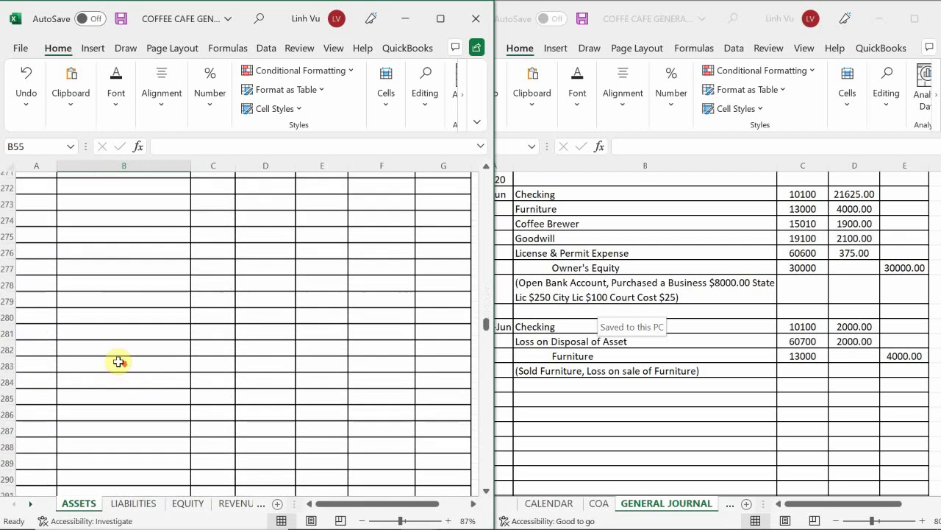
pyautogui.scroll(-1, 118, 361)
pyautogui.scroll(3, 119, 360)
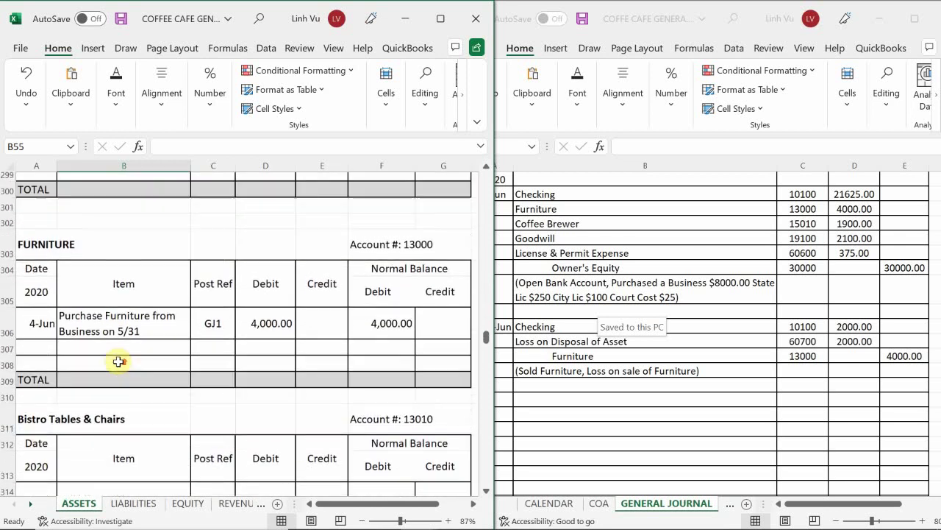
pyautogui.click(36, 372)
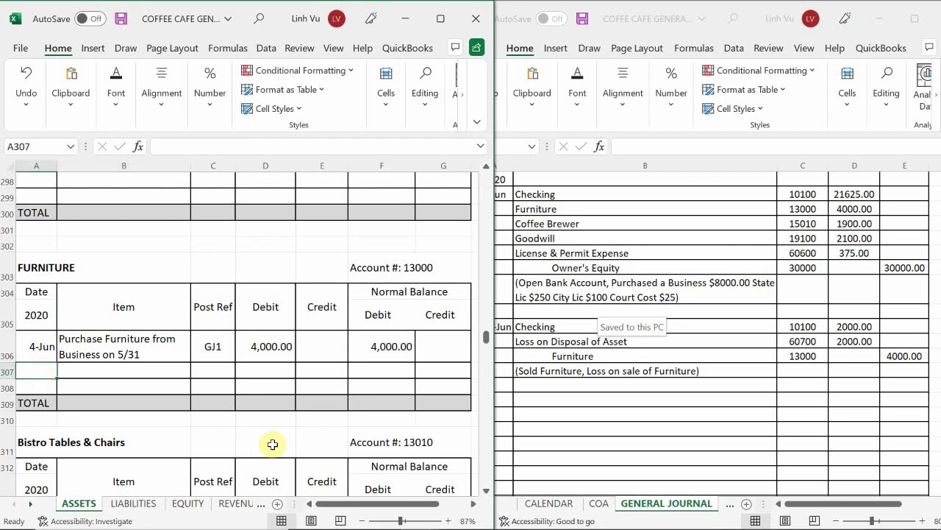
pyautogui.write('6/4')
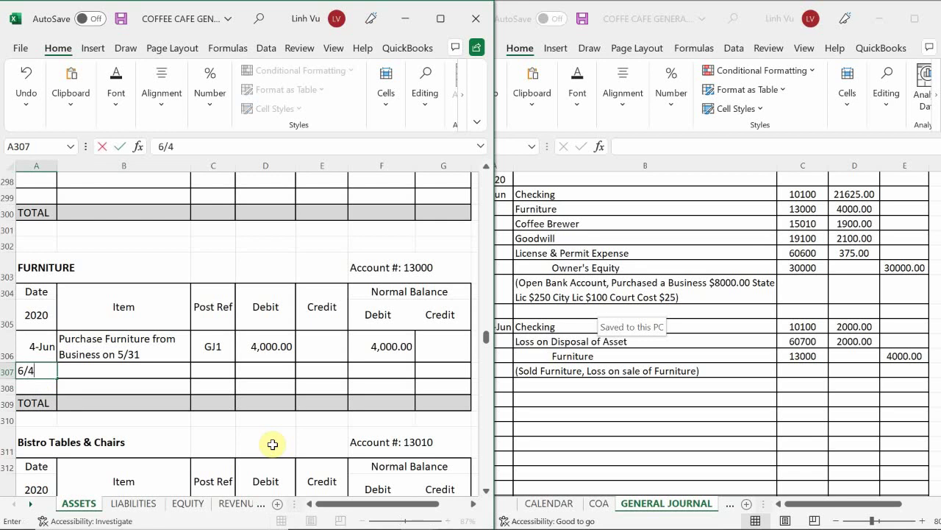
pyautogui.press('Return')
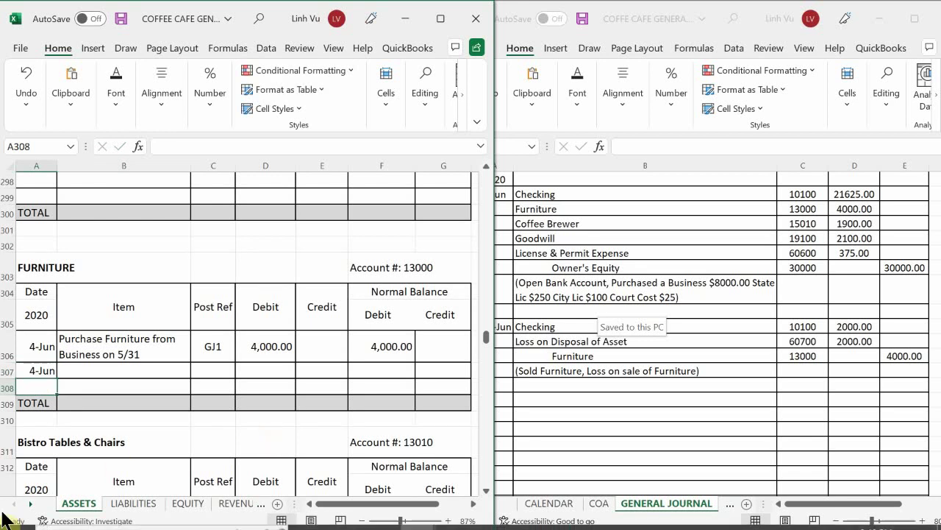
# Enter "Sold Furniture" as the item description in B307
pyautogui.click(95, 370)
pyautogui.moveTo(111, 528)
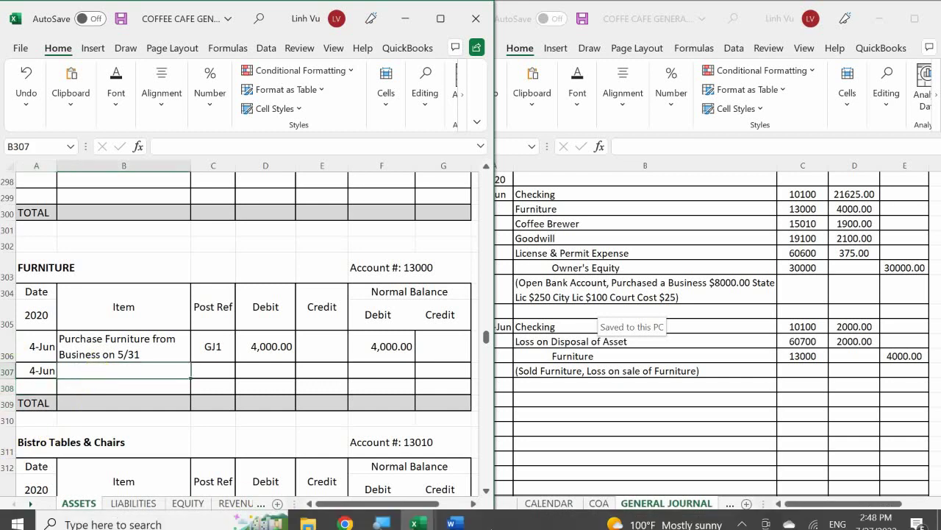
pyautogui.write('S')
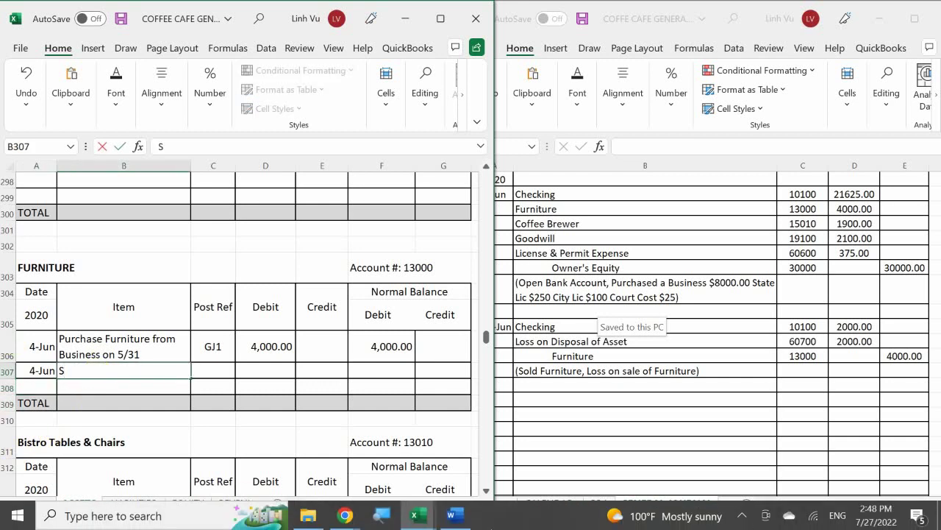
pyautogui.write('old Furniture')
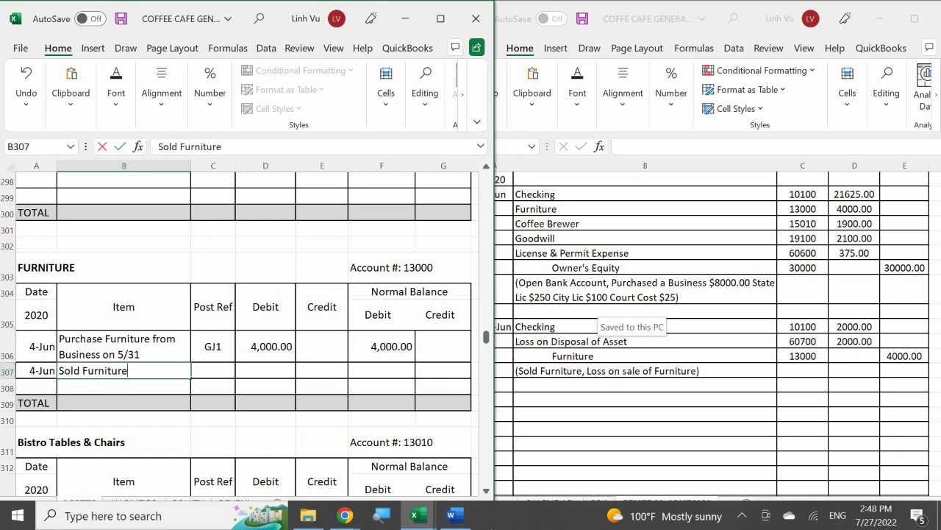
pyautogui.press('Return')
# Enter the post reference GJ1 in C307 for the furniture sale
pyautogui.press('Right')
pyautogui.press('Up')
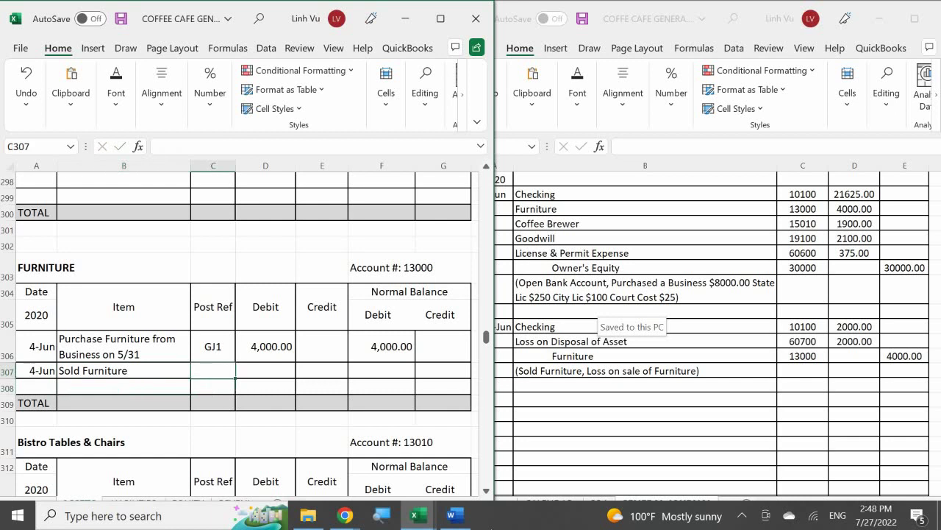
pyautogui.write('GH')
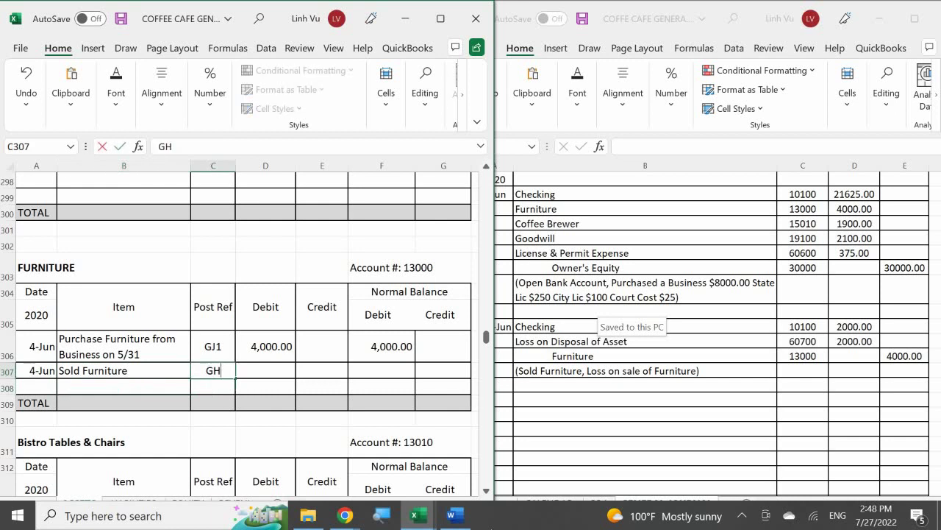
pyautogui.press('BackSpace')
pyautogui.write('J1')
pyautogui.press('Return')
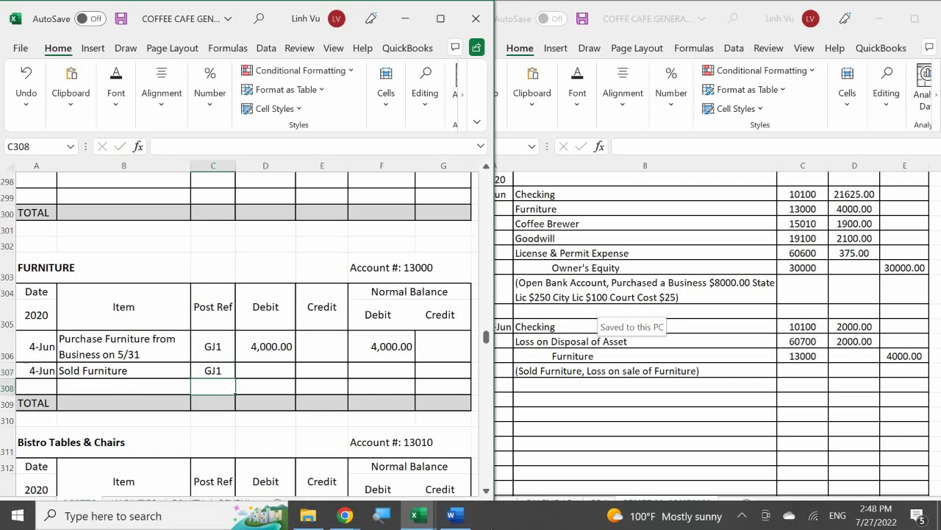
# Link the post reference in C307 to the entry above with the formula =C306
pyautogui.press('Up')
pyautogui.write('=')
pyautogui.press('Up')
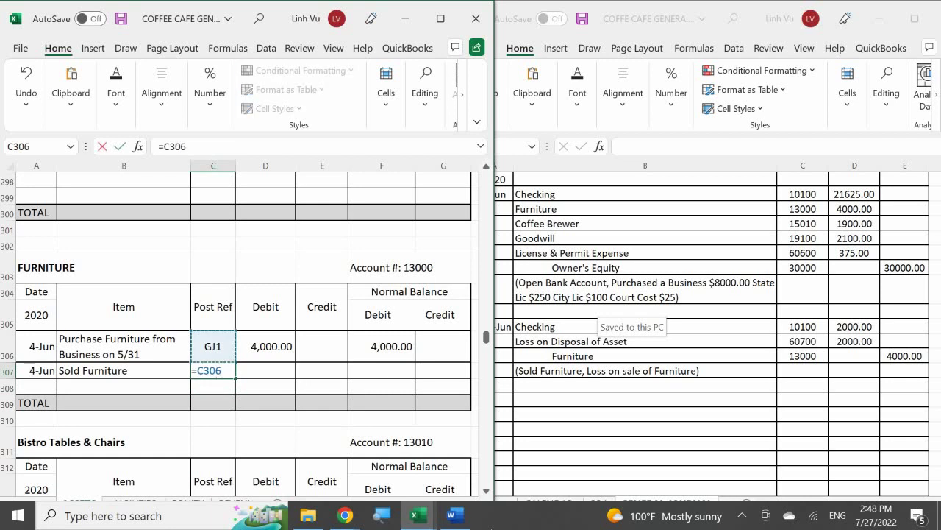
pyautogui.press('Return')
# Enter a credit of 4,000 in E307 for the sold furniture
pyautogui.press('Right')
pyautogui.press('Up')
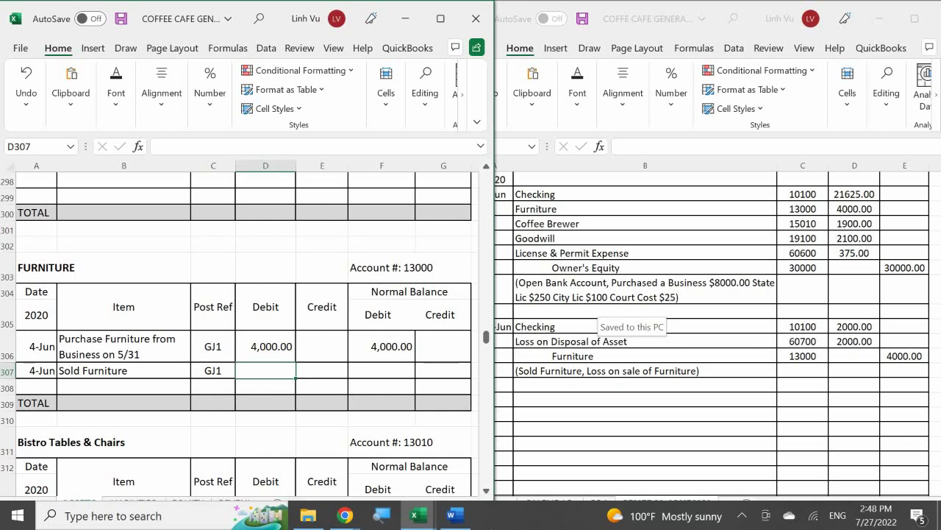
pyautogui.click(321, 370)
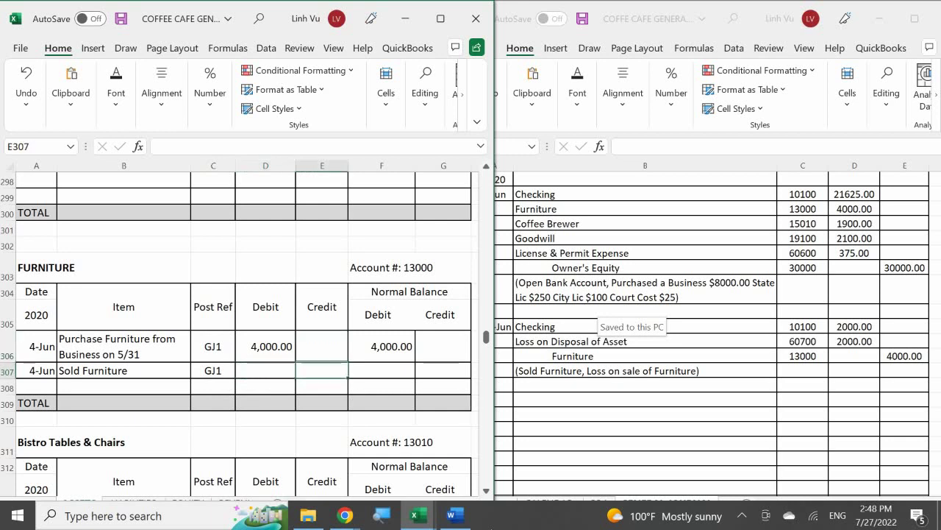
pyautogui.write('4,000')
pyautogui.press('Return')
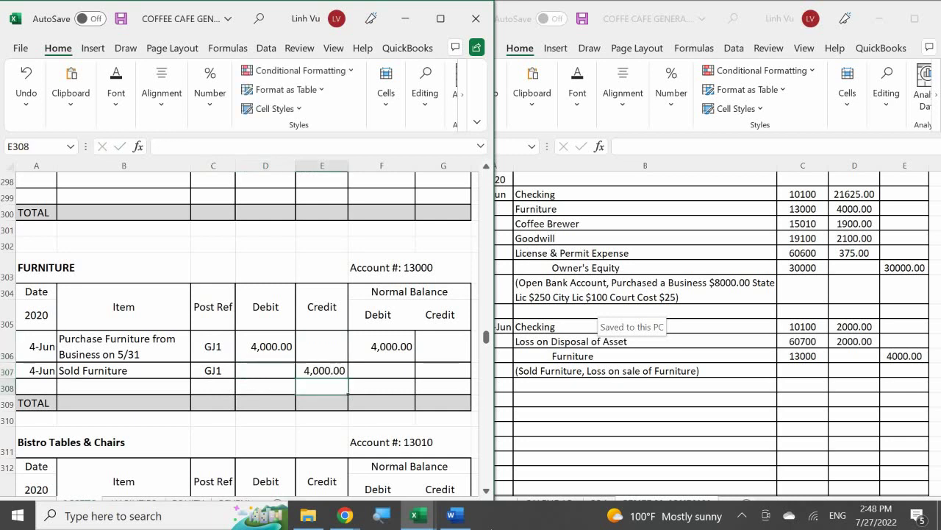
# Set the normal debit balance in F307 with the formula =F306+D307-E307
pyautogui.click(382, 370)
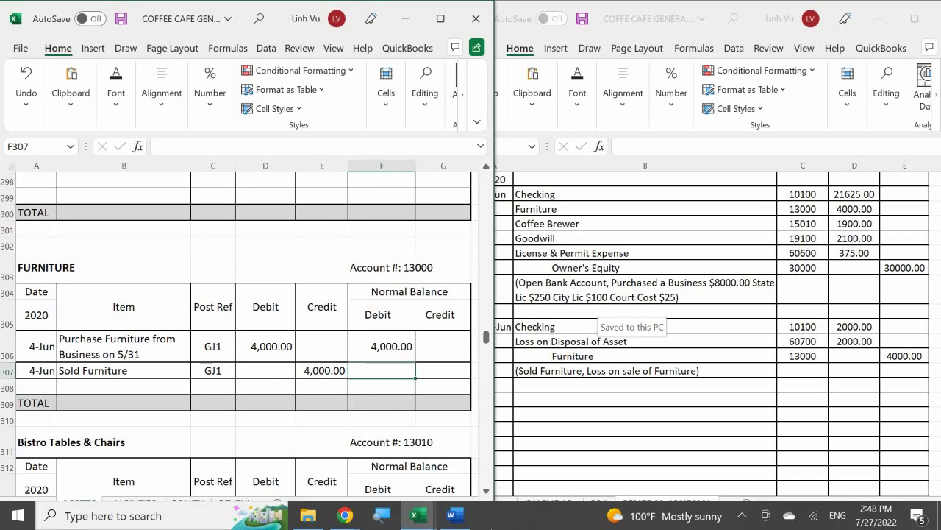
pyautogui.write('=')
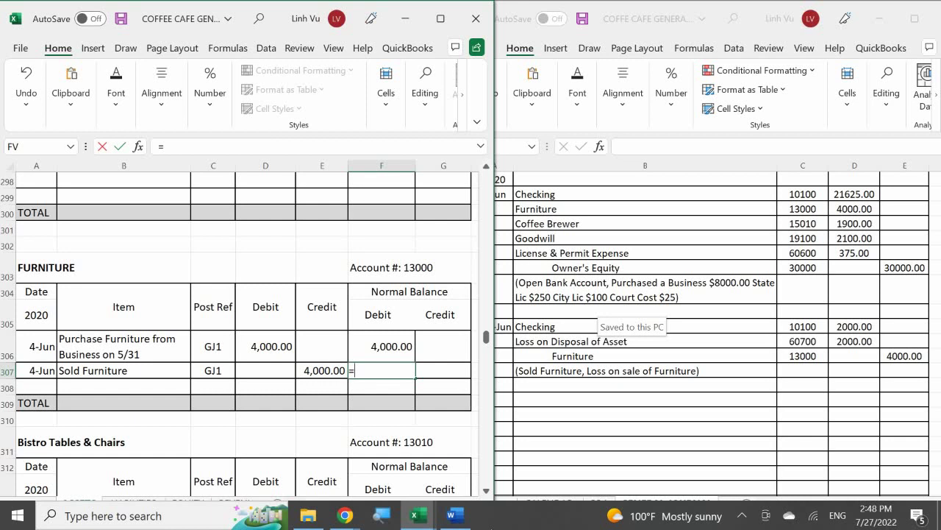
pyautogui.press('Up')
pyautogui.write('+')
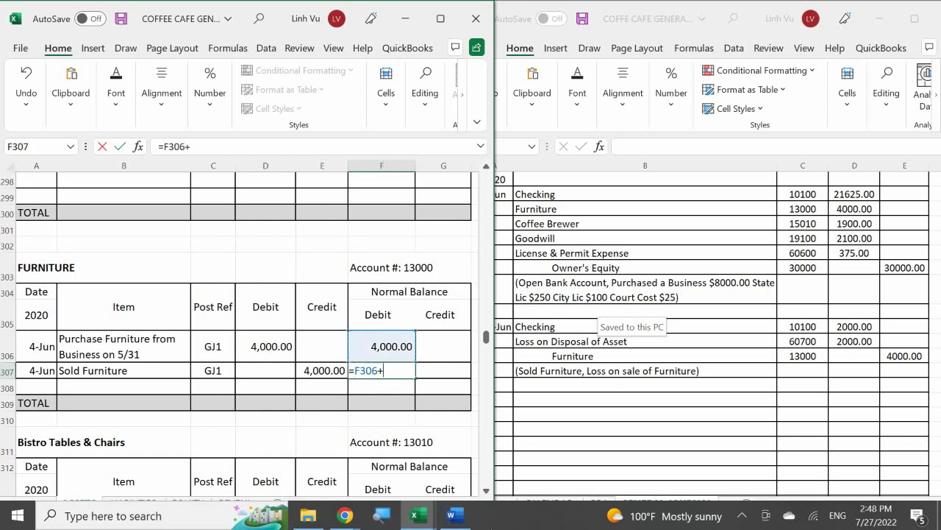
pyautogui.press('Left')
pyautogui.press('Left')
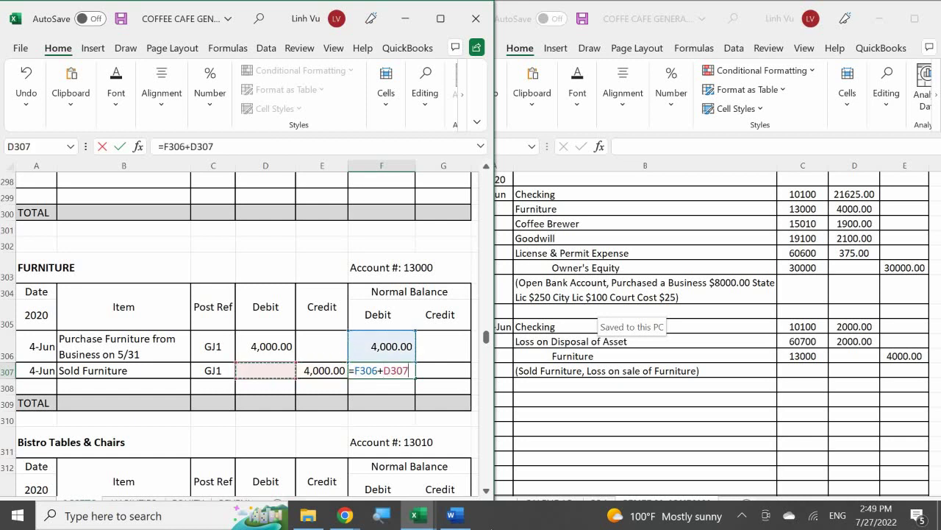
pyautogui.write('-')
pyautogui.press('Left')
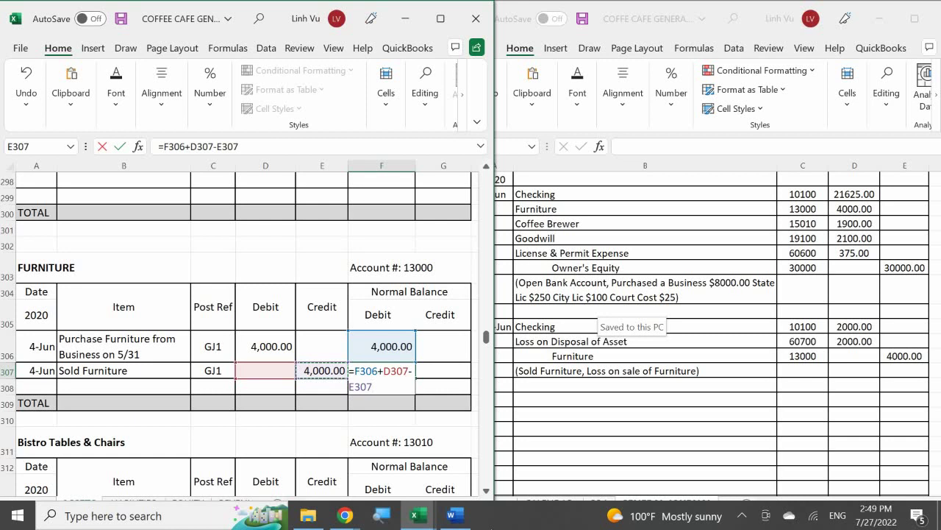
pyautogui.press('Return')
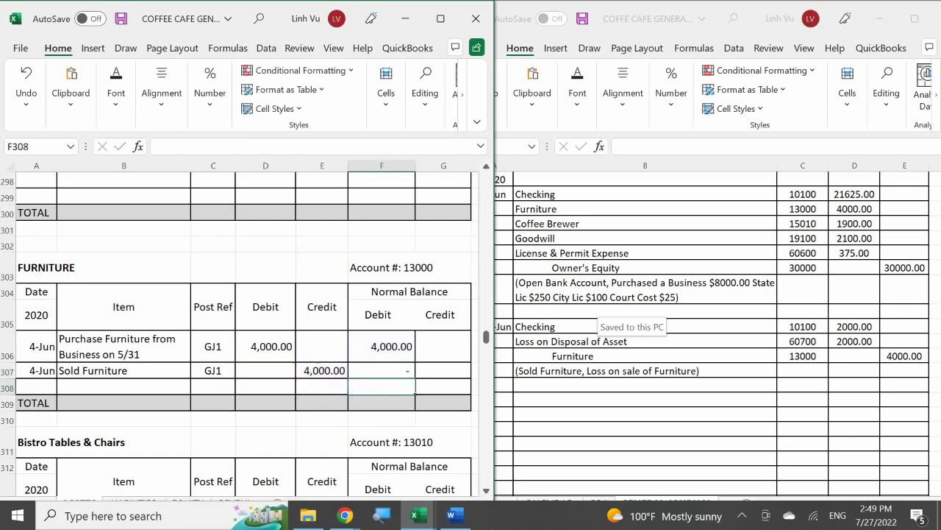
# Calculate the Furniture account's running balance in F307 as the previous balance plus debit minus credit, using =F306+D307-E307
pyautogui.click(381, 370)
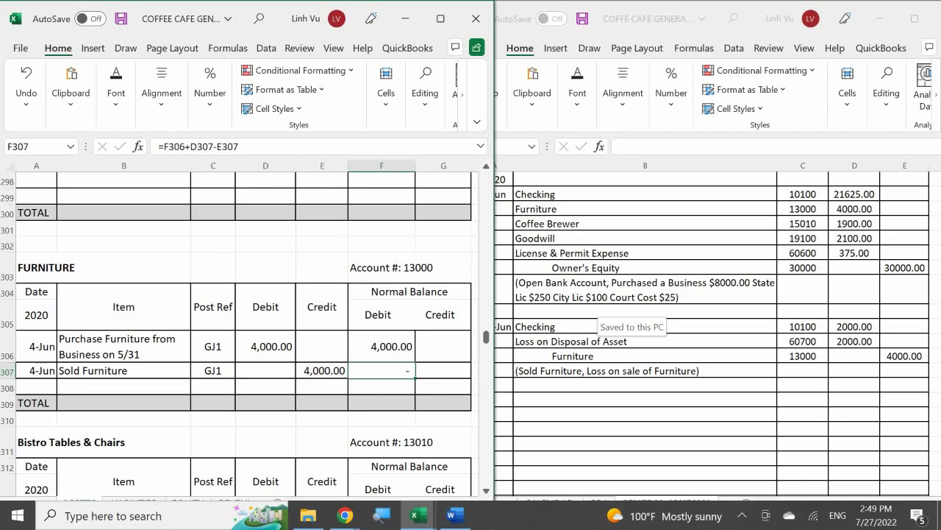
pyautogui.write('=')
pyautogui.press('Up')
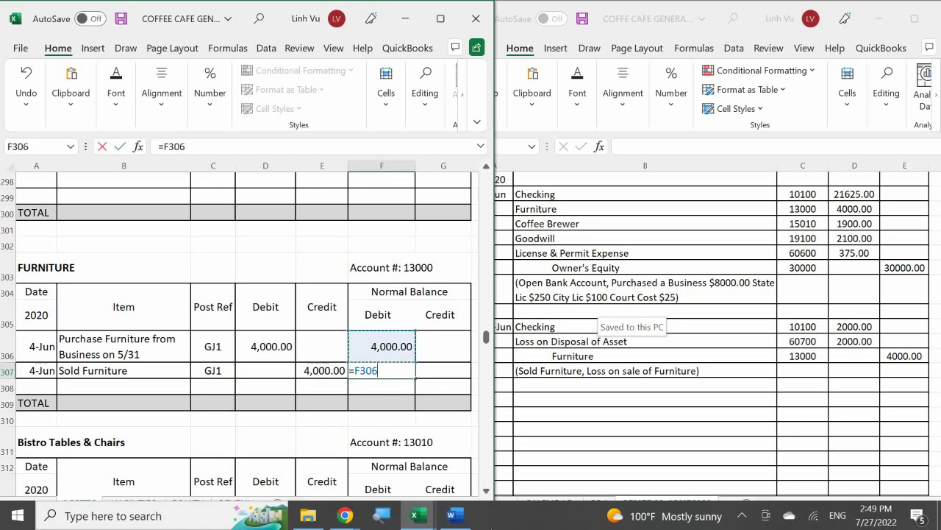
pyautogui.write('+')
pyautogui.press('Left')
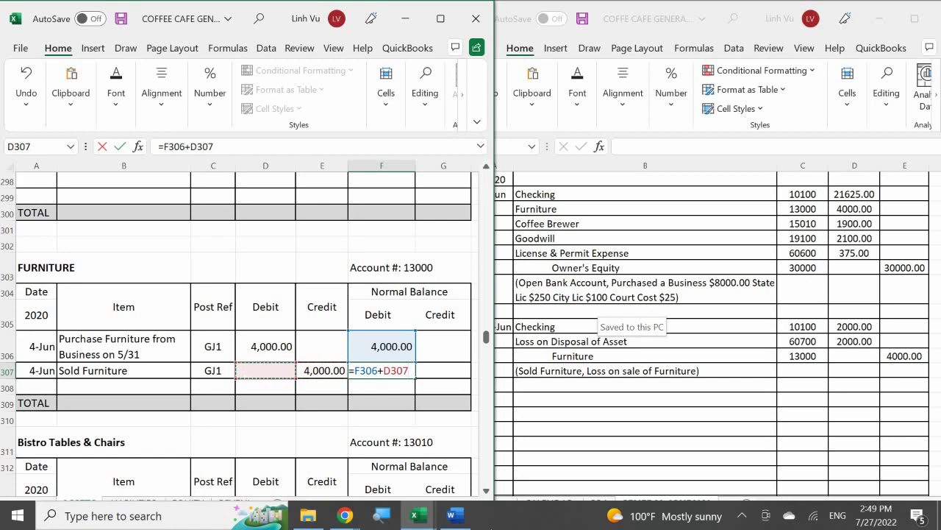
pyautogui.write('-')
pyautogui.press('Left')
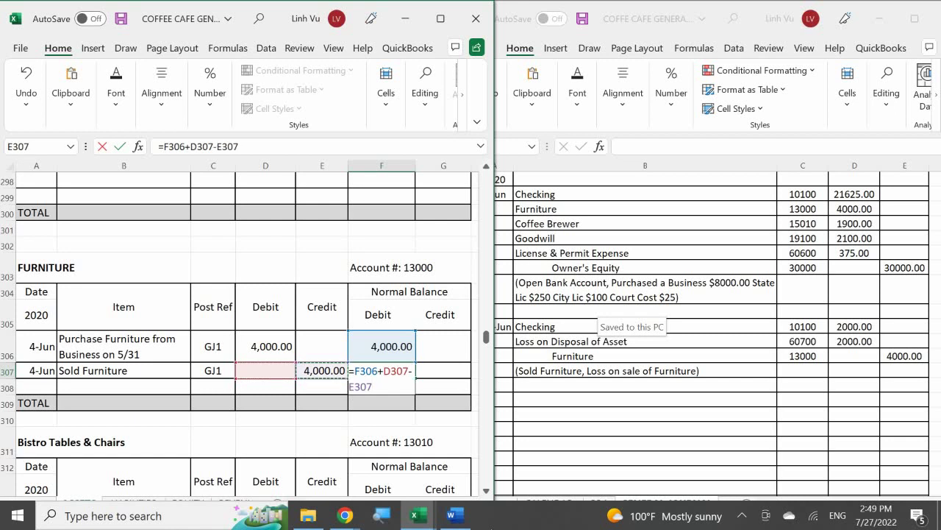
pyautogui.press('Return')
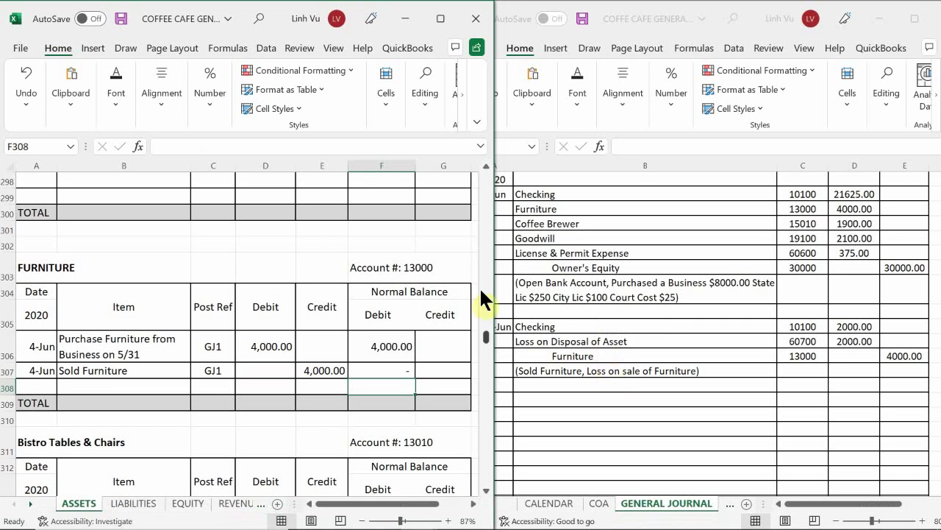
# Open the DEPOSITS sheet in the general journal workbook
pyautogui.click(657, 406)
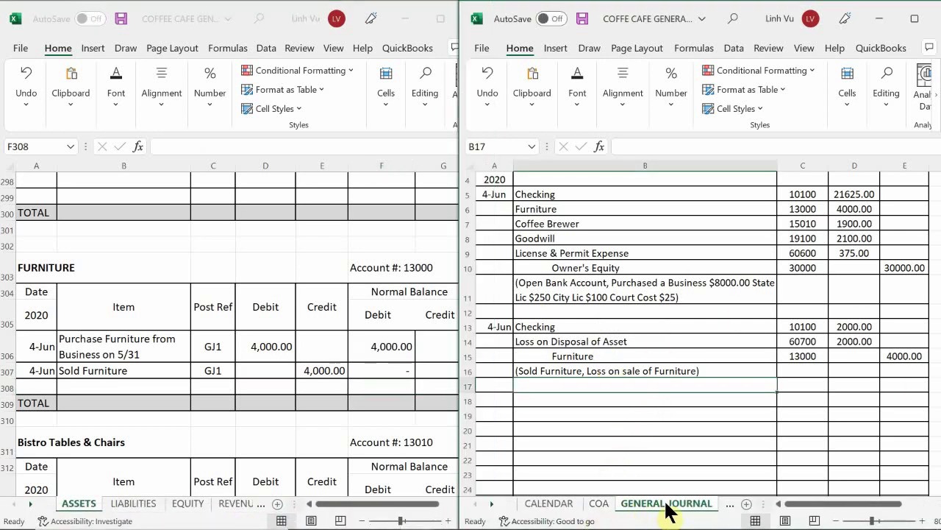
pyautogui.click(729, 504)
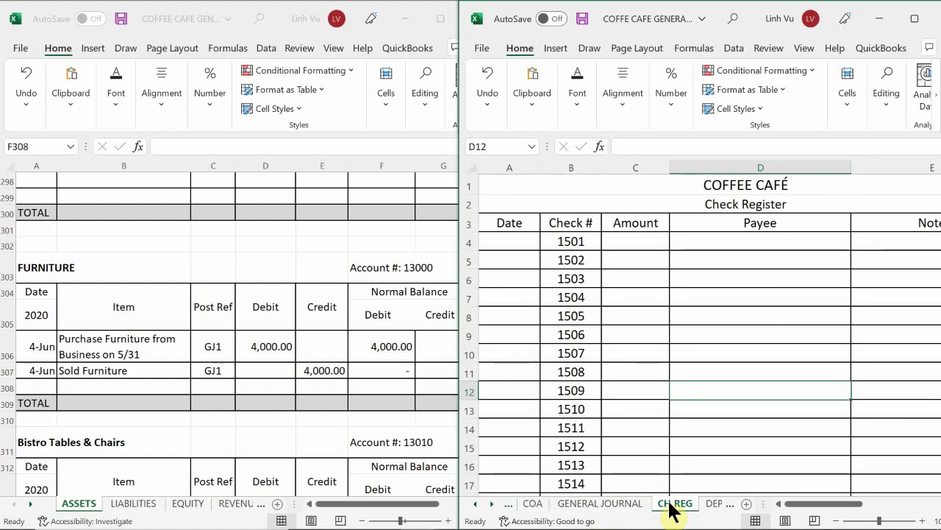
pyautogui.click(712, 504)
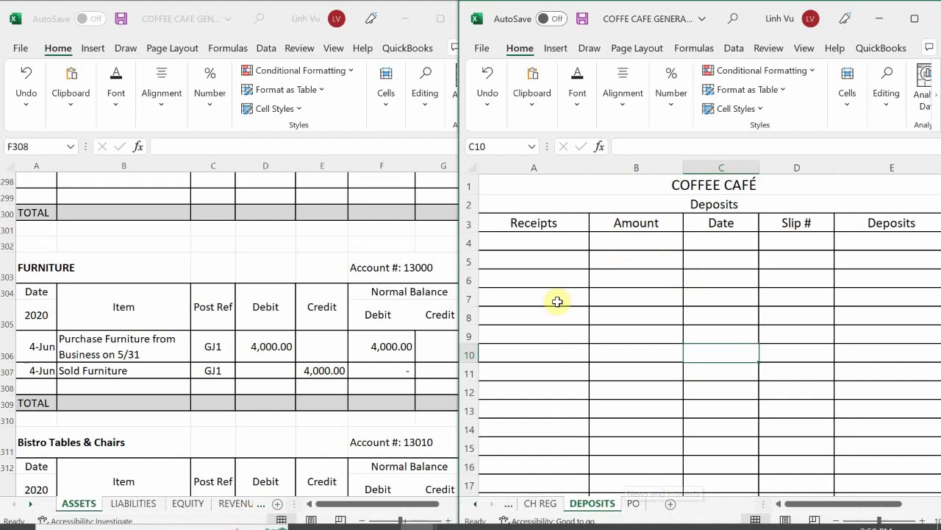
# Record the receipt Sold Furniture in A4 with an amount of 2000.00 in B4
pyautogui.click(563, 245)
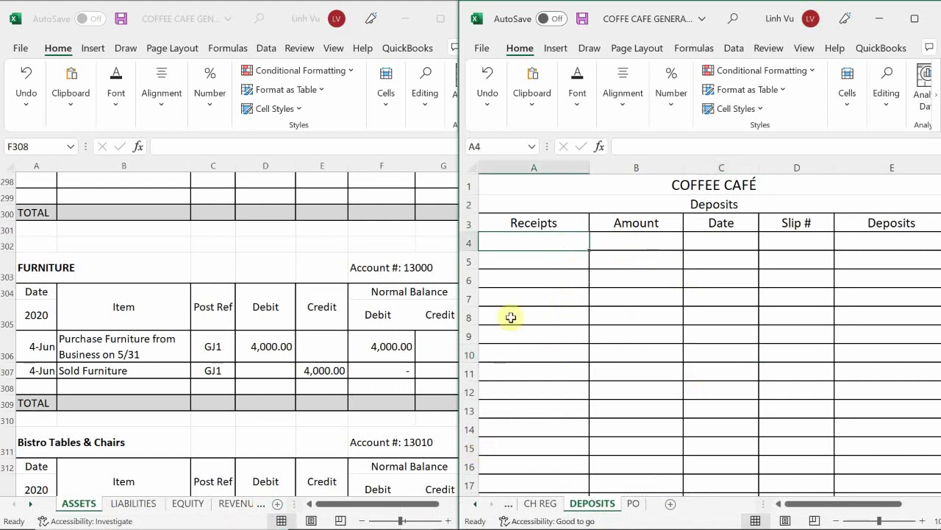
pyautogui.click(544, 246)
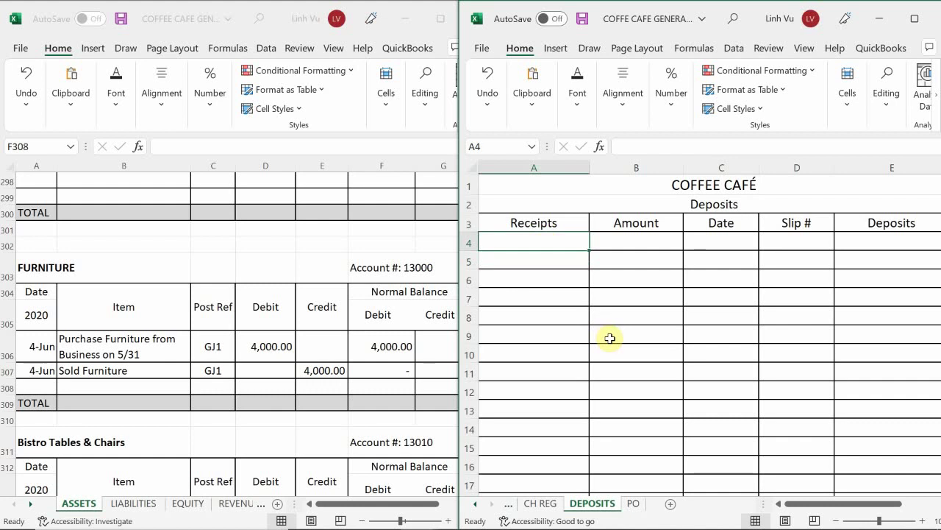
pyautogui.press('Down')
pyautogui.press('Right')
pyautogui.press('Up')
pyautogui.press('Left')
pyautogui.write('SD')
pyautogui.press('BackSpace')
pyautogui.press('BackSpace')
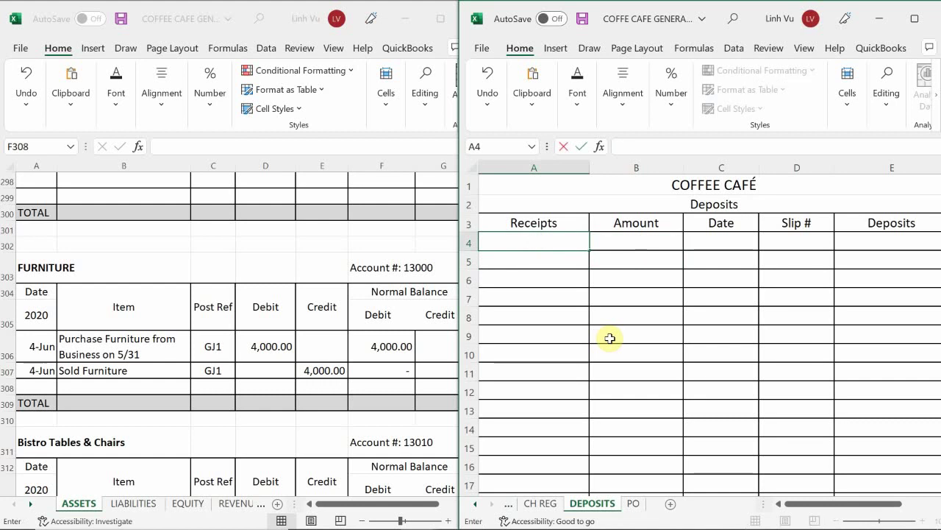
pyautogui.write('SDo')
pyautogui.press('BackSpace')
pyautogui.press('BackSpace')
pyautogui.write('ol')
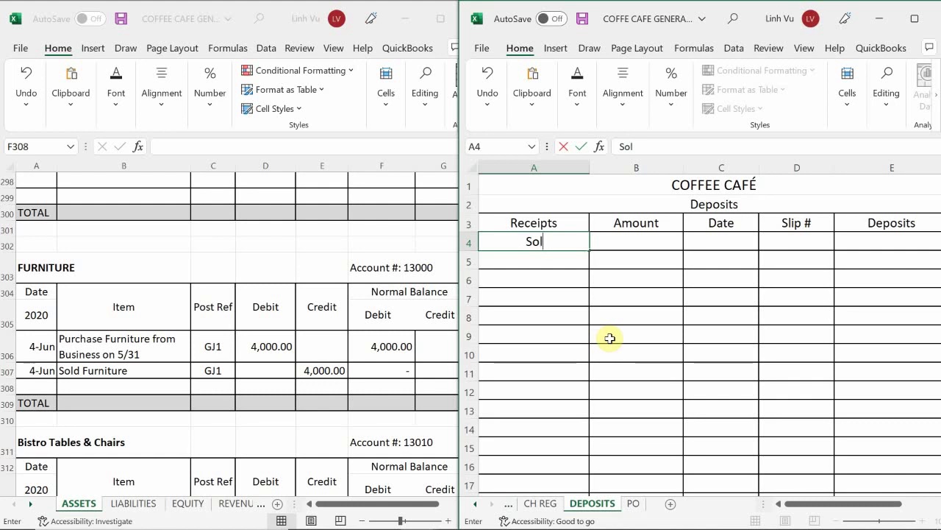
pyautogui.write('d Fur')
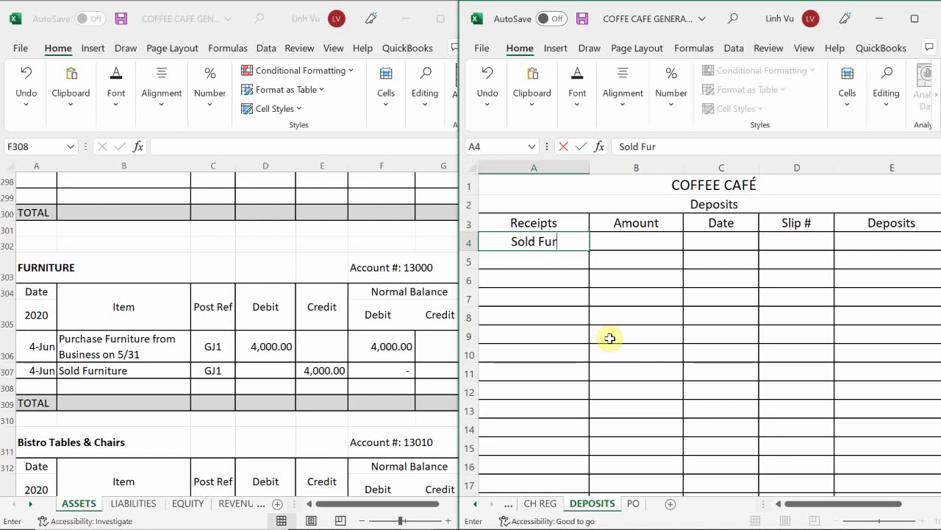
pyautogui.write('niture')
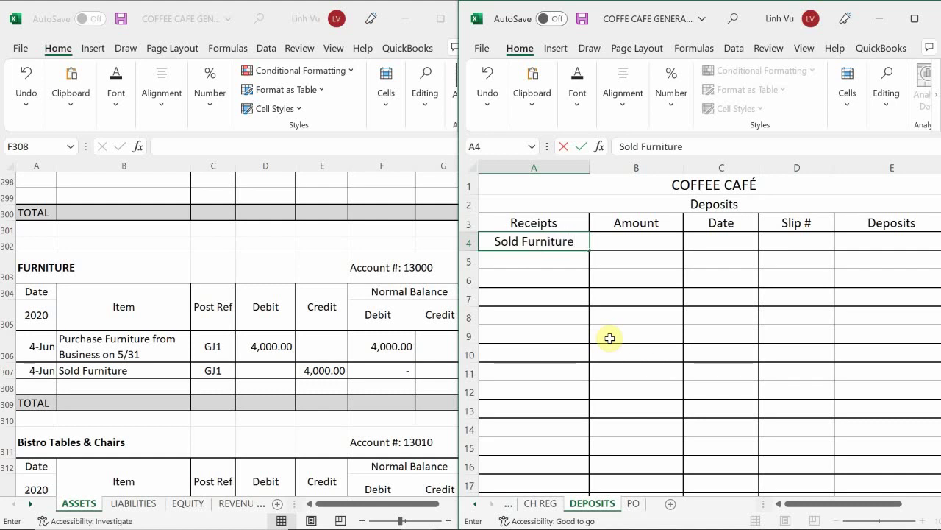
pyautogui.press('Tab')
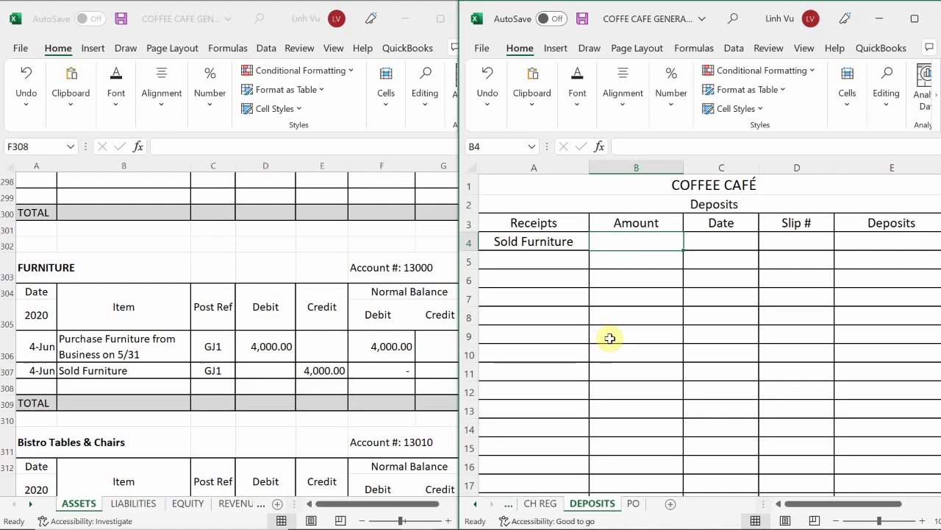
pyautogui.write('2000.00')
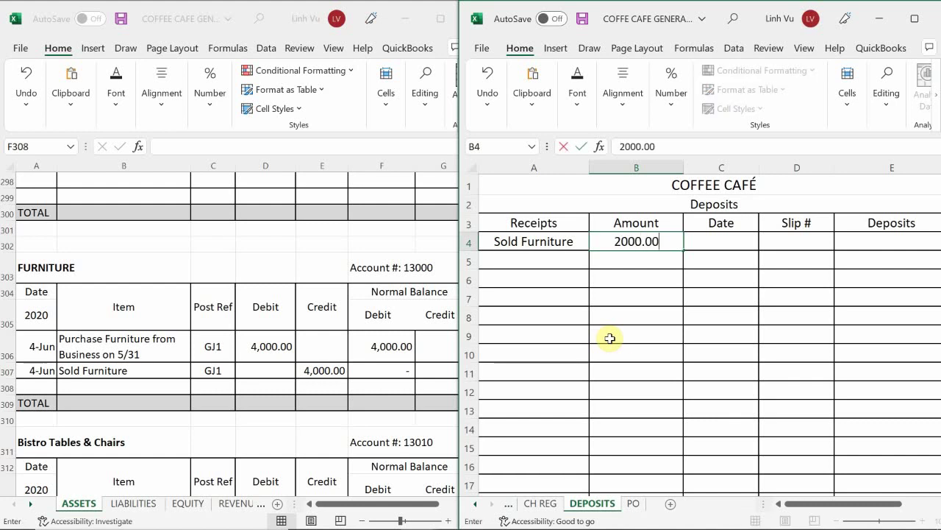
pyautogui.press('Return')
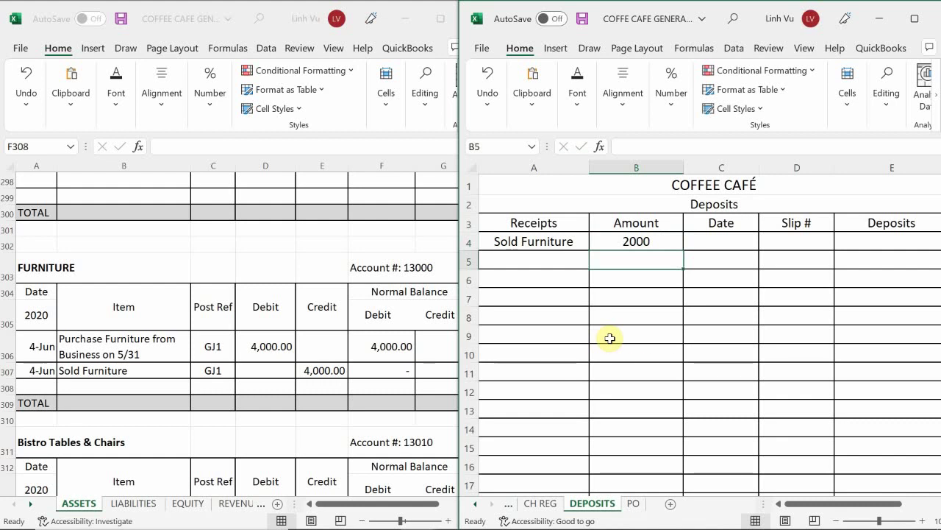
# Switch to the Coffee Café assignment in Word and check the date of the furniture sale
pyautogui.moveTo(353, 524)
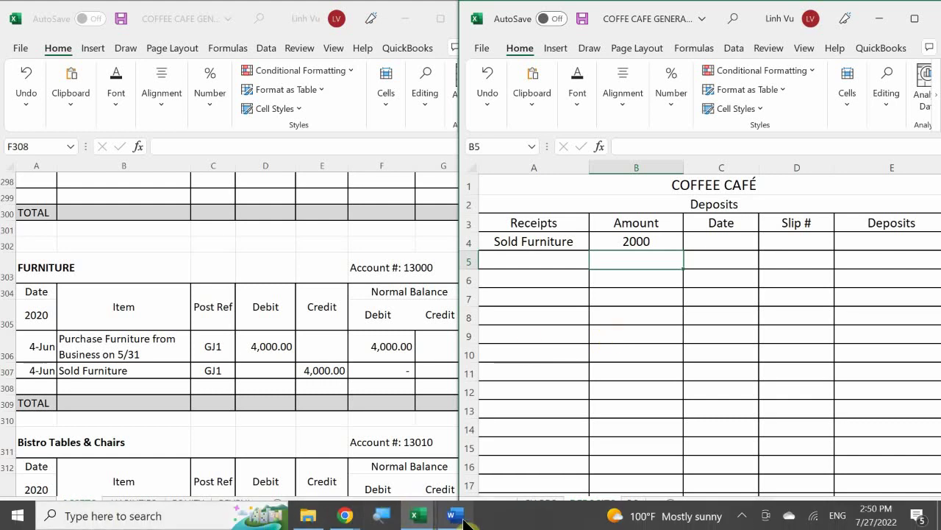
pyautogui.moveTo(454, 516)
pyautogui.click(452, 476)
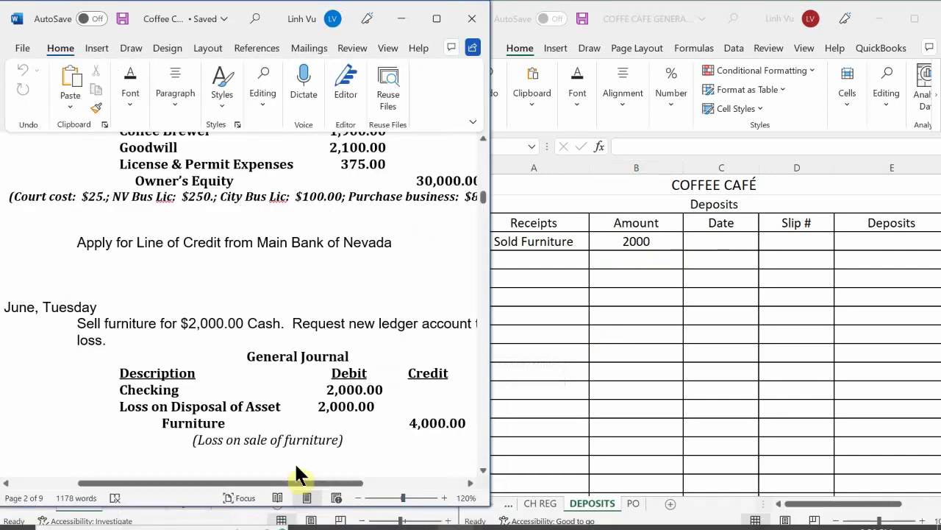
pyautogui.scroll(-1, 282, 396)
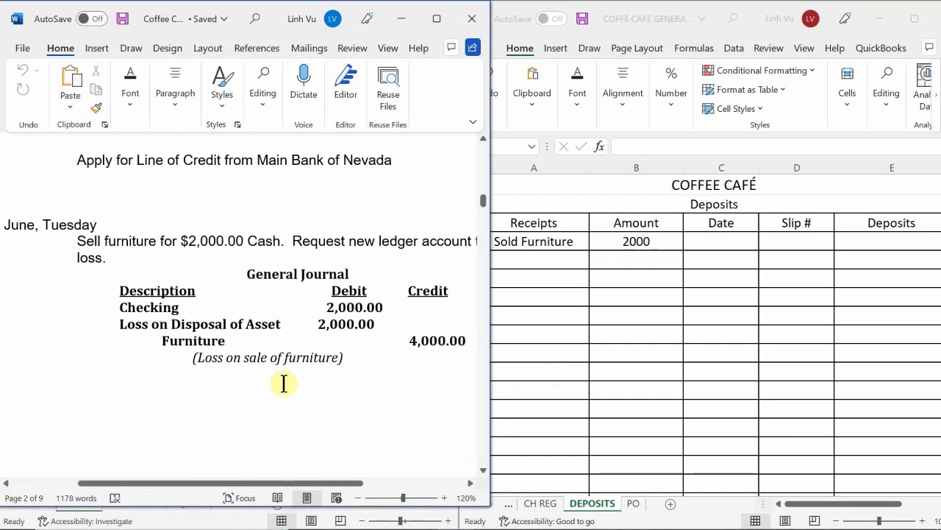
pyautogui.scroll(-10, 287, 397)
pyautogui.scroll(-5, 304, 404)
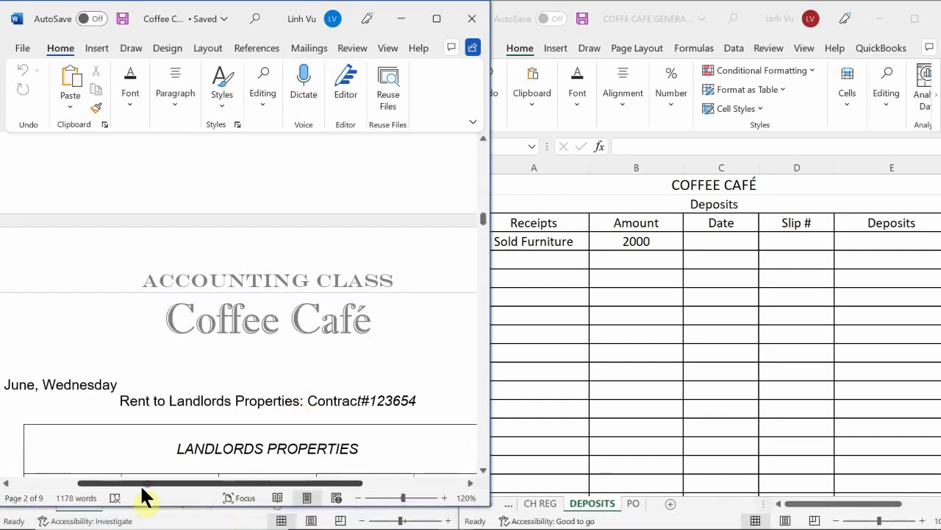
pyautogui.hscroll(-2, 143, 498)
pyautogui.scroll(10, 284, 334)
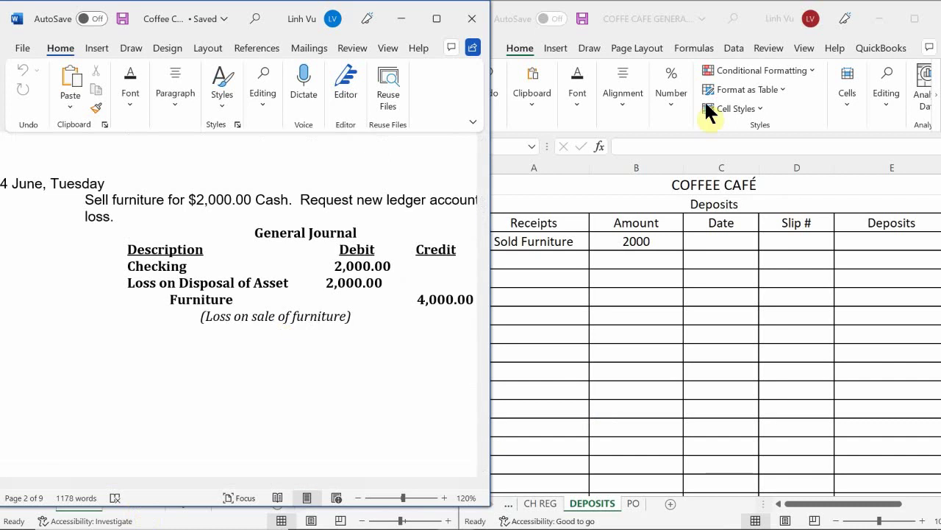
# Enter 6/4 as the date of the Sold Furniture deposit in C4 of the Excel deposits sheet
pyautogui.click(709, 242)
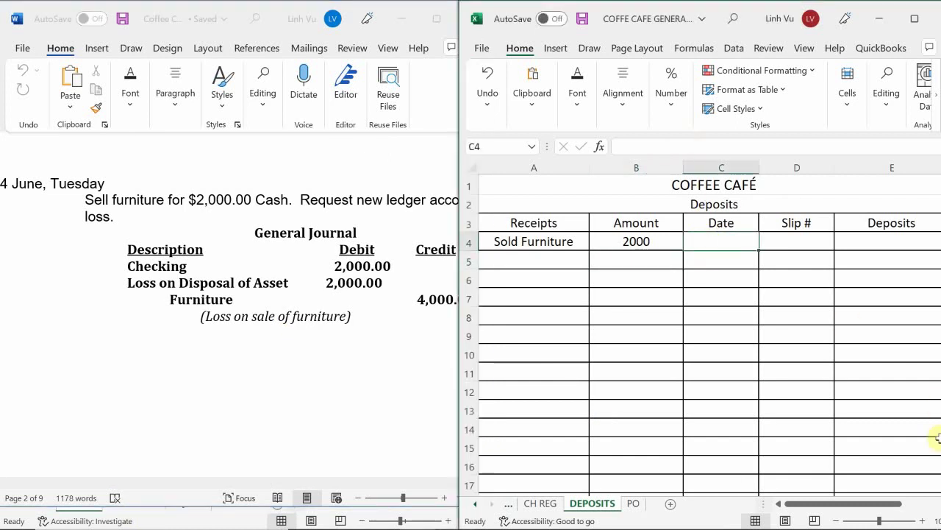
pyautogui.write('5/4')
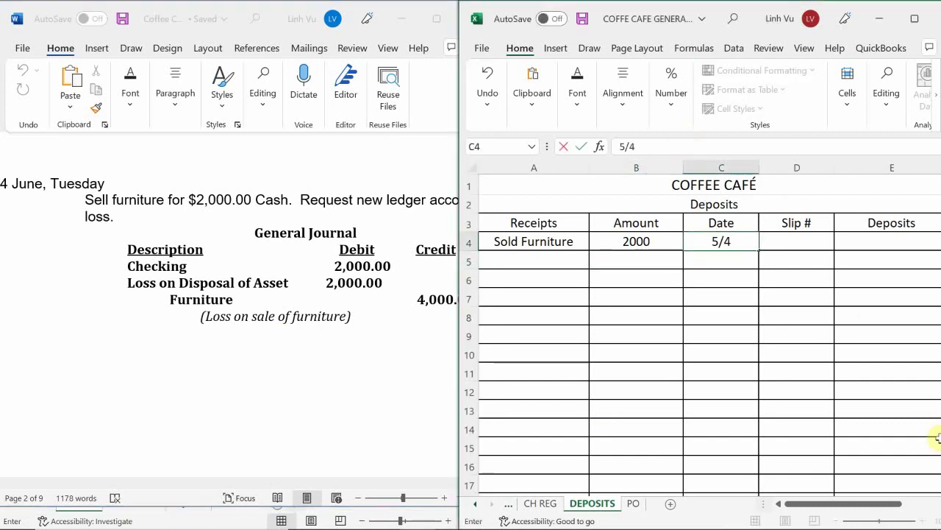
pyautogui.press('BackSpace')
pyautogui.press('BackSpace')
pyautogui.press('BackSpace')
pyautogui.write('6/4')
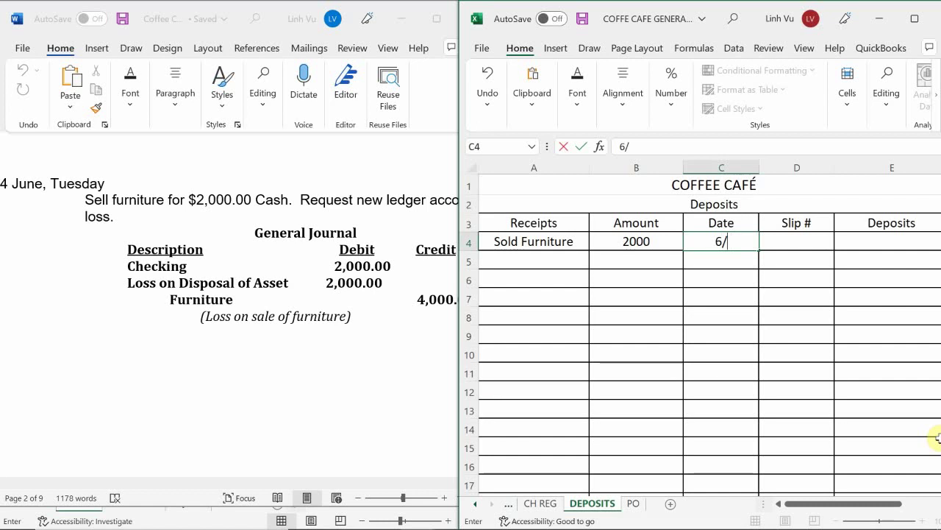
pyautogui.press('Return')
pyautogui.press('Right')
pyautogui.press('Up')
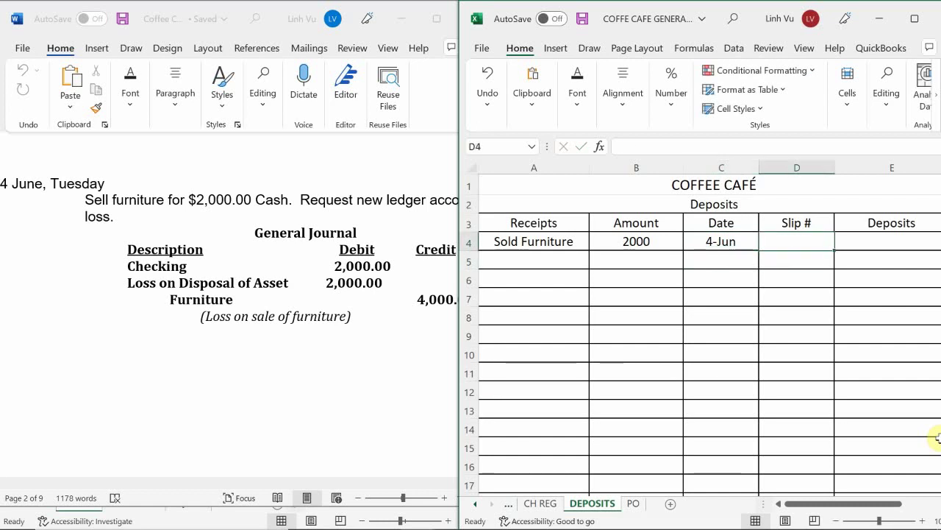
# Try to fill the slip number cell D4 with the formula =B4
pyautogui.write('=')
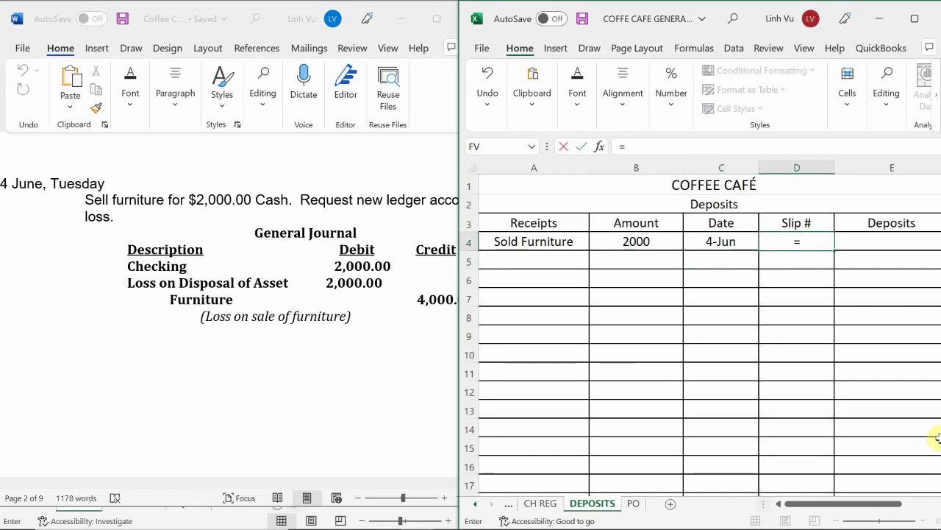
pyautogui.press('Left')
pyautogui.press('Left')
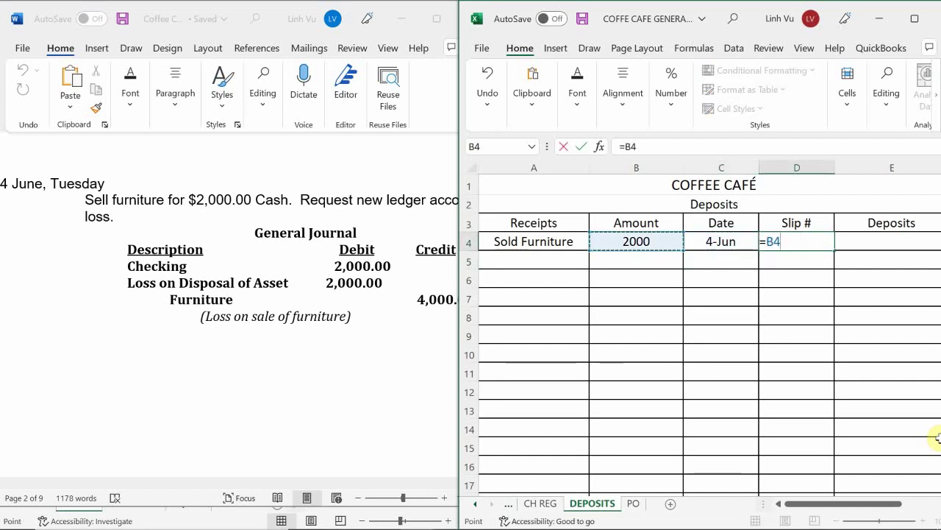
pyautogui.press('Return')
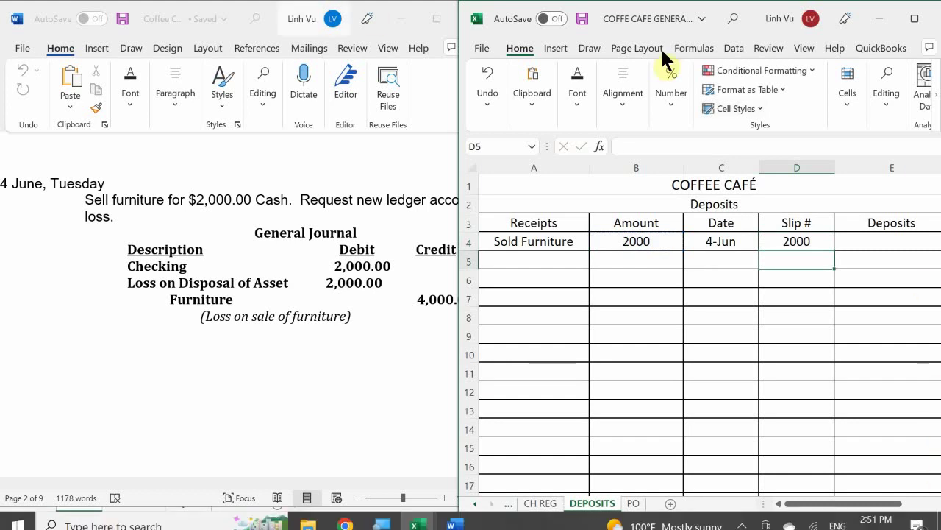
# Apply the dollar accounting format to the amount cells B4:B16
pyautogui.moveTo(630, 237); pyautogui.dragTo(664, 464)
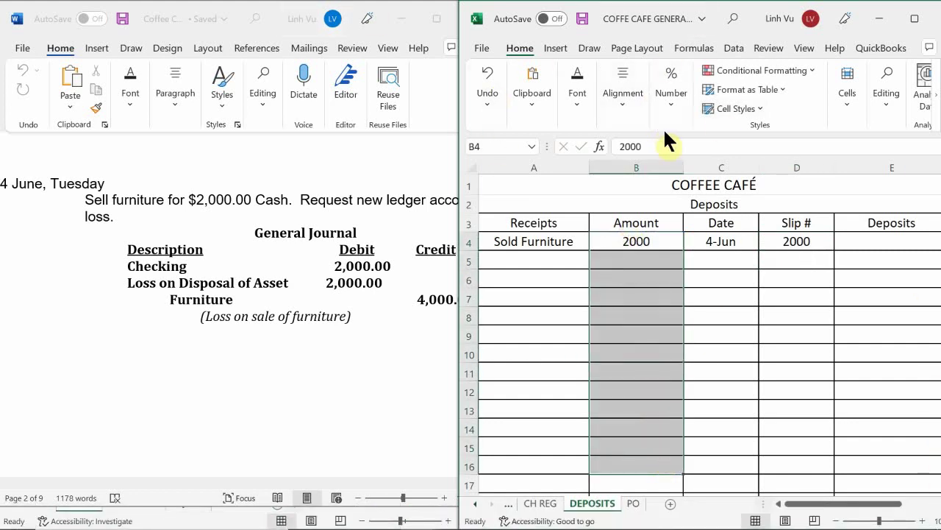
pyautogui.click(672, 87)
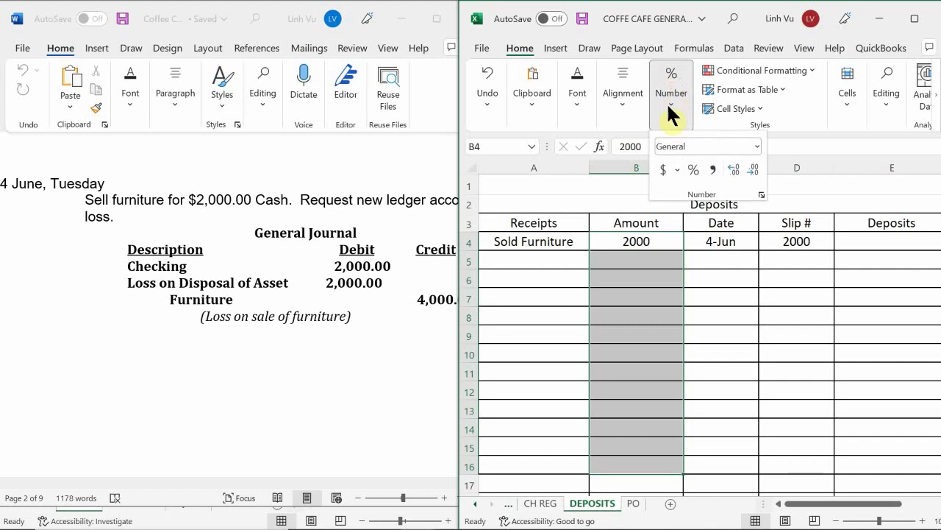
pyautogui.click(663, 169)
pyautogui.click(805, 255)
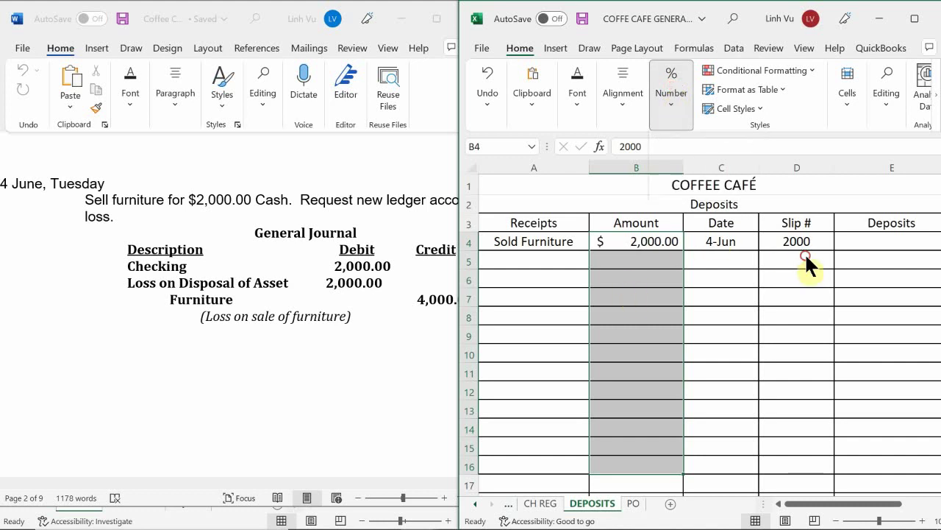
# Undo the accounting format on the amounts and the formula in the slip number cell D4
pyautogui.click(805, 241)
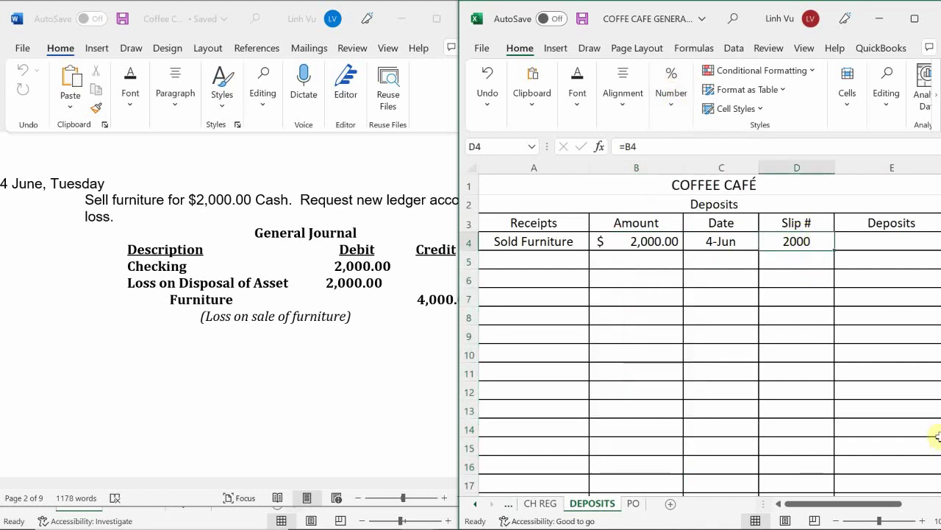
pyautogui.hotkey('ctrl', 'z')
pyautogui.hotkey('ctrl', 'z')
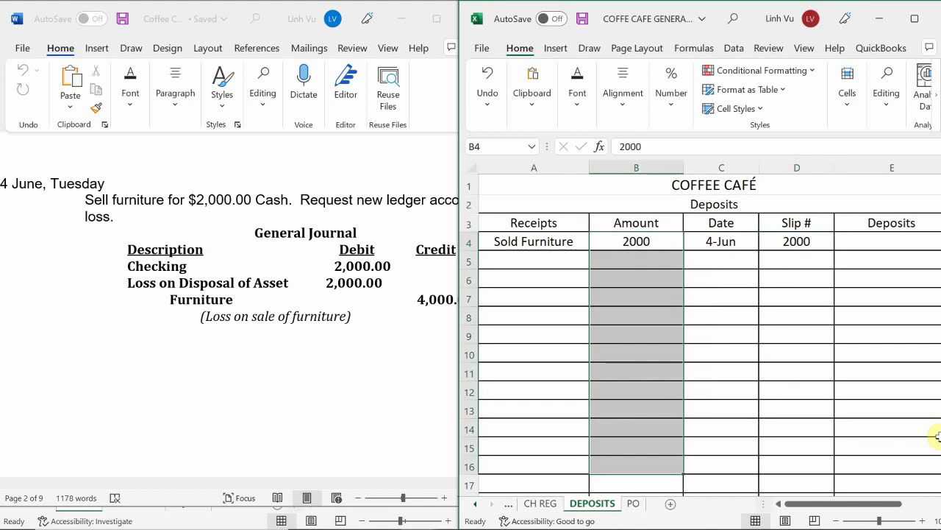
# Enter 1 as the slip number for the Sold Furniture deposit in D4
pyautogui.press('Down')
pyautogui.press('Up')
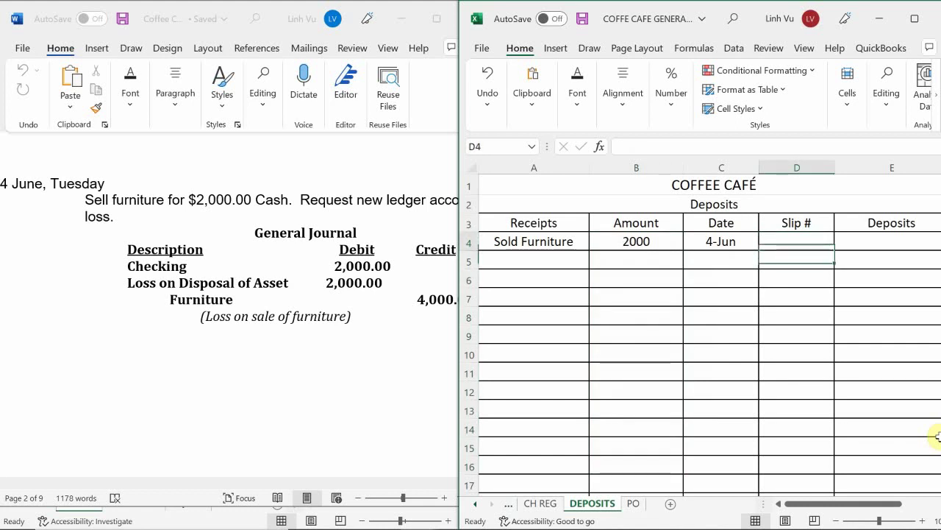
pyautogui.write('1')
pyautogui.press('Return')
pyautogui.press('Right')
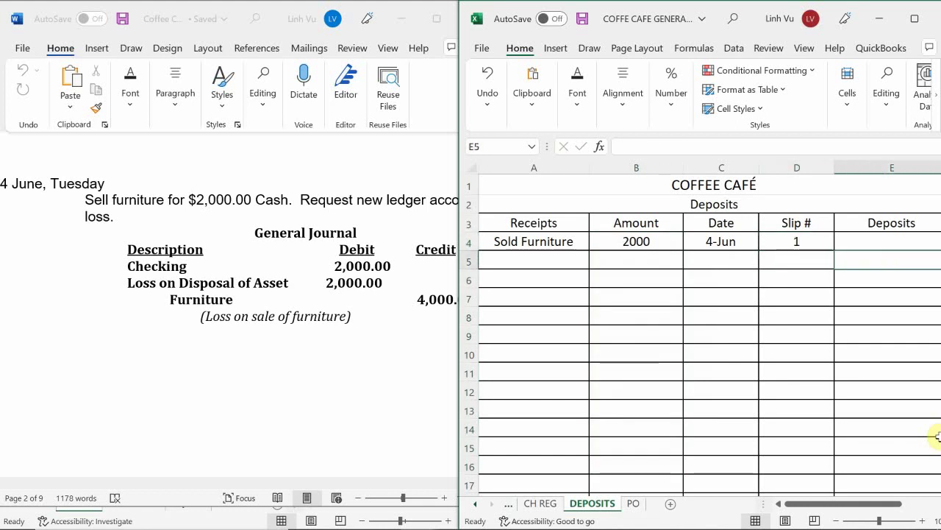
# Link the deposit total in E4 to the receipt amount with the formula =B4
pyautogui.press('Up')
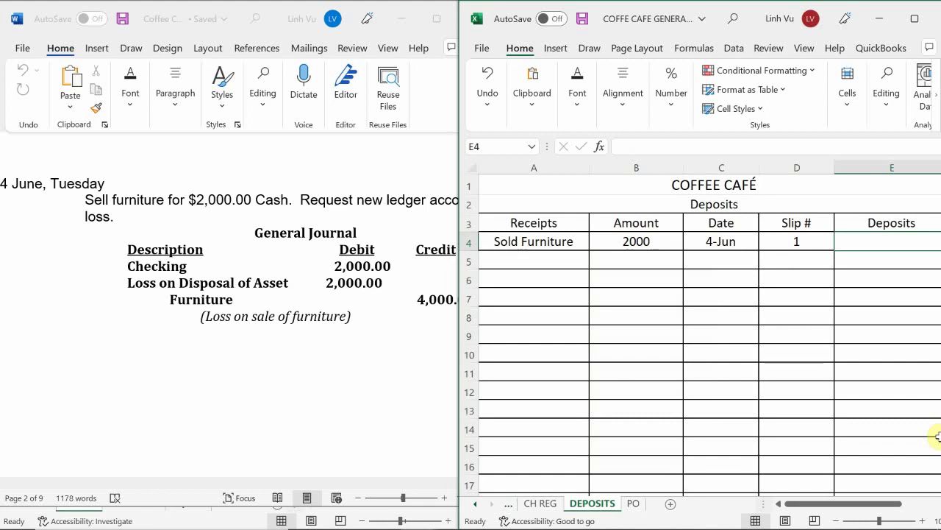
pyautogui.write('=')
pyautogui.press('Left')
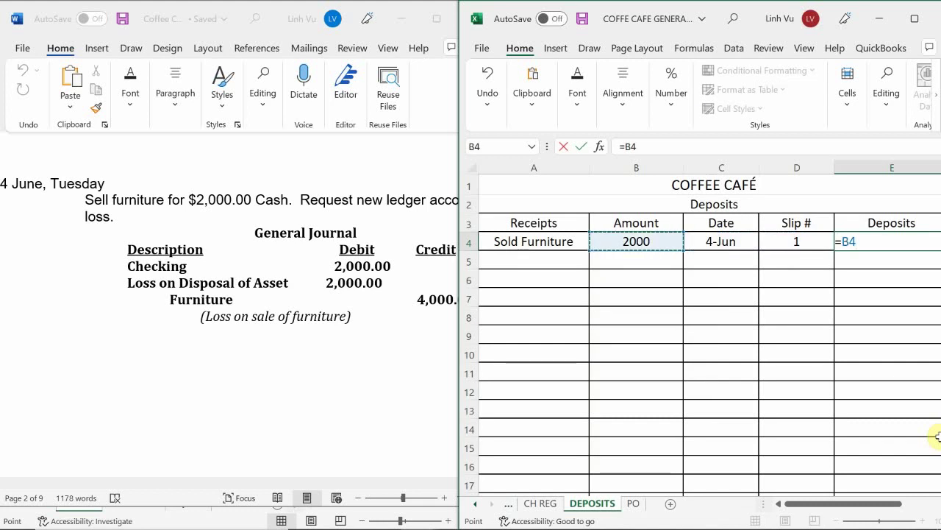
pyautogui.press('Return')
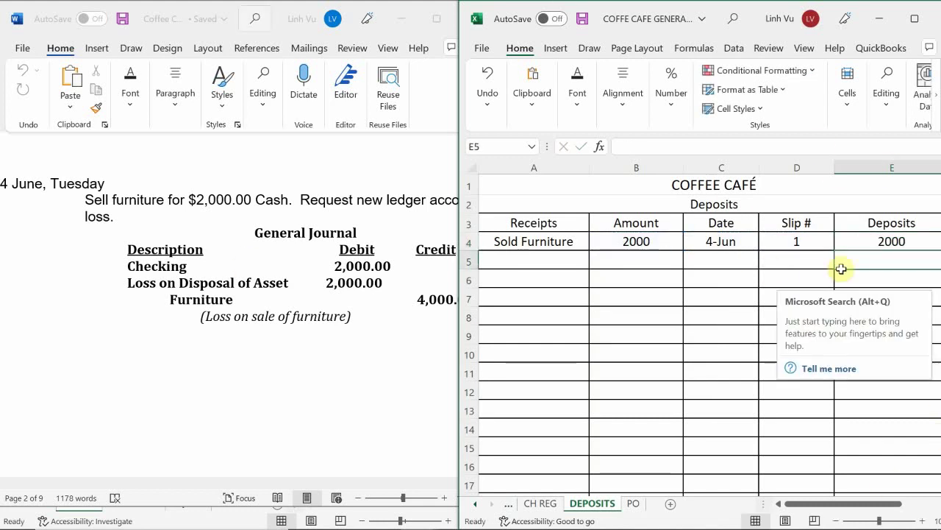
# Apply the dollar accounting format to the Deposits column cells E4:E16
pyautogui.click(862, 238)
pyautogui.moveTo(863, 256); pyautogui.dragTo(894, 471)
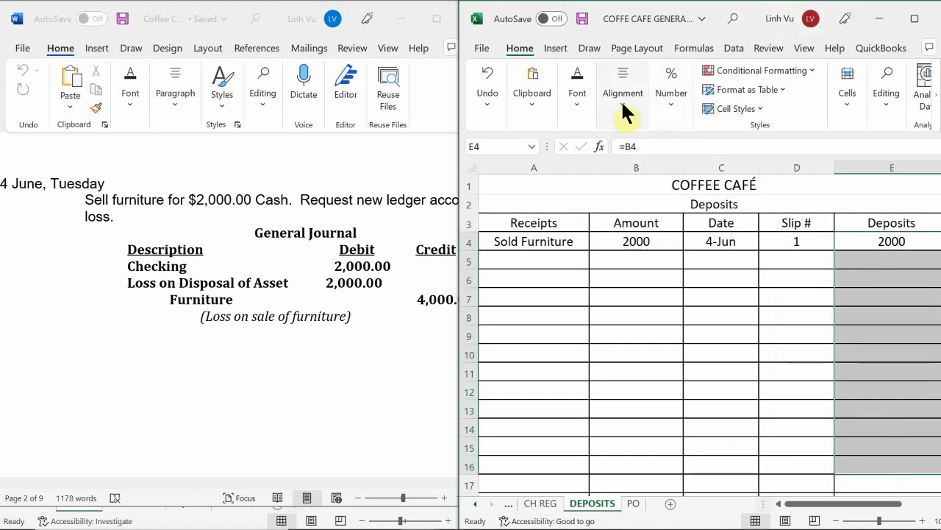
pyautogui.click(665, 99)
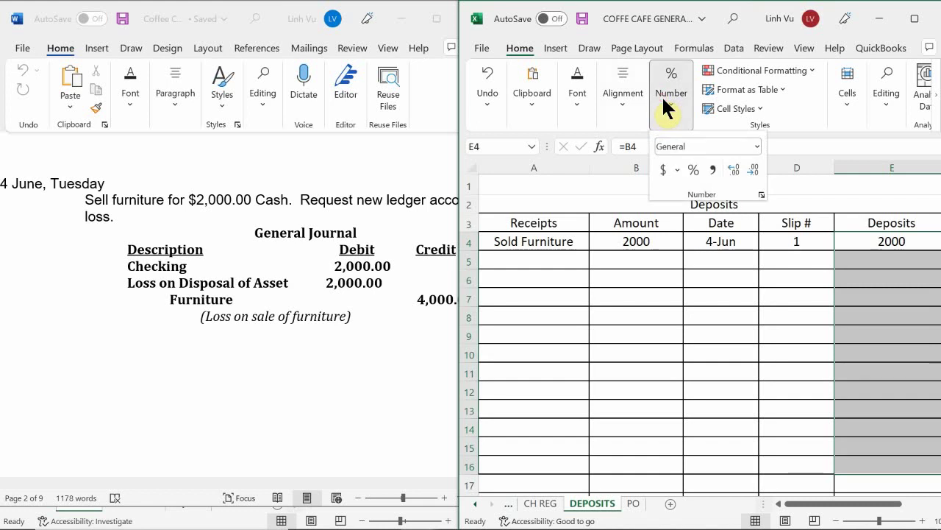
pyautogui.click(662, 170)
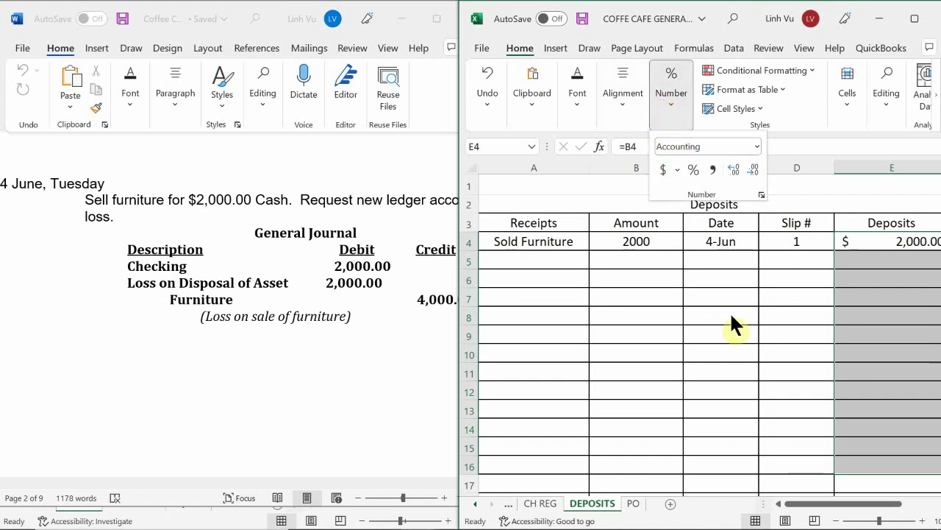
pyautogui.click(606, 254)
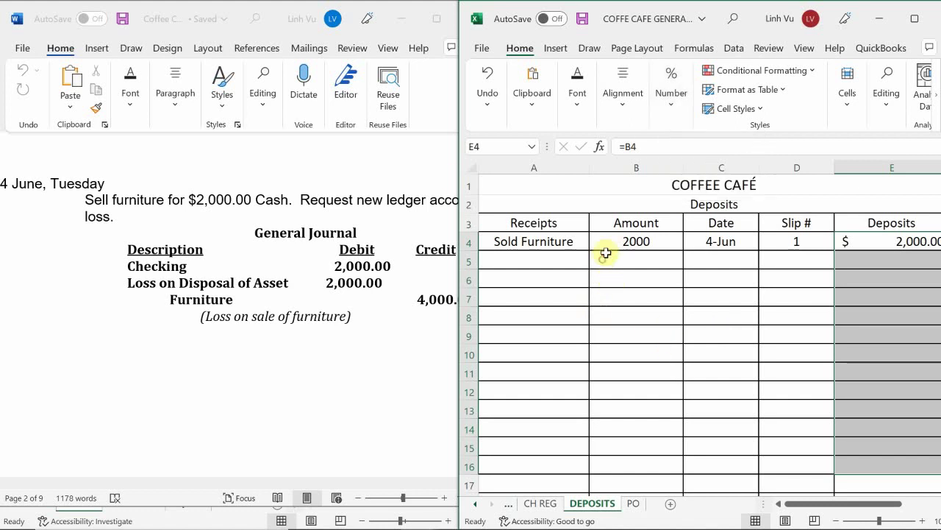
# Format the Amount column cells B4:B16 with the dollar accounting format
pyautogui.moveTo(610, 247); pyautogui.dragTo(616, 468)
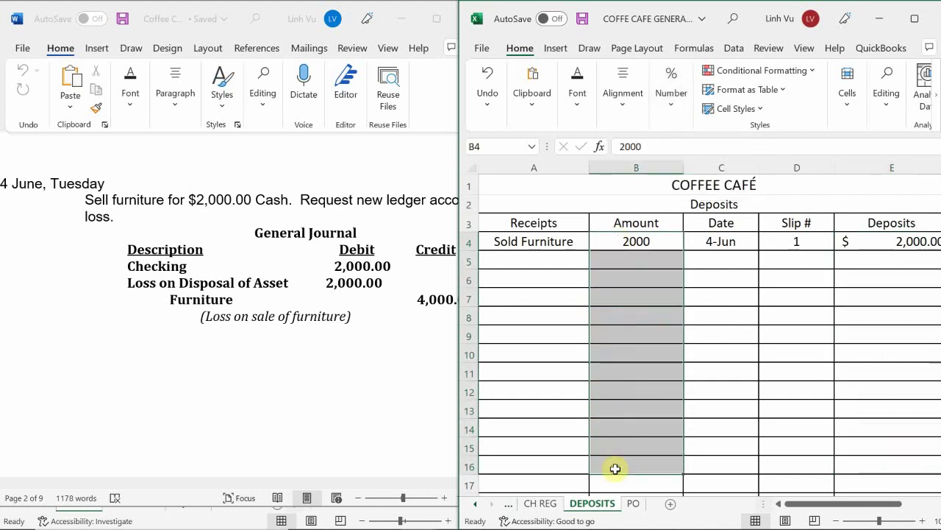
pyautogui.click(630, 109)
pyautogui.click(669, 98)
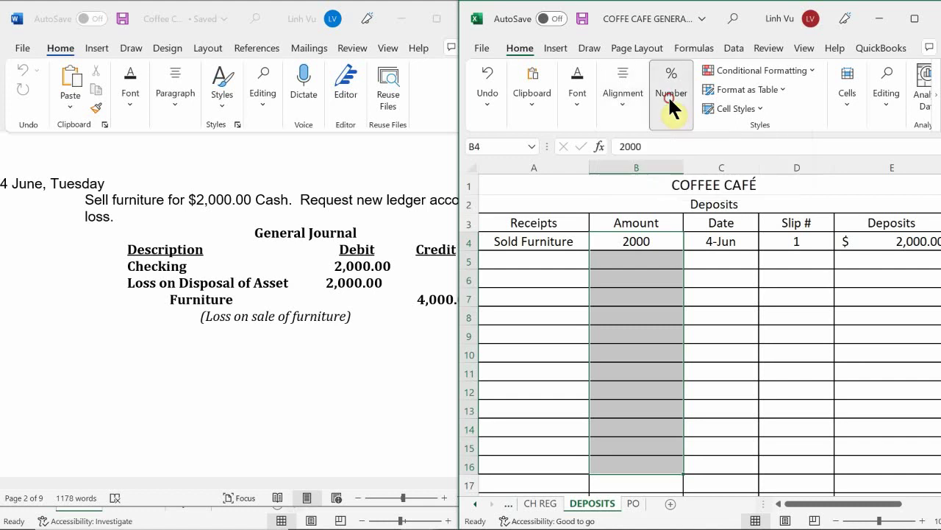
pyautogui.click(661, 170)
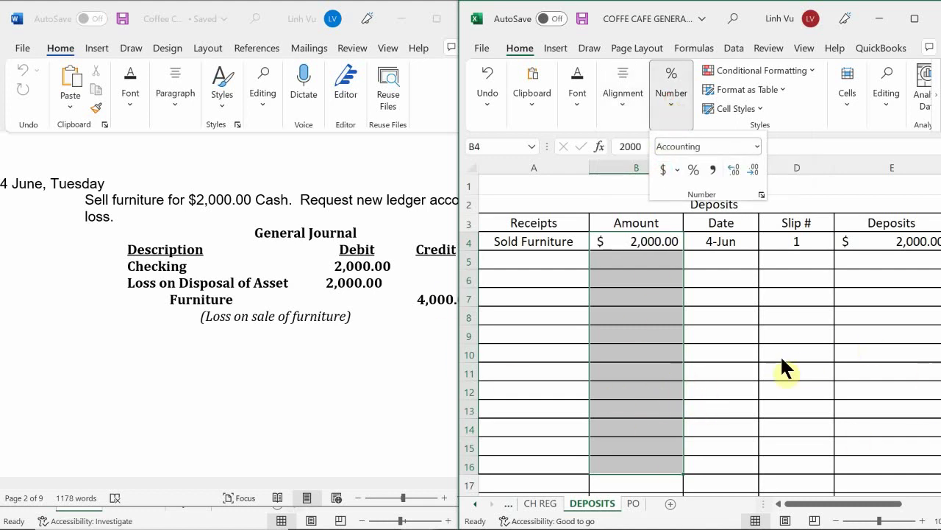
pyautogui.click(714, 279)
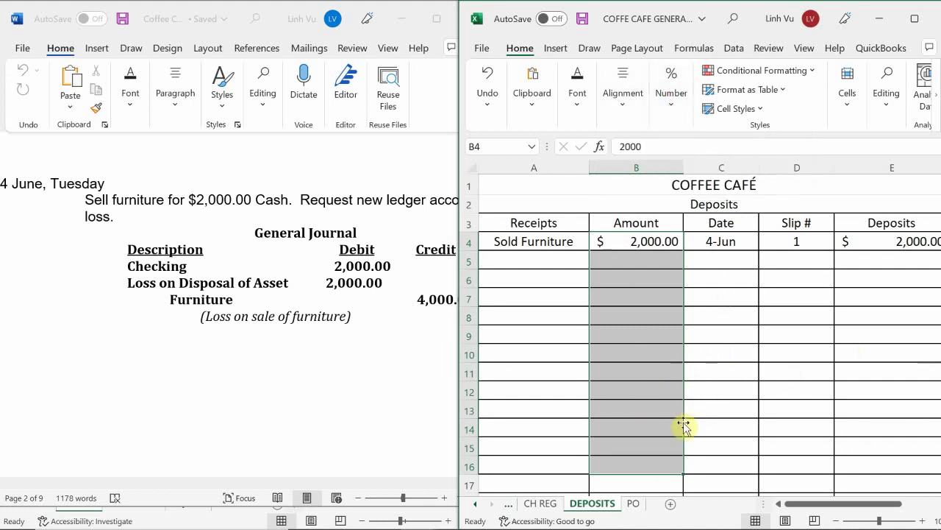
pyautogui.click(715, 280)
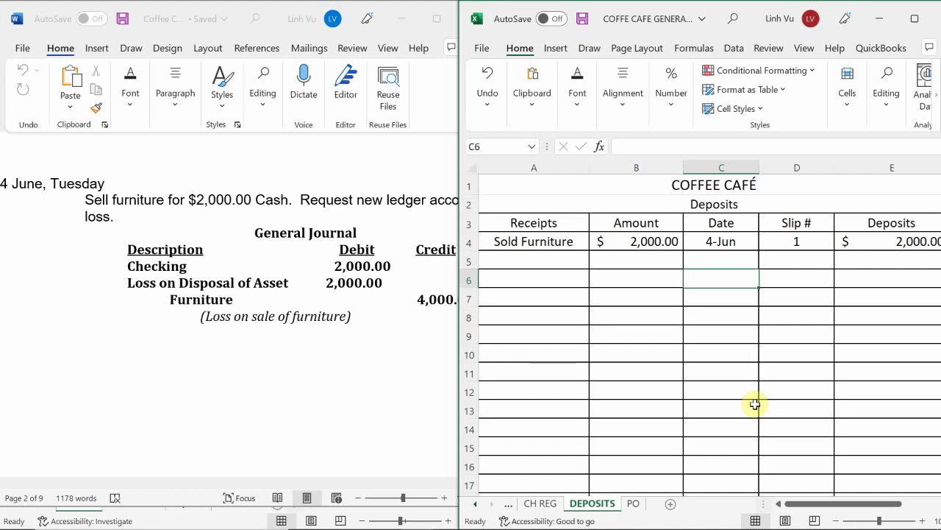
# Return to the GENERAL JOURNAL sheet of the Excel workbook
pyautogui.click(196, 339)
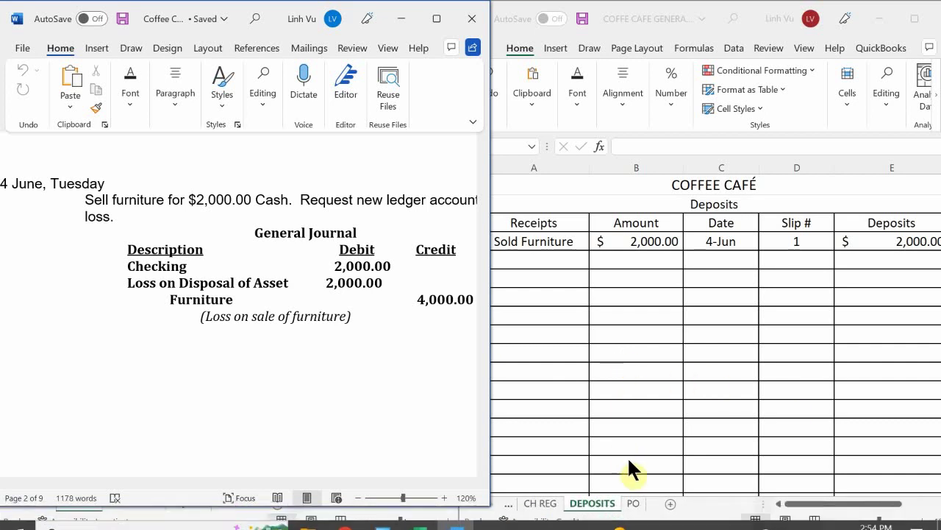
pyautogui.click(506, 514)
pyautogui.click(506, 508)
pyautogui.click(551, 506)
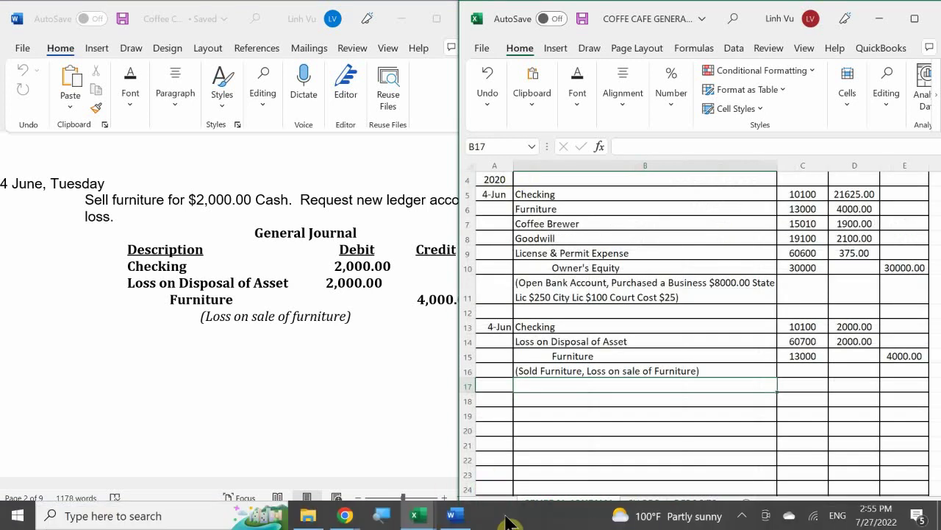
# Switch to the Word instructions and highlight the 5 June "Rent to Landlords Properties" contract line in yellow
pyautogui.click(469, 519)
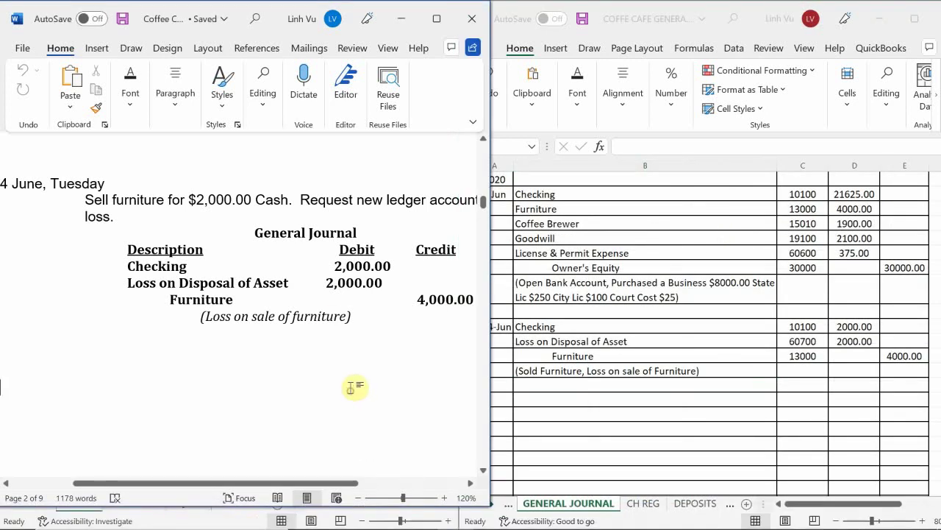
pyautogui.scroll(-2, 333, 321)
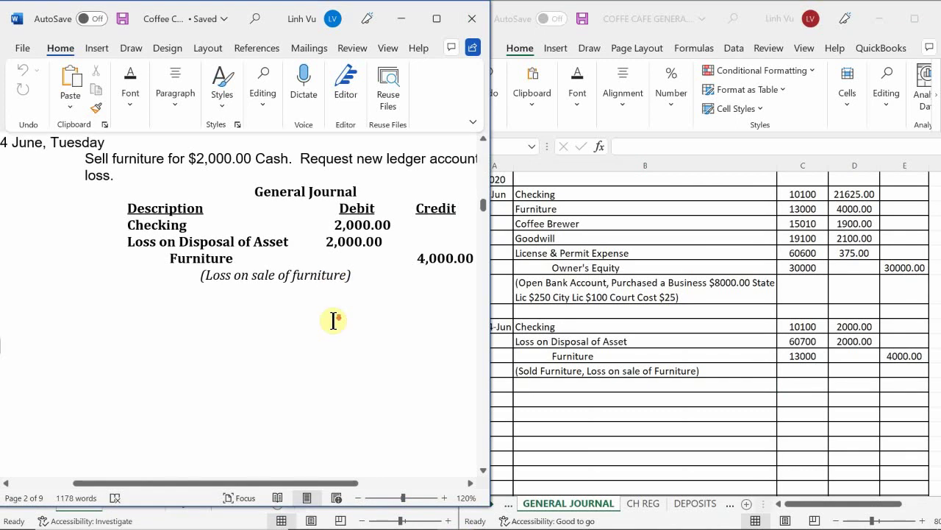
pyautogui.scroll(-10, 332, 321)
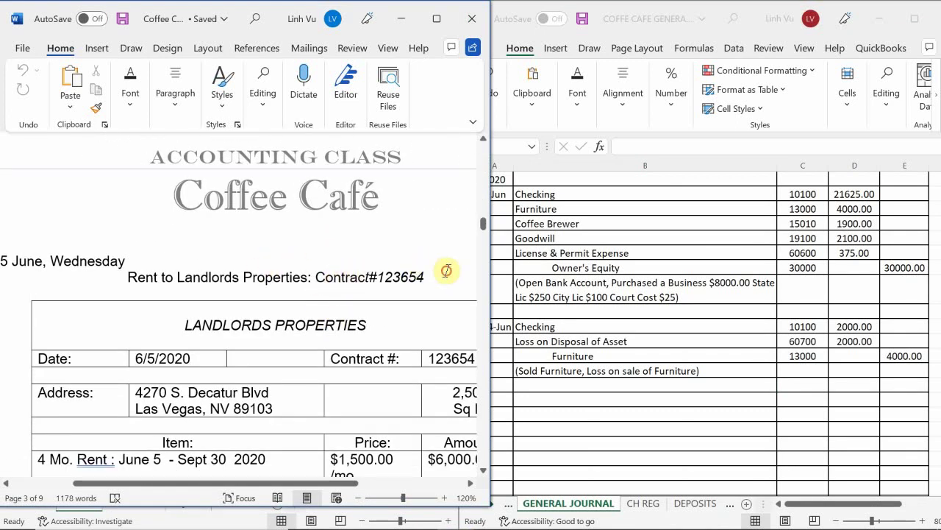
pyautogui.moveTo(446, 270); pyautogui.dragTo(130, 277)
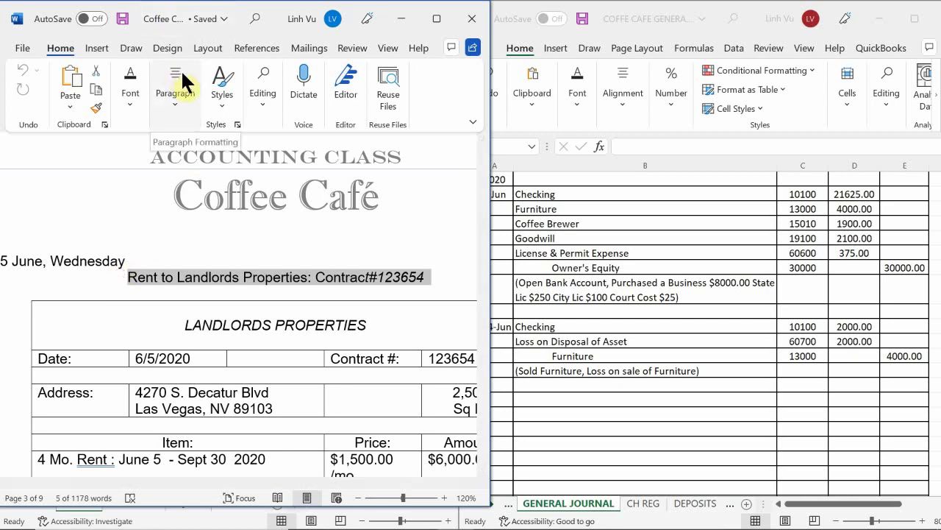
pyautogui.click(133, 84)
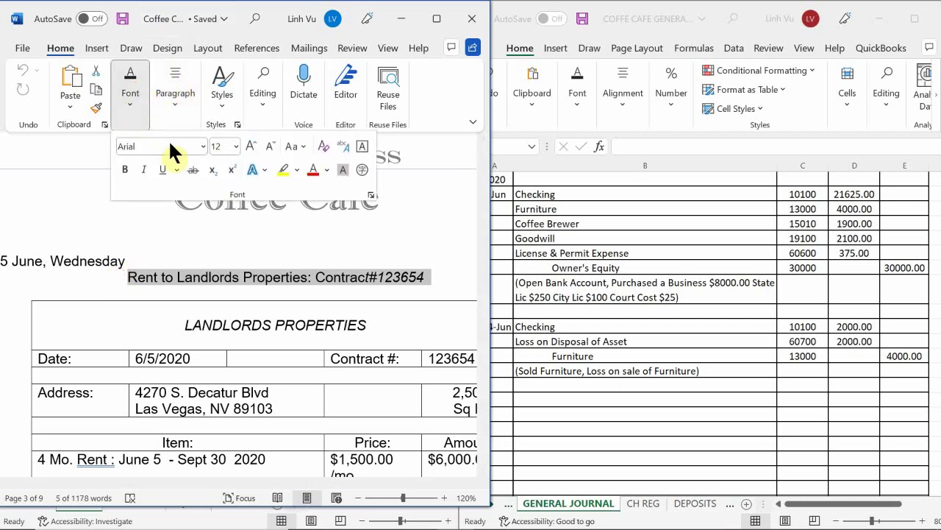
pyautogui.click(282, 170)
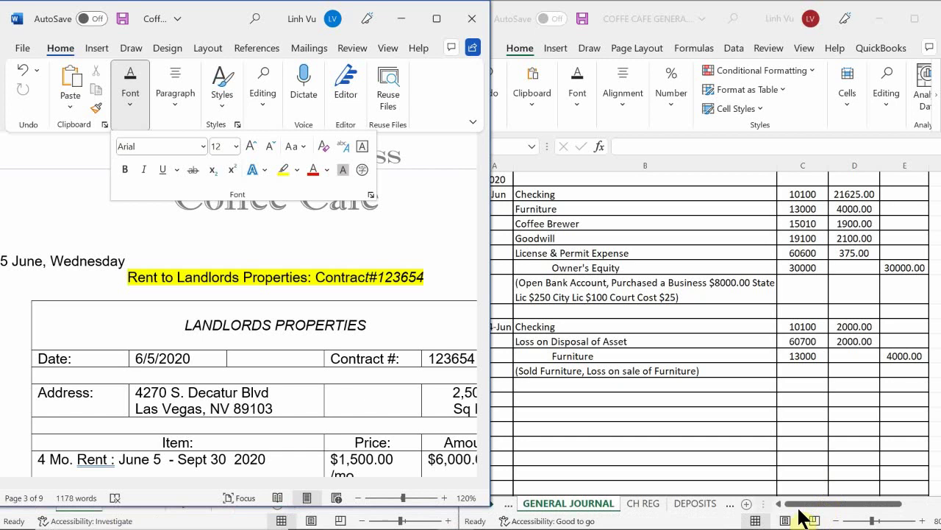
pyautogui.moveTo(802, 524)
pyautogui.click(741, 516)
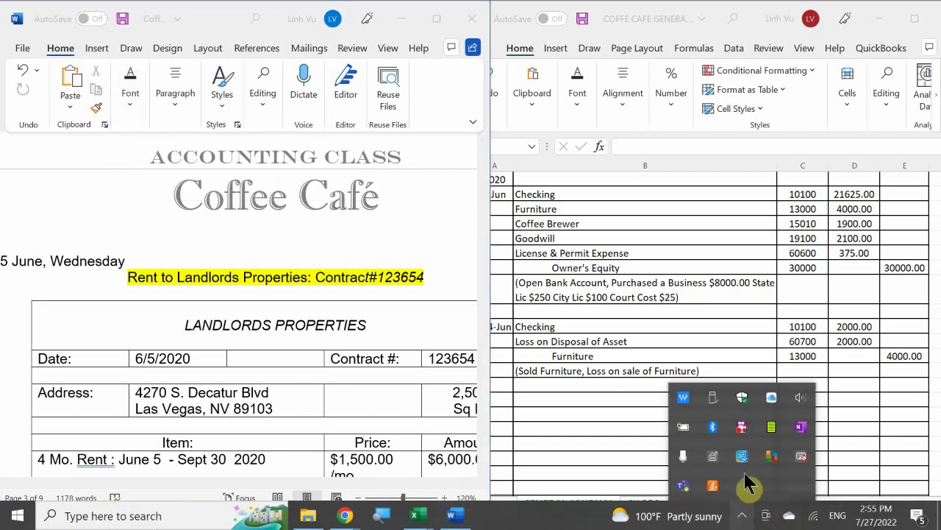